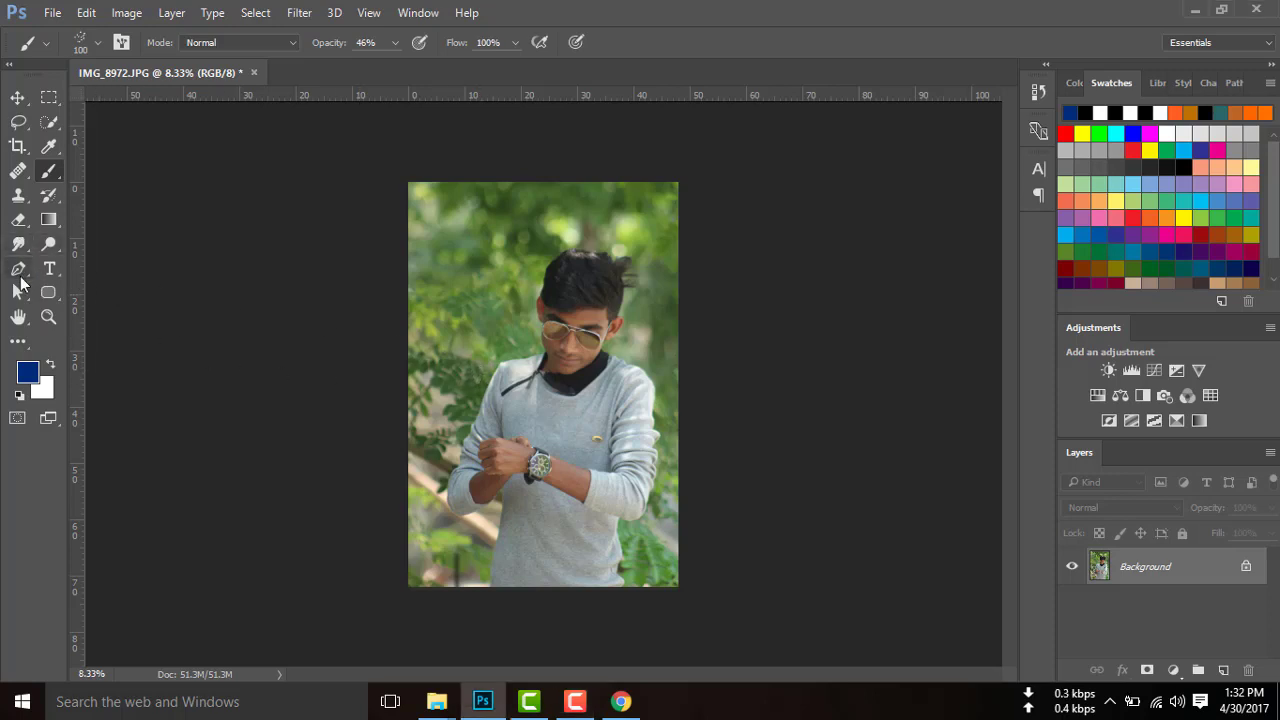
Start a Pen path at the shirt's bottom edge and curve it up the shirt's side.
{"action": "left_click", "coordinate": [20, 272]}
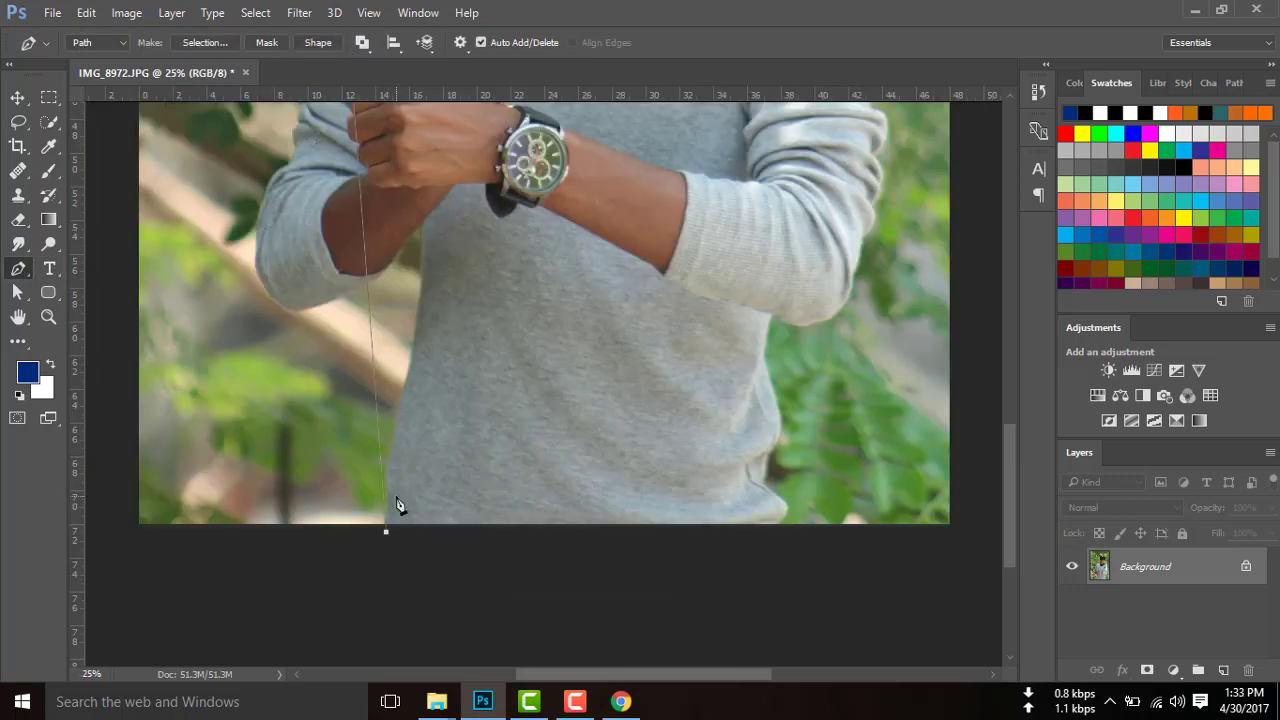
{"action": "key", "text": "Escape"}
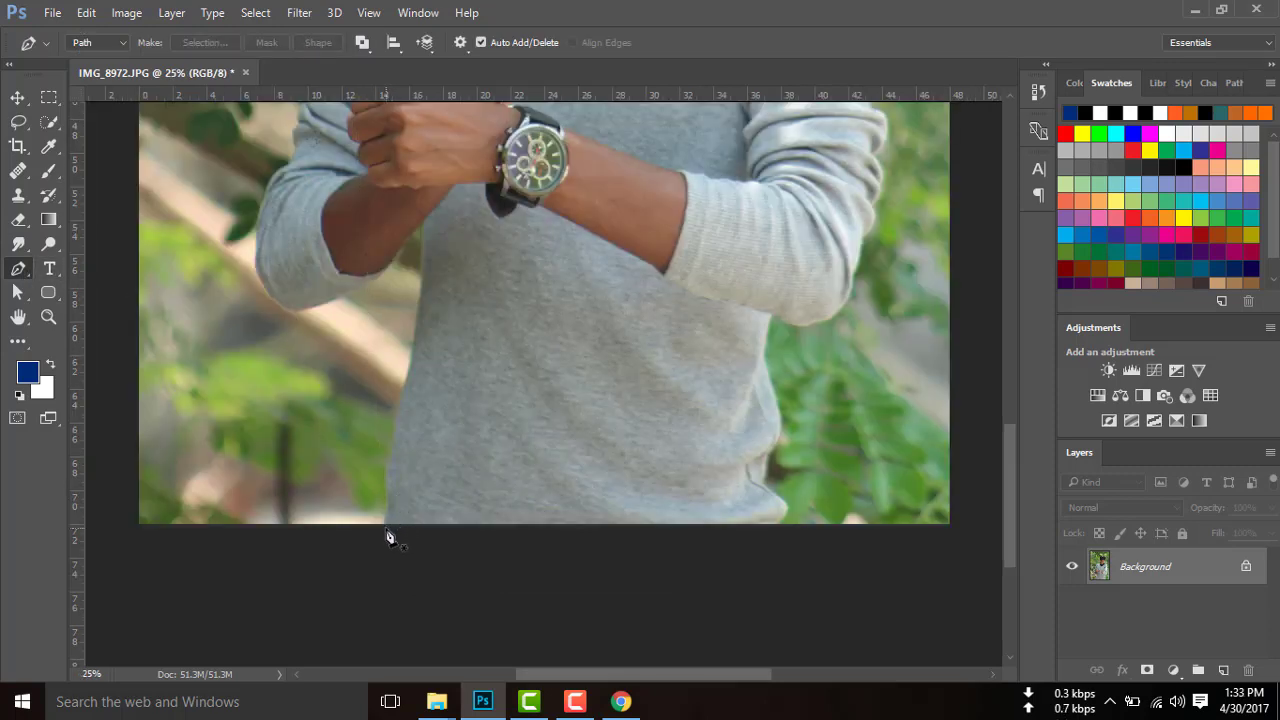
{"action": "key", "text": "ctrl+plus"}
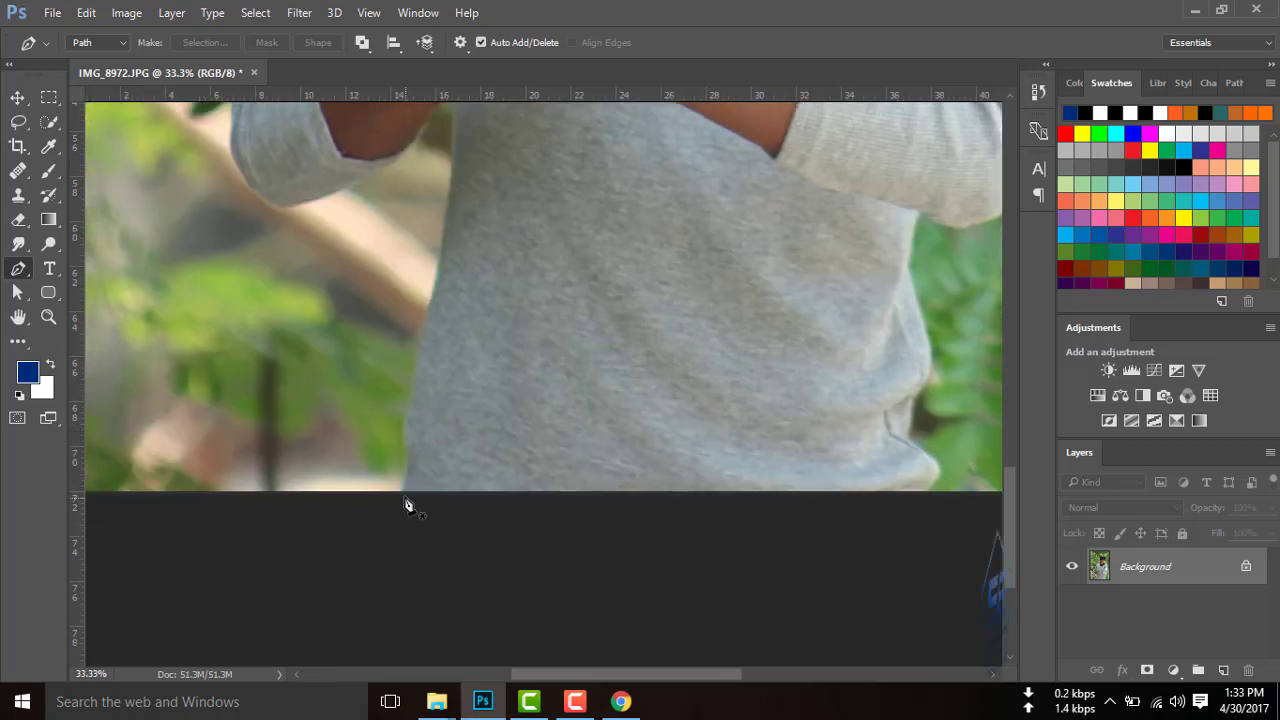
{"action": "left_click", "coordinate": [404, 494]}
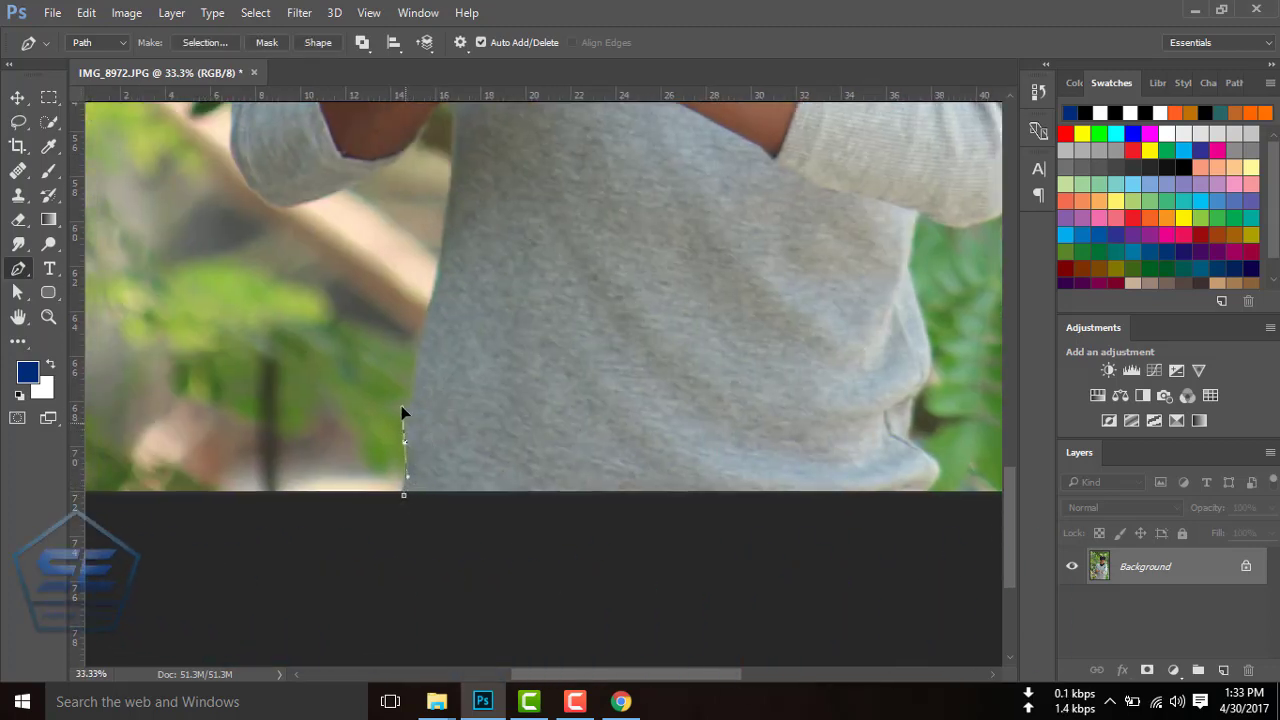
{"action": "left_click_drag", "start_coordinate": [399, 401], "coordinate": [400, 401]}
{"action": "left_click", "coordinate": [414, 376]}
{"action": "left_click", "coordinate": [421, 344]}
{"action": "left_click_drag", "start_coordinate": [428, 314], "coordinate": [429, 313]}
Continue the path up the shirt and around the arm, close it at the start anchor, and fit the view.
{"action": "scroll", "coordinate": [425, 346], "scroll_direction": "up", "scroll_amount": 2}
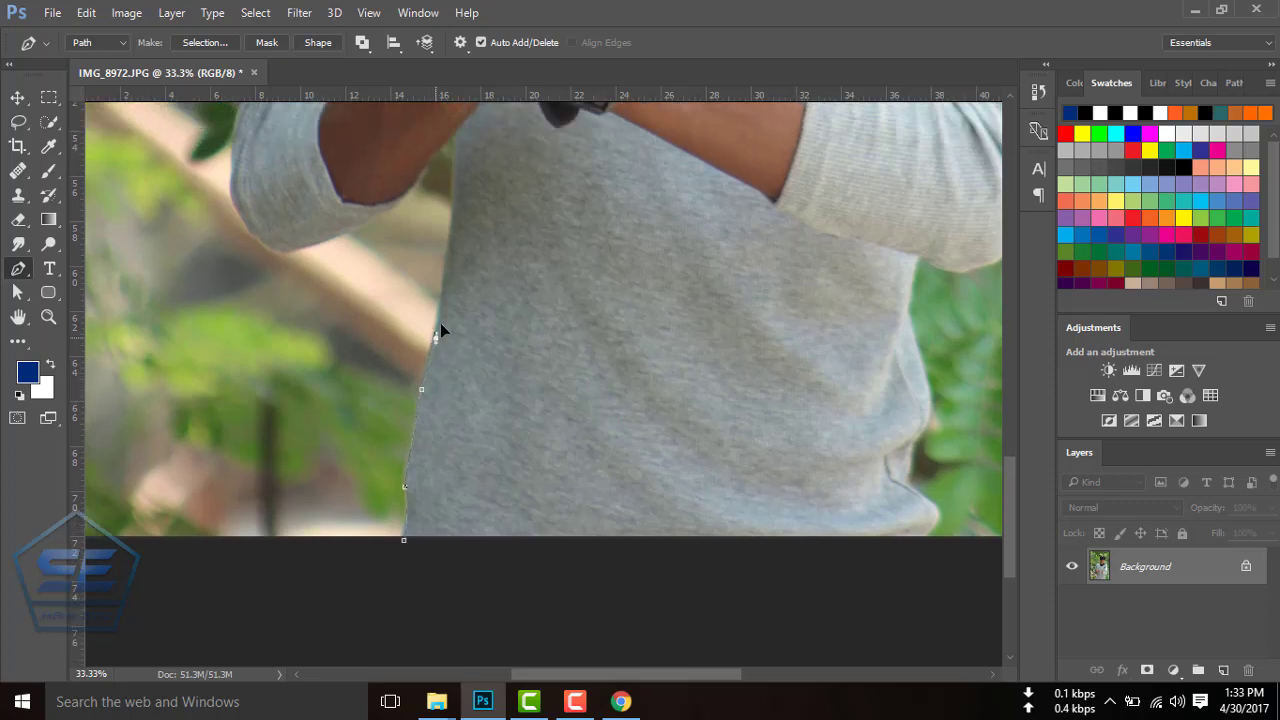
{"action": "left_click", "coordinate": [448, 264]}
{"action": "left_click_drag", "start_coordinate": [448, 246], "coordinate": [448, 238]}
{"action": "left_click", "coordinate": [452, 134]}
{"action": "left_click", "coordinate": [426, 161]}
{"action": "left_click_drag", "start_coordinate": [386, 213], "coordinate": [369, 224]}
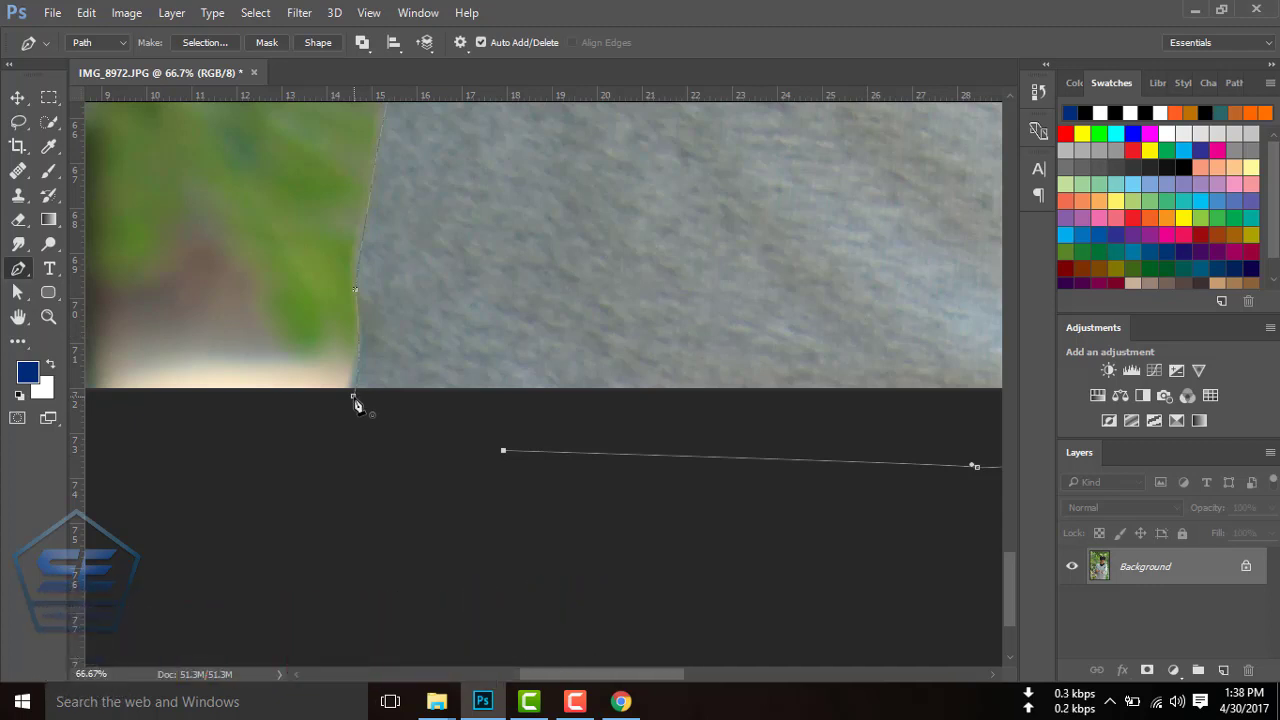
{"action": "left_click", "coordinate": [354, 398]}
{"action": "key", "text": "ctrl+0"}
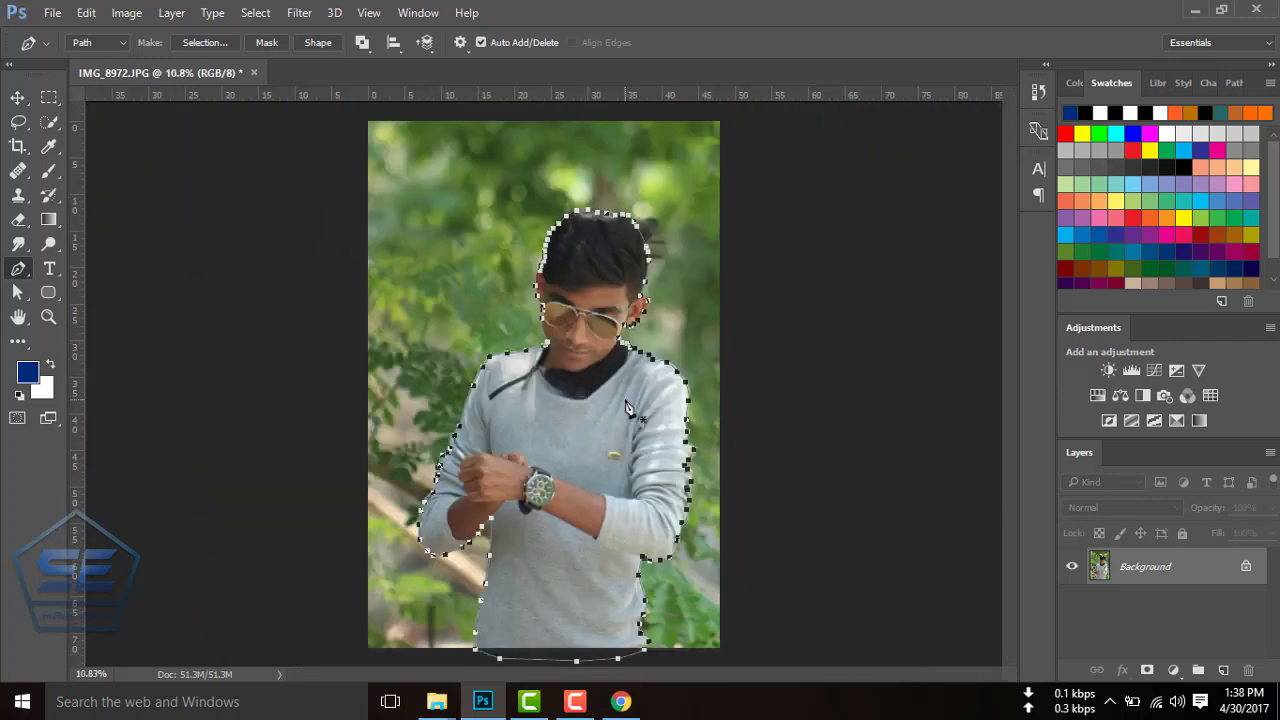
Turn the boy's path into a 0-pixel-feather selection and add a layer mask hiding the green background.
{"action": "right_click", "coordinate": [557, 383]}
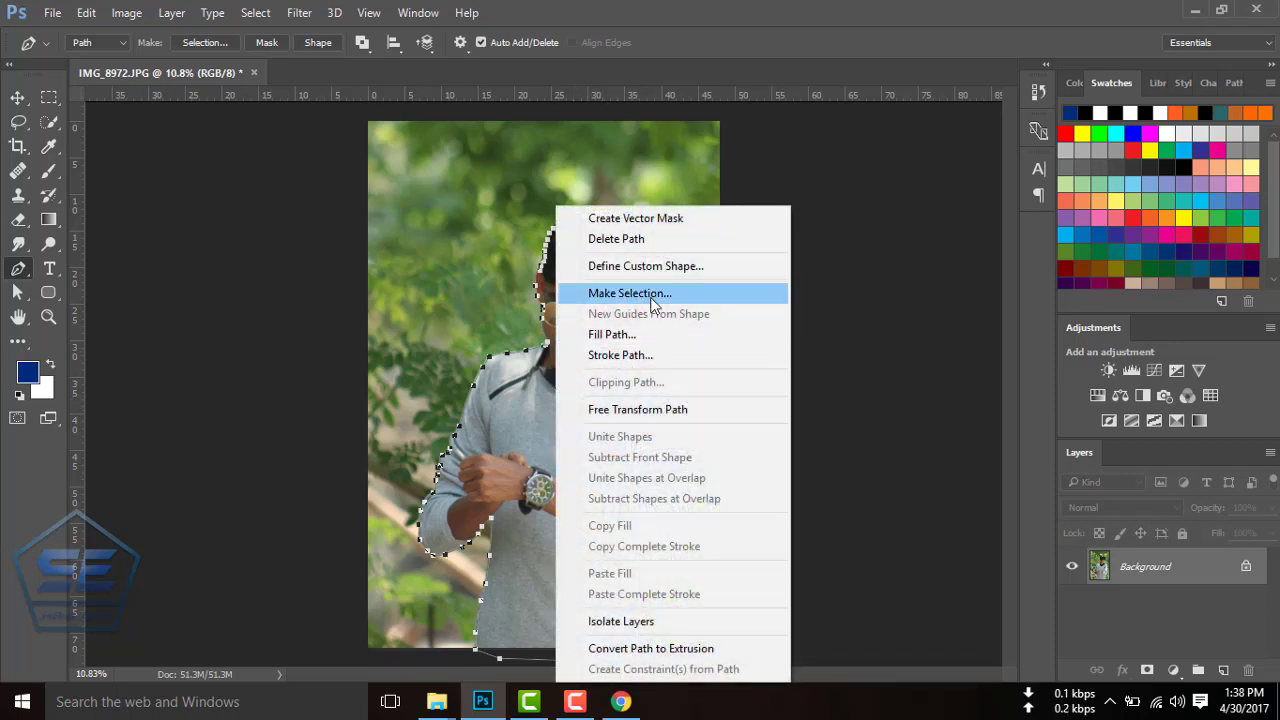
{"action": "left_click", "coordinate": [651, 295]}
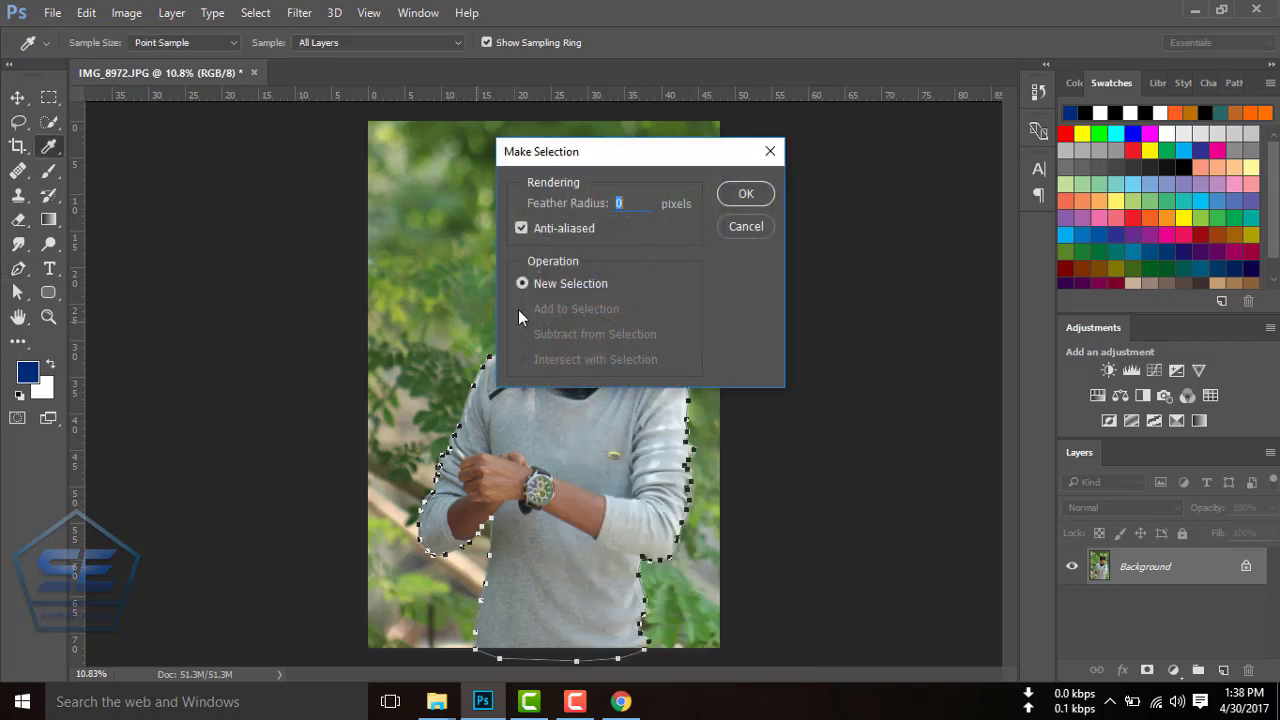
{"action": "left_click", "coordinate": [746, 195]}
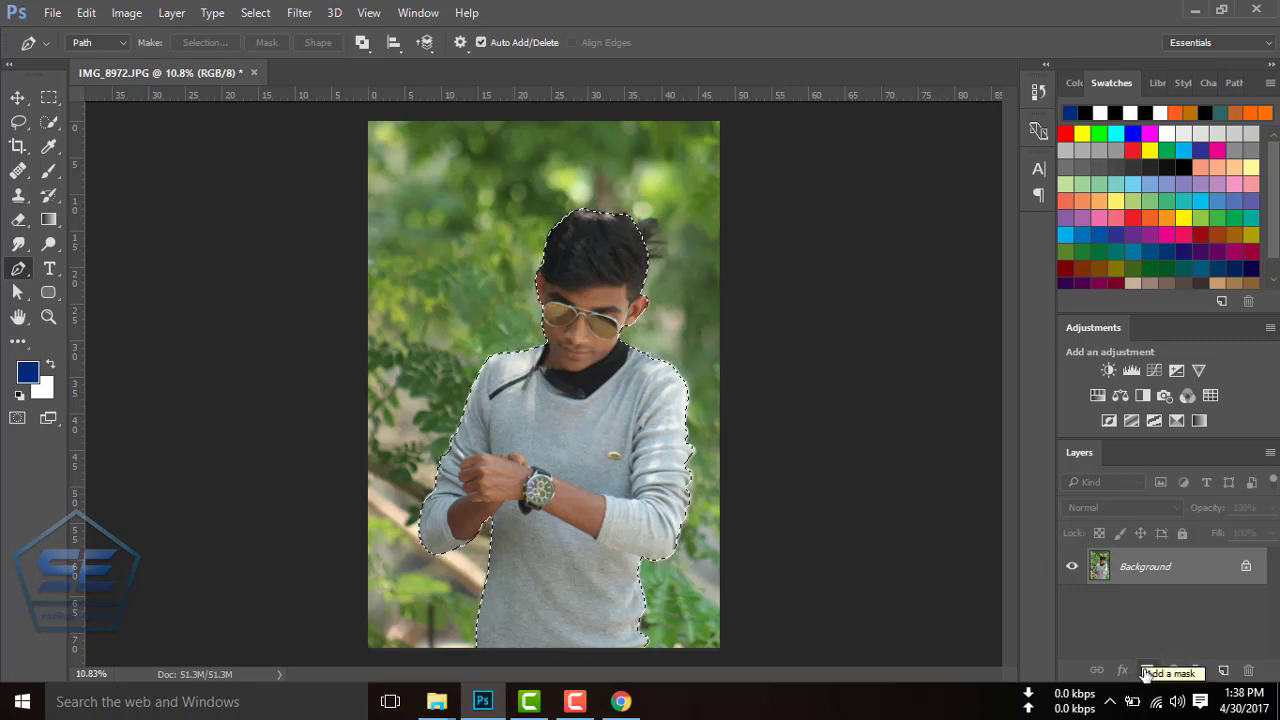
{"action": "left_click", "coordinate": [1146, 671]}
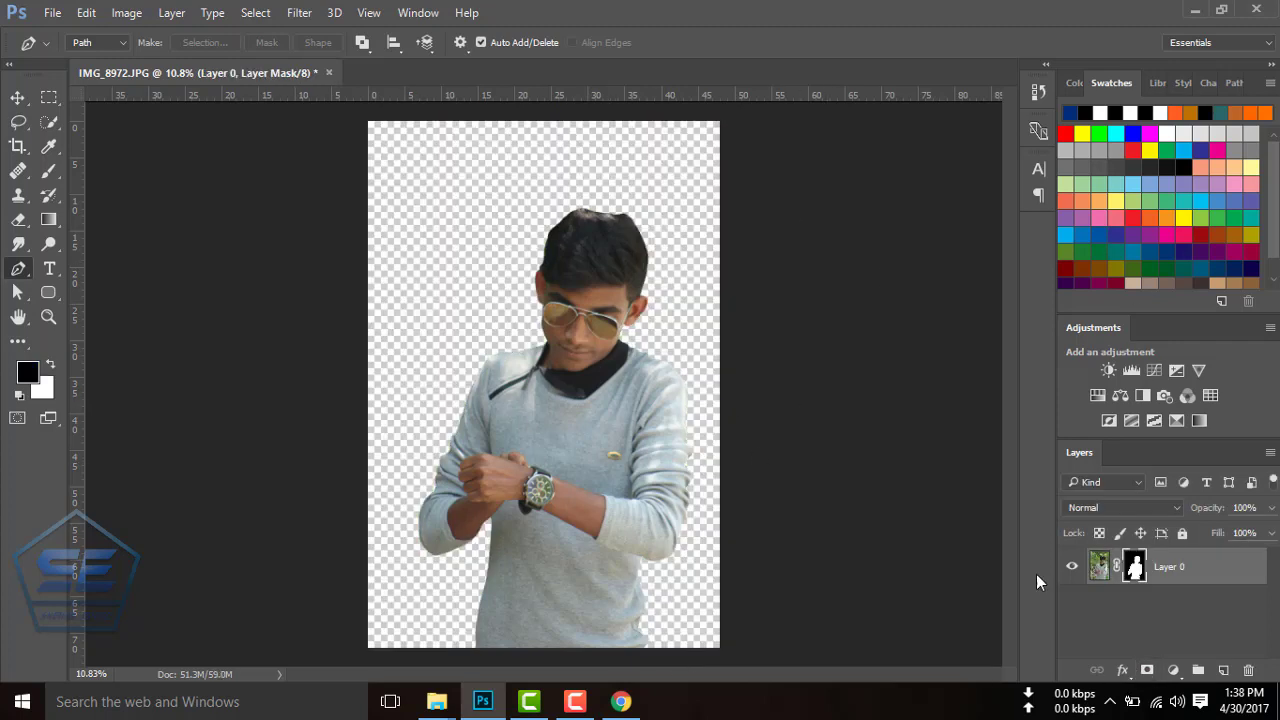
Open Select and Mask on the layer mask with the On Black view, zoomed in on the hair.
{"action": "right_click", "coordinate": [1131, 571]}
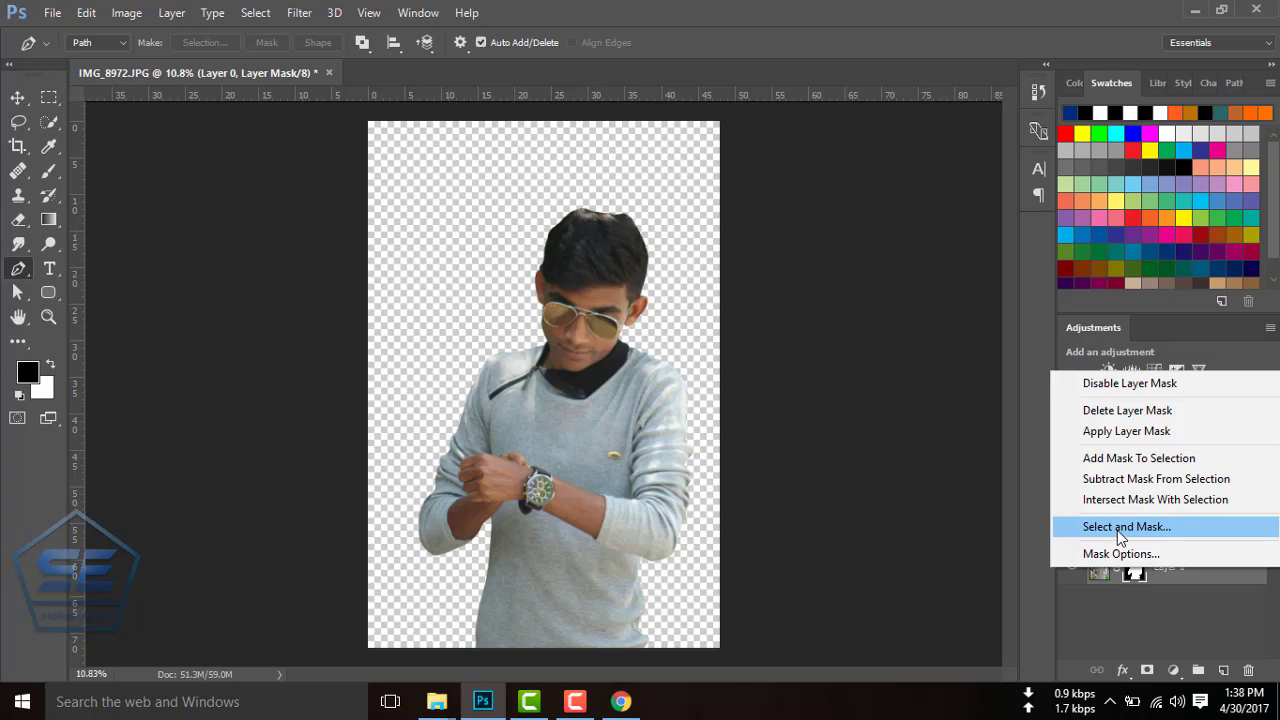
{"action": "left_click", "coordinate": [1117, 530]}
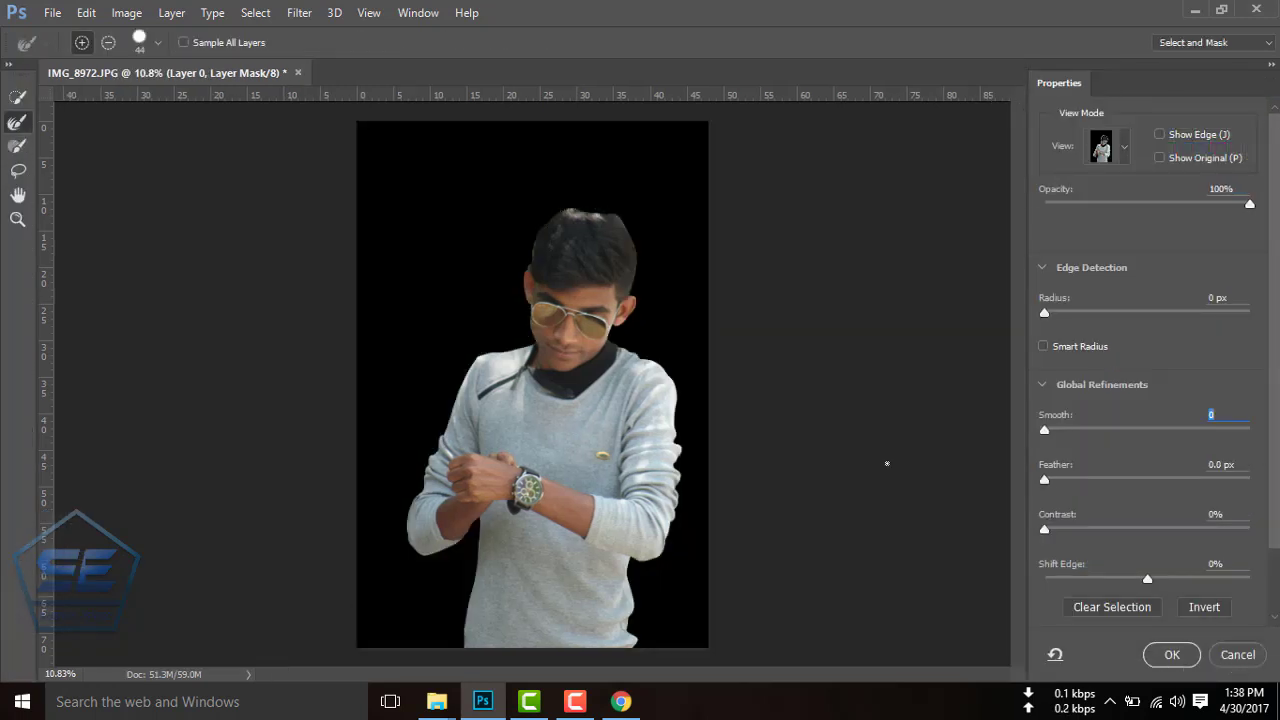
{"action": "left_click", "coordinate": [1124, 146]}
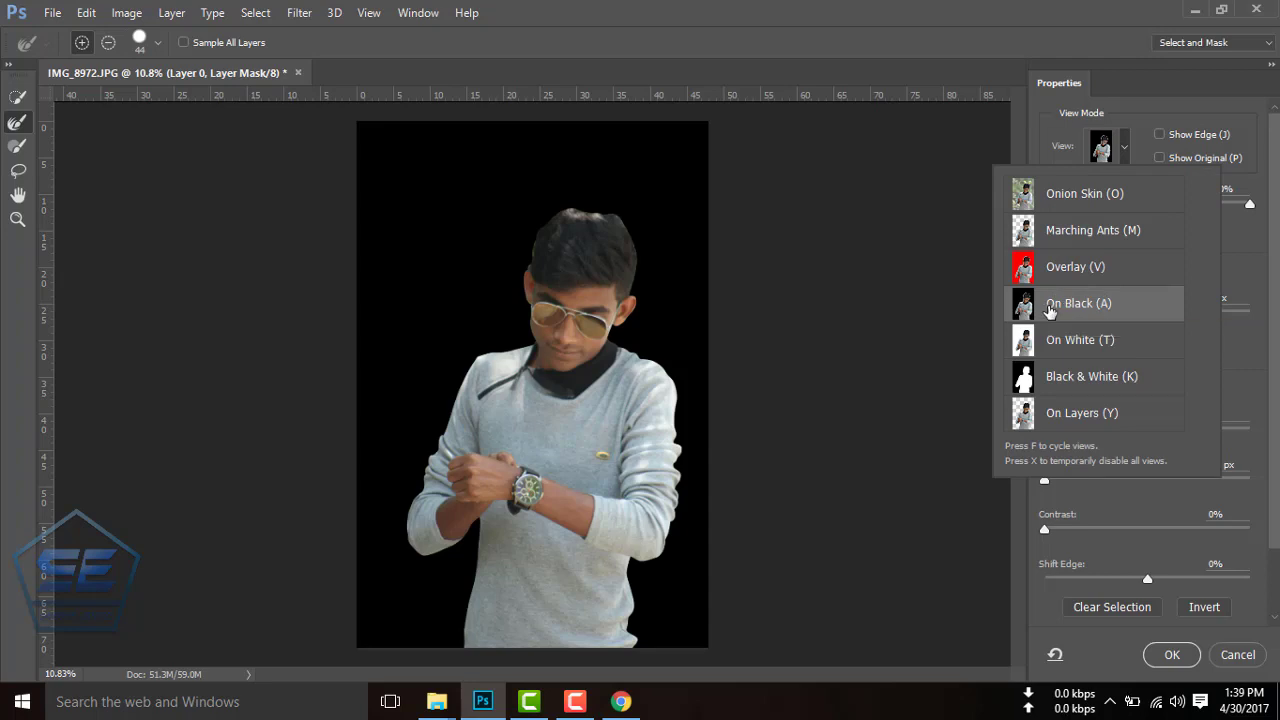
{"action": "left_click", "coordinate": [1081, 303]}
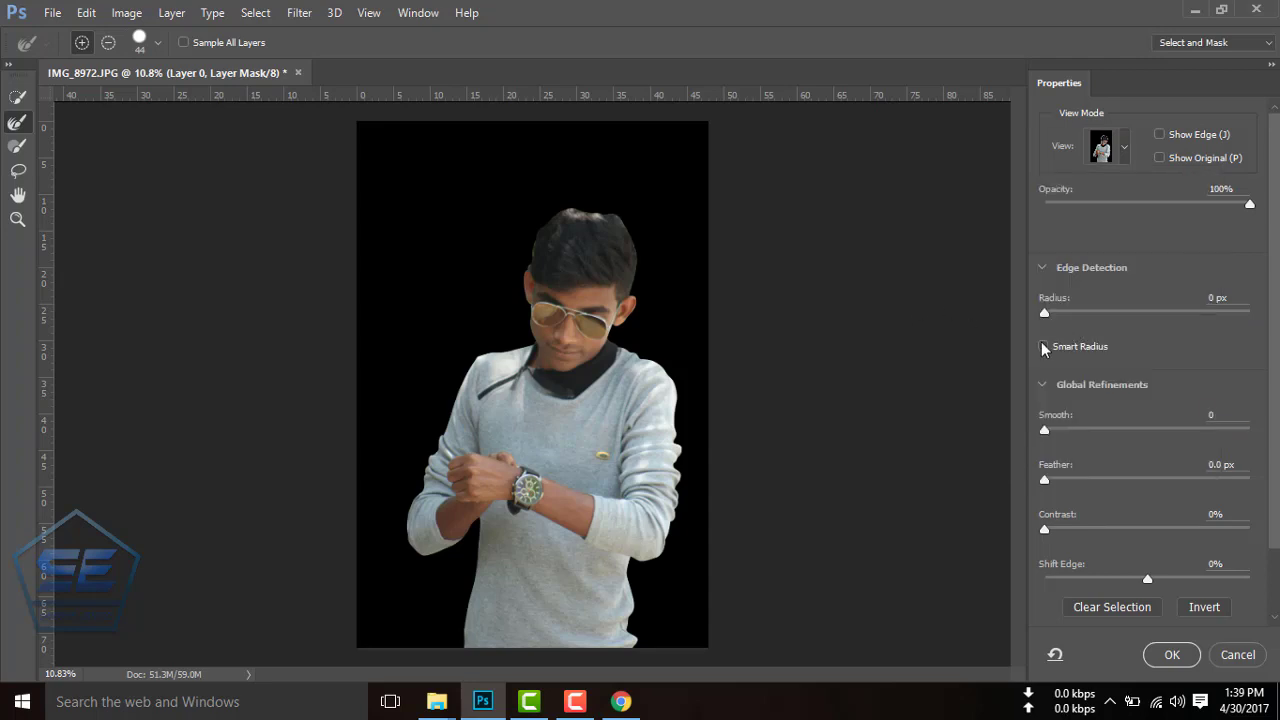
{"action": "key", "text": "ctrl+plus"}
{"action": "key", "text": "ctrl+plus"}
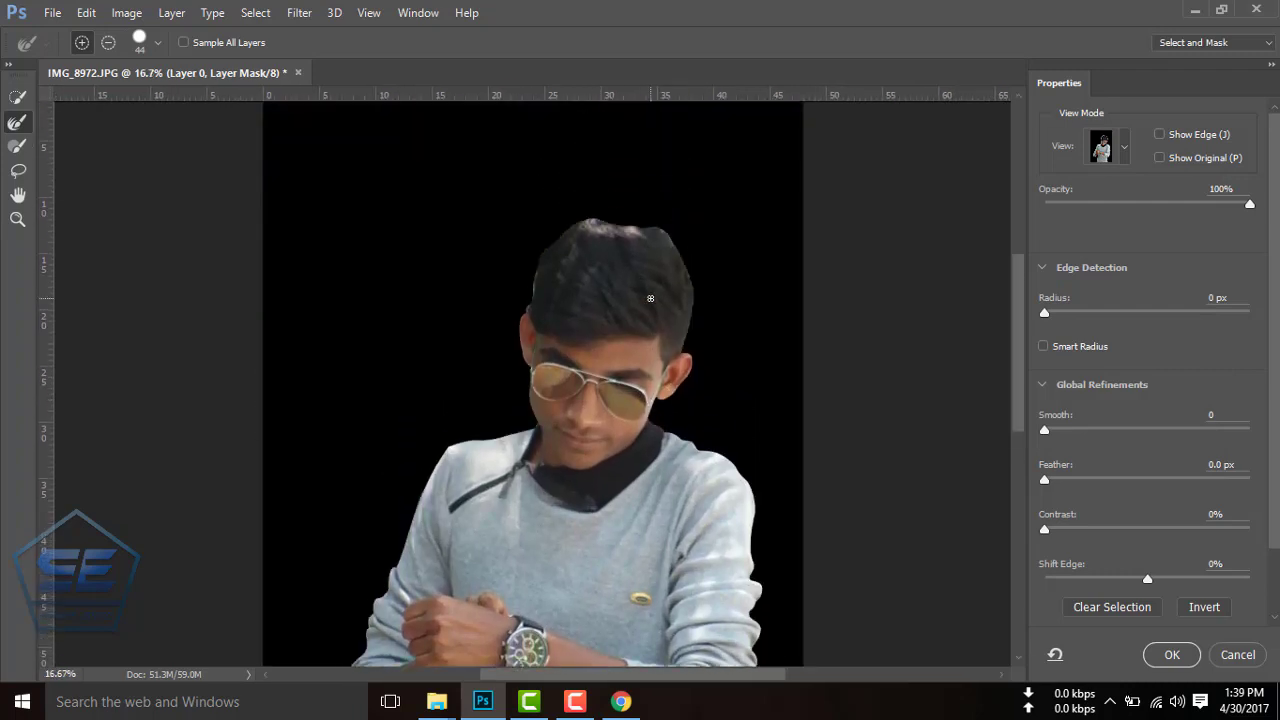
{"action": "key", "text": "ctrl+plus"}
{"action": "key", "text": "ctrl+plus"}
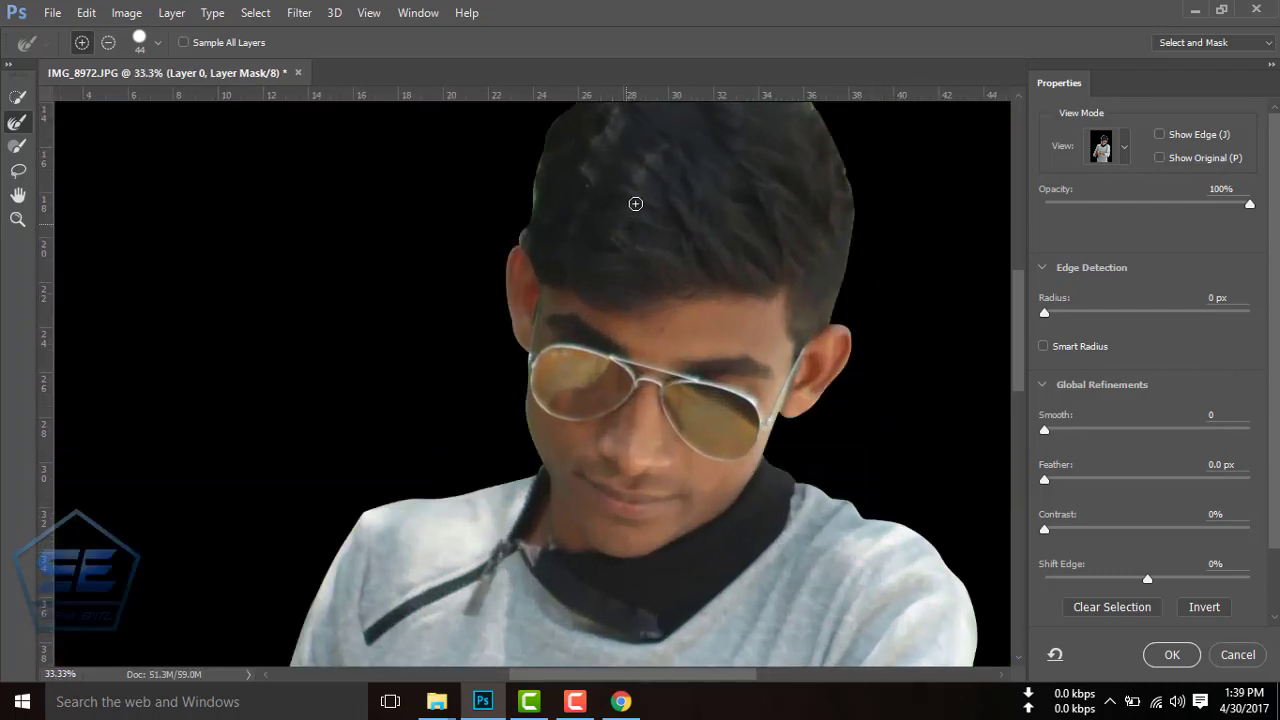
{"action": "left_click_drag", "start_coordinate": [635, 203], "coordinate": [470, 343]}
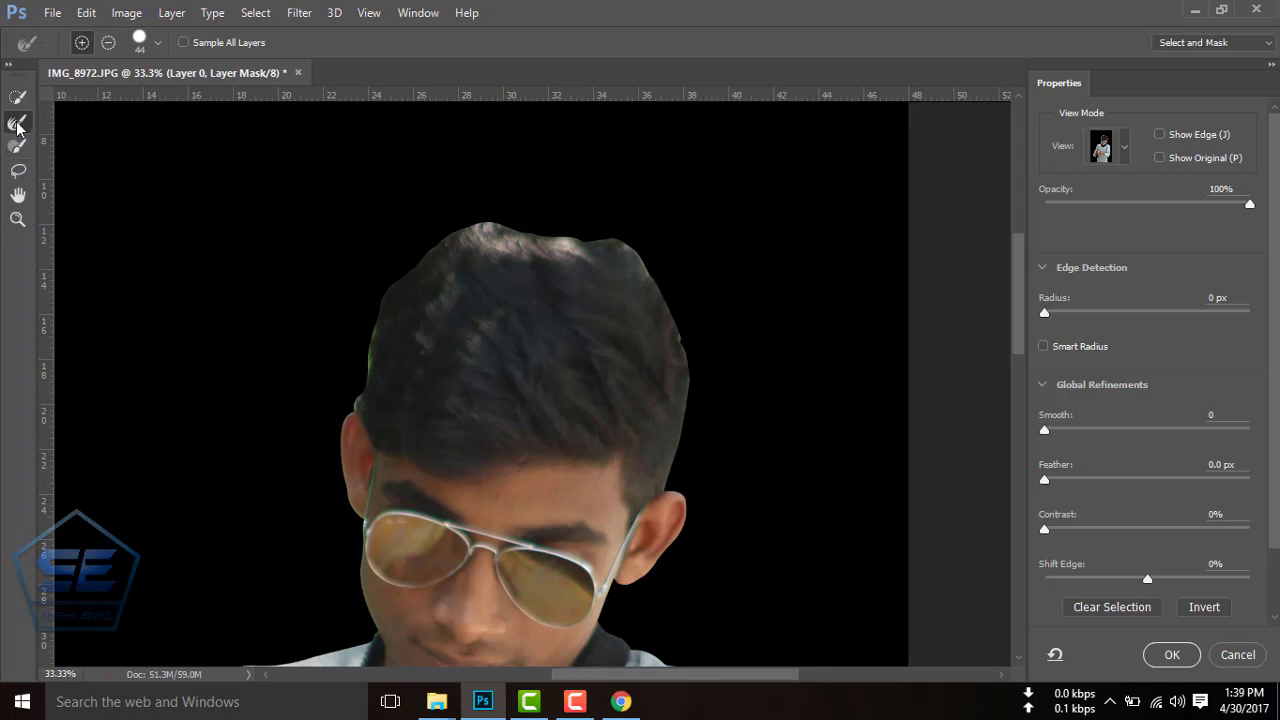
Brush along the top and right side of the hair with a 50 px Refine Edge brush.
{"action": "left_click", "coordinate": [155, 45]}
{"action": "left_click_drag", "start_coordinate": [93, 94], "coordinate": [99, 94]}
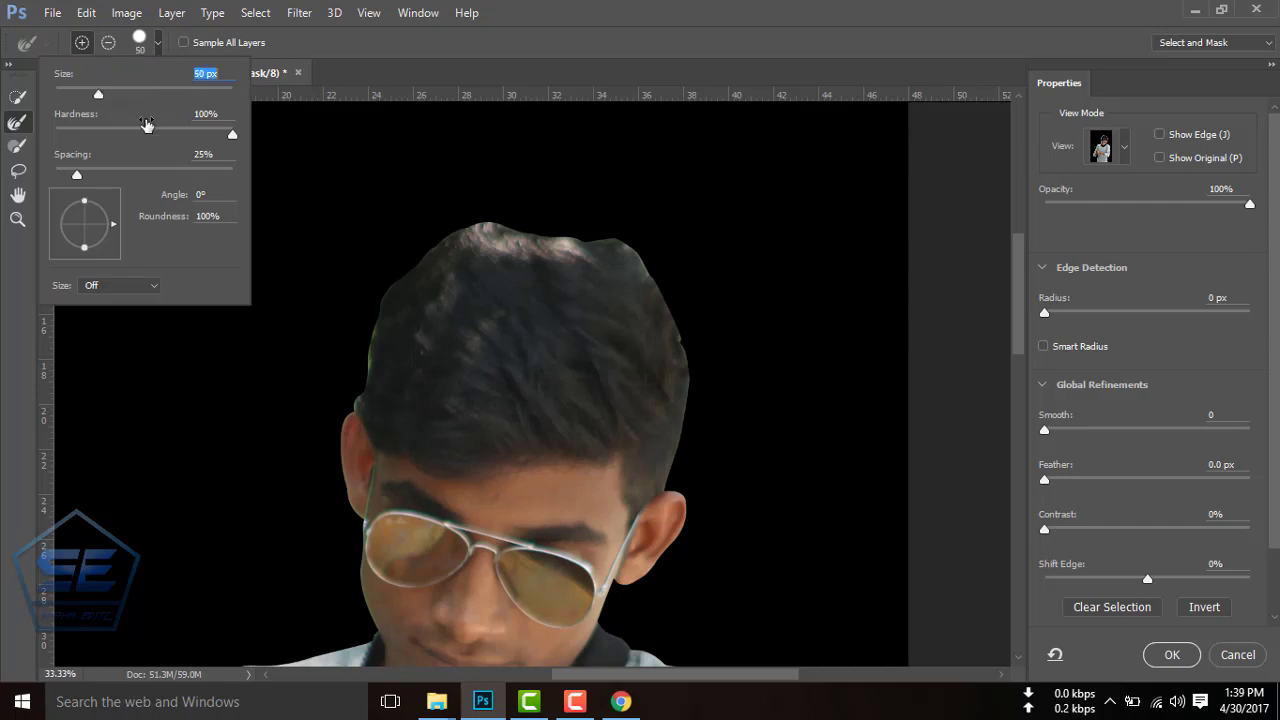
{"action": "key", "text": "Return"}
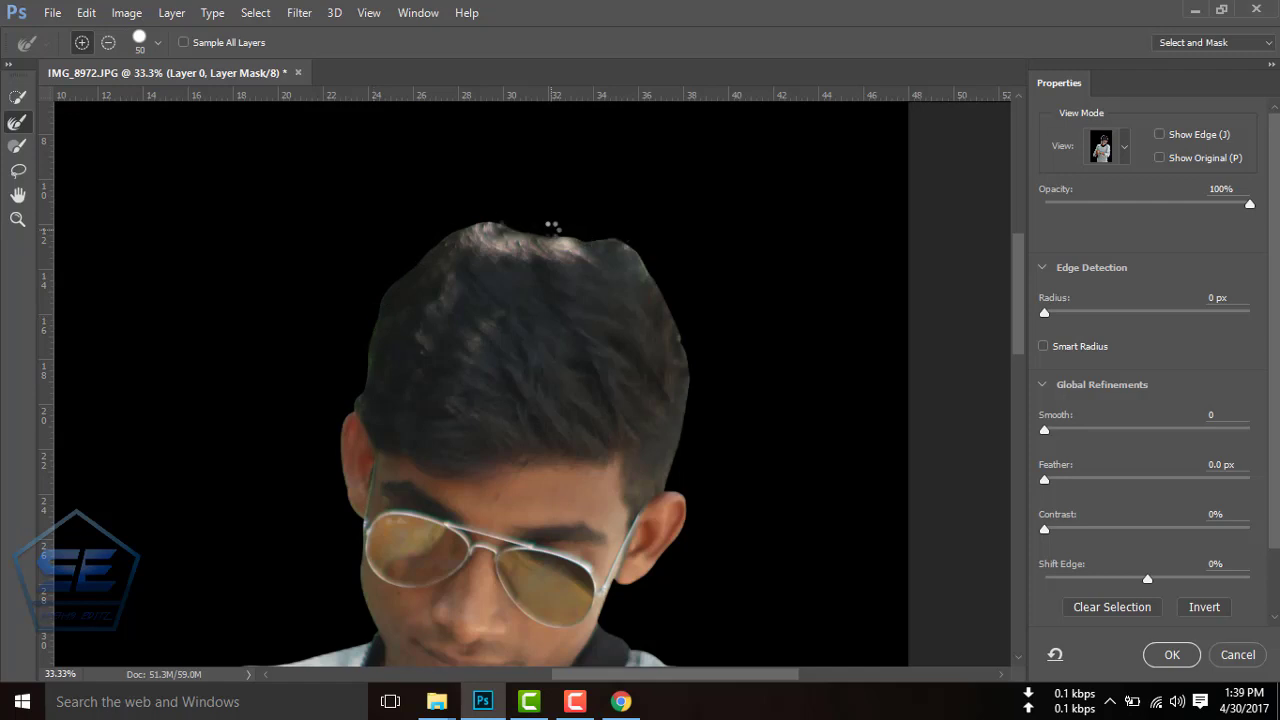
{"action": "left_click_drag", "start_coordinate": [552, 227], "coordinate": [589, 239]}
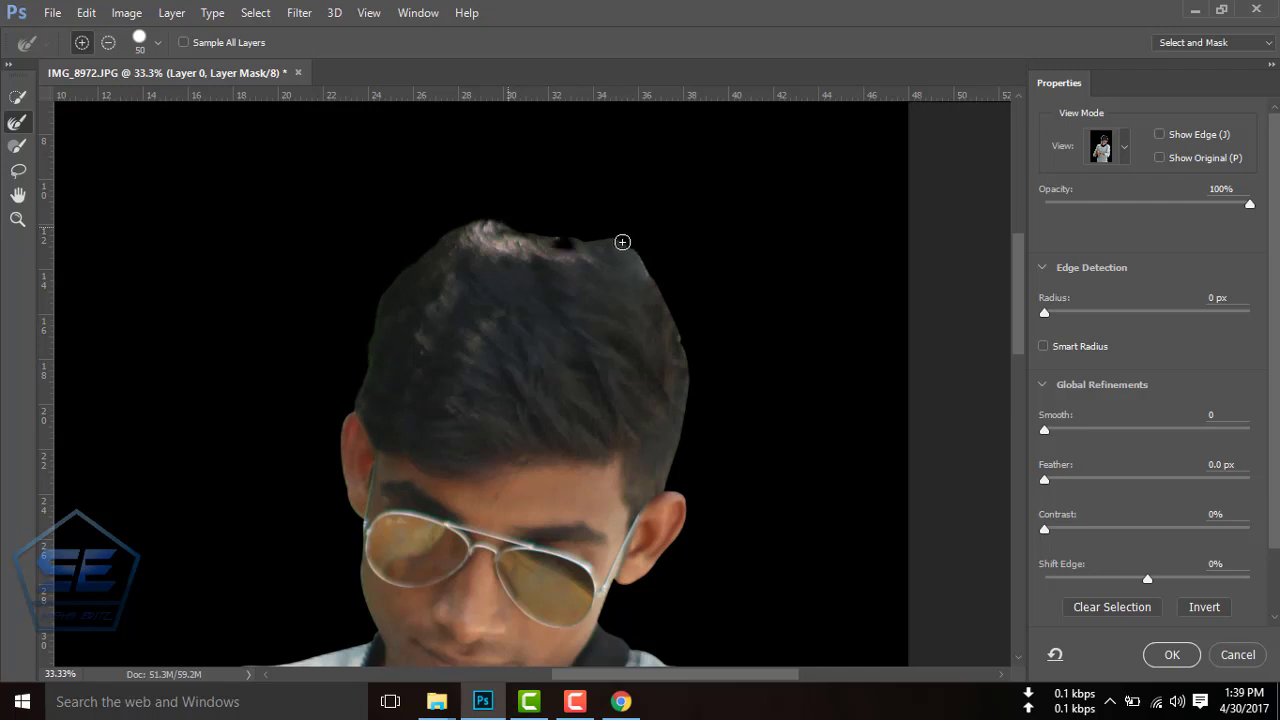
{"action": "left_click_drag", "start_coordinate": [622, 242], "coordinate": [711, 350]}
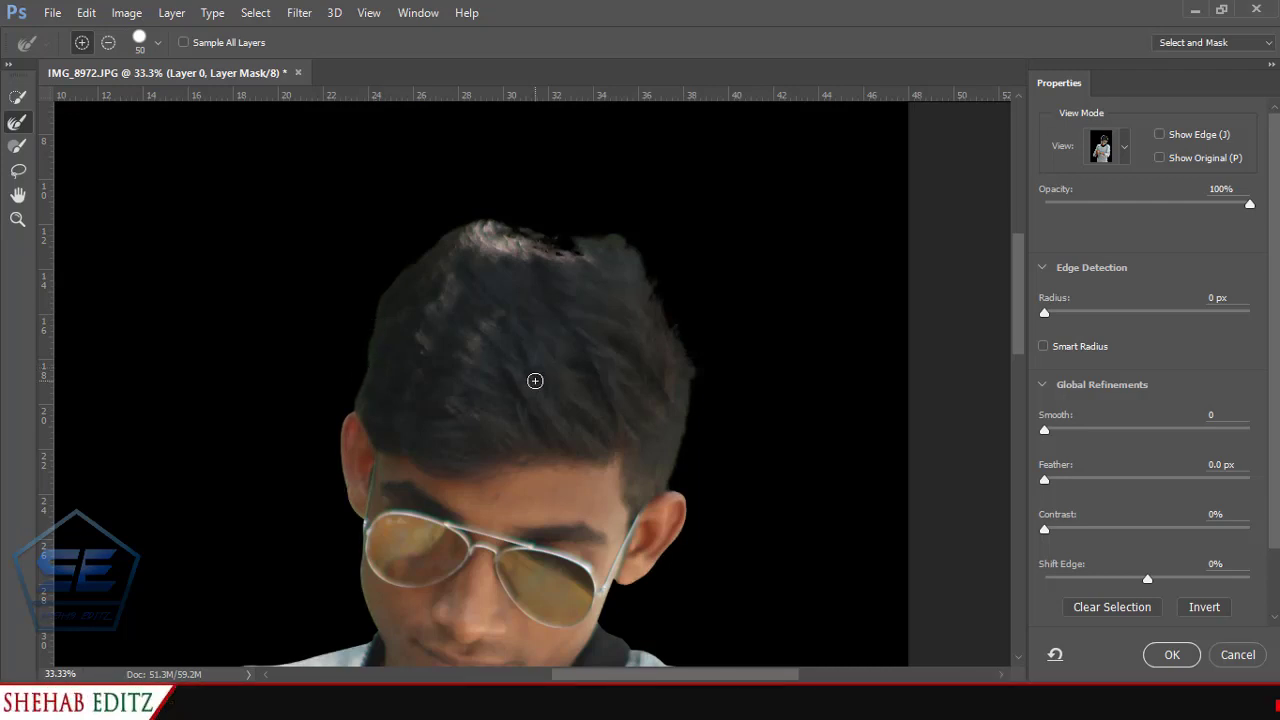
Set Smooth 5, Feather 0.4 px and Shift Edge -11%, then apply the refined mask.
{"action": "scroll", "coordinate": [535, 381], "scroll_direction": "down", "scroll_amount": 3}
{"action": "scroll", "coordinate": [535, 381], "scroll_direction": "down", "scroll_amount": 3}
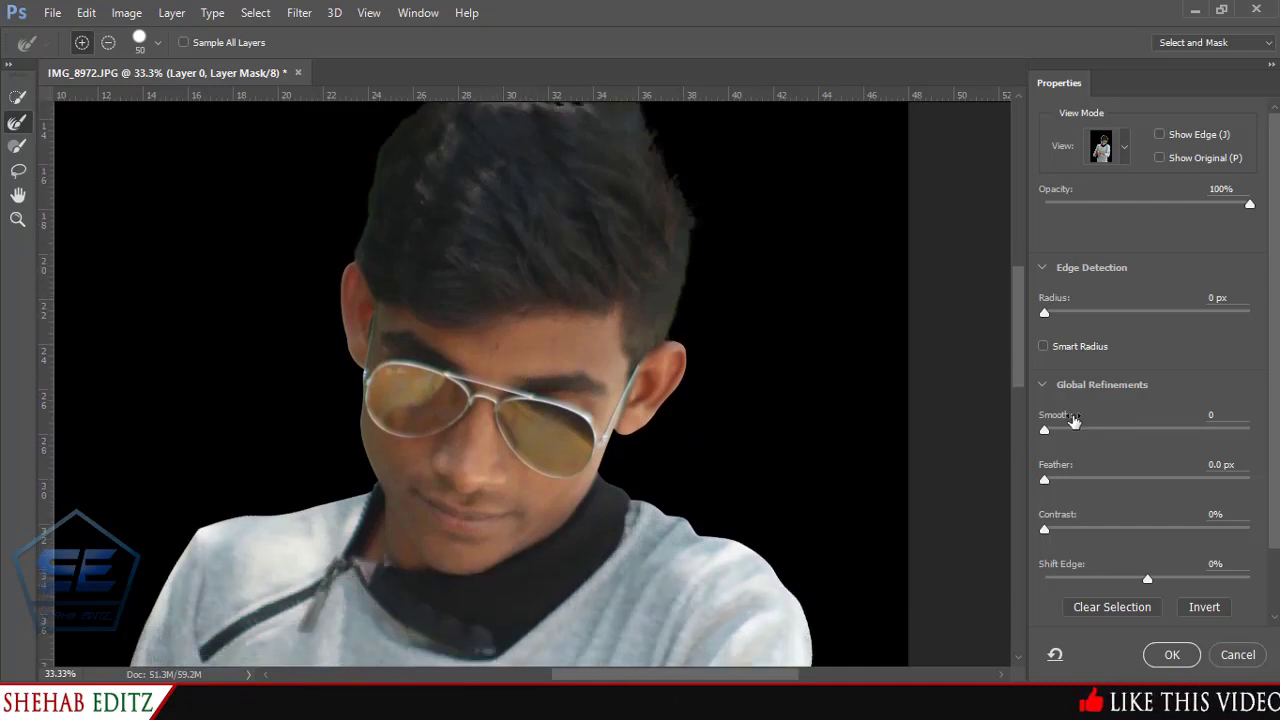
{"action": "left_click_drag", "start_coordinate": [1048, 431], "coordinate": [1055, 431]}
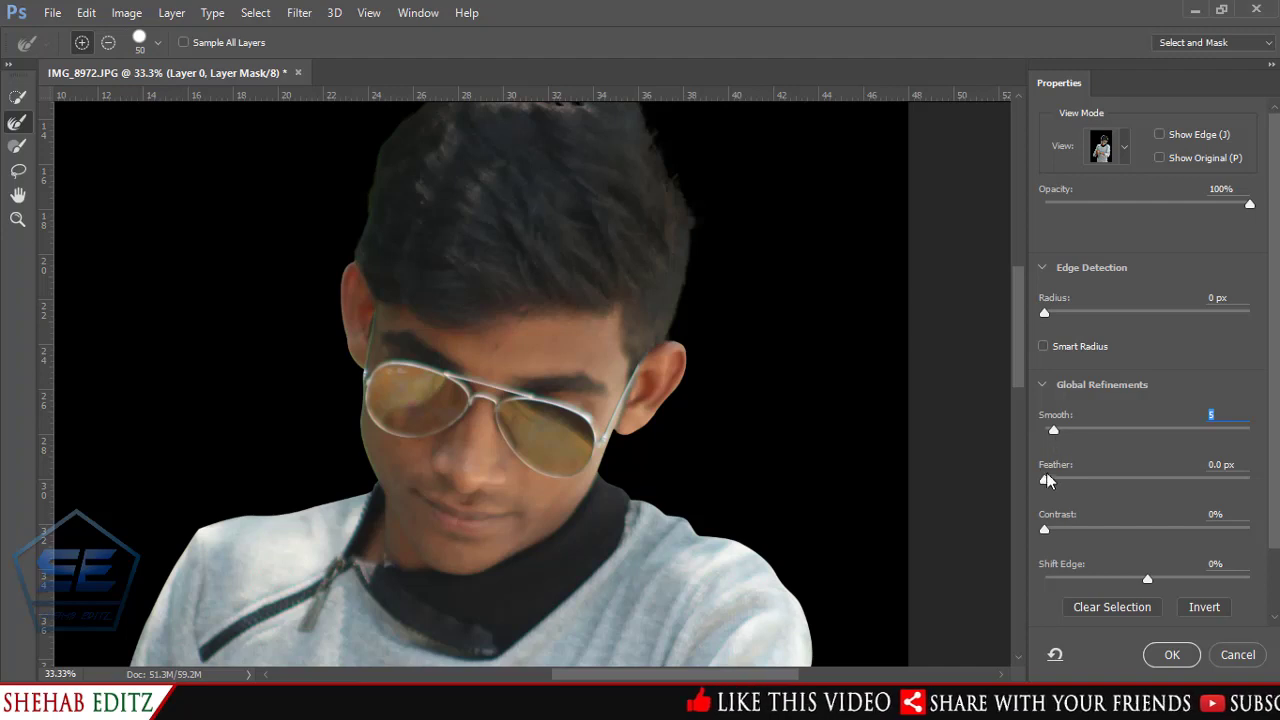
{"action": "left_click_drag", "start_coordinate": [1043, 481], "coordinate": [1046, 482]}
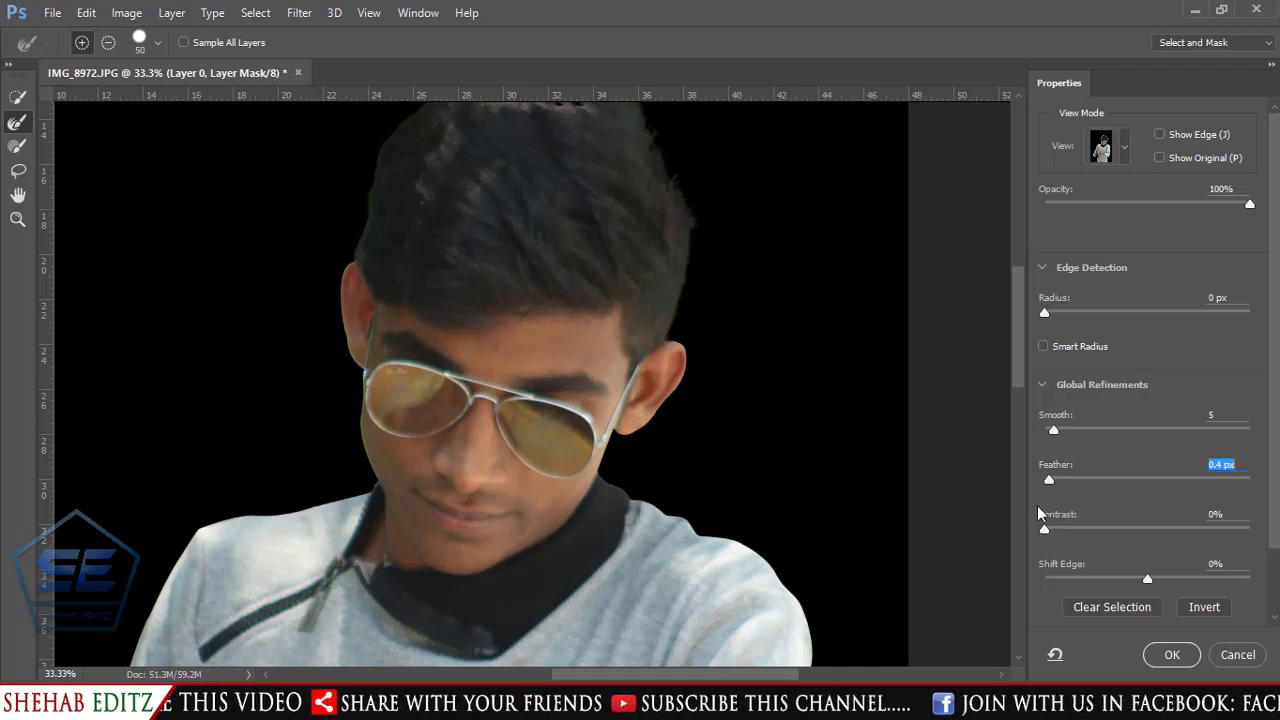
{"action": "scroll", "coordinate": [1040, 514], "scroll_direction": "down", "scroll_amount": 3}
{"action": "left_click_drag", "start_coordinate": [1145, 503], "coordinate": [1136, 503]}
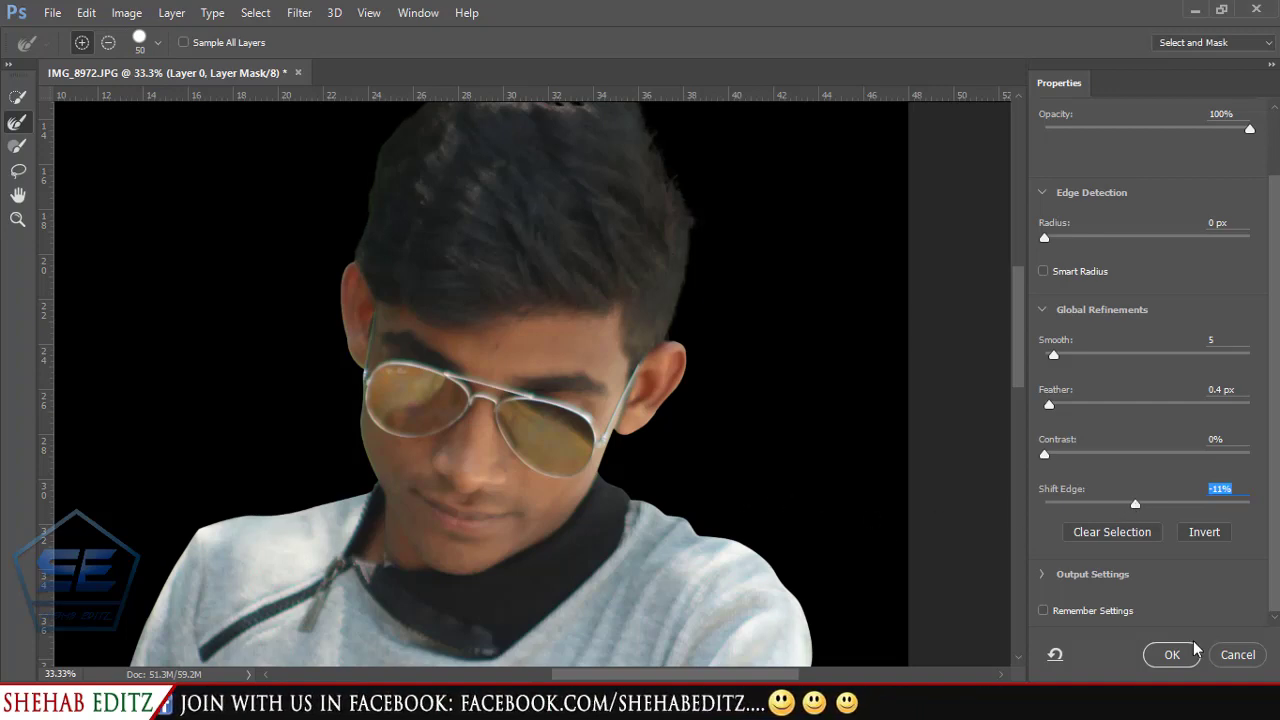
{"action": "left_click", "coordinate": [1172, 654]}
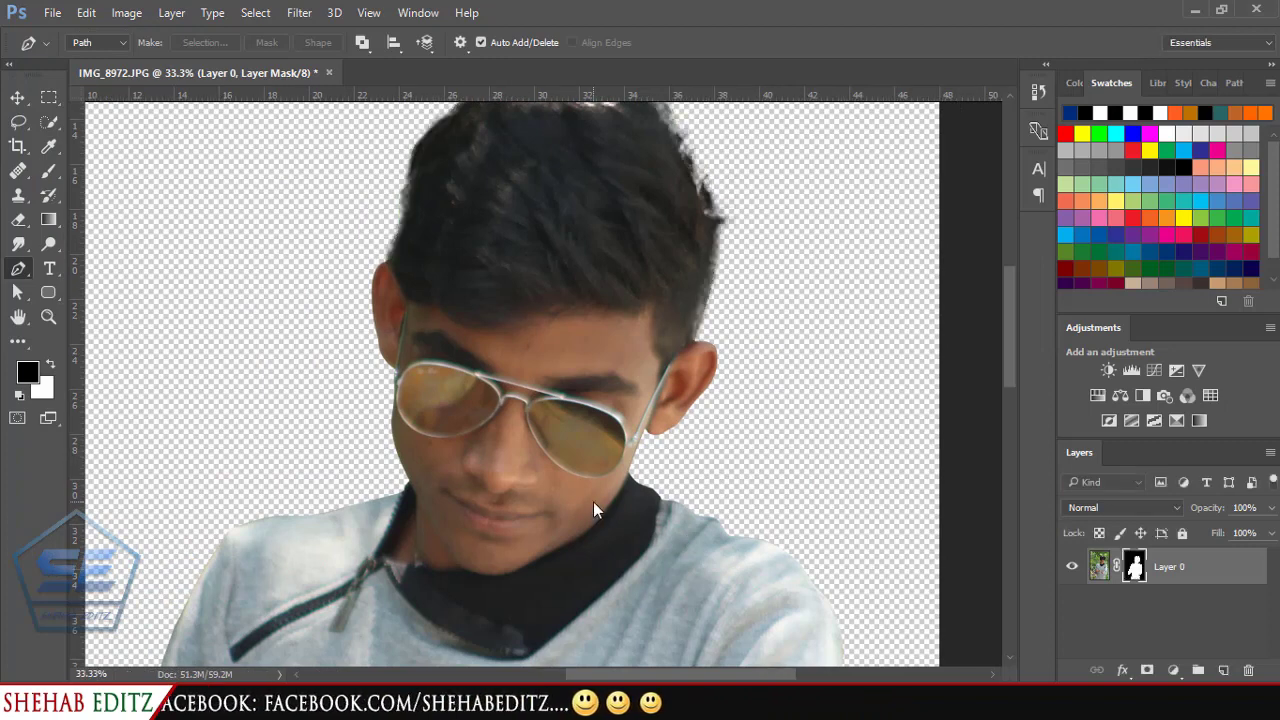
Create a new Photo document, Portrait 5 x 7 inch at 300 ppi, named Untitled-1.
{"action": "key", "text": "ctrl+0"}
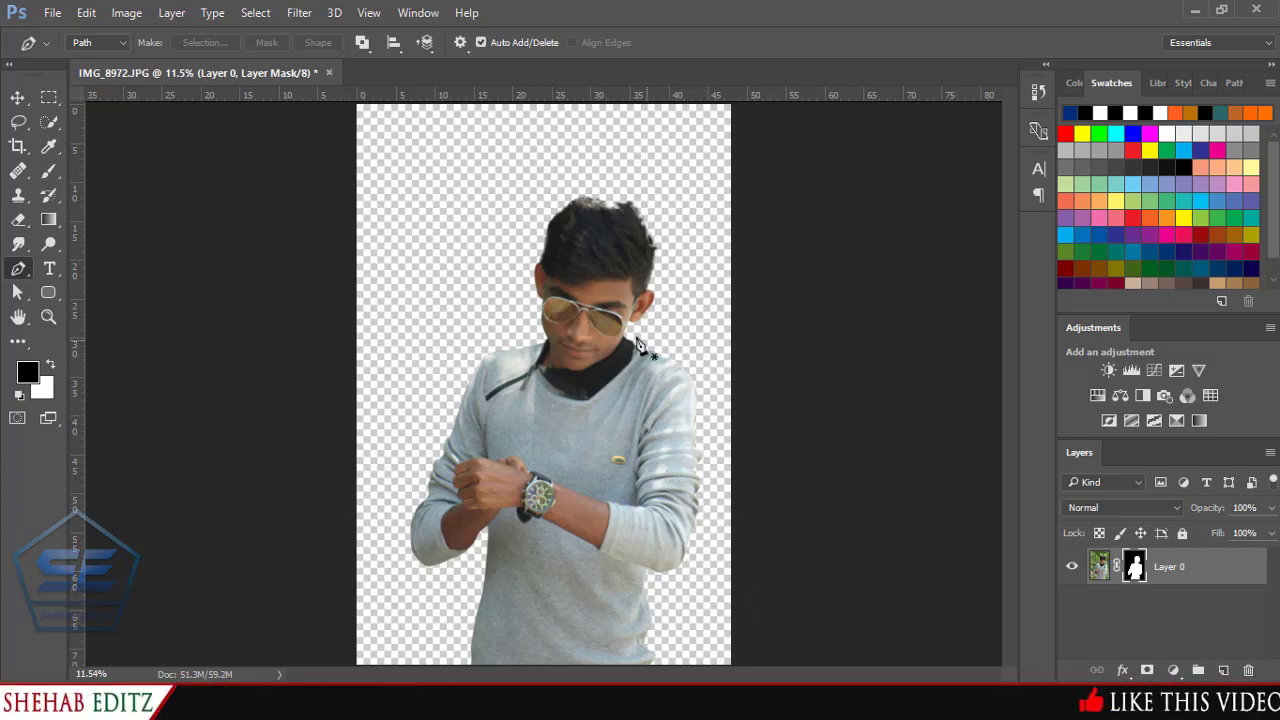
{"action": "left_click", "coordinate": [53, 14]}
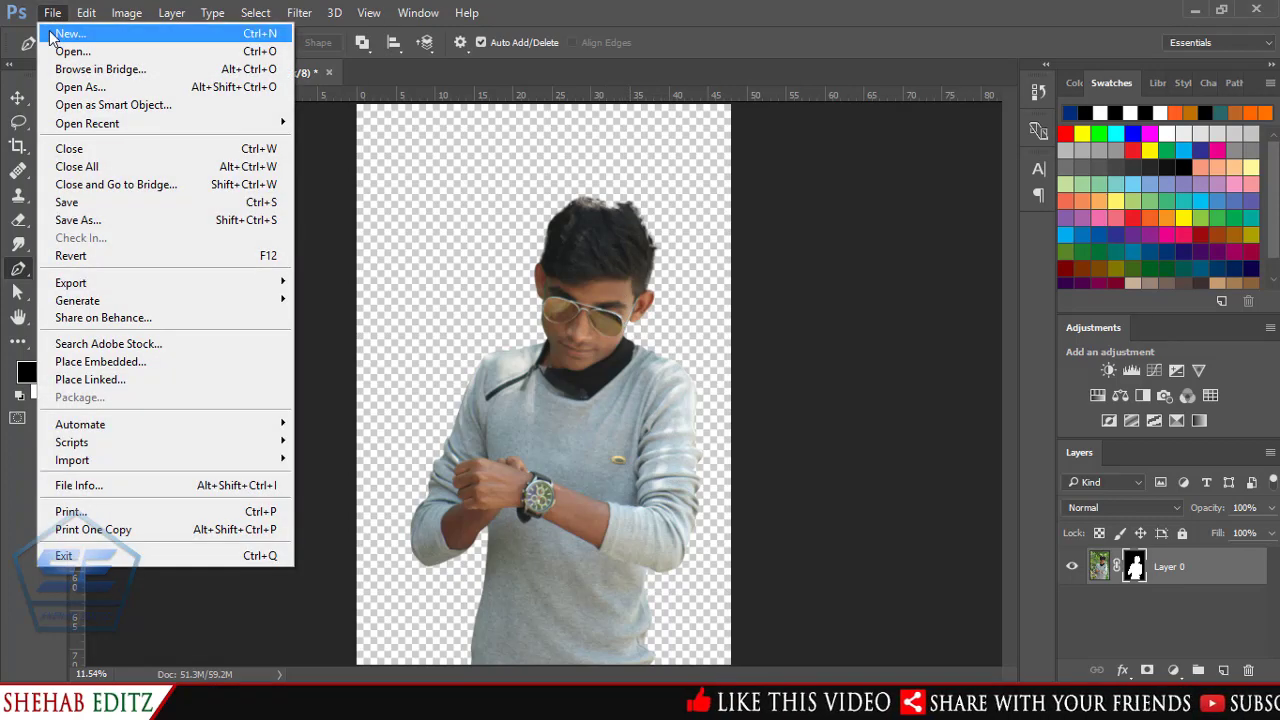
{"action": "left_click", "coordinate": [52, 37]}
{"action": "left_click", "coordinate": [266, 139]}
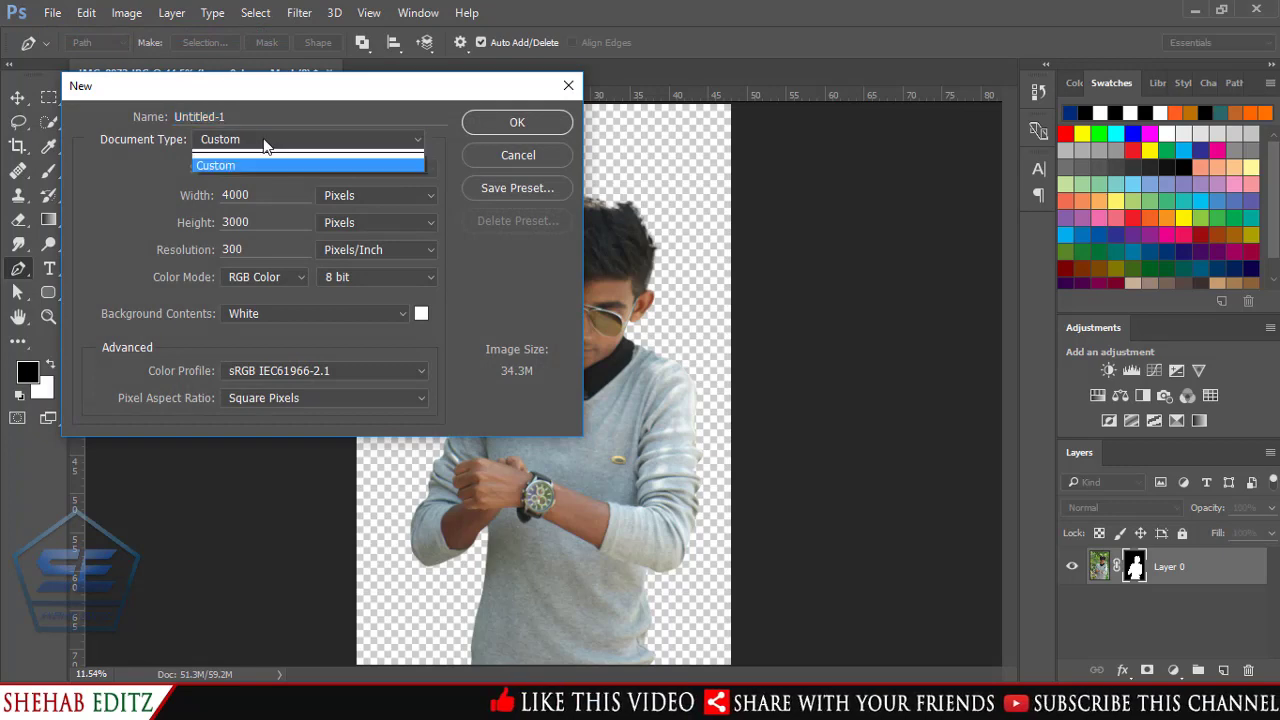
{"action": "left_click", "coordinate": [252, 225]}
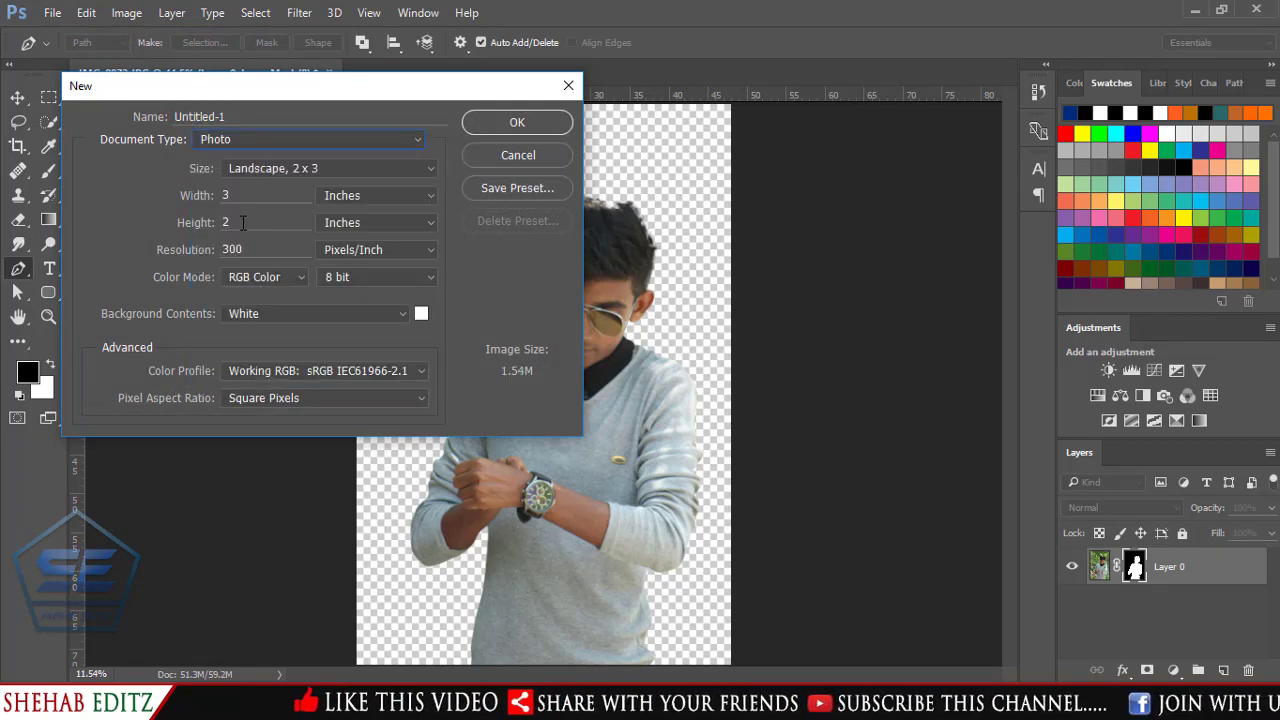
{"action": "left_click", "coordinate": [290, 168]}
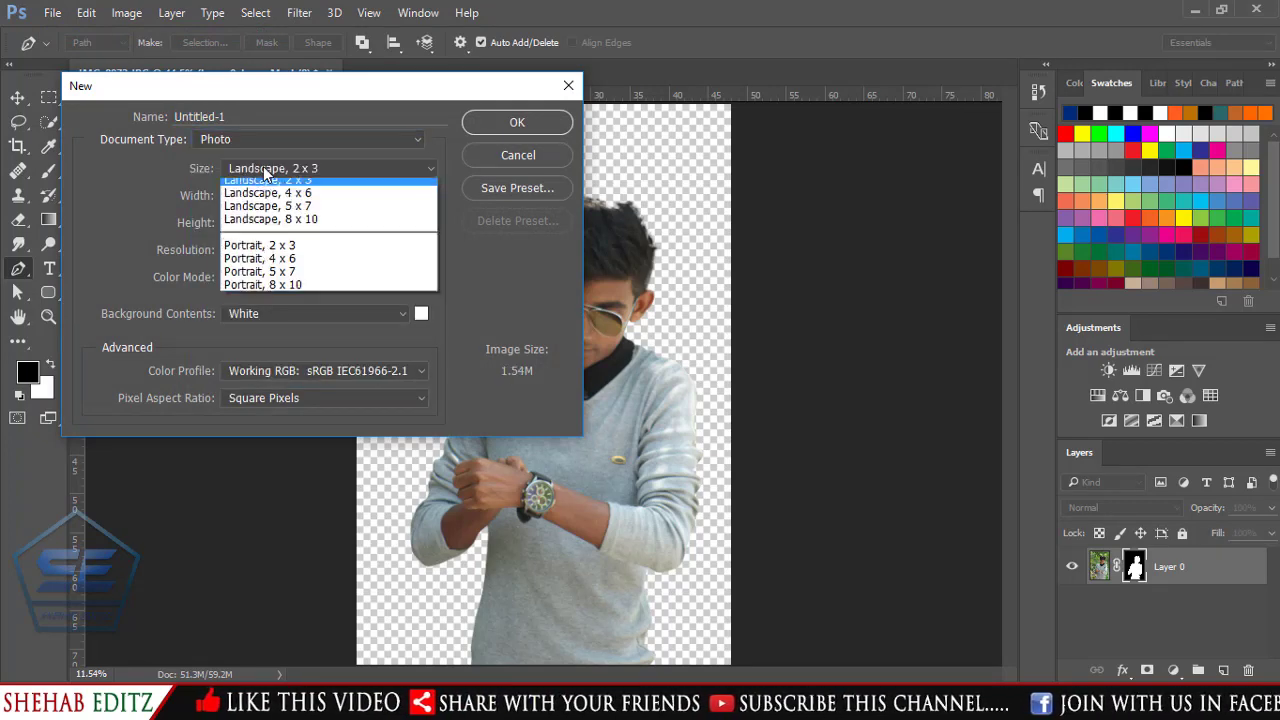
{"action": "left_click", "coordinate": [269, 279]}
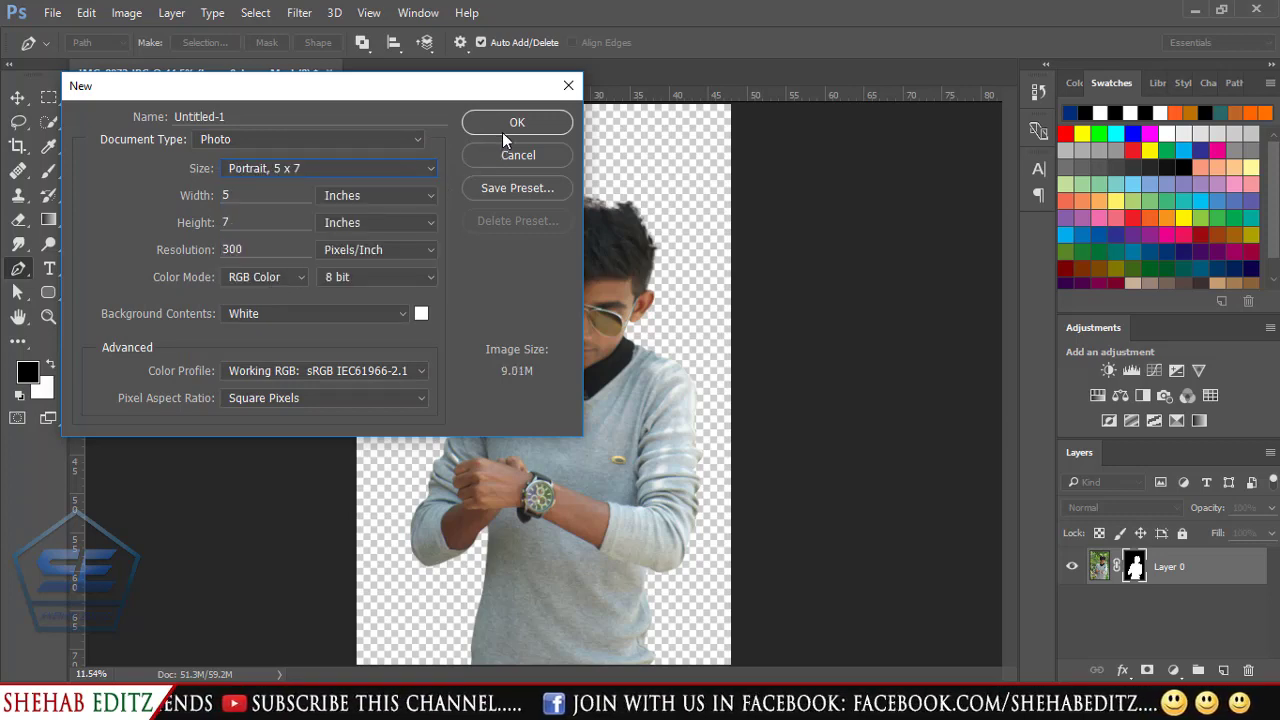
{"action": "left_click", "coordinate": [502, 132]}
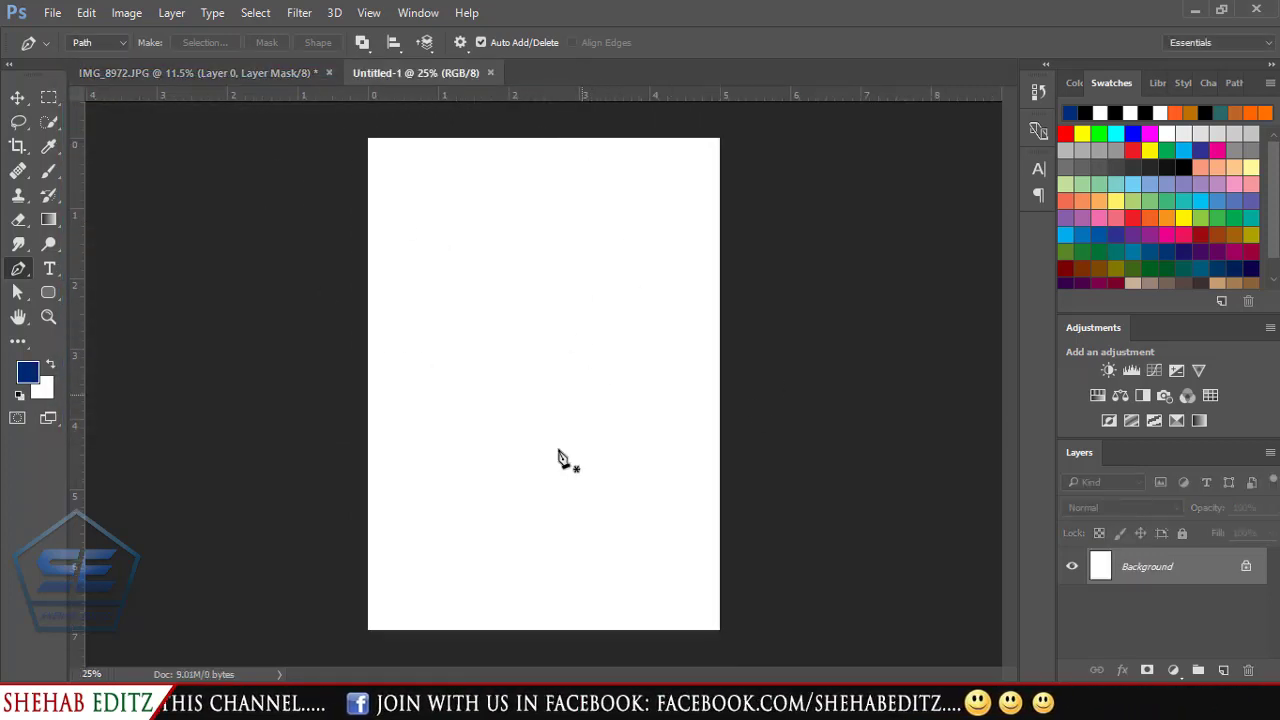
Place the H22YEFr - Imgur bokeh photo from File Explorer into Untitled-1, enlarged past the canvas edges.
{"action": "left_click", "coordinate": [363, 634]}
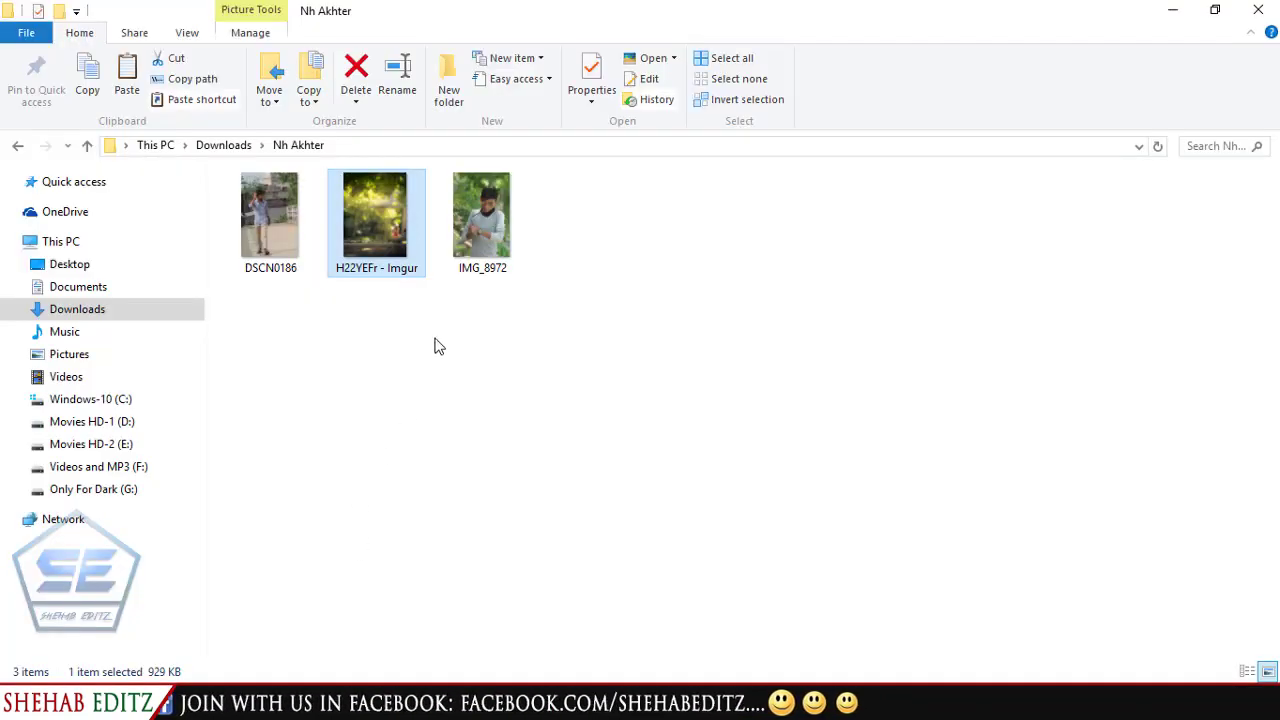
{"action": "mouse_move", "coordinate": [393, 193]}
{"action": "left_mouse_down"}
{"action": "mouse_move", "coordinate": [505, 410]}
{"action": "mouse_move", "coordinate": [498, 698]}
{"action": "mouse_move", "coordinate": [560, 392]}
{"action": "left_mouse_up"}
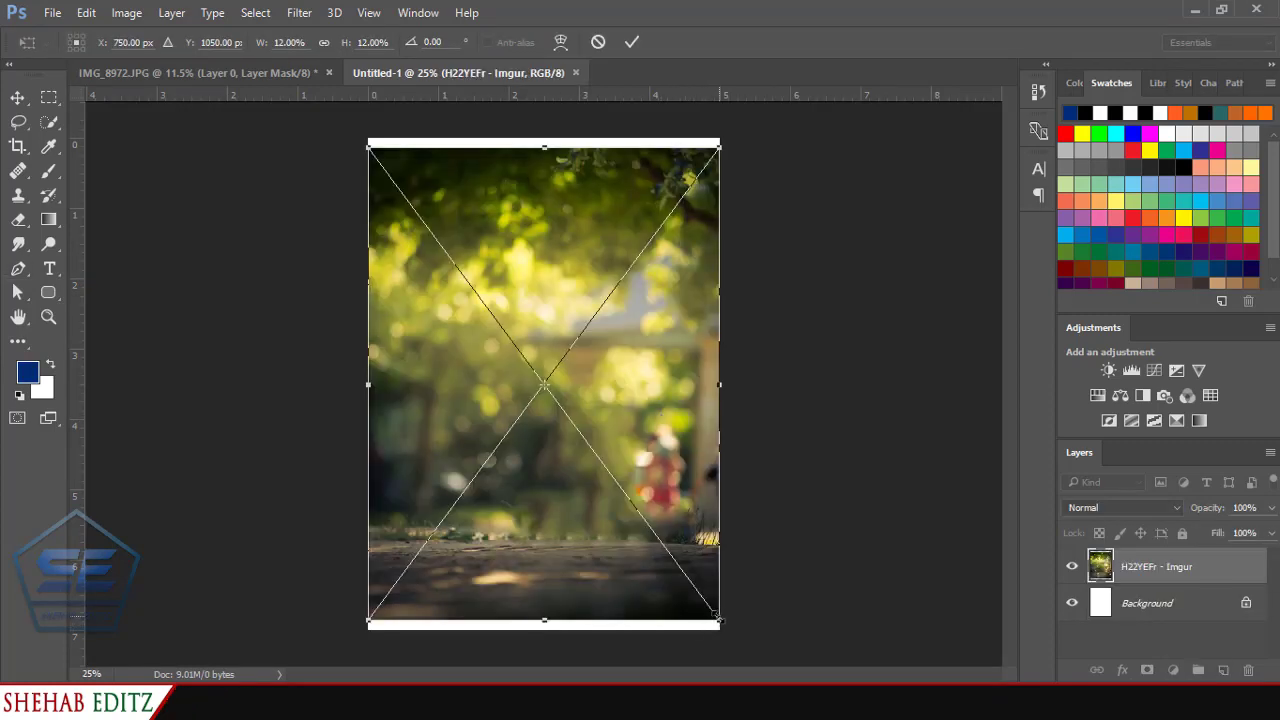
{"action": "left_click_drag", "start_coordinate": [718, 619], "coordinate": [719, 640]}
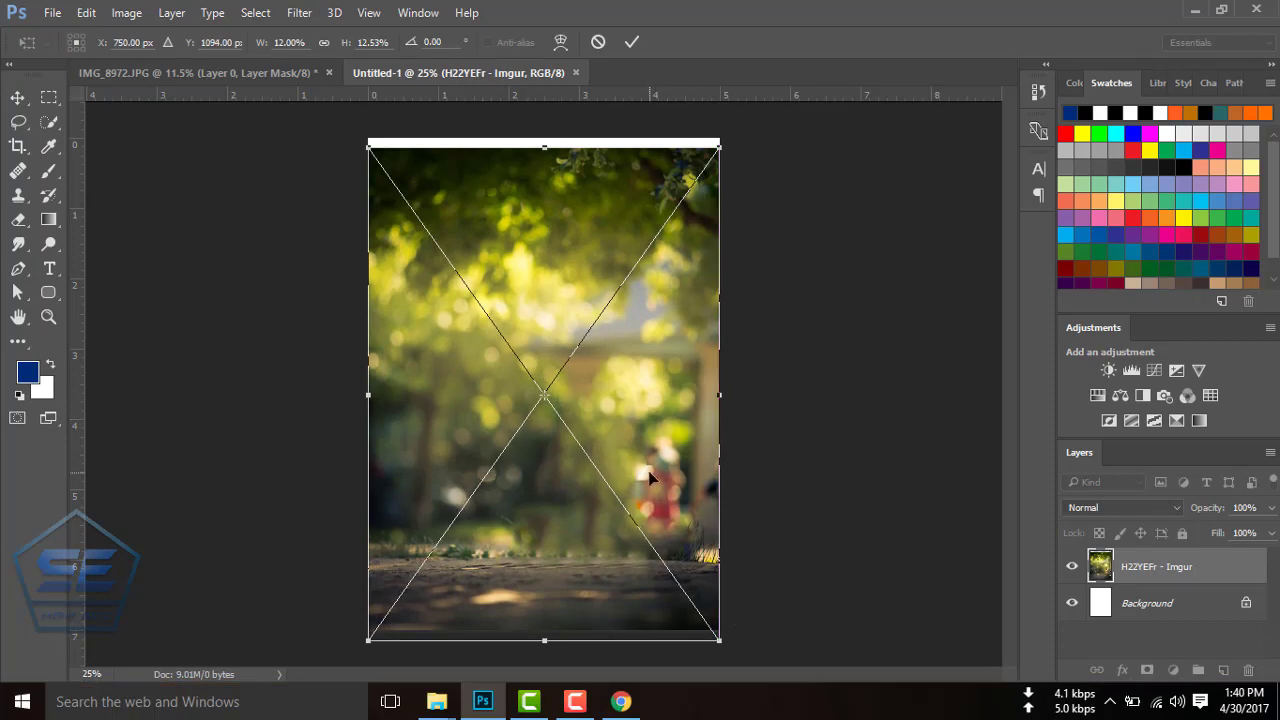
{"action": "key", "text": "ctrl+minus"}
{"action": "key", "text": "ctrl+minus"}
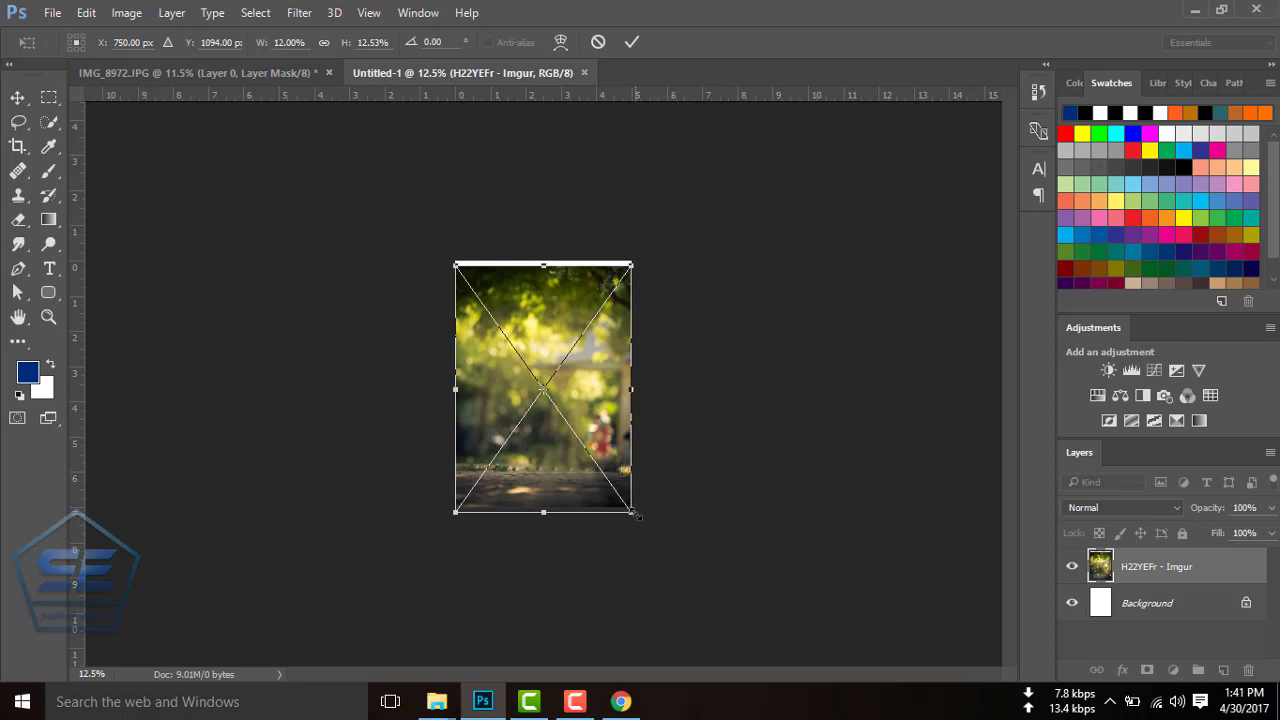
{"action": "left_click_drag", "start_coordinate": [636, 514], "coordinate": [700, 611]}
{"action": "mouse_move", "coordinate": [634, 409]}
{"action": "left_mouse_down"}
{"action": "mouse_move", "coordinate": [659, 472]}
{"action": "mouse_move", "coordinate": [645, 418]}
{"action": "left_mouse_up"}
{"action": "key", "text": "p"}
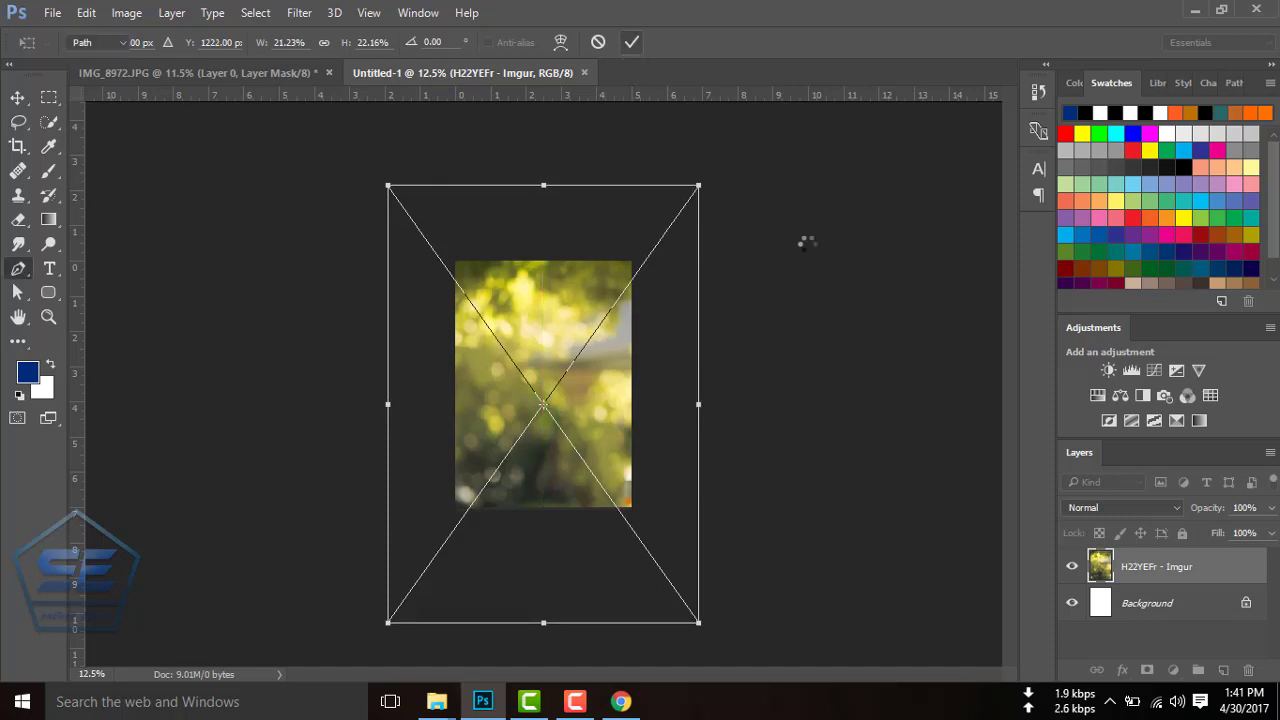
{"action": "key", "text": "ctrl+0"}
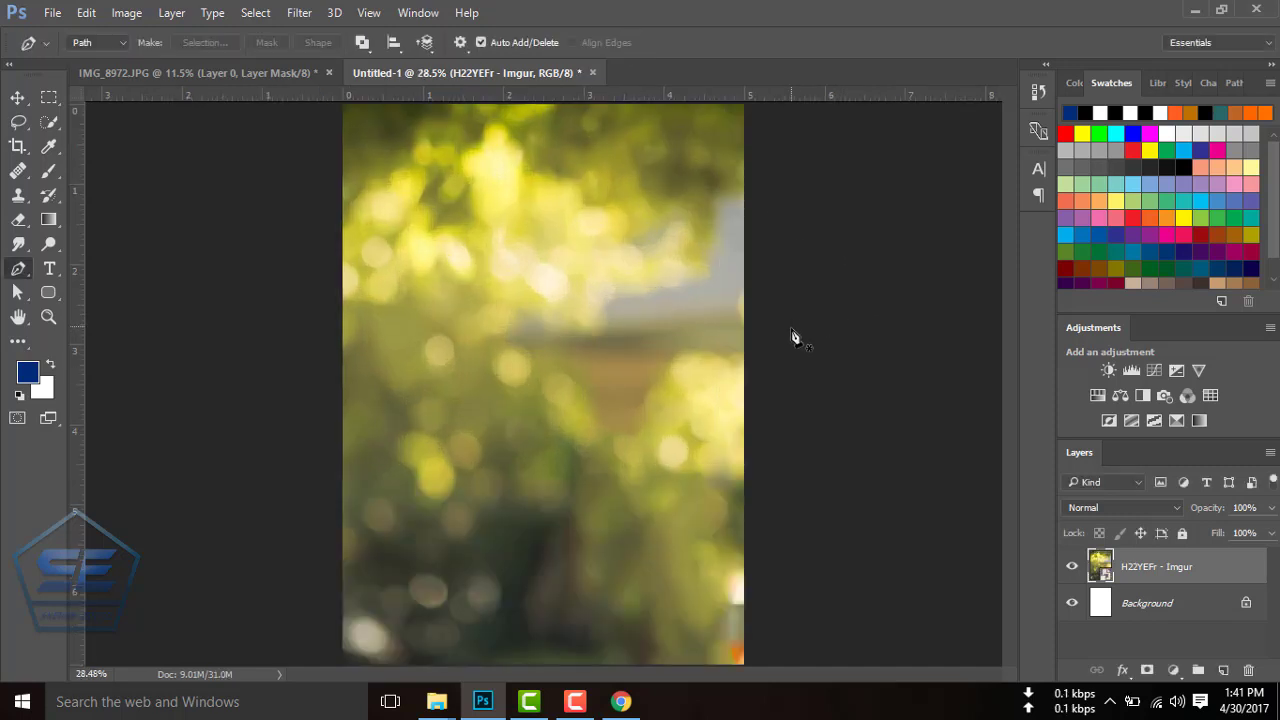
Drag the masked boy from IMG_8972.JPG into Untitled-1 with the Move tool as Layer 1.
{"action": "left_click", "coordinate": [245, 79]}
{"action": "left_click", "coordinate": [17, 97]}
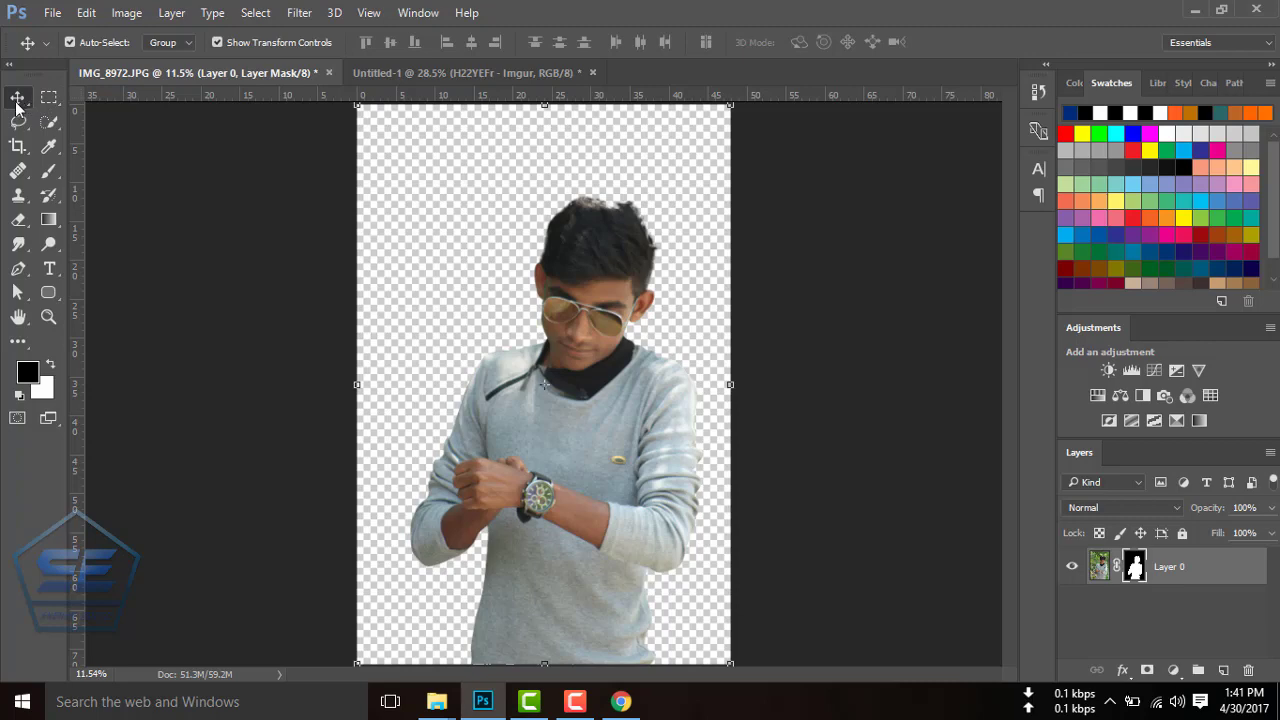
{"action": "mouse_move", "coordinate": [535, 402]}
{"action": "left_mouse_down"}
{"action": "mouse_move", "coordinate": [468, 77]}
{"action": "mouse_move", "coordinate": [624, 283]}
{"action": "left_mouse_up"}
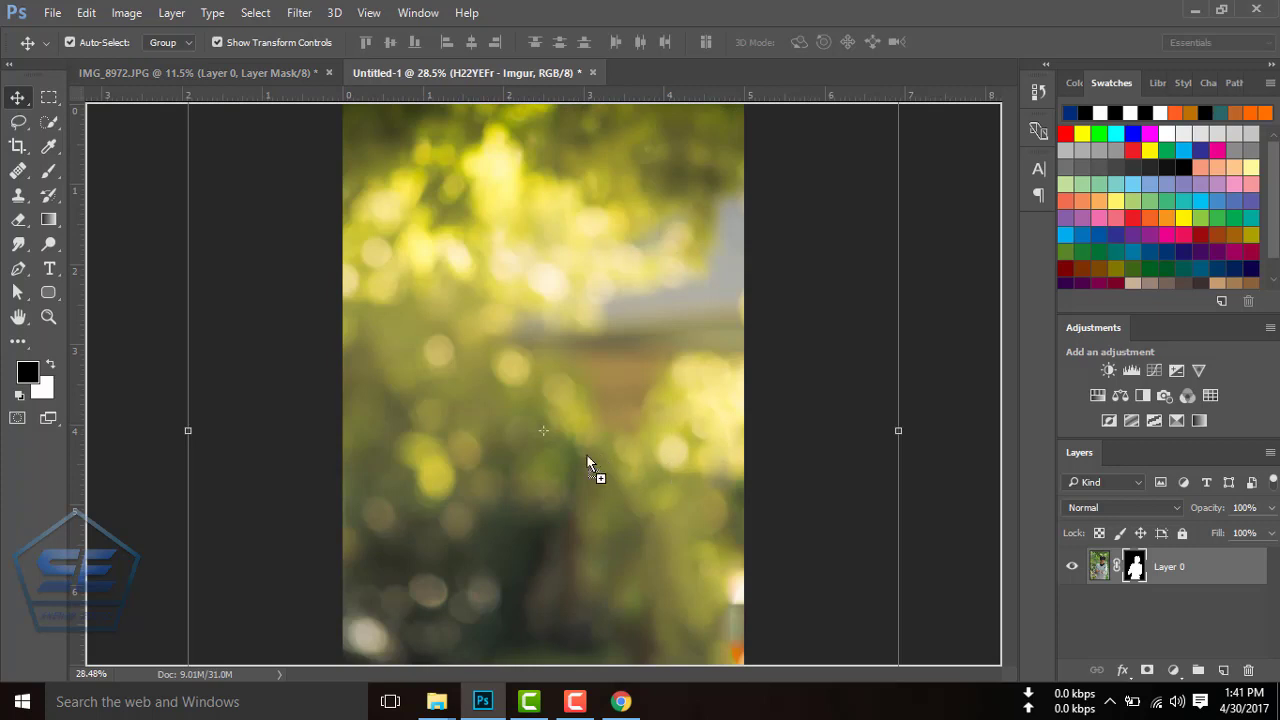
{"action": "left_click_drag", "start_coordinate": [587, 455], "coordinate": [495, 462]}
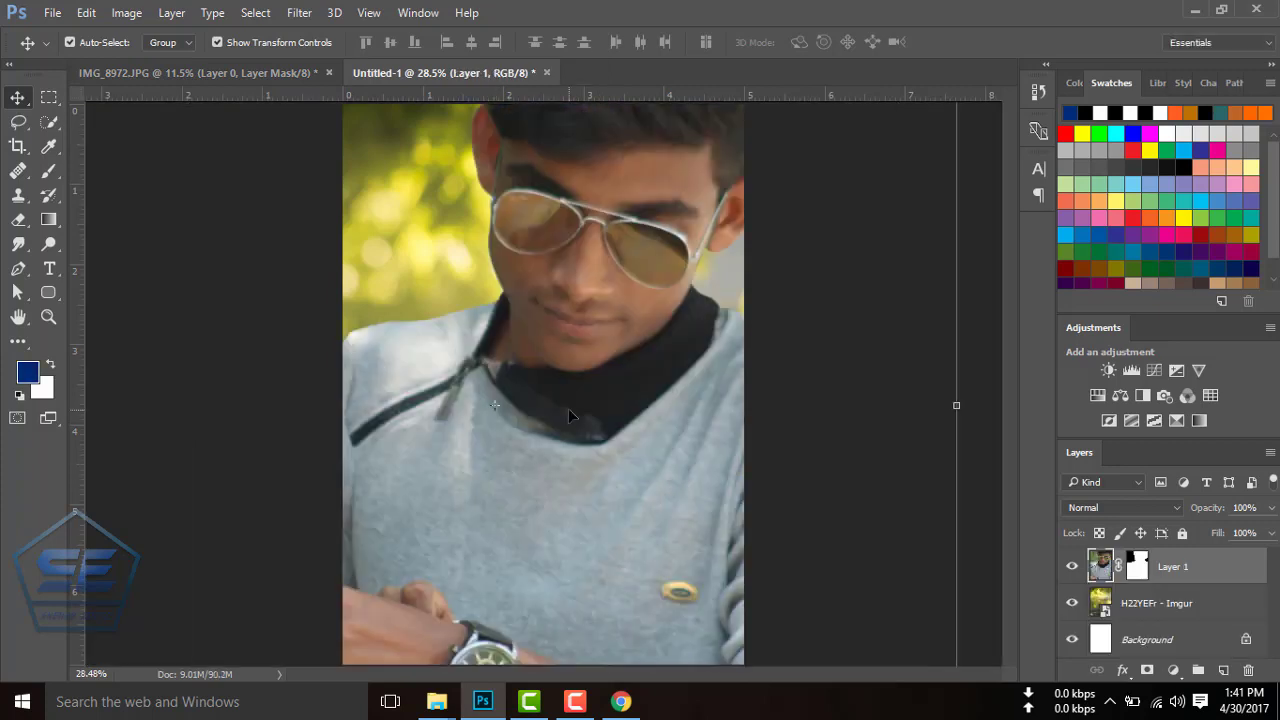
{"action": "key", "text": "ctrl+minus"}
{"action": "key", "text": "ctrl+minus"}
{"action": "key", "text": "ctrl+minus"}
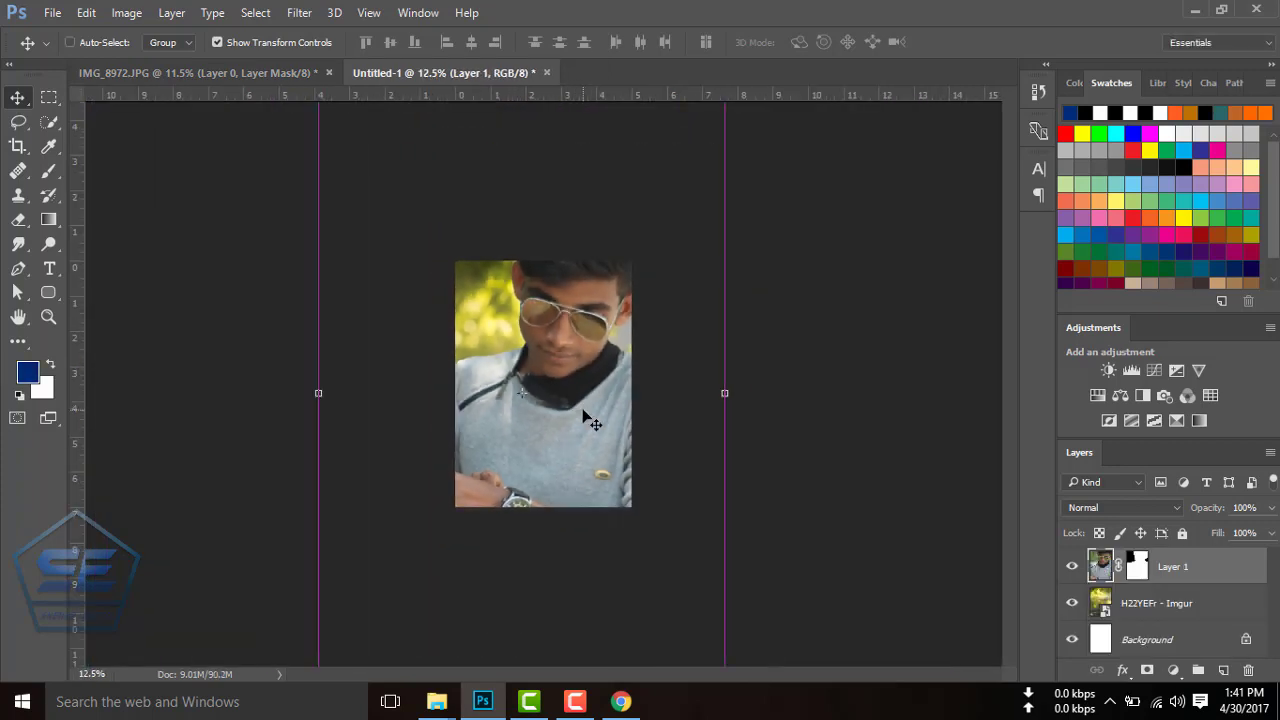
{"action": "key", "text": "ctrl+minus"}
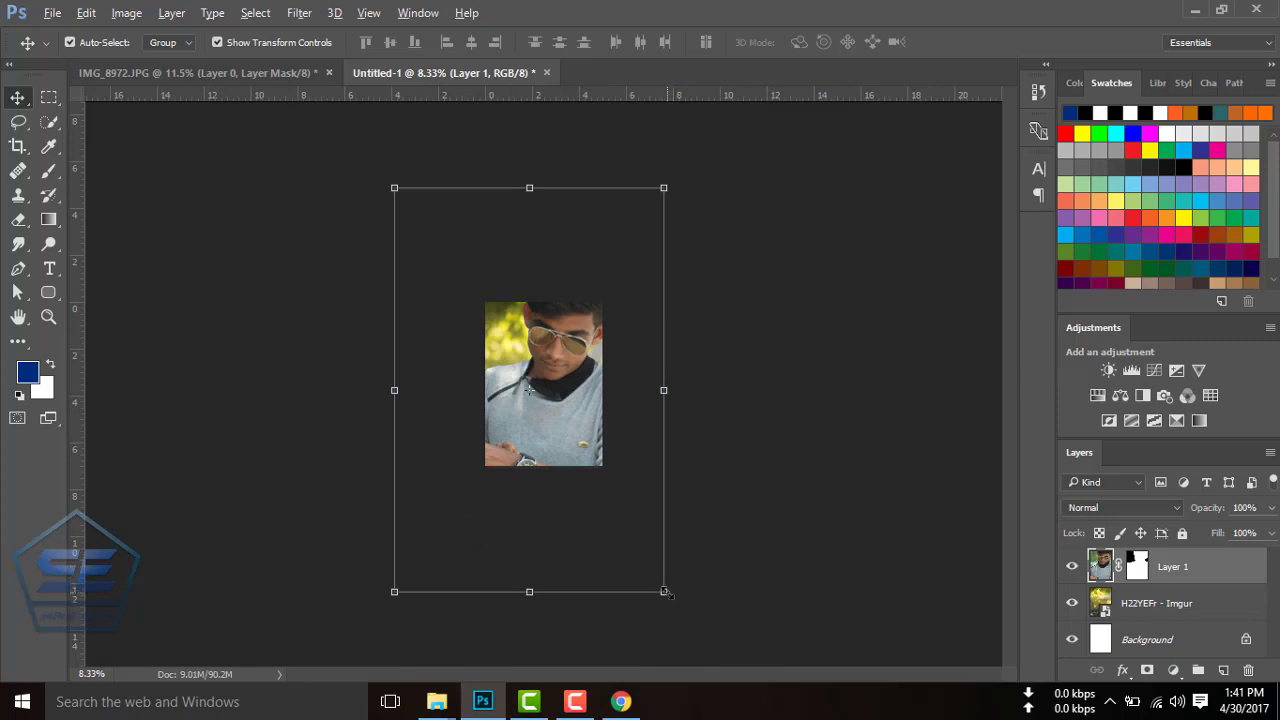
Scale Layer 1 down to 44.56%, position it inside the canvas, and nudge it slightly left.
{"action": "left_click_drag", "start_coordinate": [665, 592], "coordinate": [622, 461]}
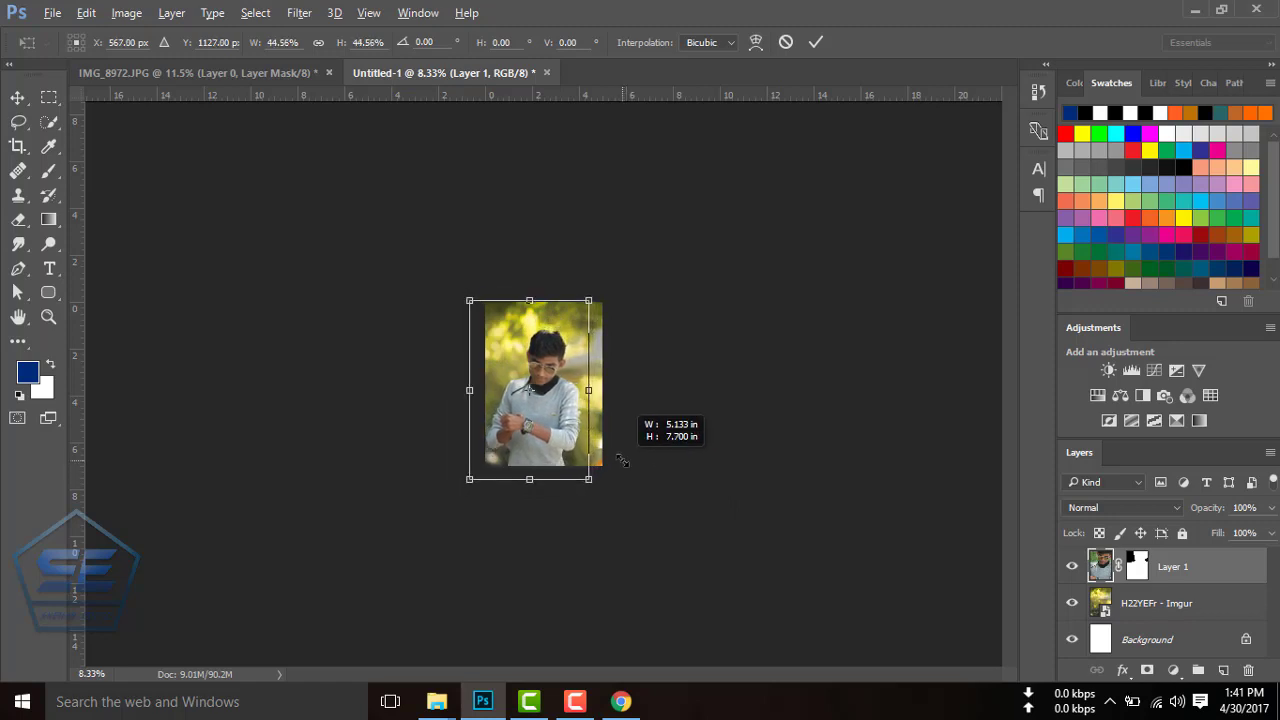
{"action": "left_click_drag", "start_coordinate": [541, 446], "coordinate": [557, 432]}
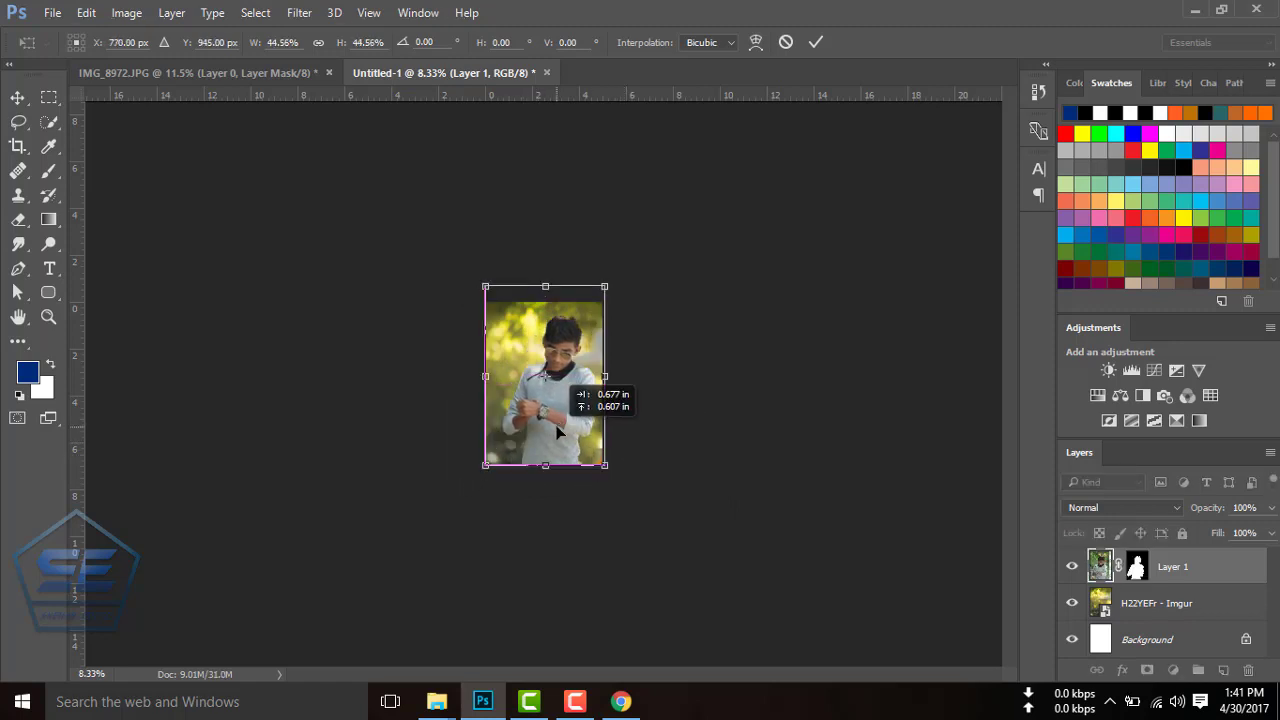
{"action": "left_click", "coordinate": [816, 46]}
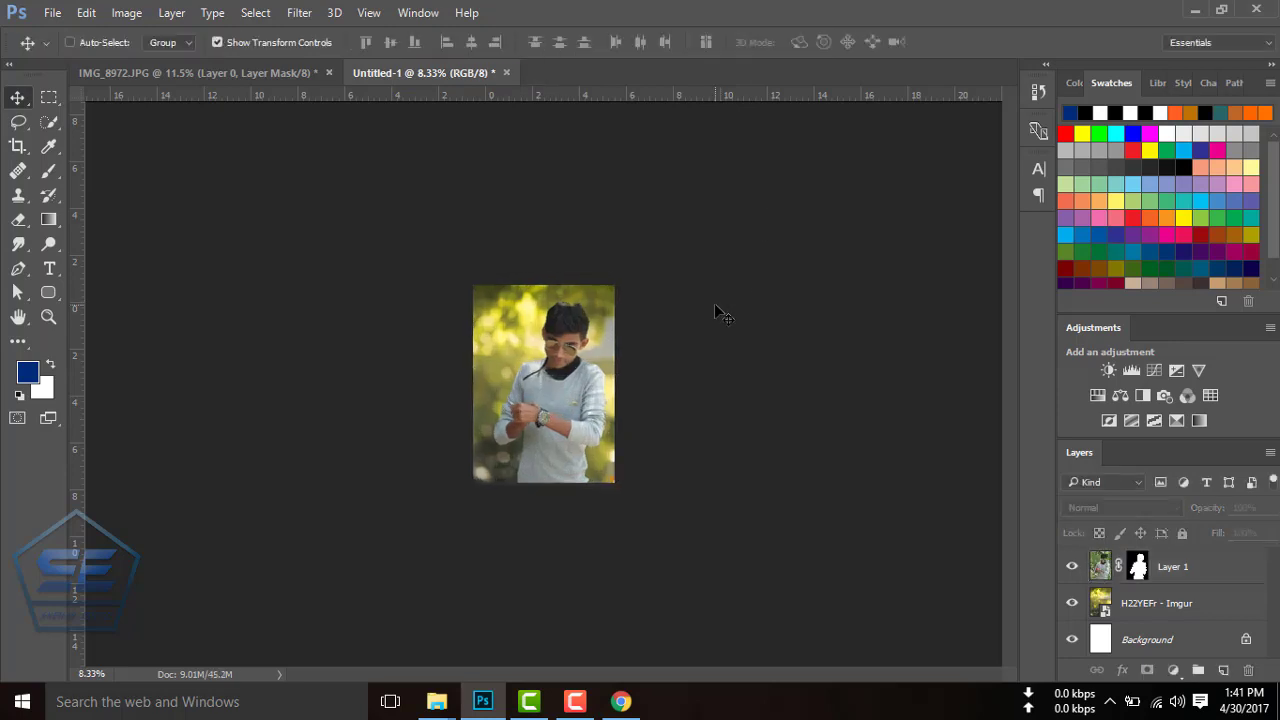
{"action": "left_click_drag", "start_coordinate": [676, 435], "coordinate": [650, 437]}
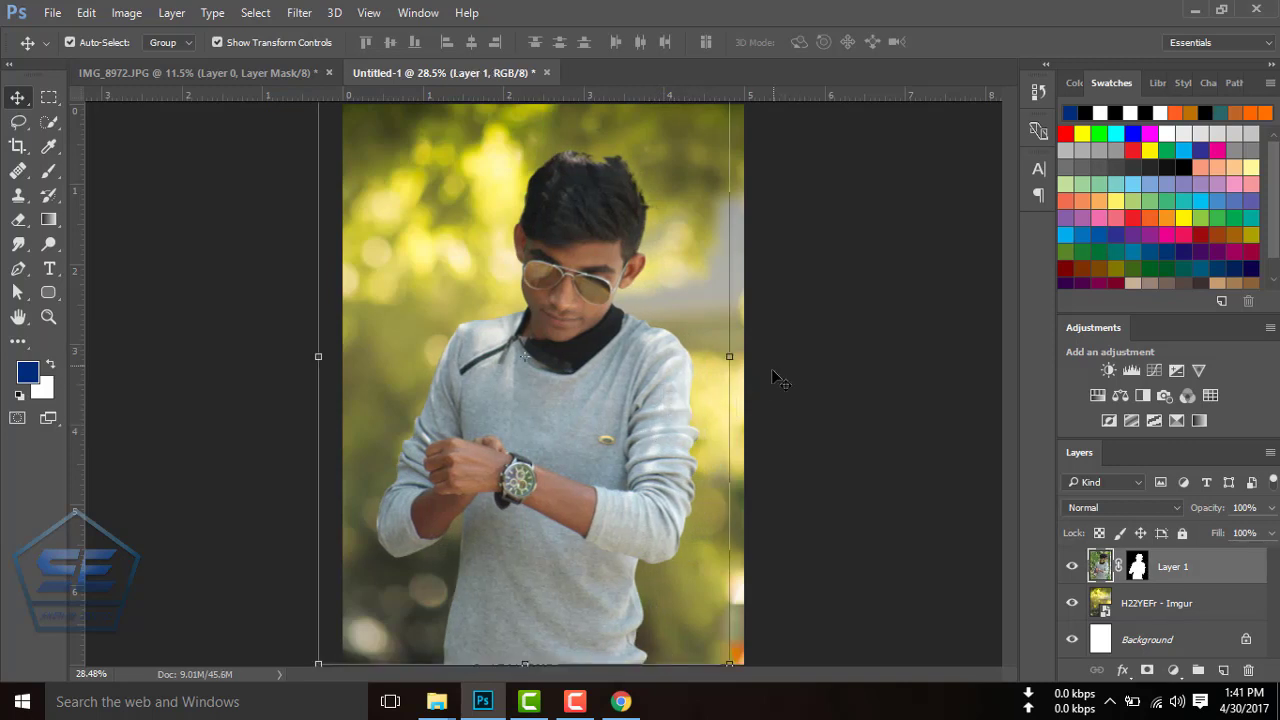
Rename the boy's layer to MOdel and the bokeh layer to BG.
{"action": "left_click", "coordinate": [838, 358]}
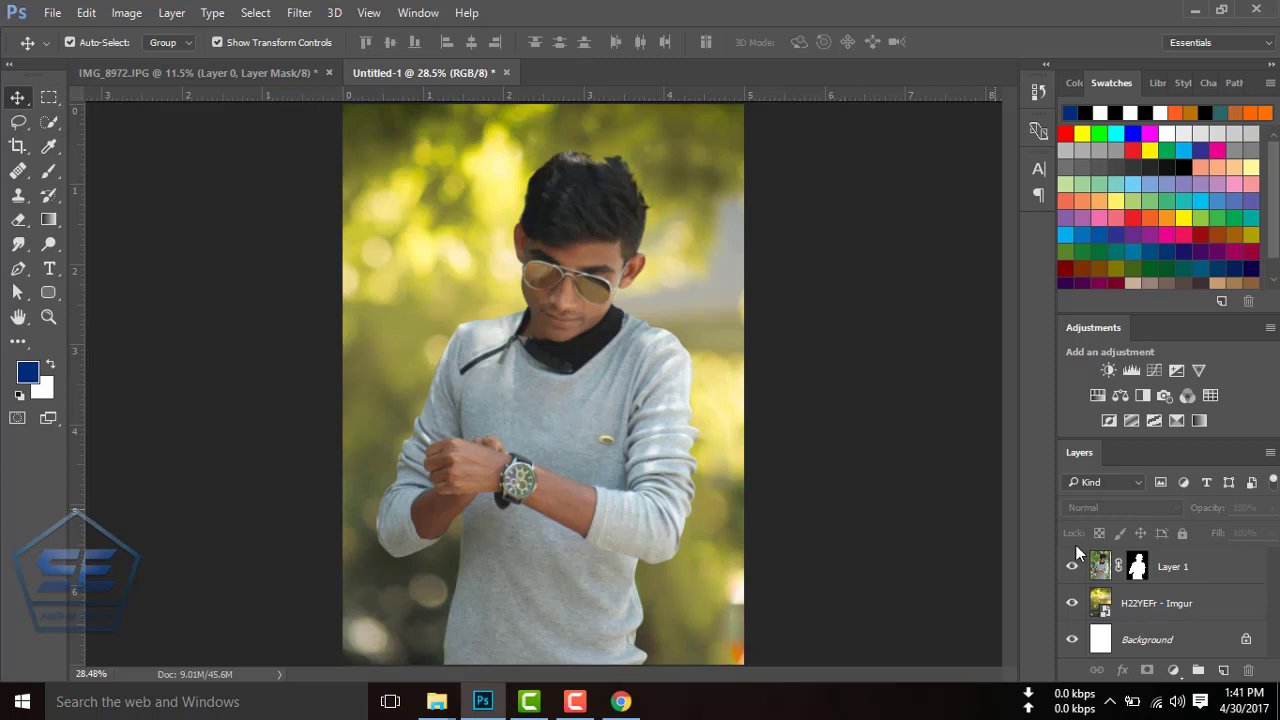
{"action": "double_click", "coordinate": [1179, 566]}
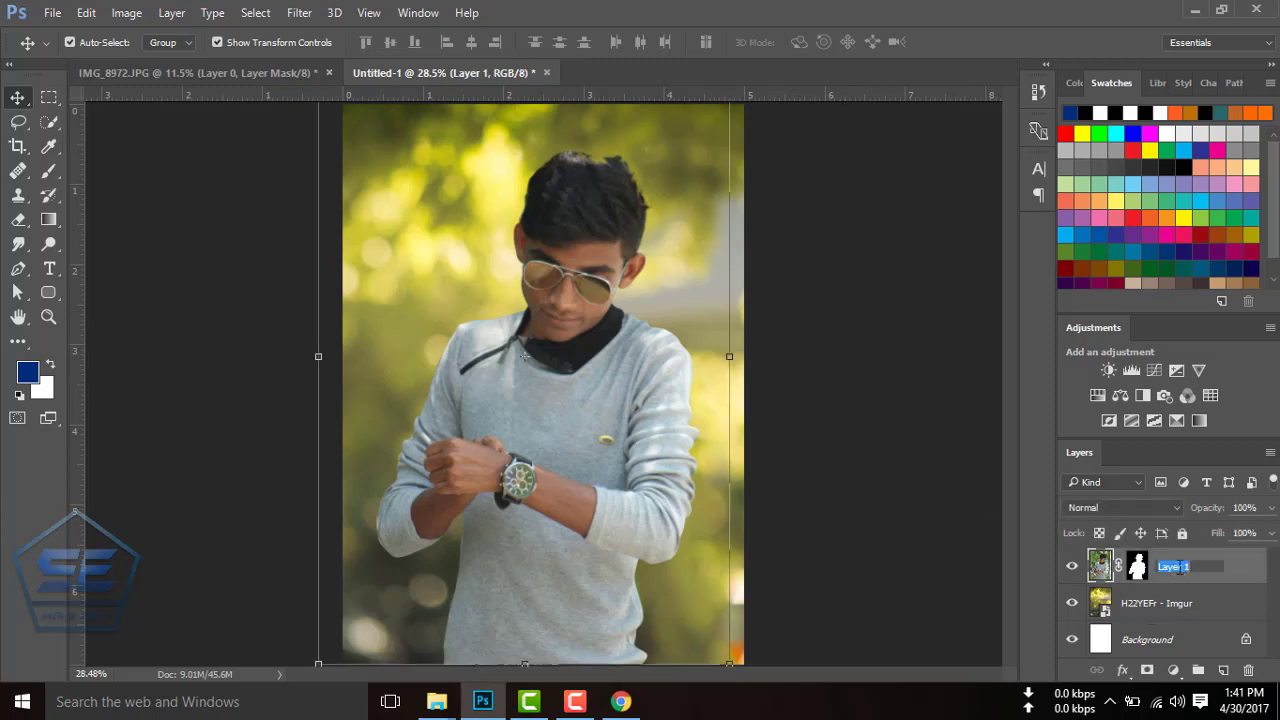
{"action": "type", "text": "MOdel"}
{"action": "key", "text": "Return"}
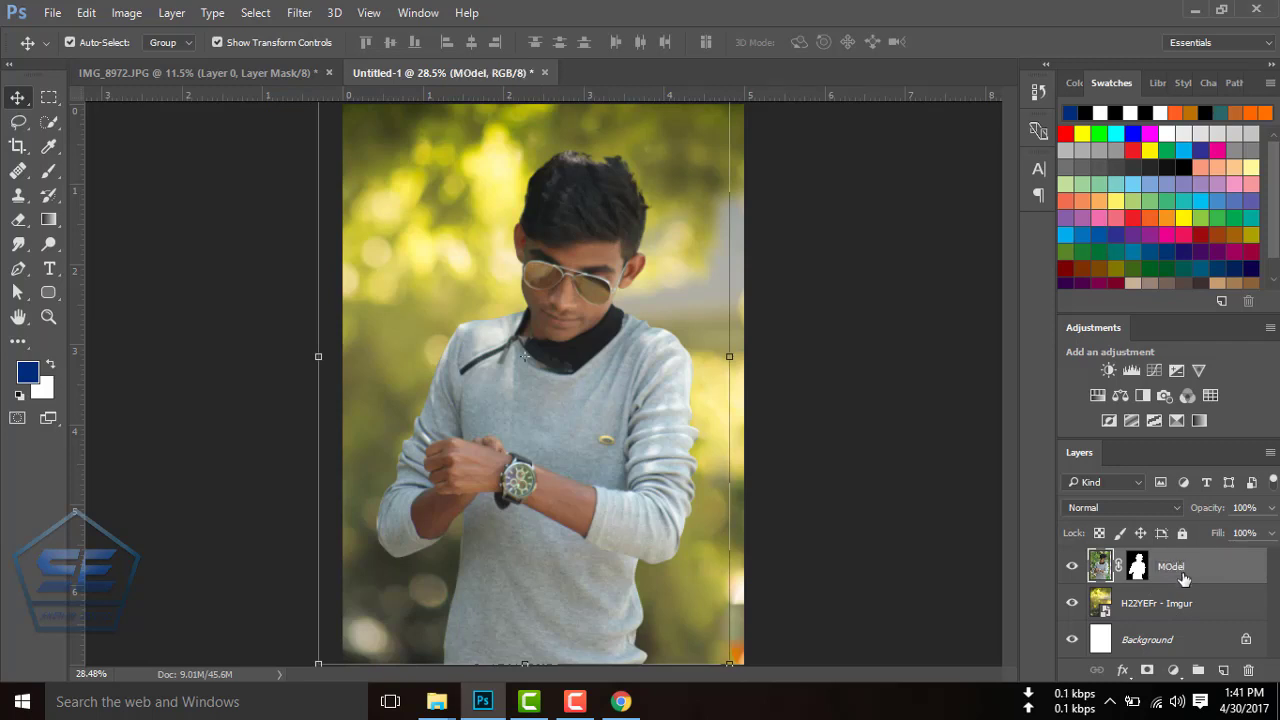
{"action": "double_click", "coordinate": [1177, 604]}
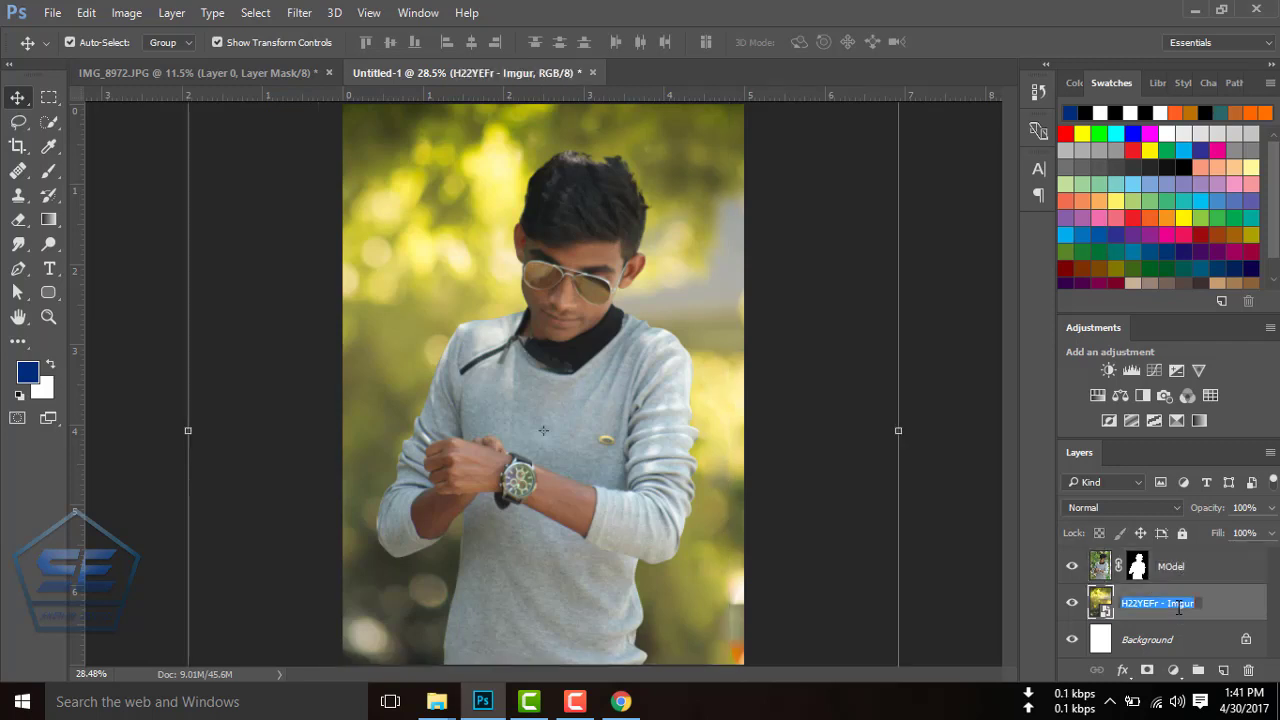
{"action": "type", "text": "BG"}
{"action": "key", "text": "Return"}
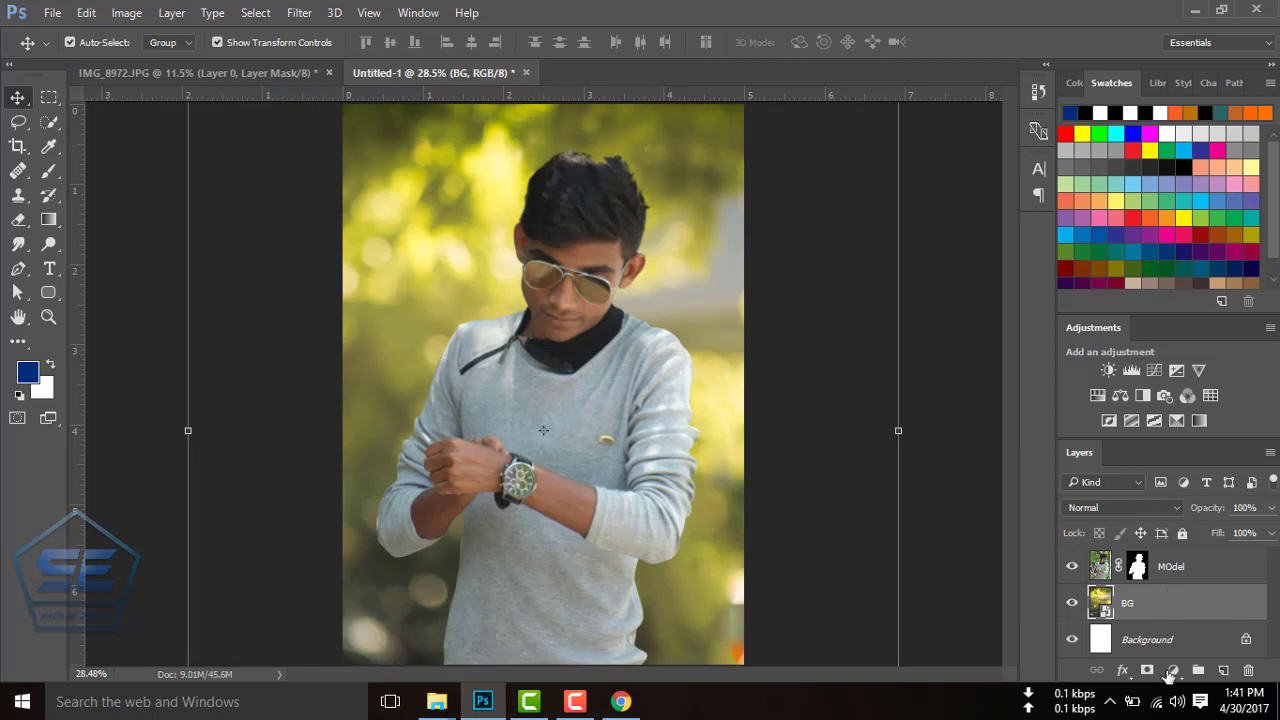
Apply the MOdel layer's mask permanently, then reselect the MOdel layer.
{"action": "left_click", "coordinate": [1155, 640]}
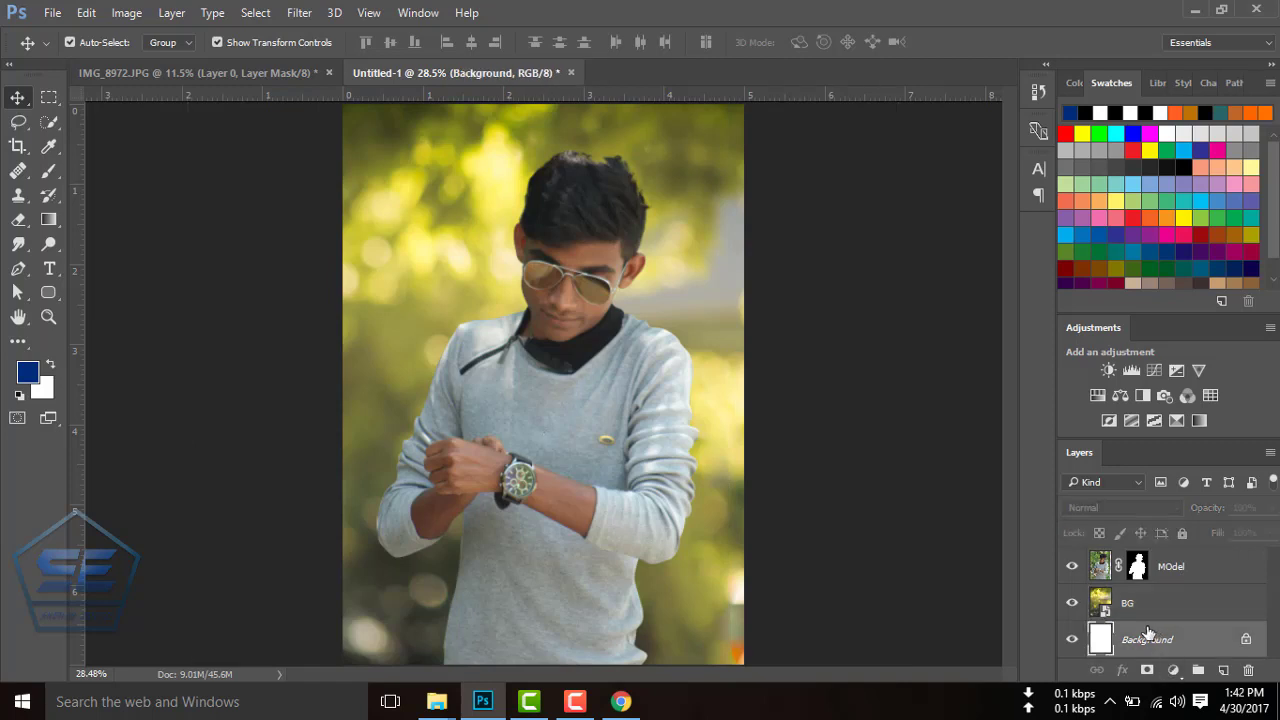
{"action": "left_click", "coordinate": [1137, 566]}
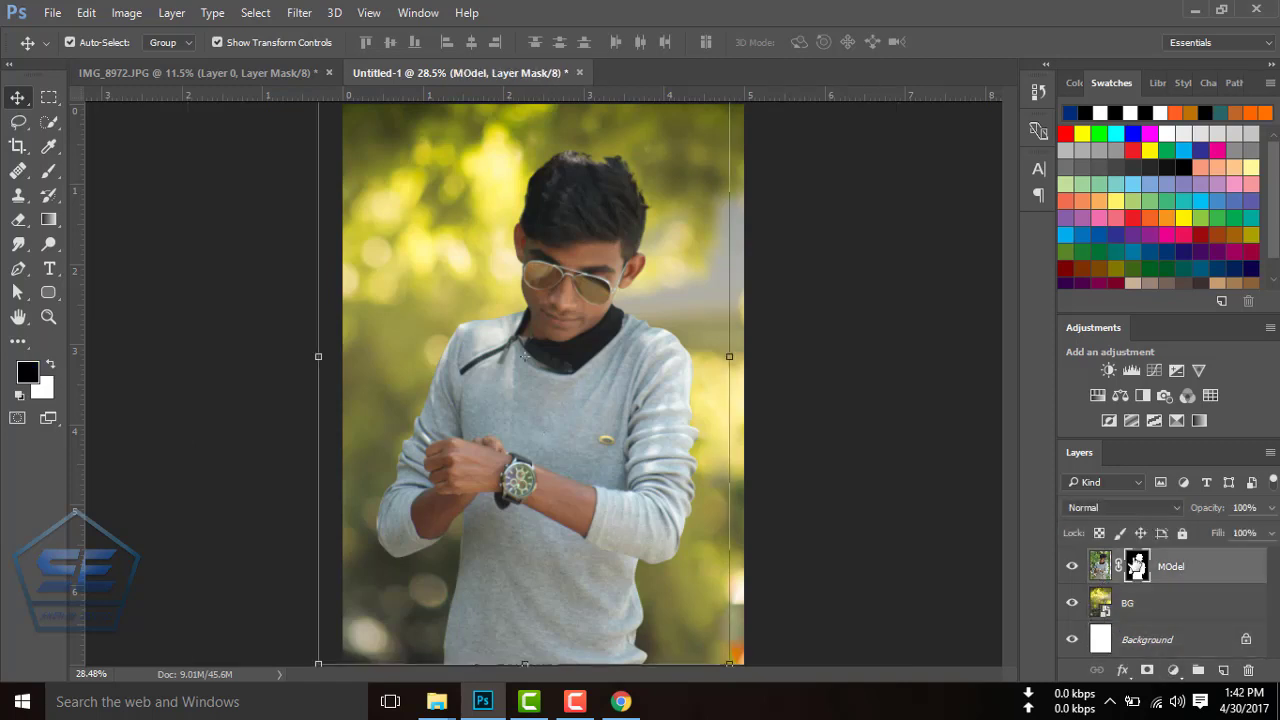
{"action": "right_click", "coordinate": [1137, 566]}
{"action": "right_click", "coordinate": [1145, 577]}
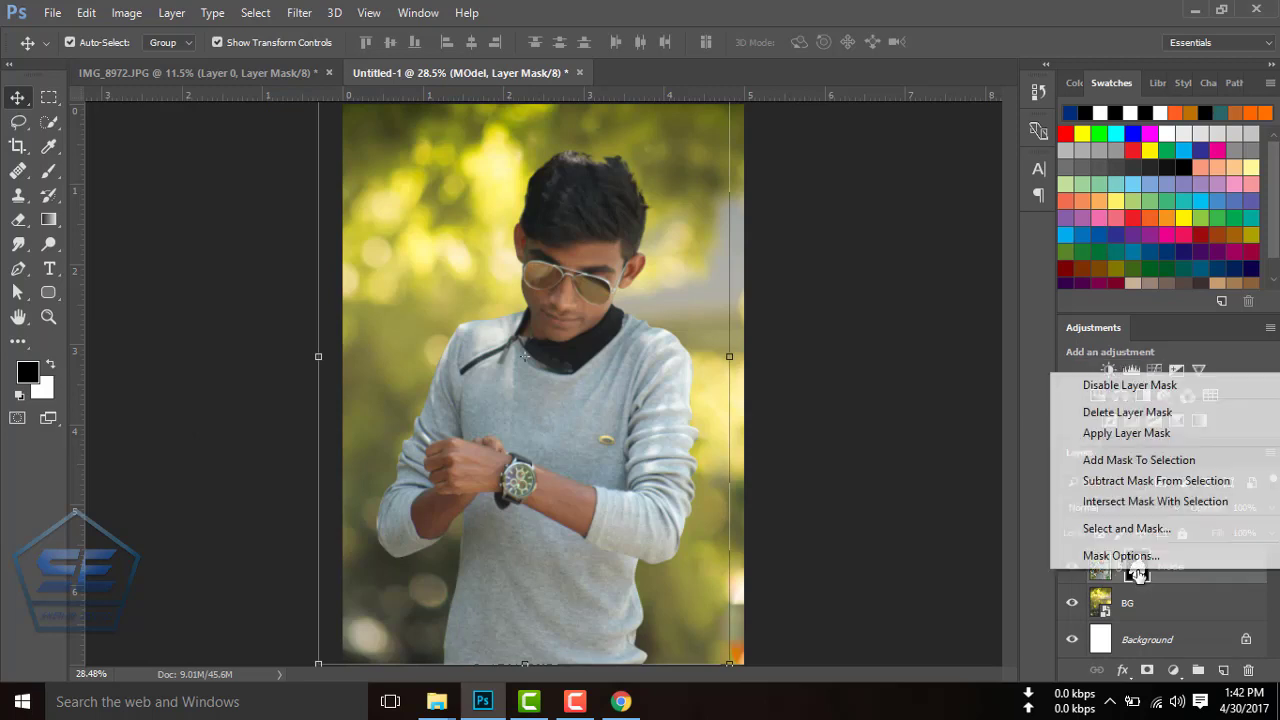
{"action": "left_click", "coordinate": [1136, 435]}
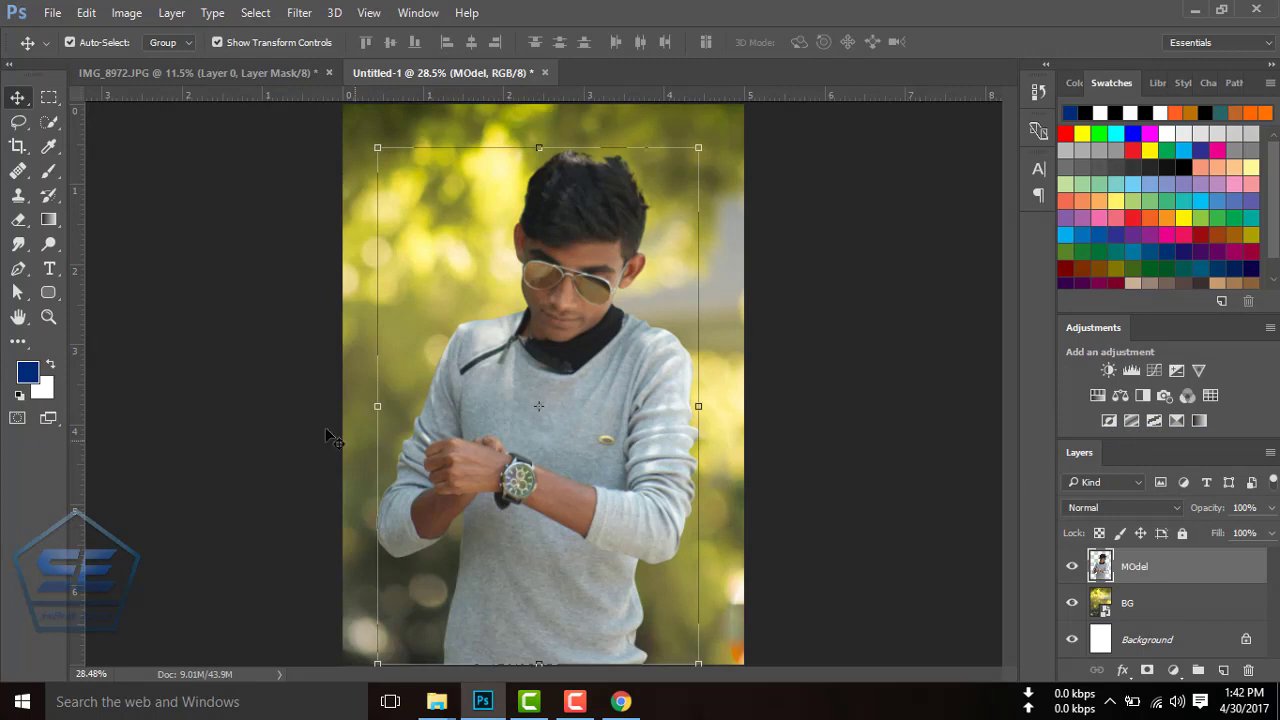
{"action": "left_click", "coordinate": [212, 234]}
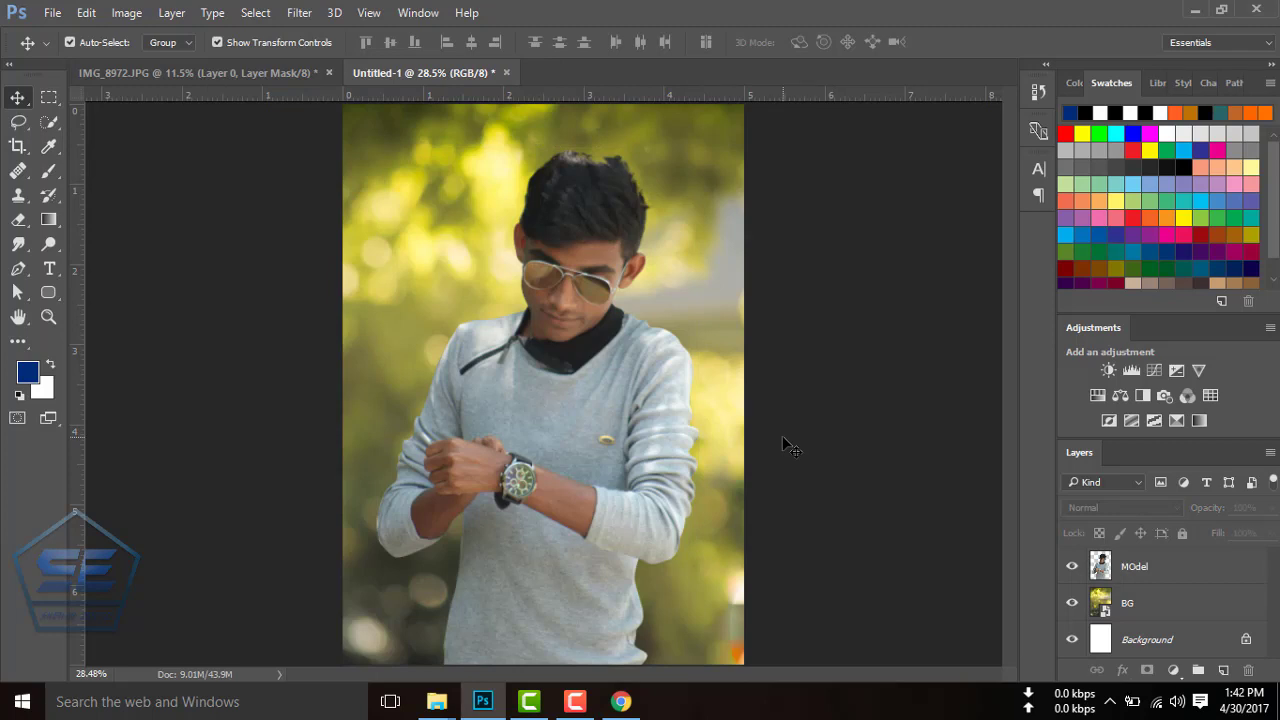
{"action": "left_click", "coordinate": [1105, 569]}
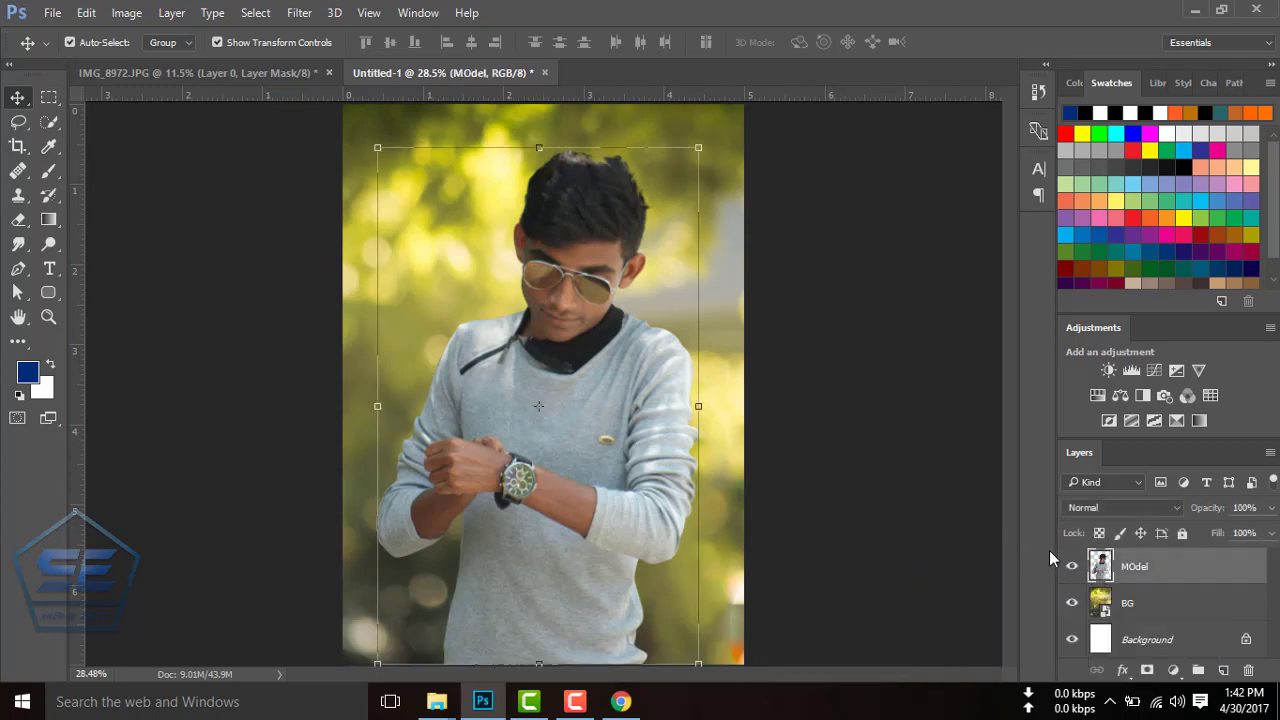
Set up the Smudge Tool with a scattered 172 px brush preset at 61% strength.
{"action": "right_click", "coordinate": [18, 244]}
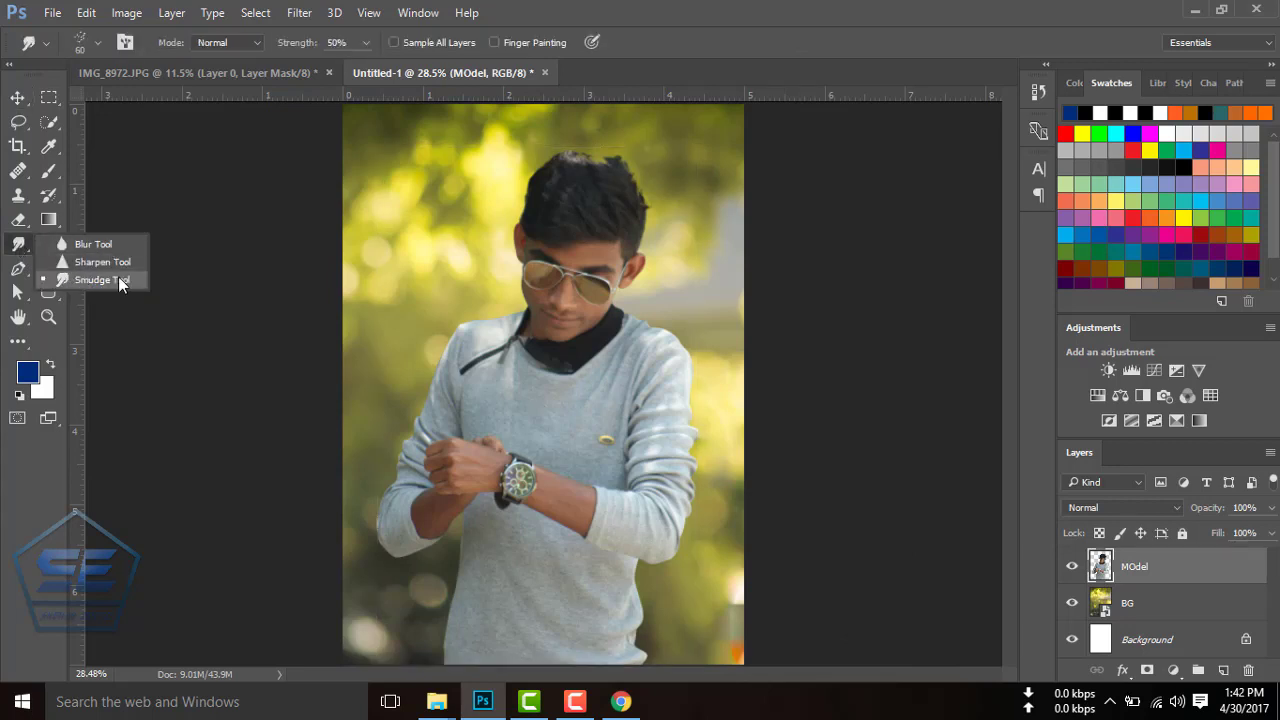
{"action": "left_click", "coordinate": [102, 279]}
{"action": "left_click", "coordinate": [97, 43]}
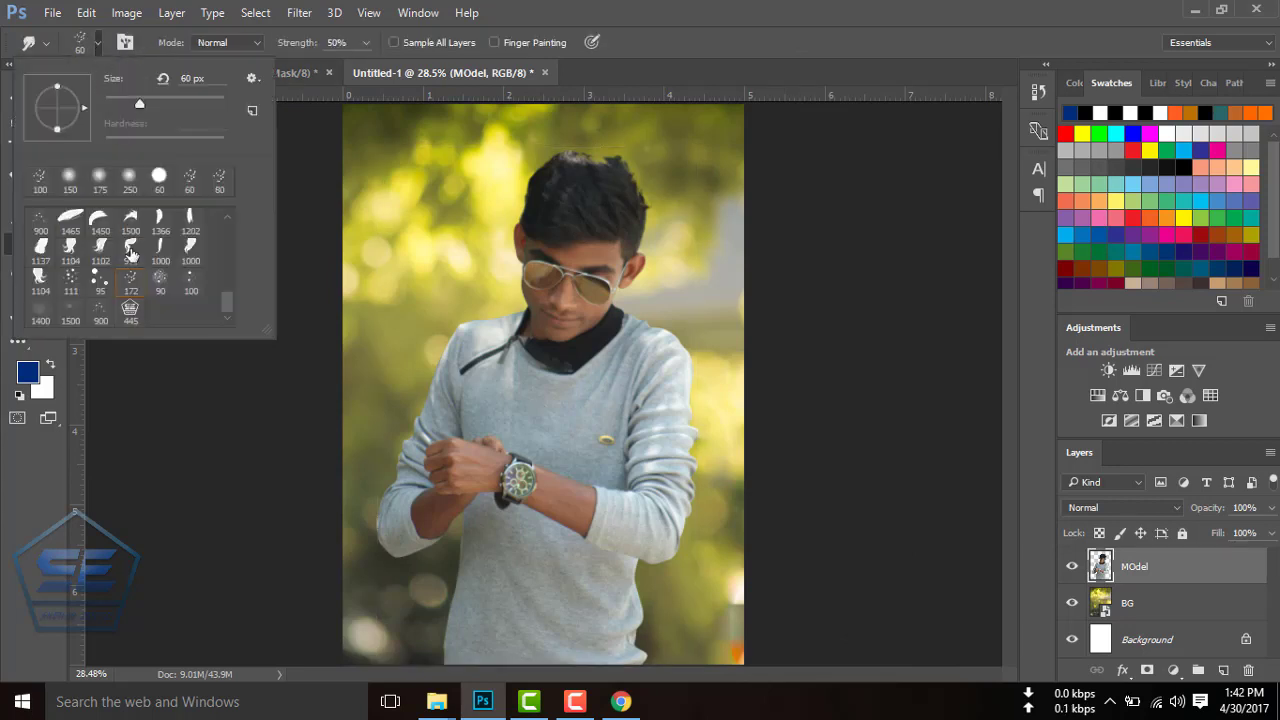
{"action": "left_click", "coordinate": [99, 283]}
{"action": "left_click", "coordinate": [128, 285]}
{"action": "key", "text": "Return"}
{"action": "scroll", "coordinate": [477, 274], "scroll_direction": "up", "scroll_amount": 2}
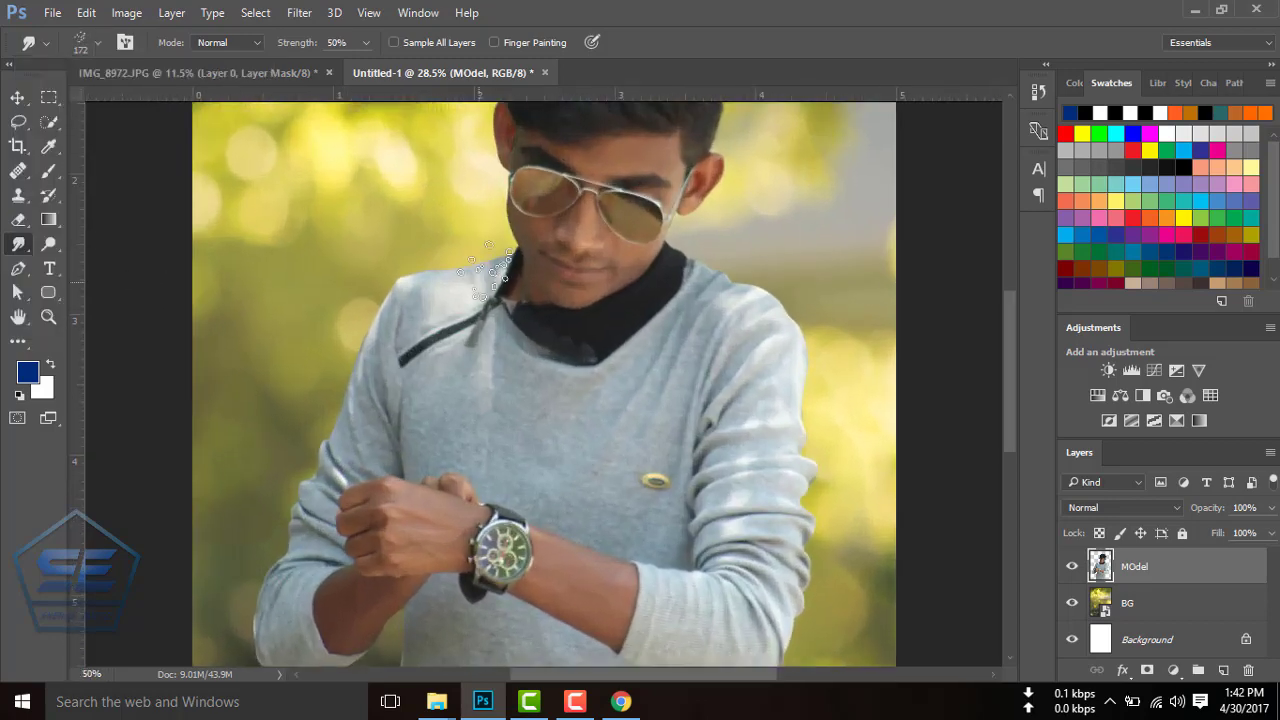
{"action": "scroll", "coordinate": [497, 278], "scroll_direction": "up", "scroll_amount": 3}
{"action": "scroll", "coordinate": [571, 257], "scroll_direction": "up", "scroll_amount": 2}
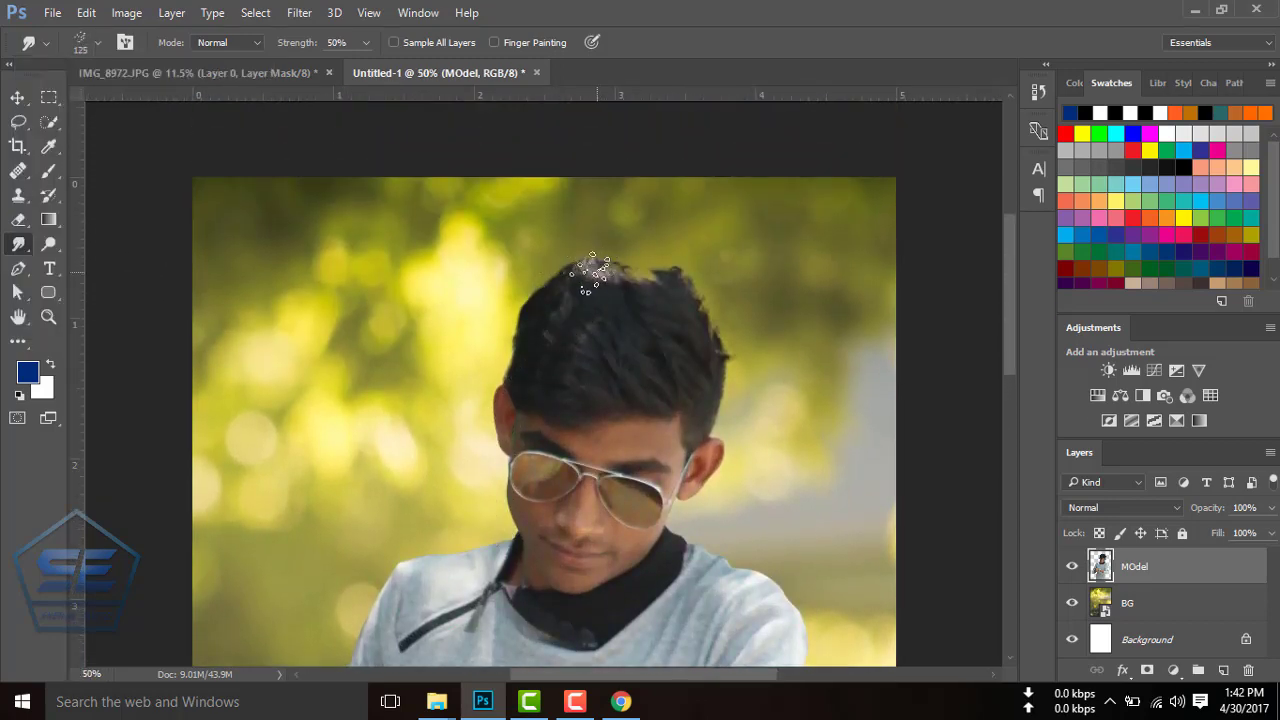
{"action": "left_click", "coordinate": [366, 42]}
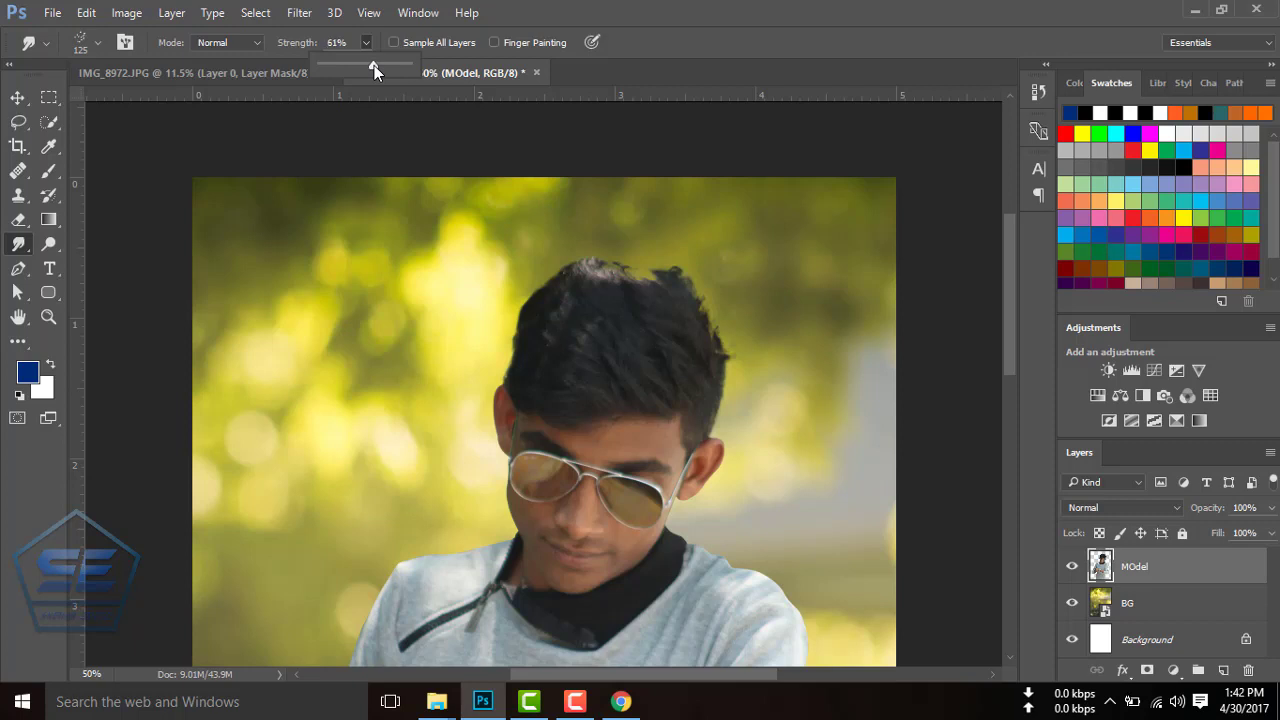
{"action": "left_click", "coordinate": [757, 482]}
With a small brush, smudge the hair's right edge into wispy strands, then fit the image on screen.
{"action": "key", "text": "ctrl+plus"}
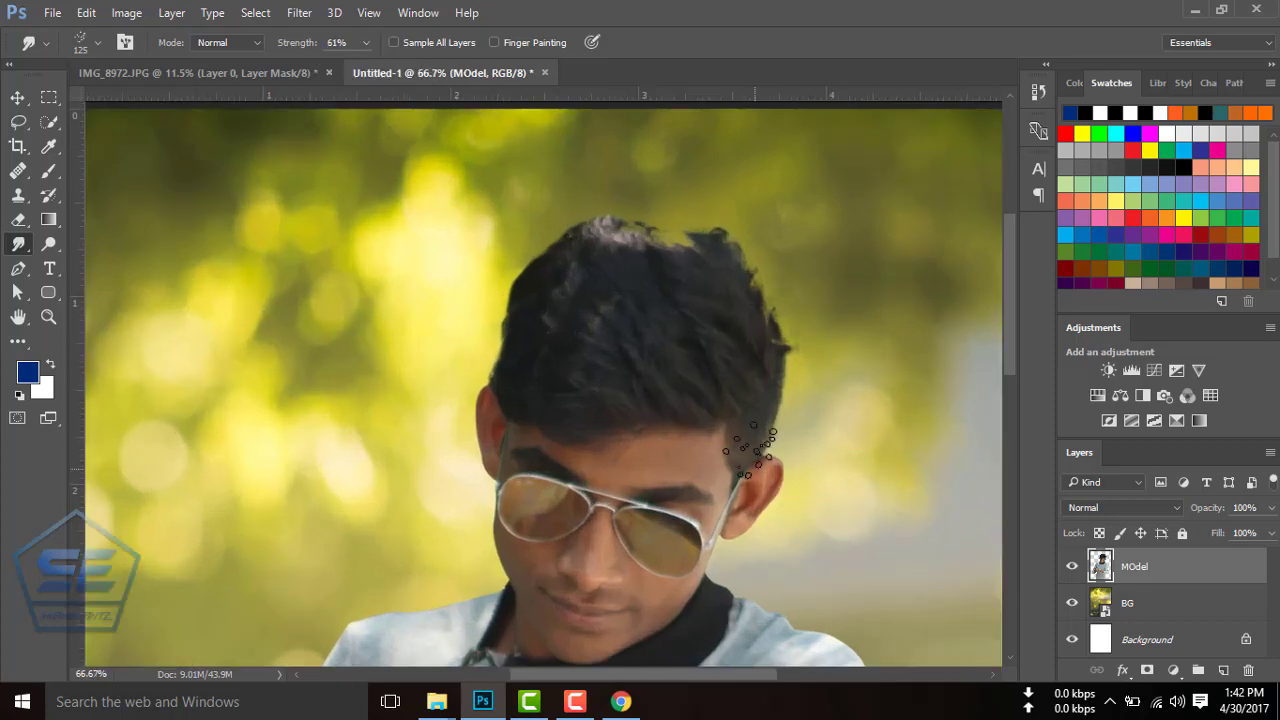
{"action": "key", "text": "bracketleft"}
{"action": "key", "text": "bracketleft"}
{"action": "key", "text": "bracketleft"}
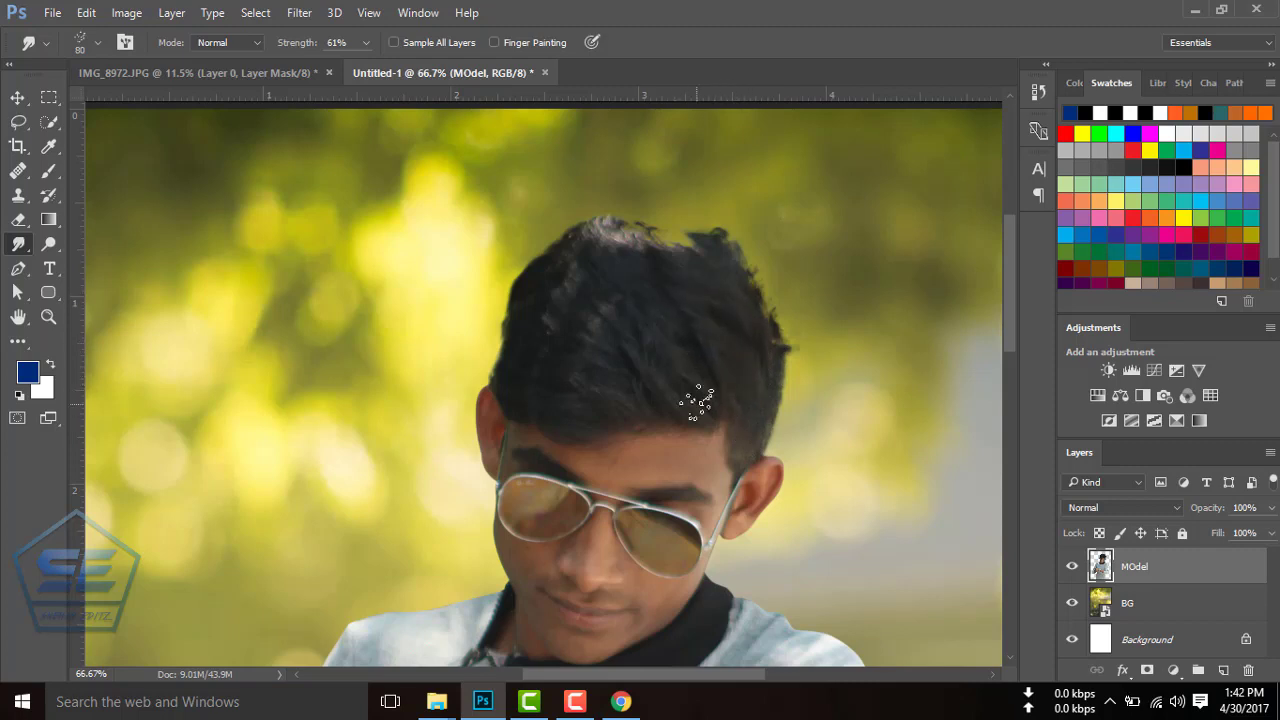
{"action": "key", "text": "bracketleft"}
{"action": "key", "text": "bracketleft"}
{"action": "key", "text": "bracketleft"}
{"action": "key", "text": "ctrl+plus"}
{"action": "mouse_move", "coordinate": [868, 255]}
{"action": "left_mouse_down"}
{"action": "mouse_move", "coordinate": [731, 240]}
{"action": "mouse_move", "coordinate": [500, 265]}
{"action": "left_mouse_up"}
{"action": "scroll", "coordinate": [737, 257], "scroll_direction": "up", "scroll_amount": 2}
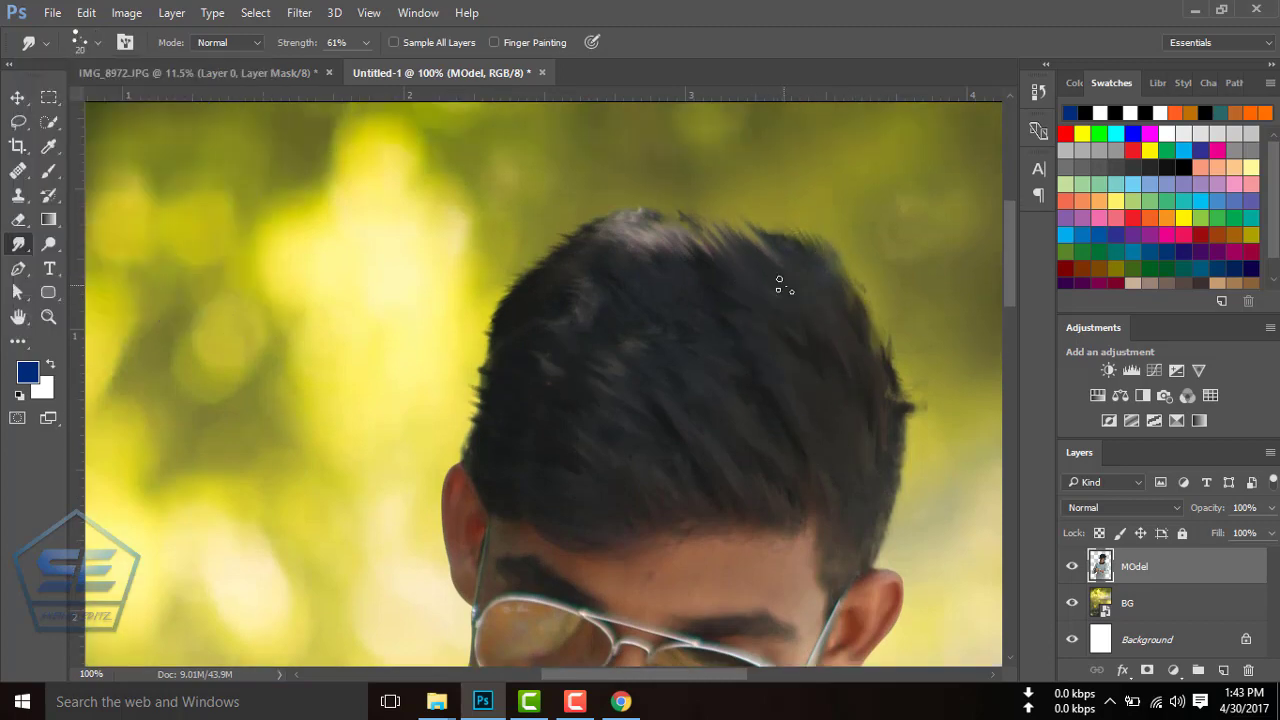
{"action": "scroll", "coordinate": [491, 349], "scroll_direction": "down", "scroll_amount": 3}
{"action": "scroll", "coordinate": [843, 394], "scroll_direction": "up", "scroll_amount": 2}
{"action": "scroll", "coordinate": [843, 394], "scroll_direction": "right", "scroll_amount": 5}
{"action": "key", "text": "bracketleft"}
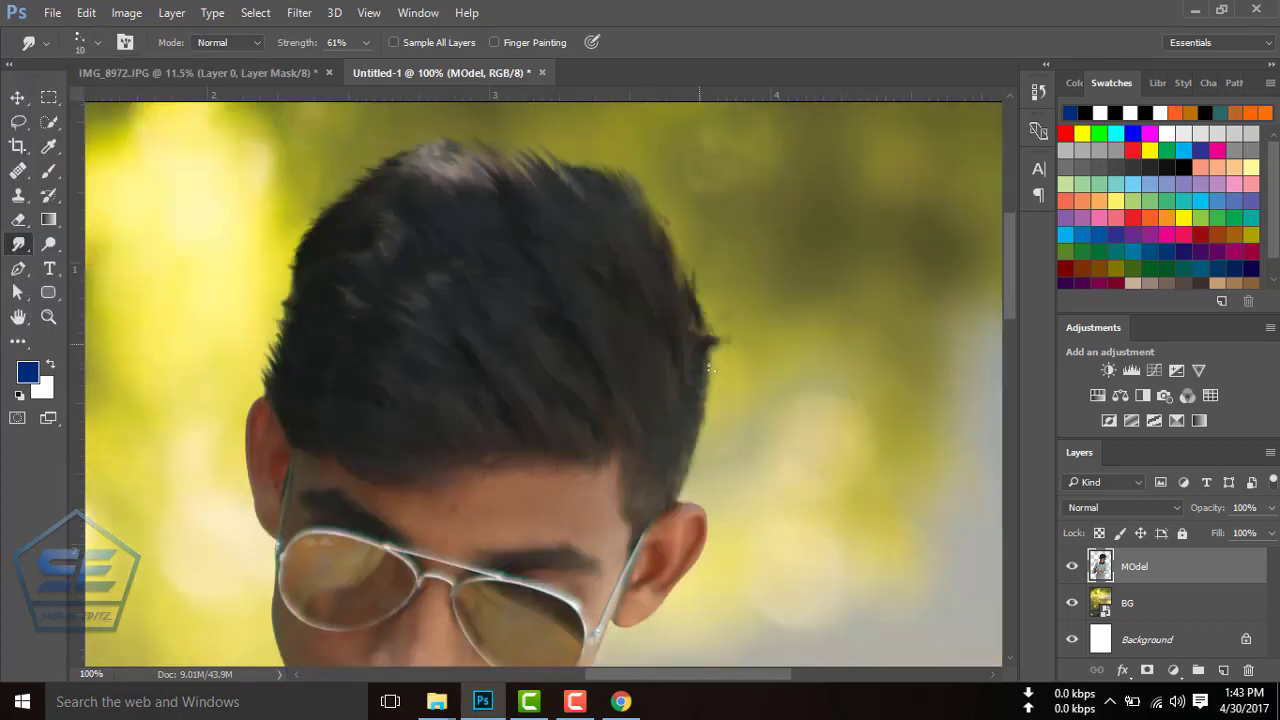
{"action": "left_click_drag", "start_coordinate": [706, 355], "coordinate": [686, 490]}
{"action": "key", "text": "ctrl+minus"}
{"action": "key", "text": "ctrl+minus"}
{"action": "key", "text": "ctrl+minus"}
{"action": "key", "text": "ctrl+plus"}
{"action": "key", "text": "ctrl+plus"}
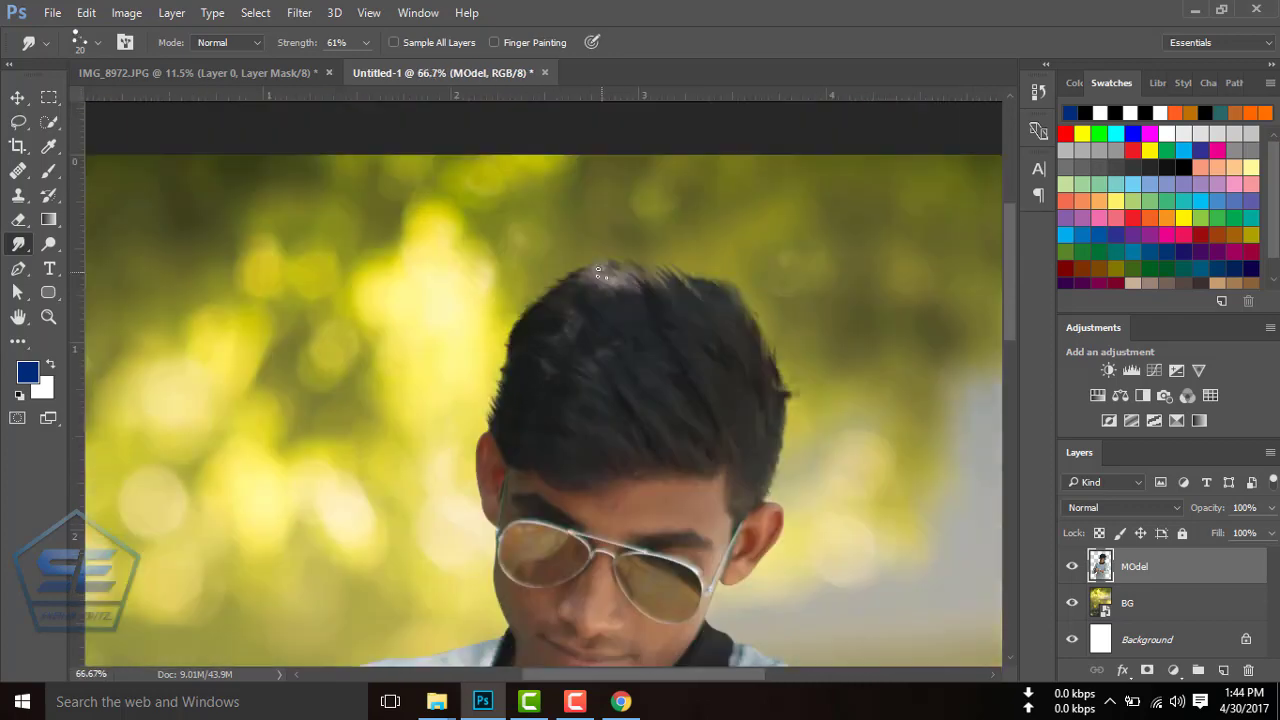
{"action": "key", "text": "bracketright"}
{"action": "key", "text": "bracketright"}
{"action": "key", "text": "bracketright"}
{"action": "key", "text": "bracketleft"}
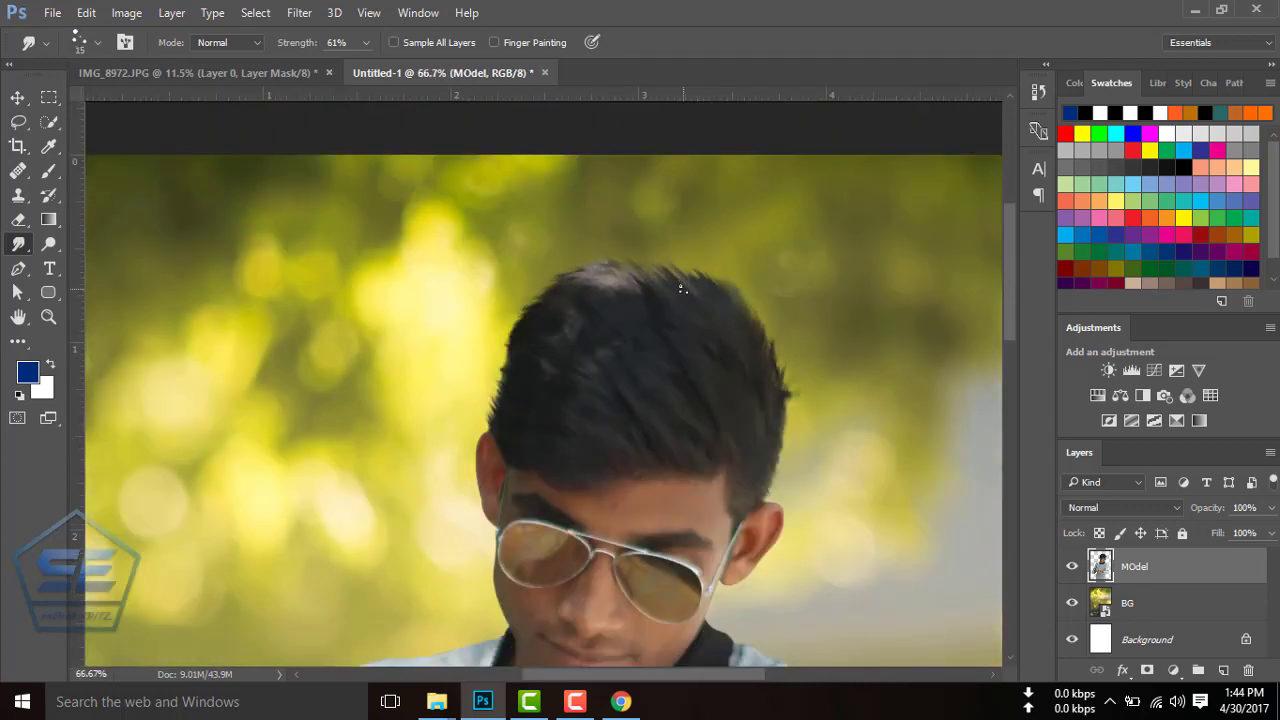
{"action": "key", "text": "ctrl+0"}
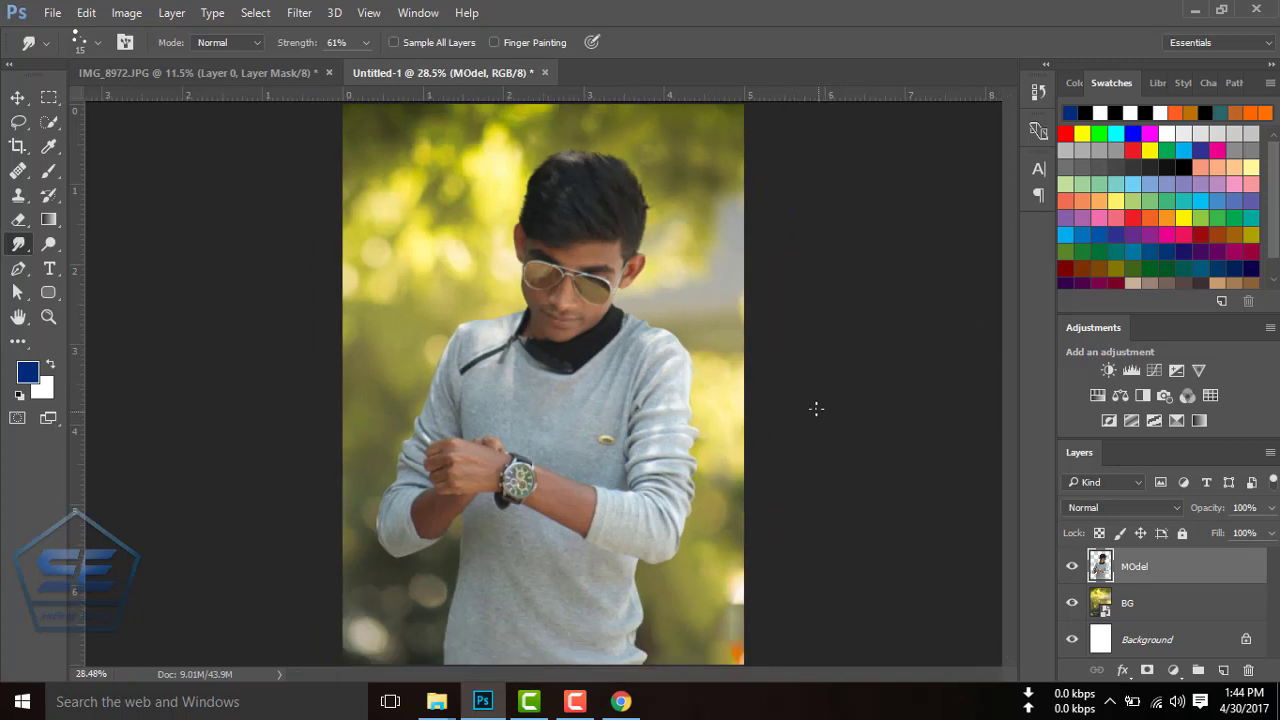
Open the Camera Raw Filter on the BG layer and raise contrast slightly.
{"action": "left_click", "coordinate": [1100, 606]}
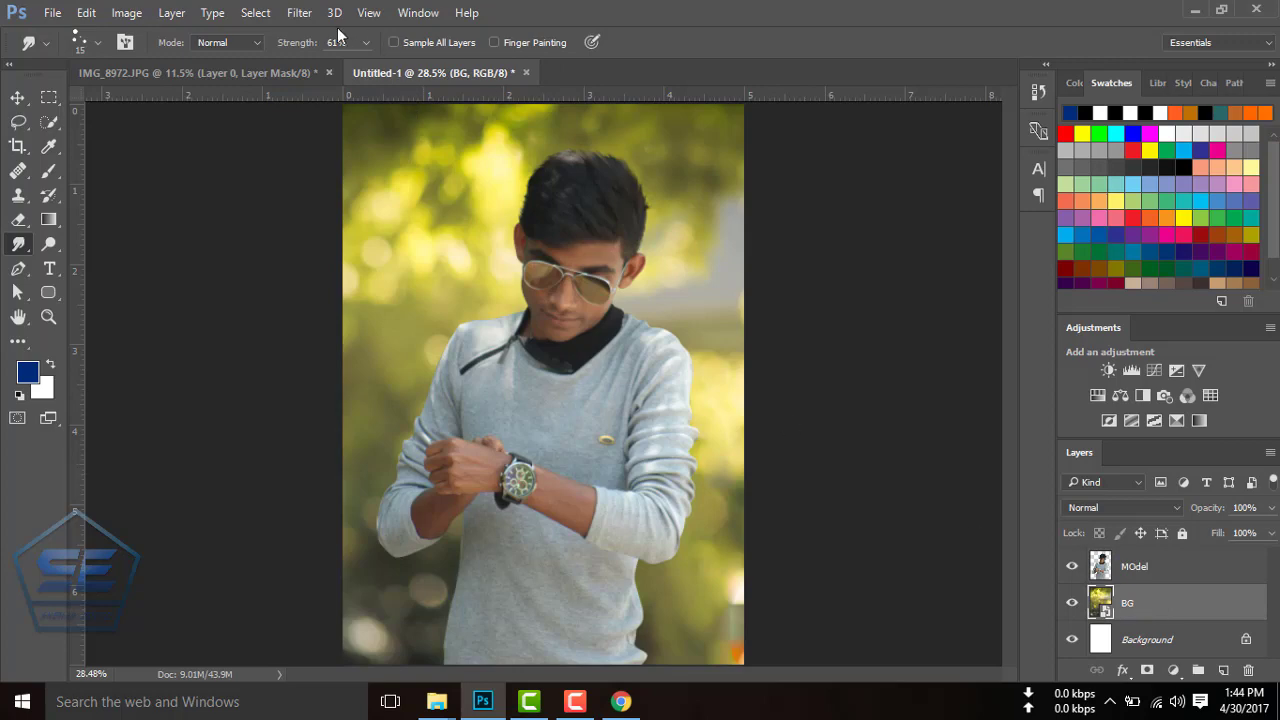
{"action": "left_click", "coordinate": [302, 14]}
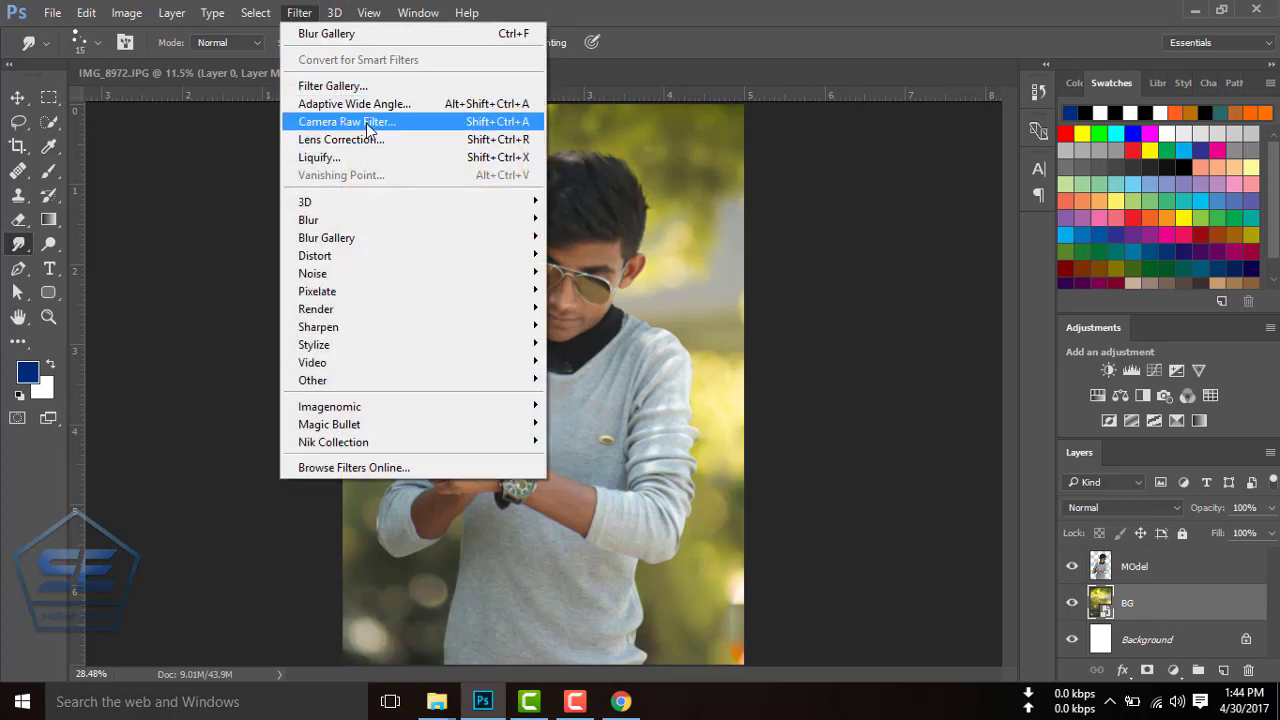
{"action": "left_click", "coordinate": [349, 123]}
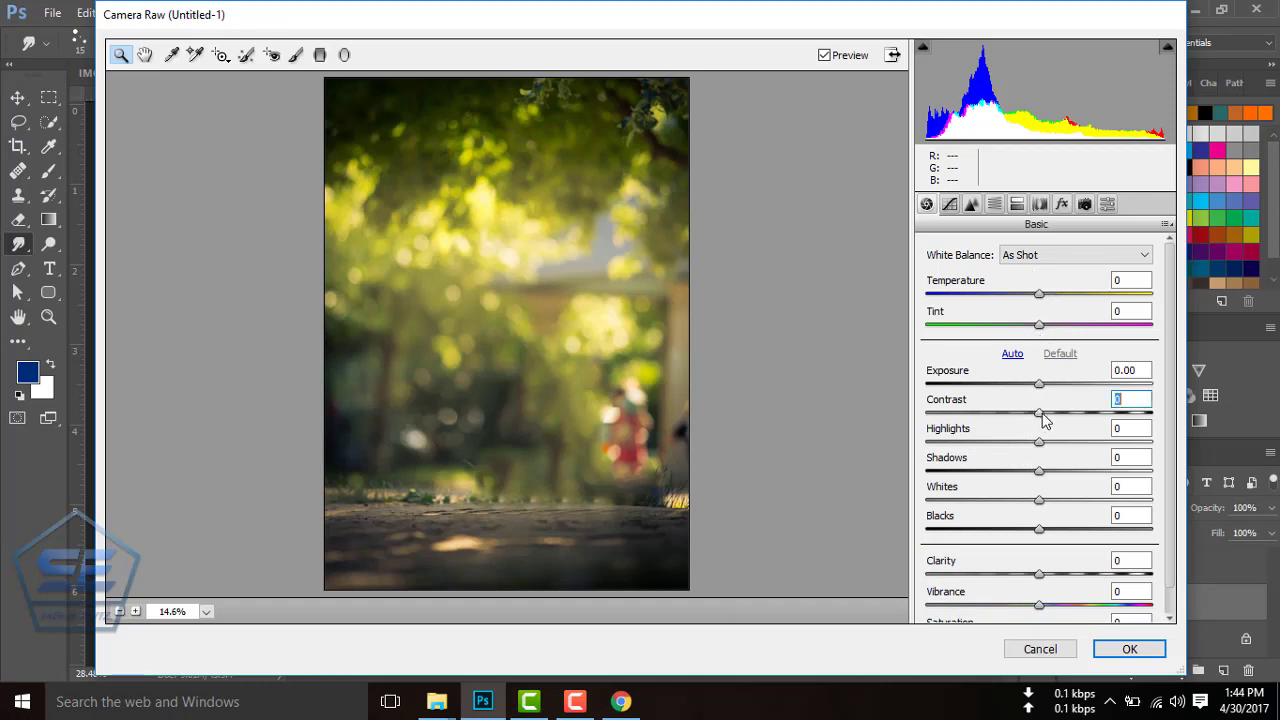
{"action": "left_click_drag", "start_coordinate": [1043, 420], "coordinate": [1046, 420]}
In HSL, brighten yellow luminance and set Yellows -24 and Greens +5 saturation, then apply.
{"action": "left_click", "coordinate": [994, 205]}
{"action": "left_click", "coordinate": [1037, 276]}
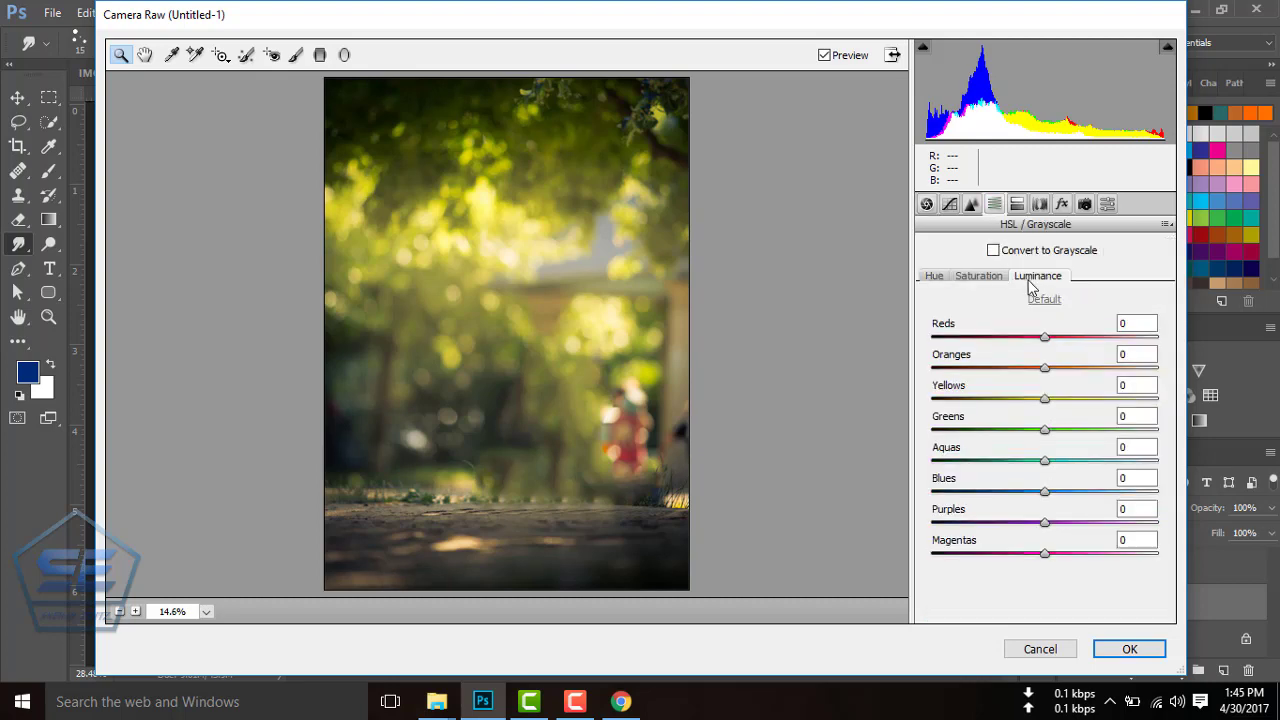
{"action": "mouse_move", "coordinate": [1045, 400]}
{"action": "left_mouse_down"}
{"action": "mouse_move", "coordinate": [943, 400]}
{"action": "mouse_move", "coordinate": [1156, 405]}
{"action": "mouse_move", "coordinate": [1127, 406]}
{"action": "left_mouse_up"}
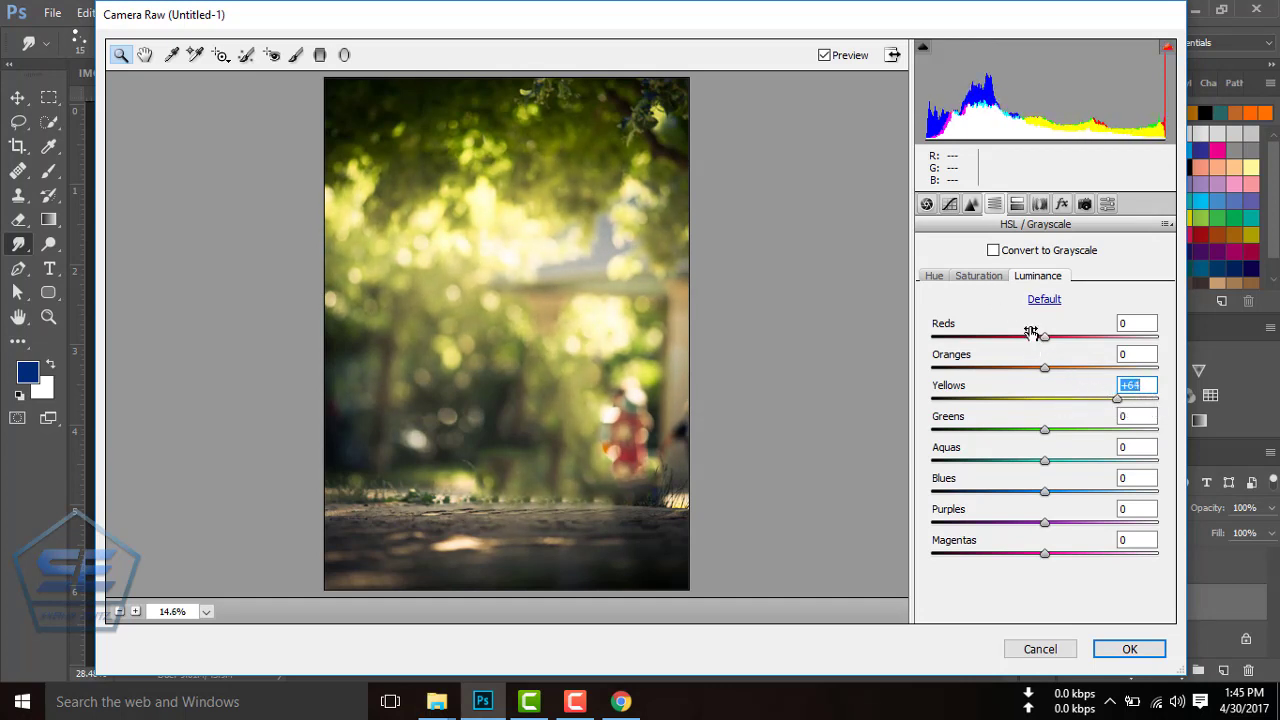
{"action": "left_click", "coordinate": [982, 279]}
{"action": "mouse_move", "coordinate": [1047, 400]}
{"action": "left_mouse_down"}
{"action": "mouse_move", "coordinate": [1014, 400]}
{"action": "mouse_move", "coordinate": [1077, 370]}
{"action": "left_mouse_up"}
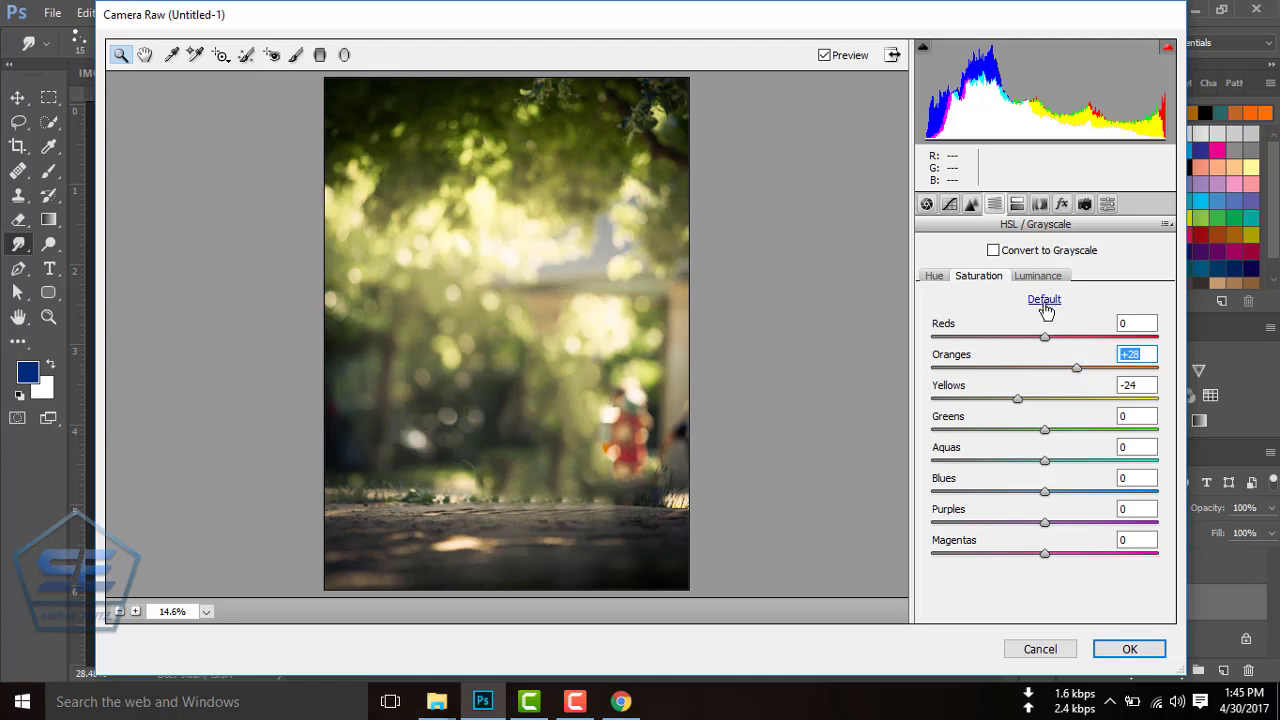
{"action": "mouse_move", "coordinate": [1042, 433]}
{"action": "left_mouse_down"}
{"action": "mouse_move", "coordinate": [1038, 443]}
{"action": "mouse_move", "coordinate": [1056, 444]}
{"action": "left_mouse_up"}
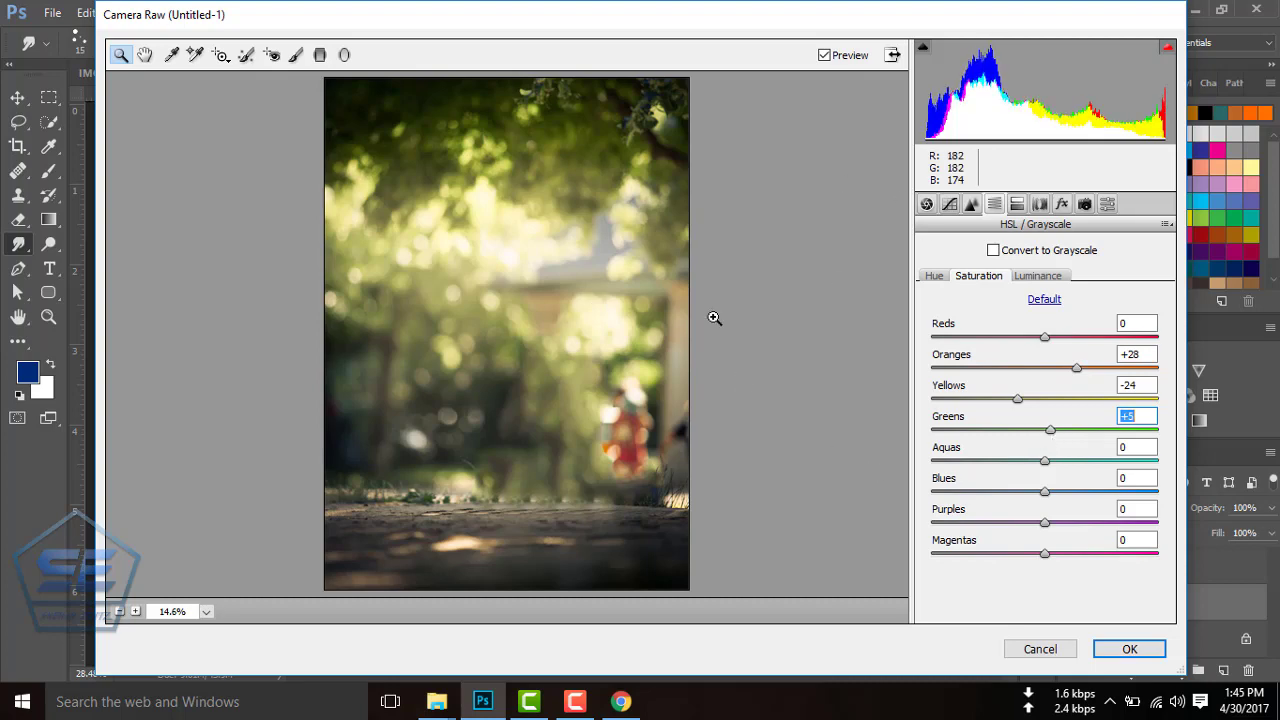
{"action": "left_click", "coordinate": [1133, 651]}
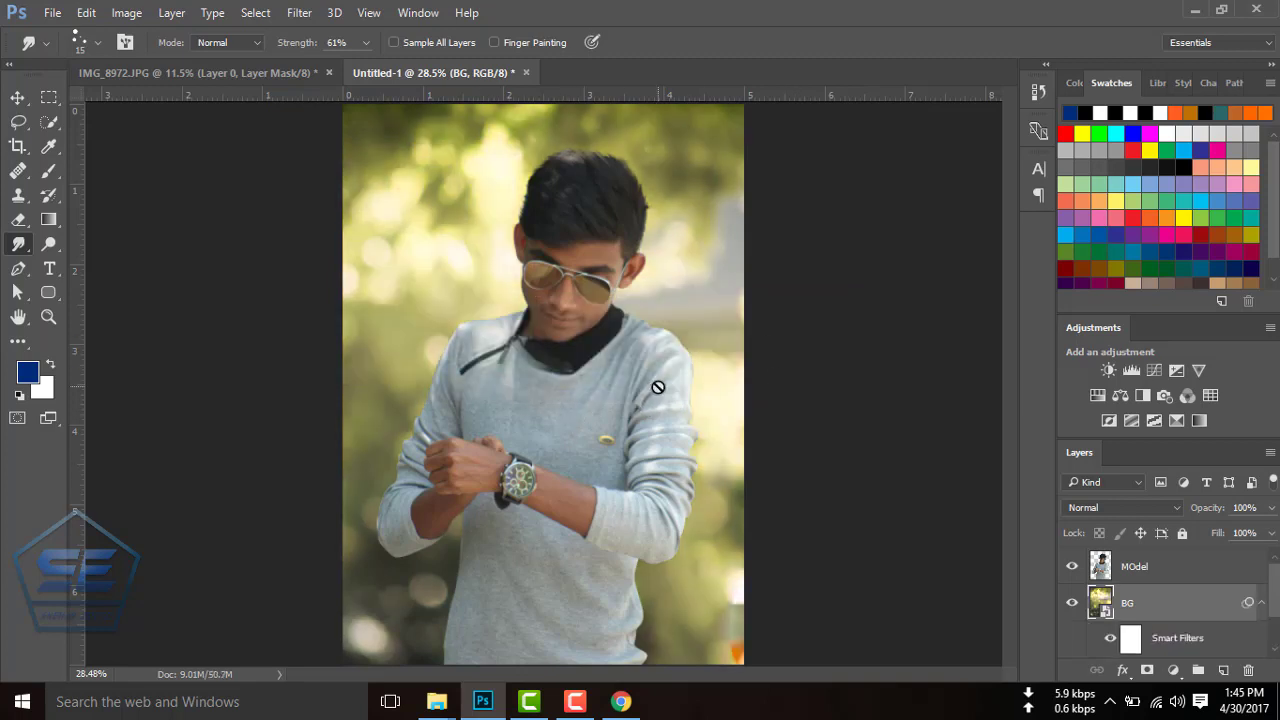
Add a Vibrance layer clipped to MOdel with Vibrance -24 and Saturation -2.
{"action": "left_click", "coordinate": [1100, 567]}
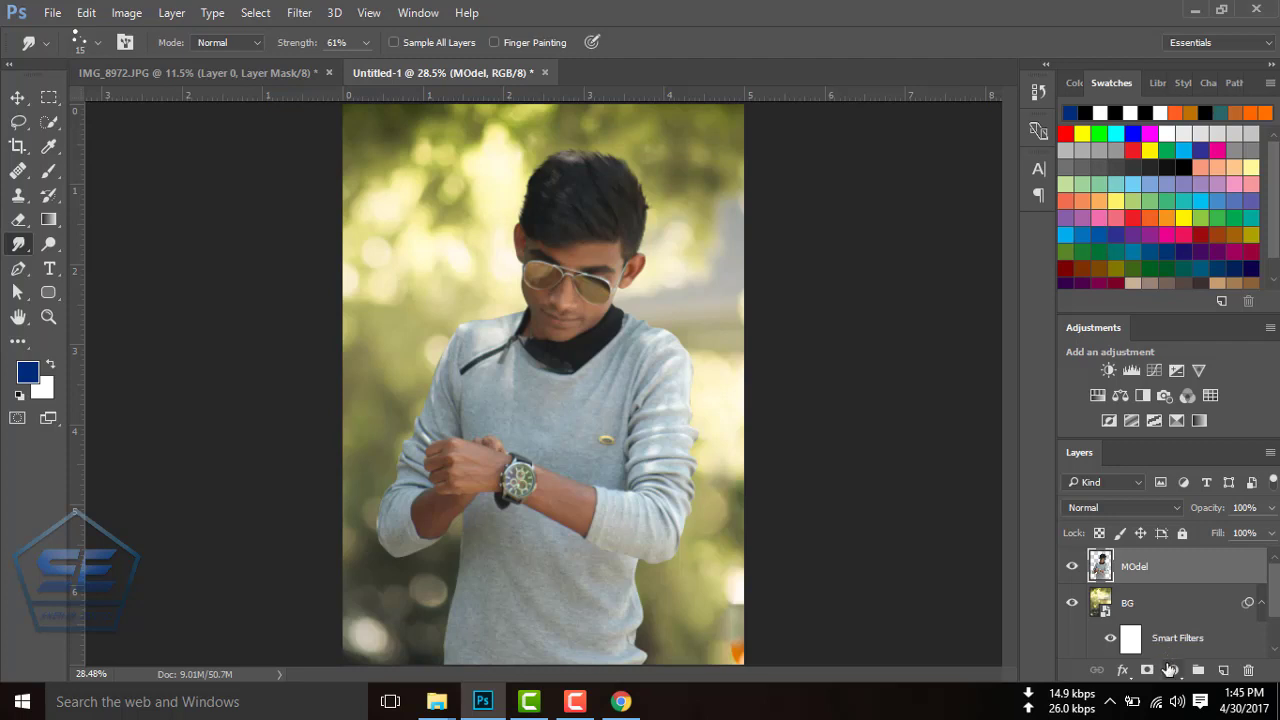
{"action": "left_click", "coordinate": [1173, 670]}
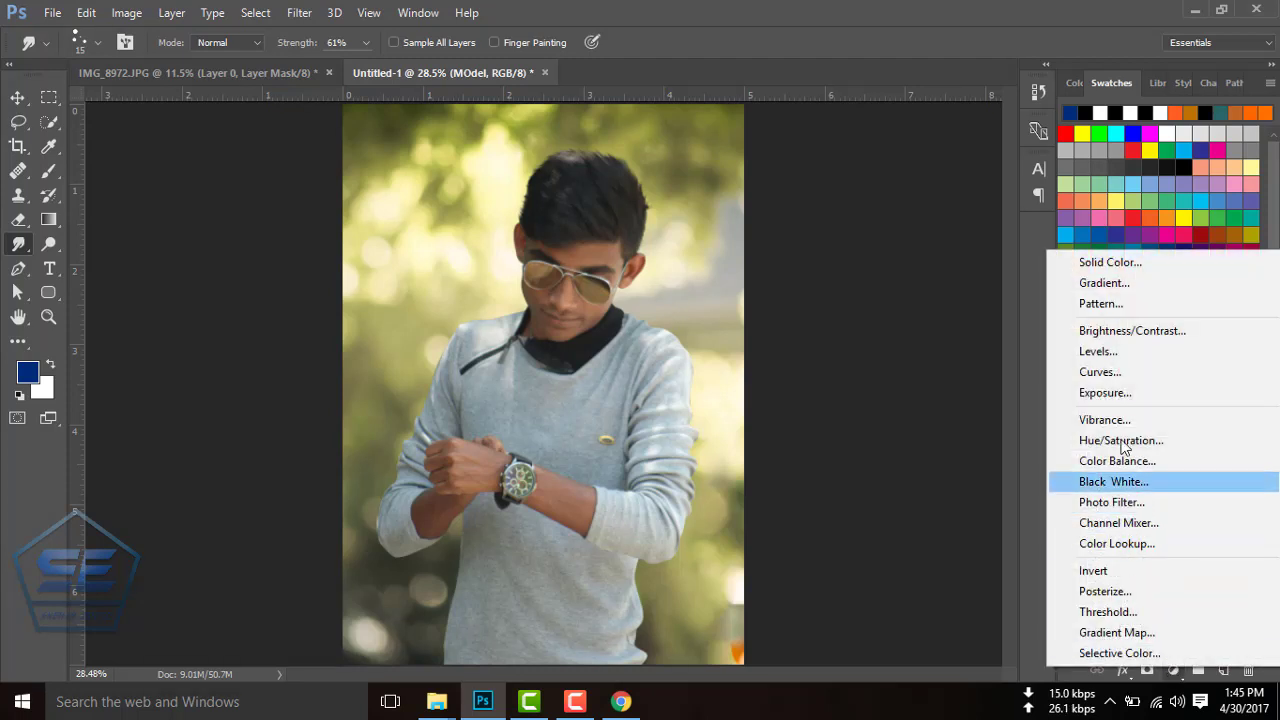
{"action": "left_click", "coordinate": [1106, 420]}
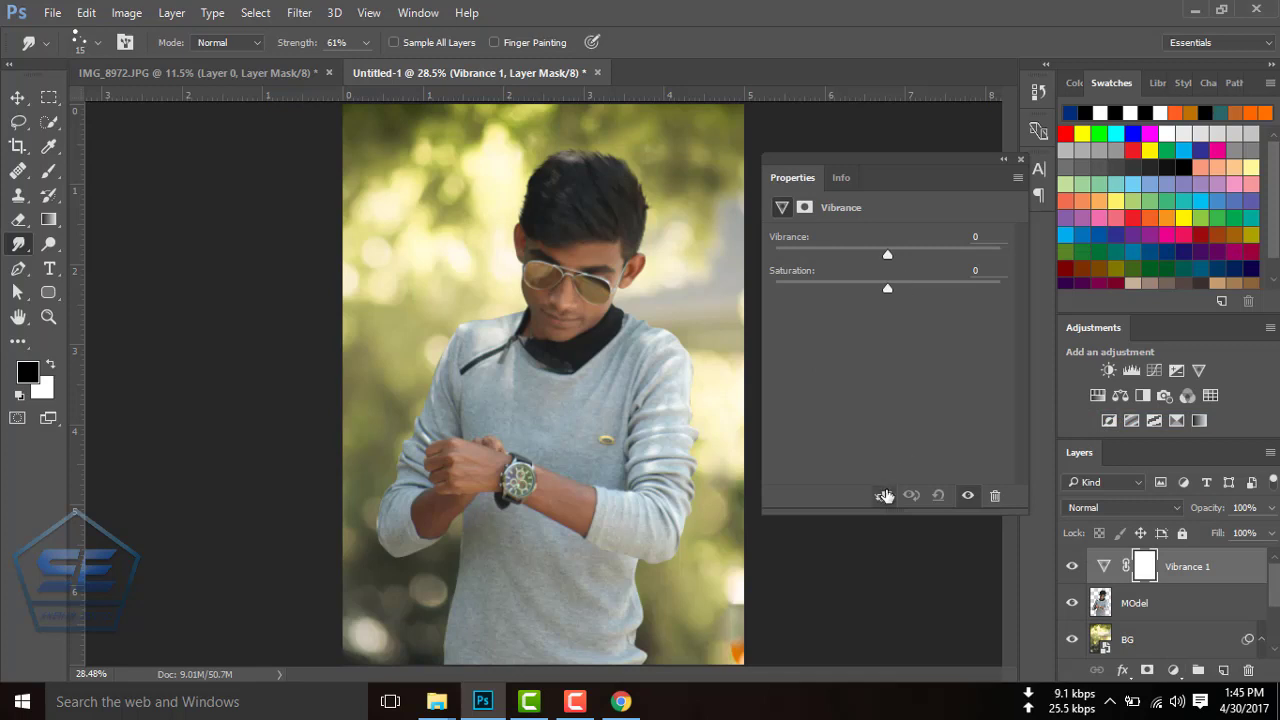
{"action": "left_click", "coordinate": [884, 496]}
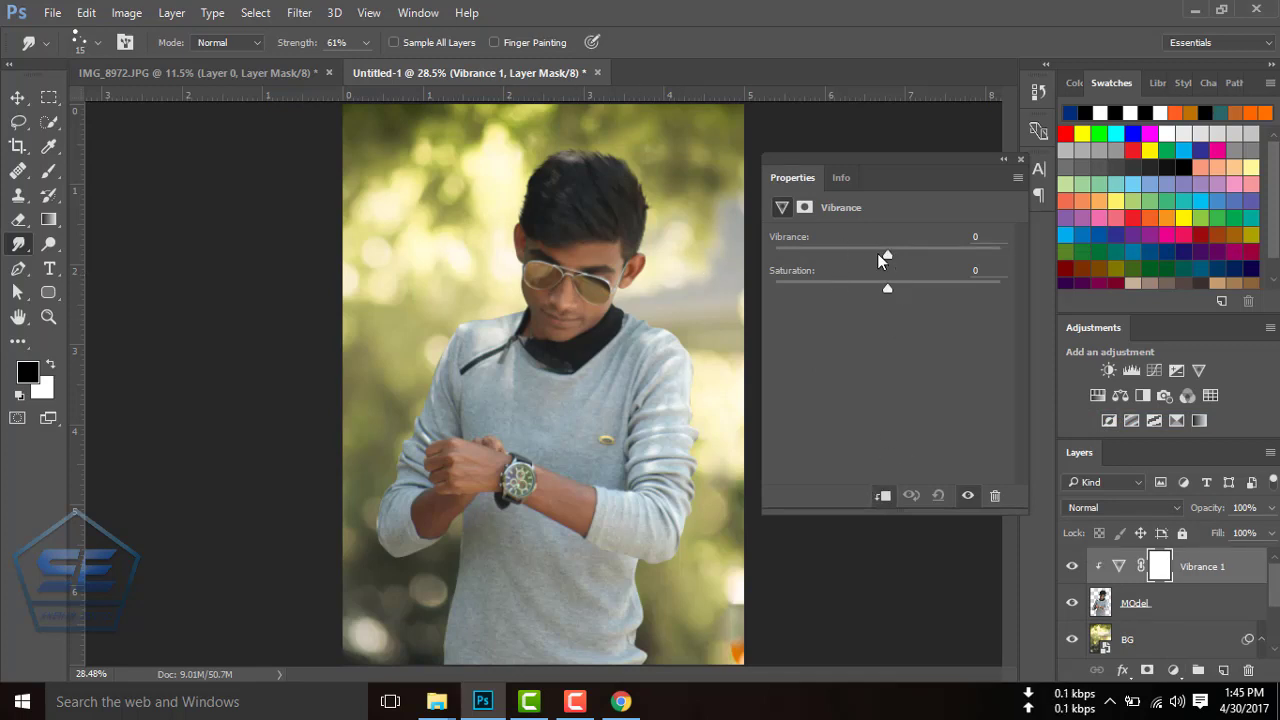
{"action": "left_click_drag", "start_coordinate": [888, 251], "coordinate": [861, 252]}
{"action": "left_click_drag", "start_coordinate": [888, 282], "coordinate": [886, 282]}
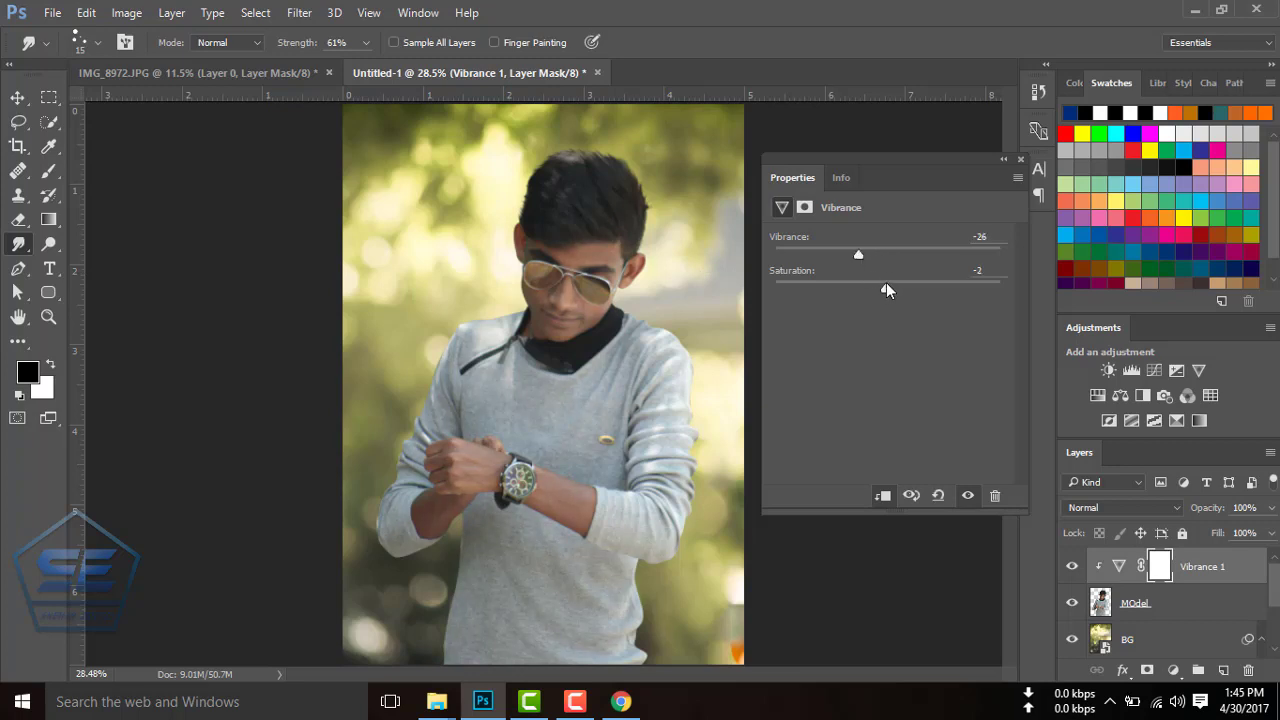
{"action": "left_click", "coordinate": [1021, 159]}
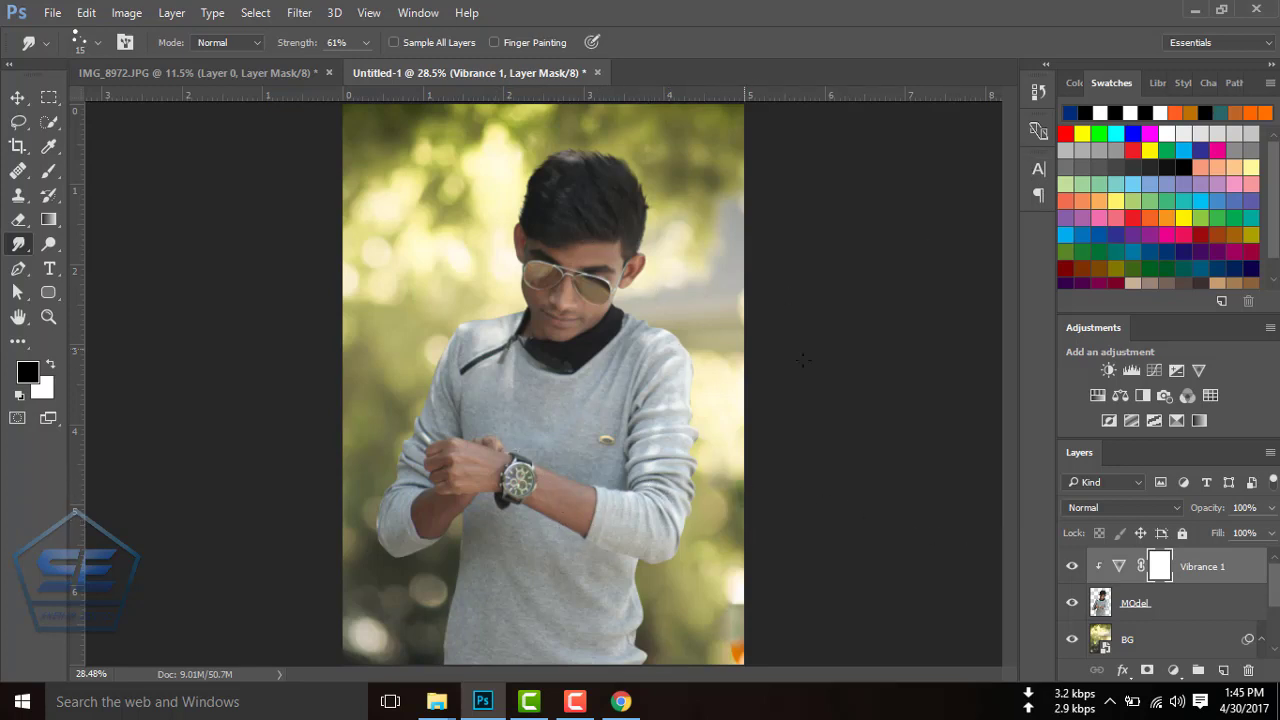
Merge the Vibrance 1 adjustment down into the MOdel layer.
{"action": "left_click", "coordinate": [1135, 604]}
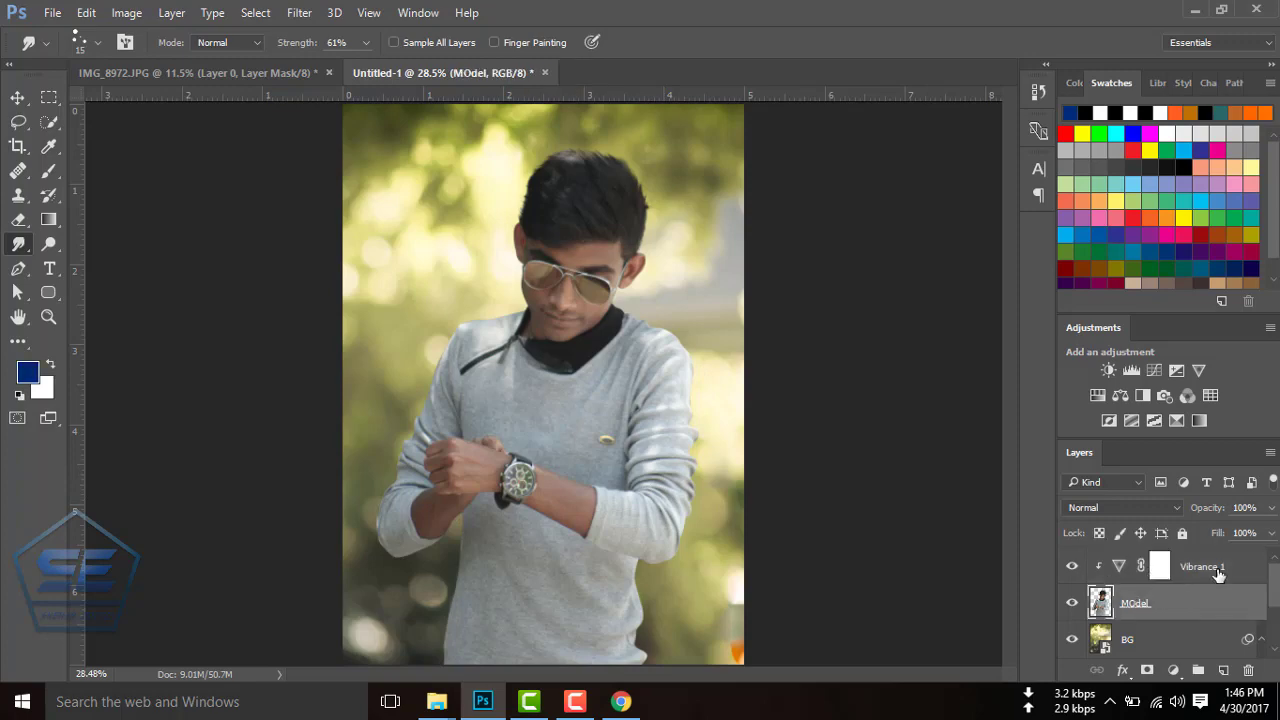
{"action": "left_click", "coordinate": [1210, 570]}
{"action": "right_click", "coordinate": [1210, 570]}
{"action": "left_click", "coordinate": [860, 628]}
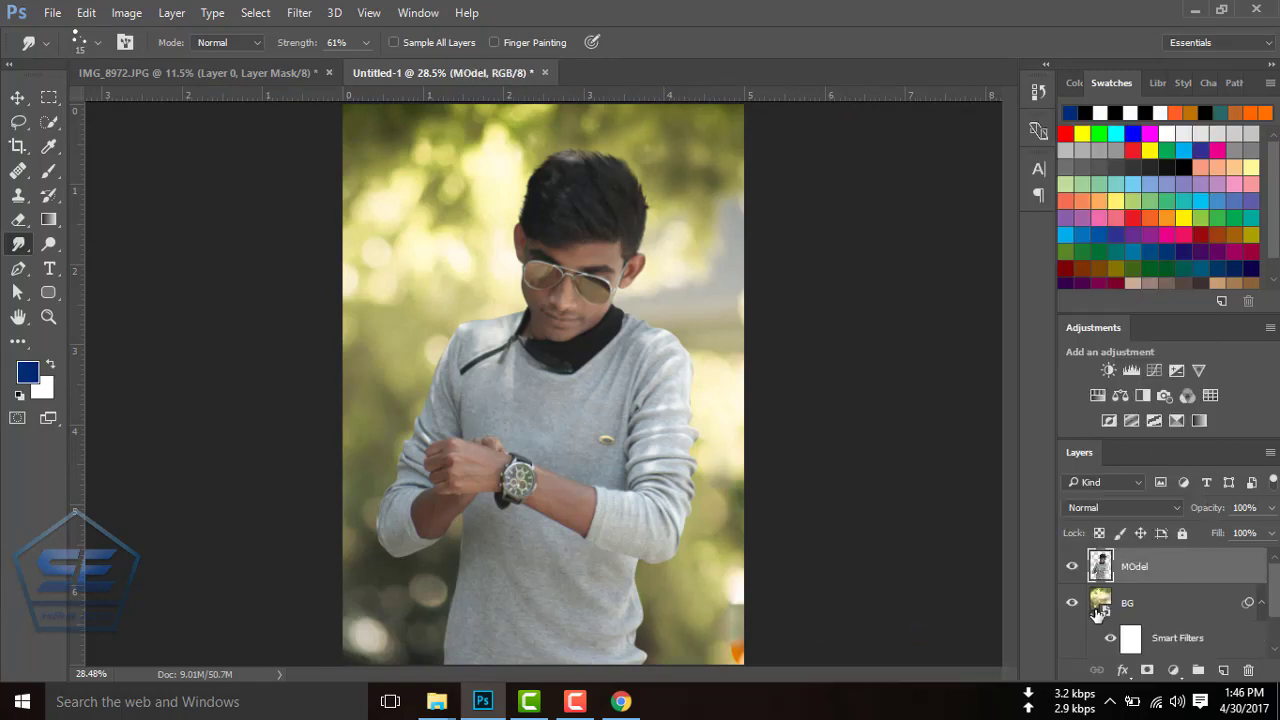
Apply Shadows/Highlights to MOdel: shadows amount 14%, tone 65%, highlights amount 13%.
{"action": "left_click", "coordinate": [126, 12]}
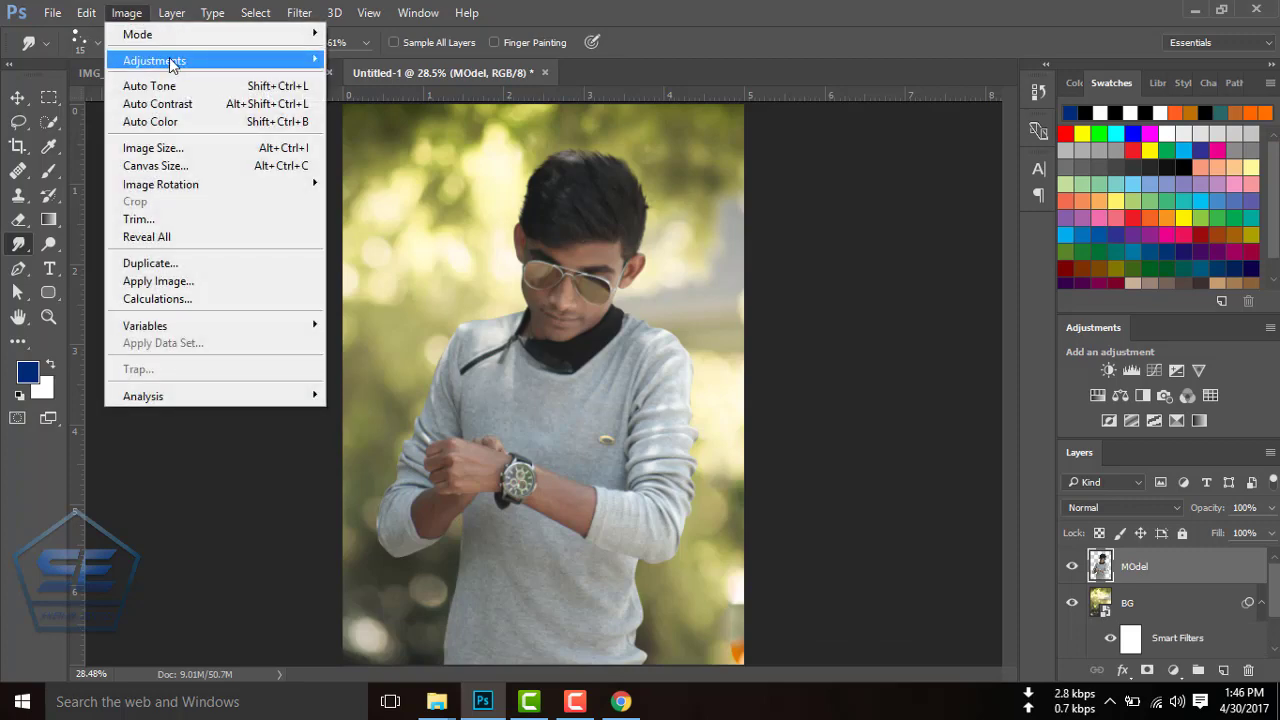
{"action": "mouse_move", "coordinate": [154, 60]}
{"action": "left_click", "coordinate": [428, 373]}
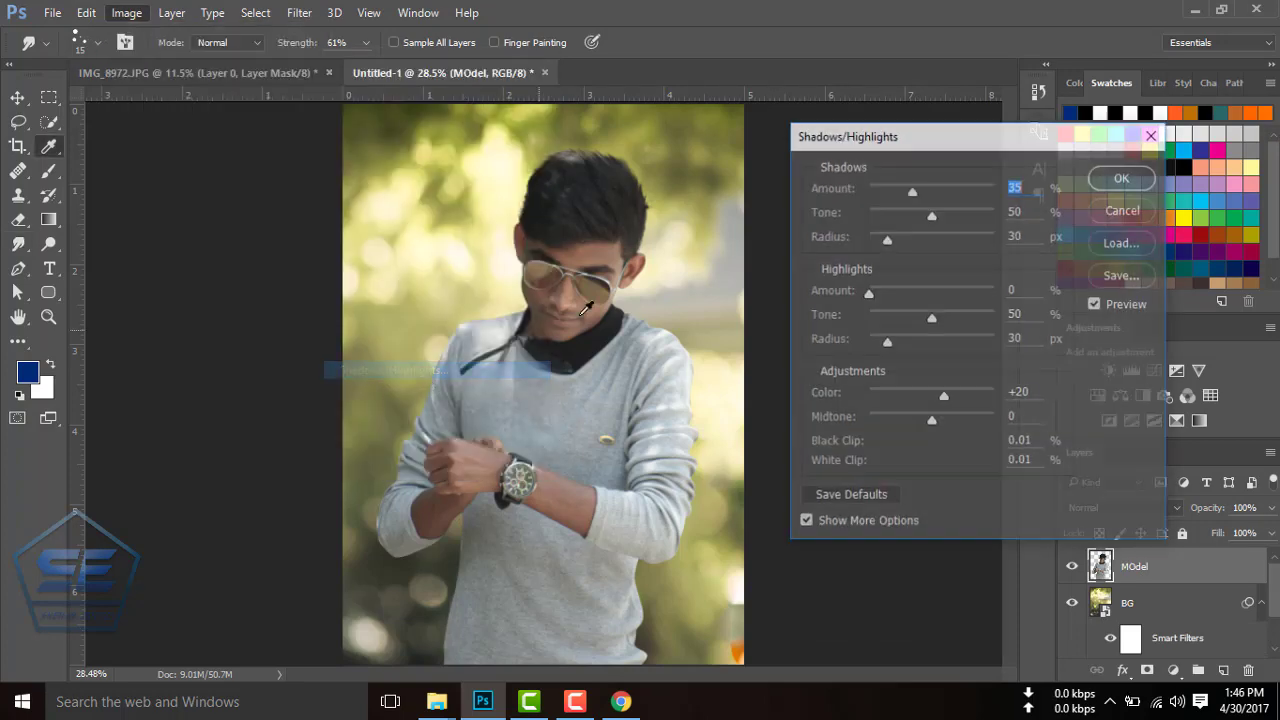
{"action": "left_click", "coordinate": [1096, 306]}
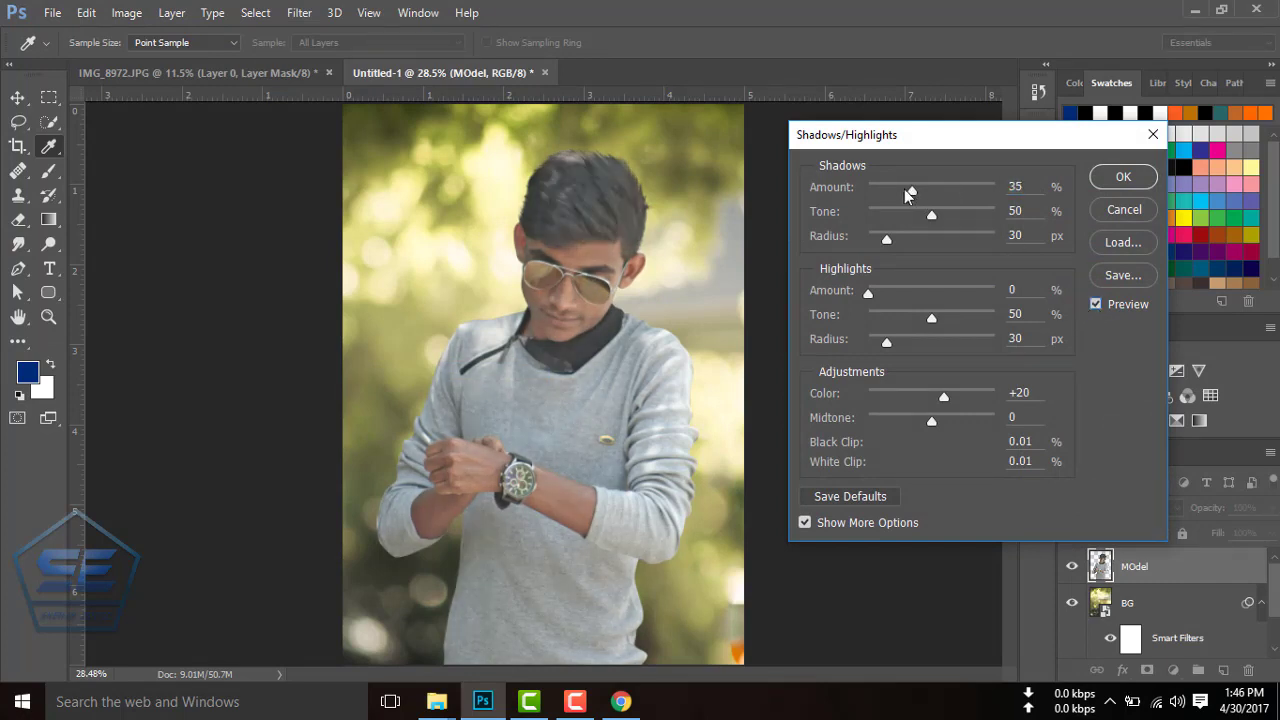
{"action": "mouse_move", "coordinate": [905, 195]}
{"action": "left_mouse_down"}
{"action": "mouse_move", "coordinate": [880, 194]}
{"action": "mouse_move", "coordinate": [962, 216]}
{"action": "mouse_move", "coordinate": [942, 220]}
{"action": "left_mouse_up"}
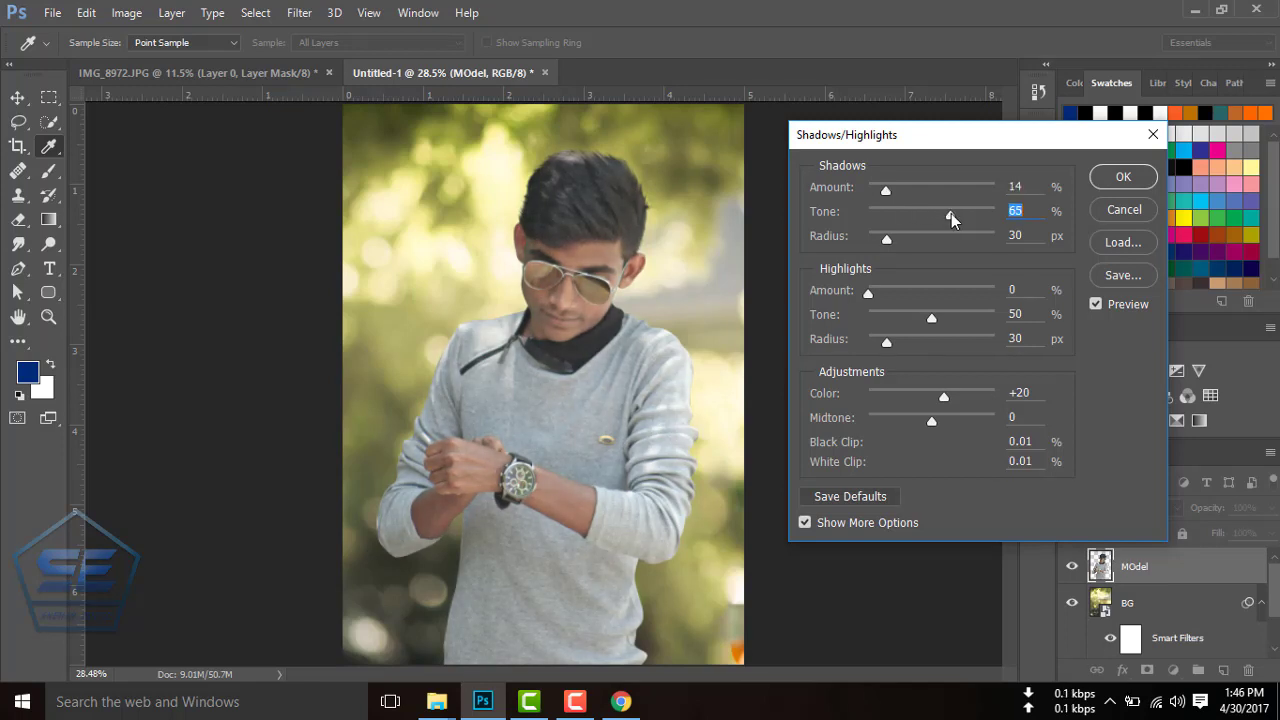
{"action": "left_click_drag", "start_coordinate": [870, 291], "coordinate": [889, 296]}
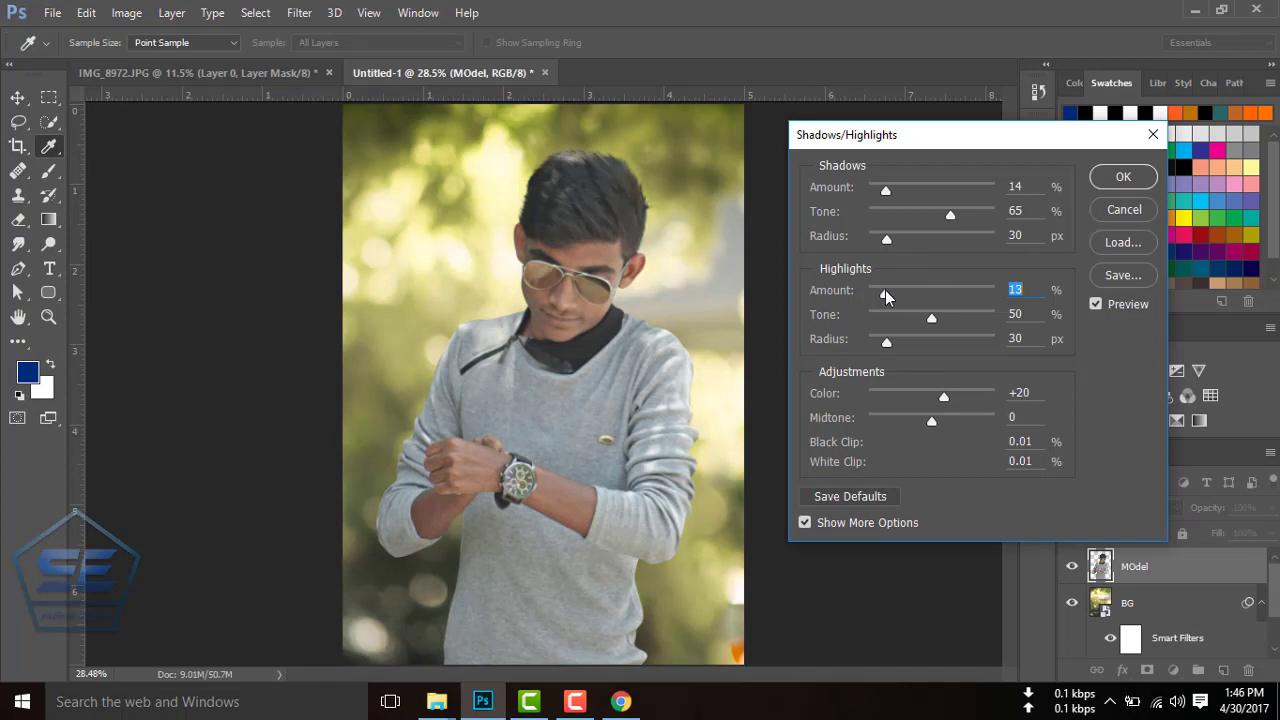
{"action": "left_click", "coordinate": [1096, 305]}
{"action": "left_click", "coordinate": [1128, 184]}
{"action": "key", "text": "r"}
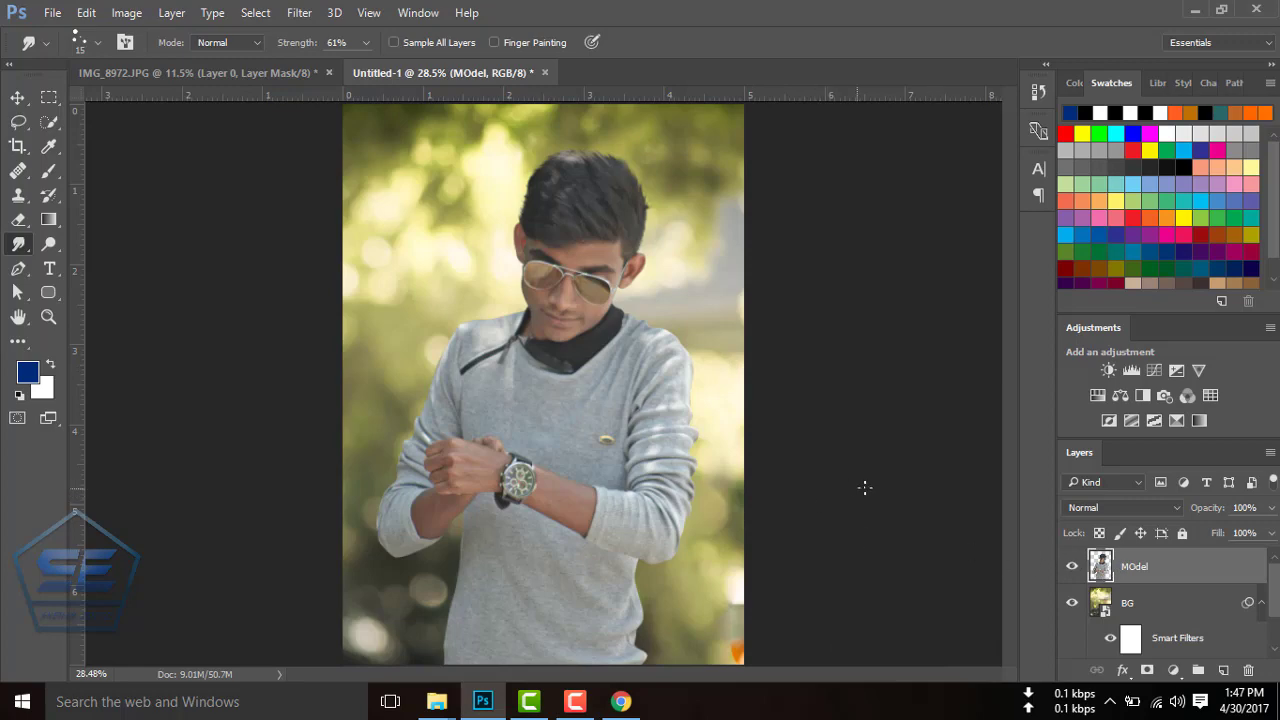
Grade the boy in Camera Raw: Oranges luminance +18, Shadows -22, Oranges saturation -12.
{"action": "left_click", "coordinate": [297, 12]}
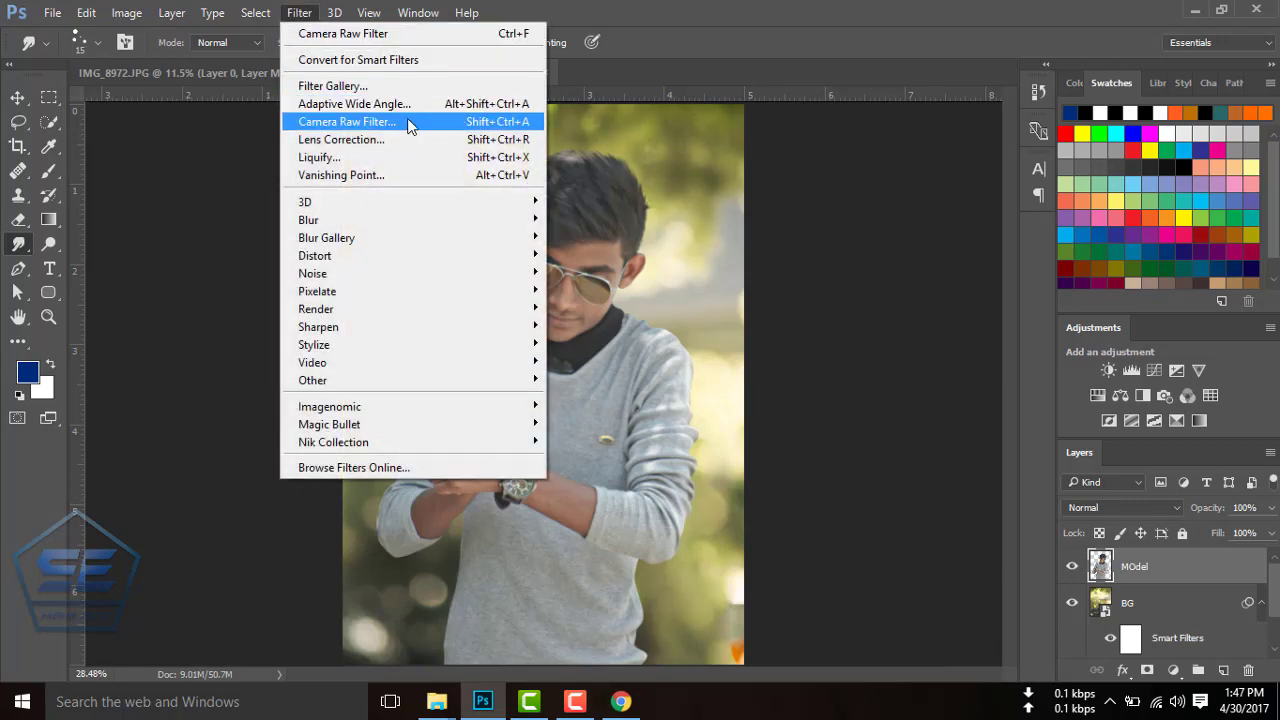
{"action": "left_click", "coordinate": [440, 122]}
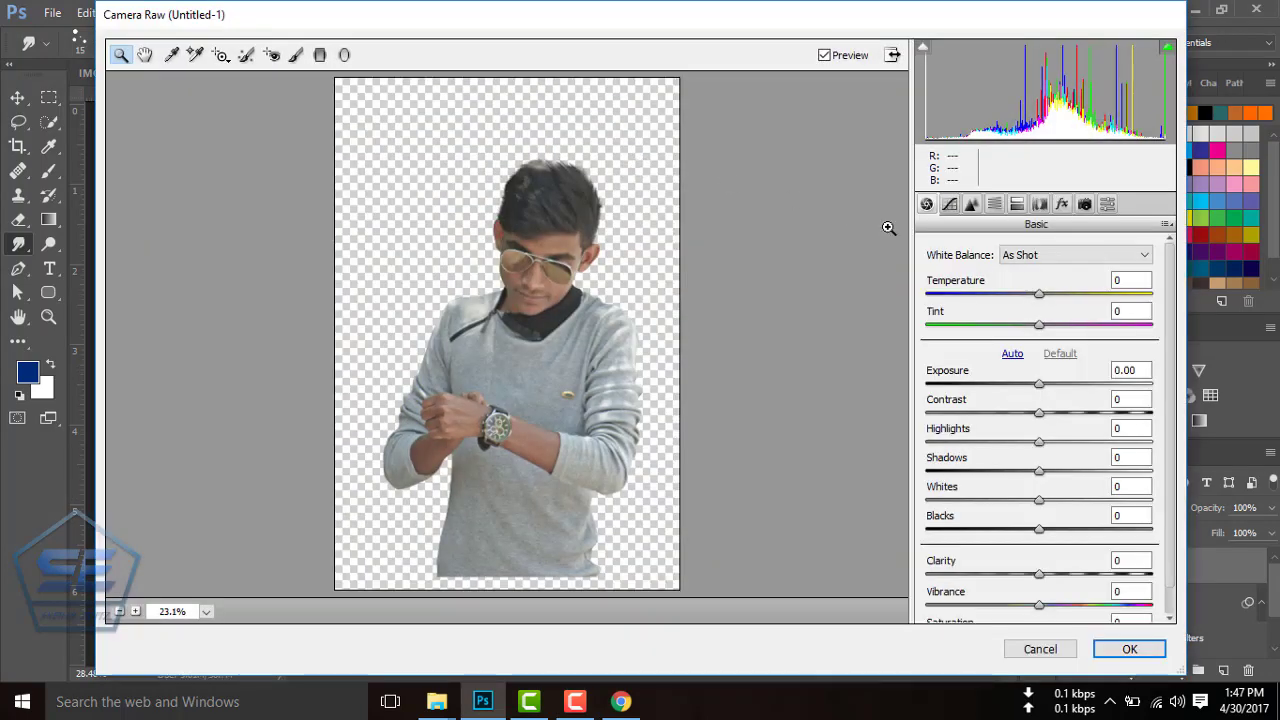
{"action": "left_click", "coordinate": [994, 204]}
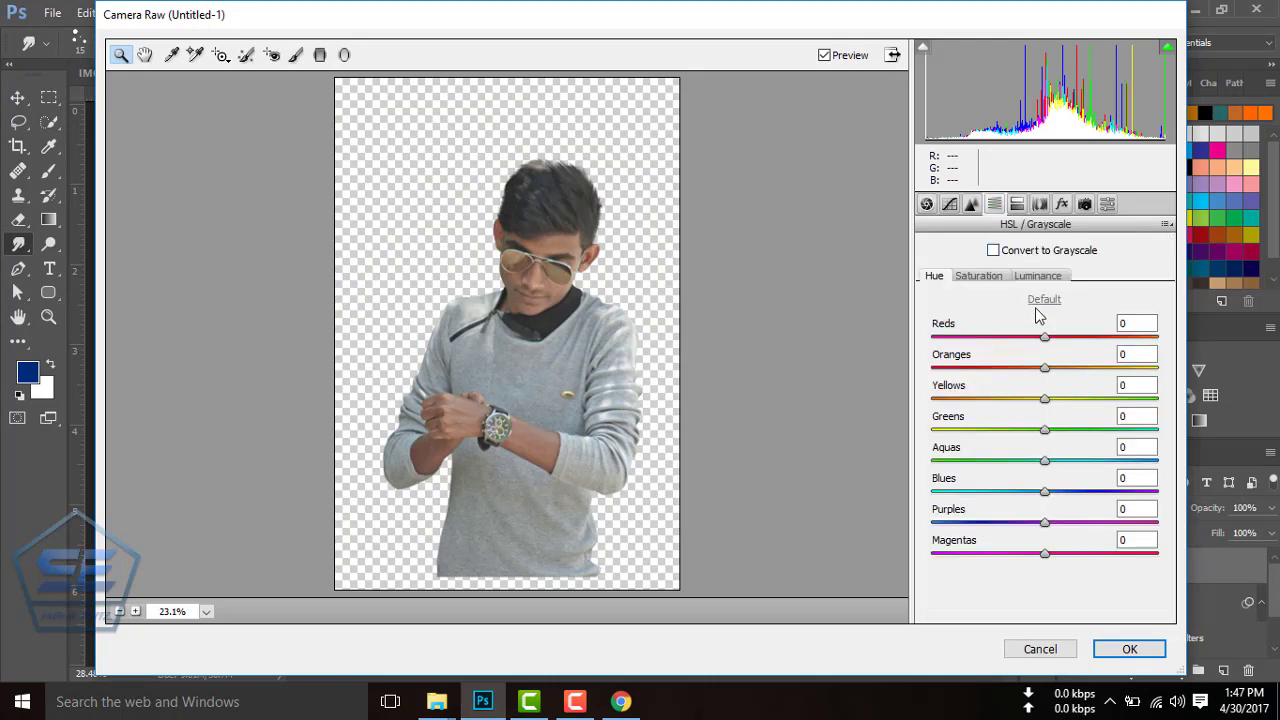
{"action": "left_click_drag", "start_coordinate": [1047, 370], "coordinate": [1066, 369]}
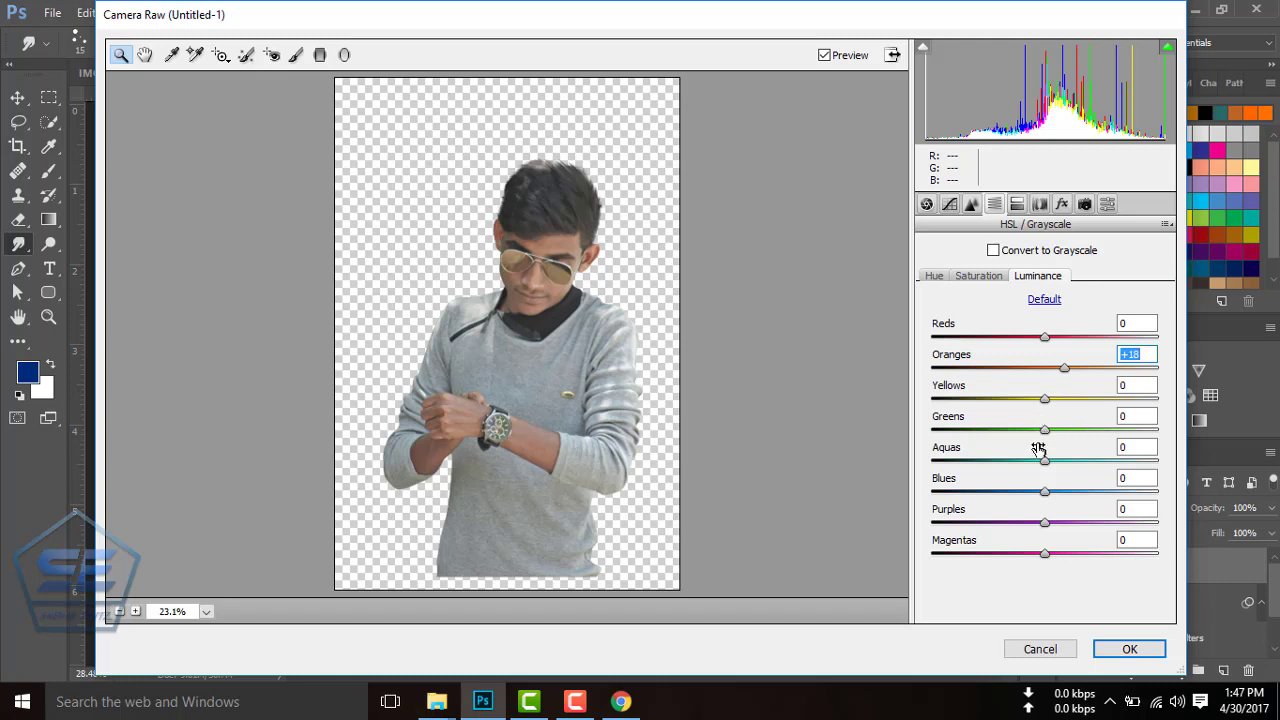
{"action": "left_click", "coordinate": [927, 205]}
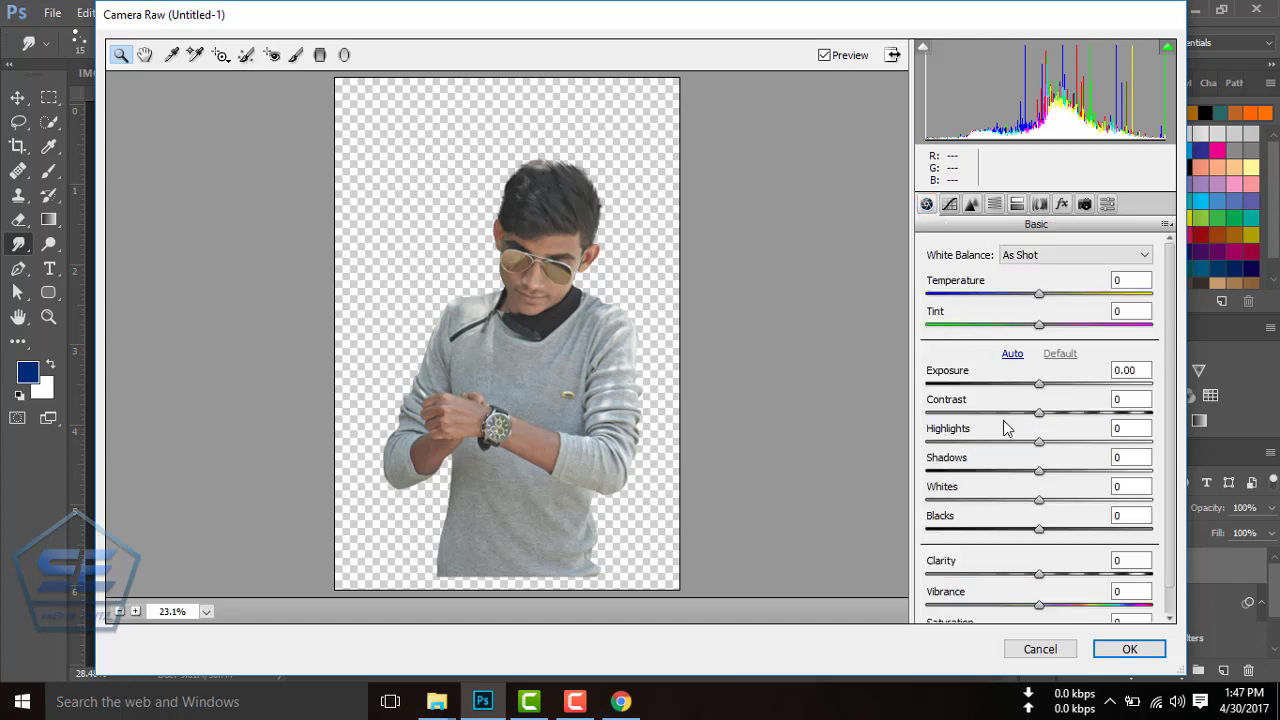
{"action": "left_click_drag", "start_coordinate": [1038, 477], "coordinate": [1012, 479]}
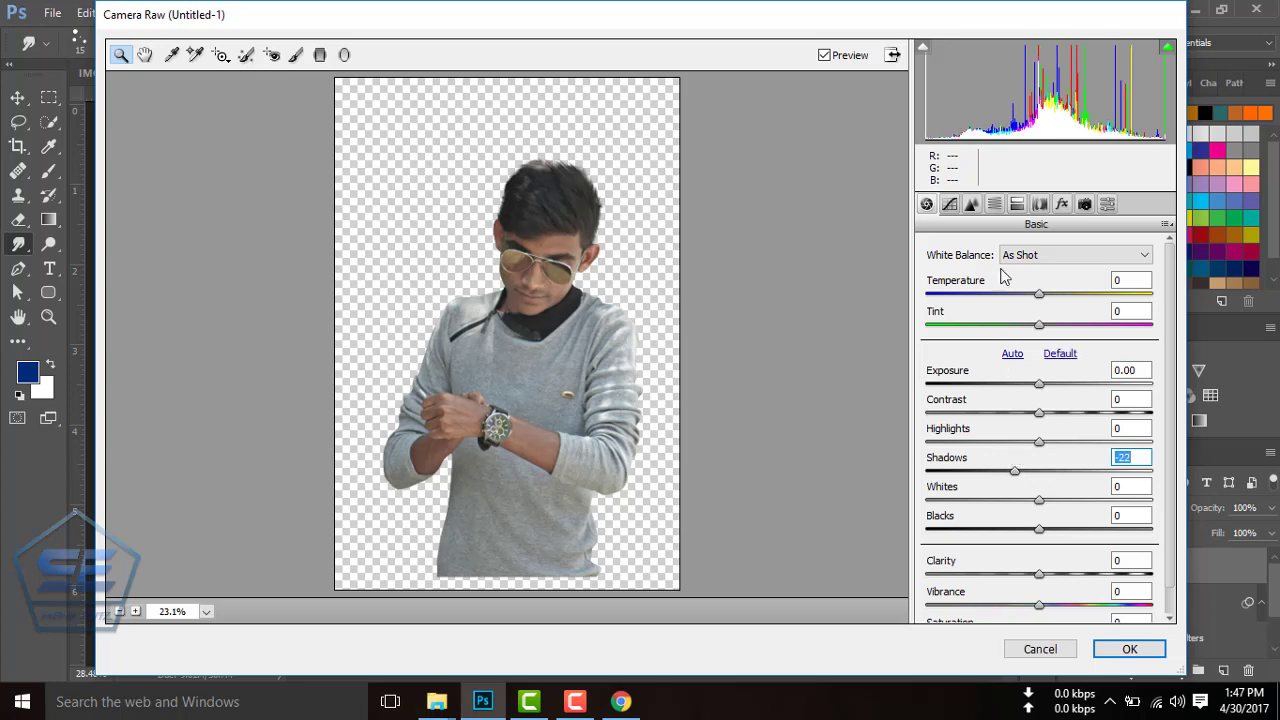
{"action": "left_click", "coordinate": [994, 204]}
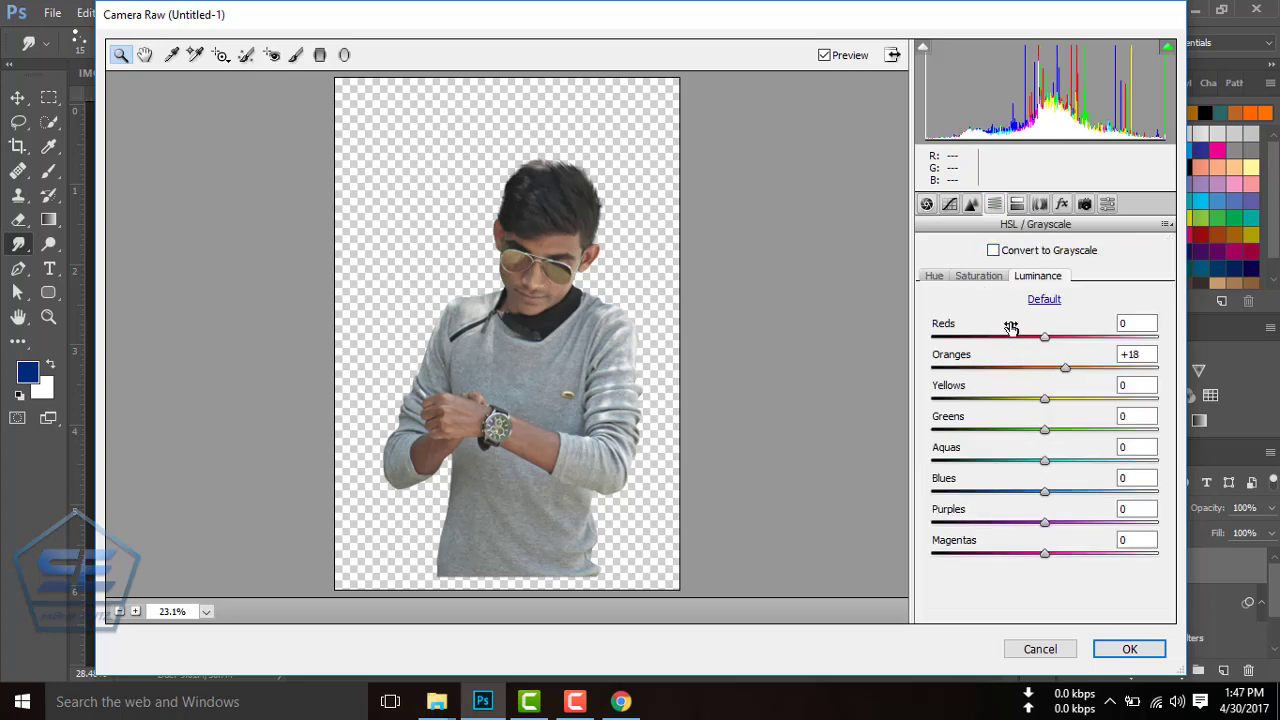
{"action": "left_click", "coordinate": [986, 279]}
{"action": "mouse_move", "coordinate": [1043, 373]}
{"action": "left_mouse_down"}
{"action": "mouse_move", "coordinate": [1029, 373]}
{"action": "mouse_move", "coordinate": [1046, 338]}
{"action": "left_mouse_up"}
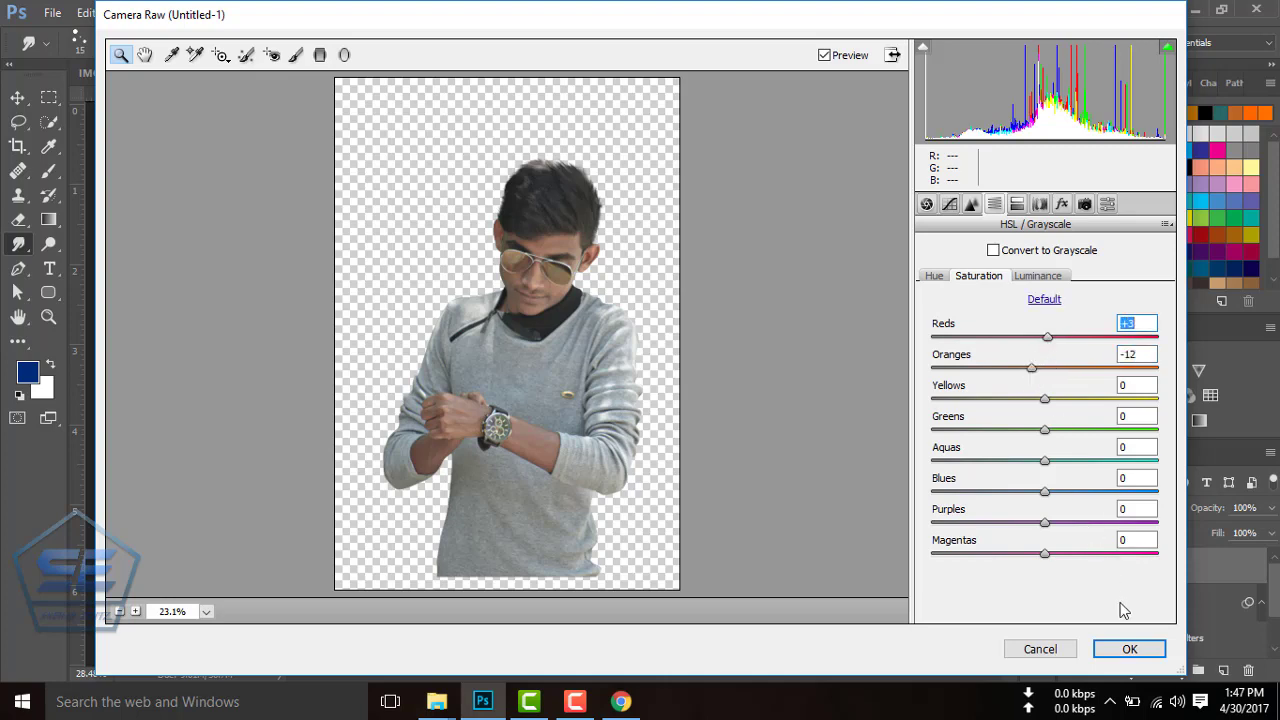
{"action": "left_click", "coordinate": [1129, 649]}
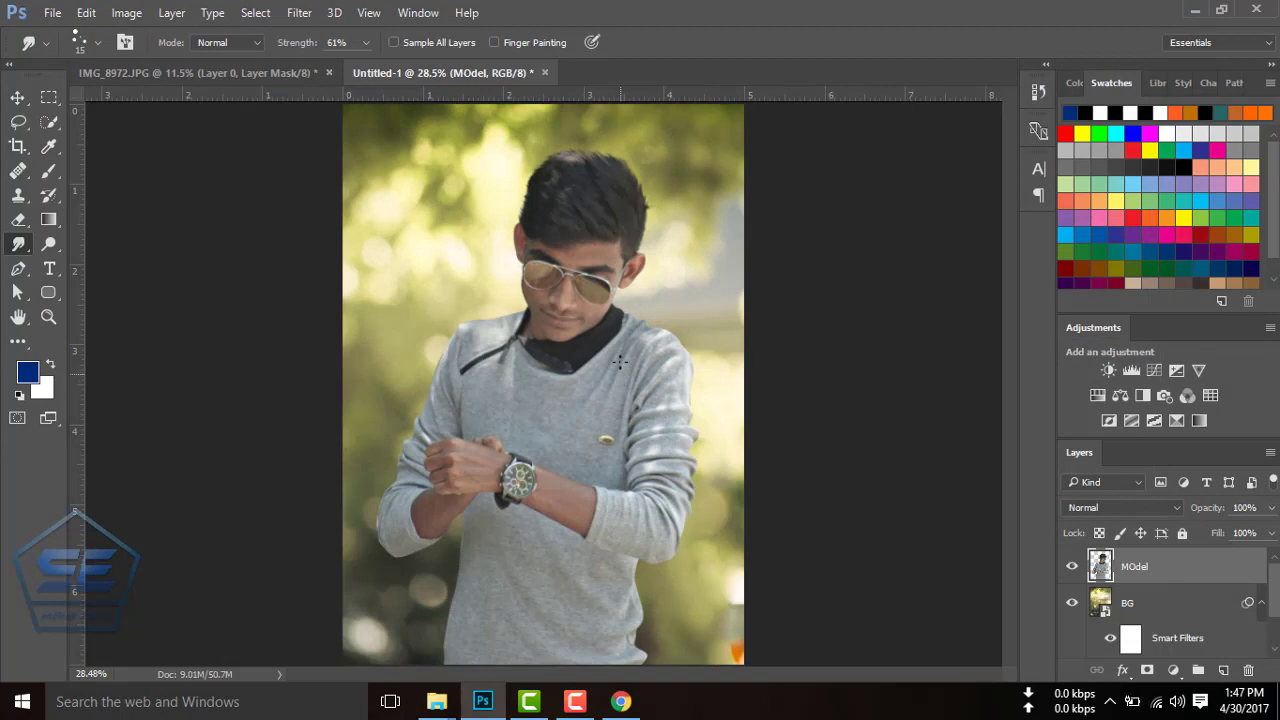
Zoom in on the boy's face and heal skin blemishes with the Healing Brush.
{"action": "key", "text": "ctrl+plus"}
{"action": "key", "text": "ctrl+plus"}
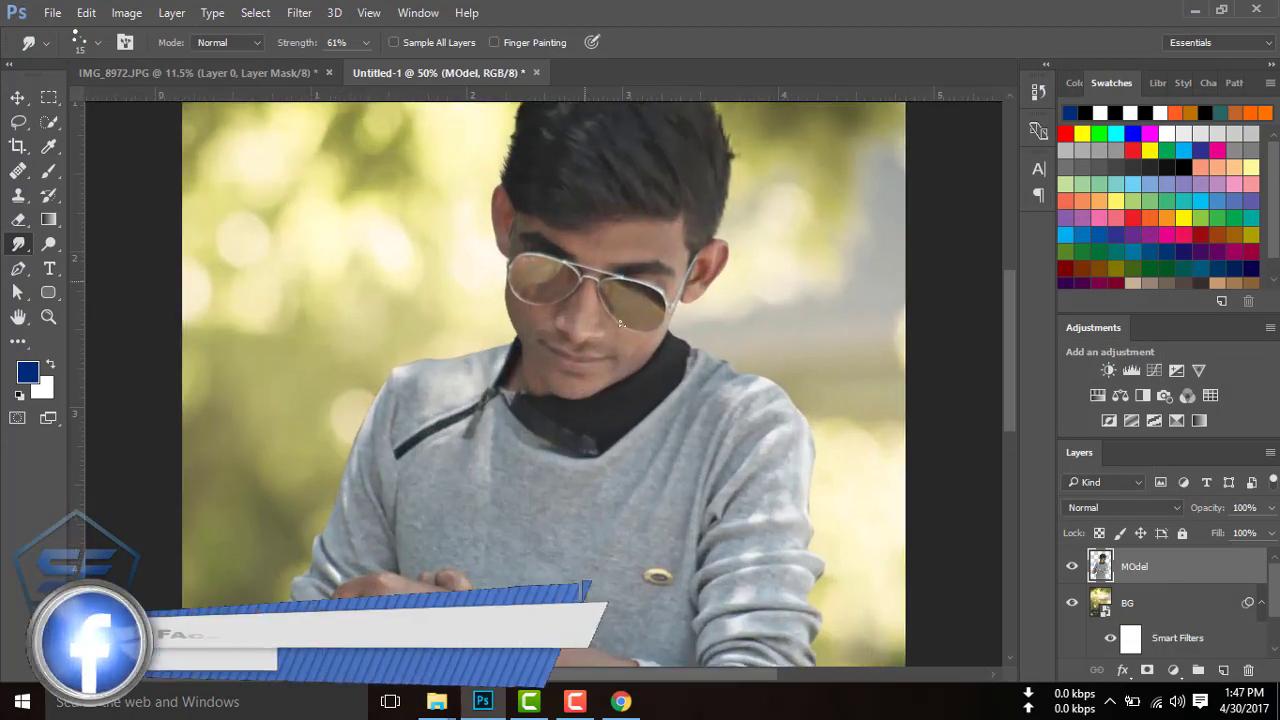
{"action": "key", "text": "ctrl+plus"}
{"action": "key", "text": "ctrl+plus"}
{"action": "left_click_drag", "start_coordinate": [620, 323], "coordinate": [521, 338]}
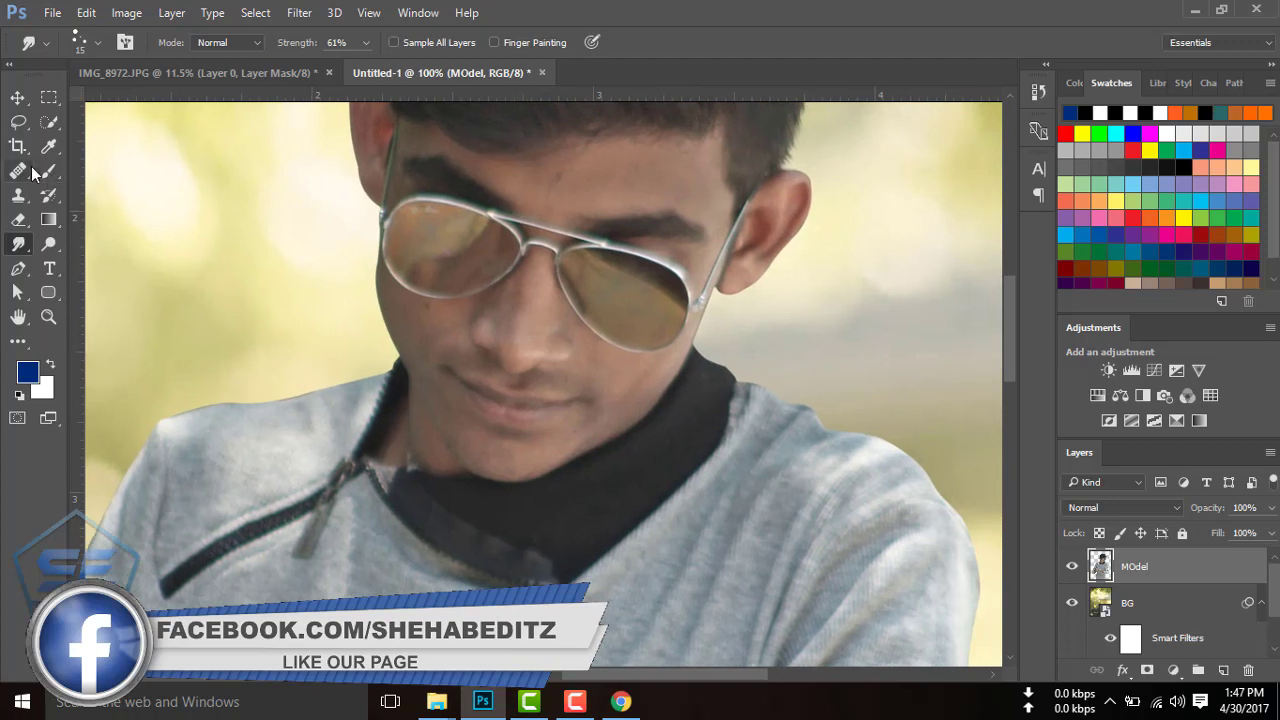
{"action": "left_click_drag", "start_coordinate": [18, 170], "coordinate": [110, 189]}
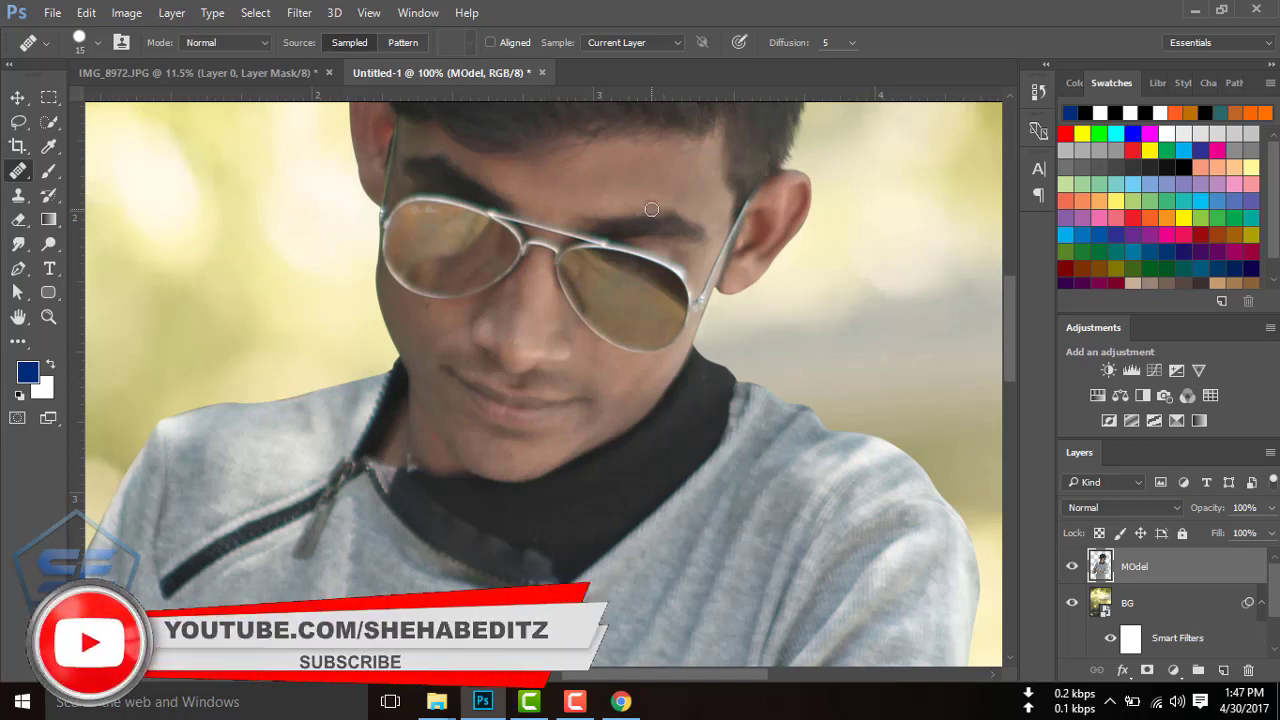
{"action": "scroll", "coordinate": [651, 209], "scroll_direction": "down", "scroll_amount": 2}
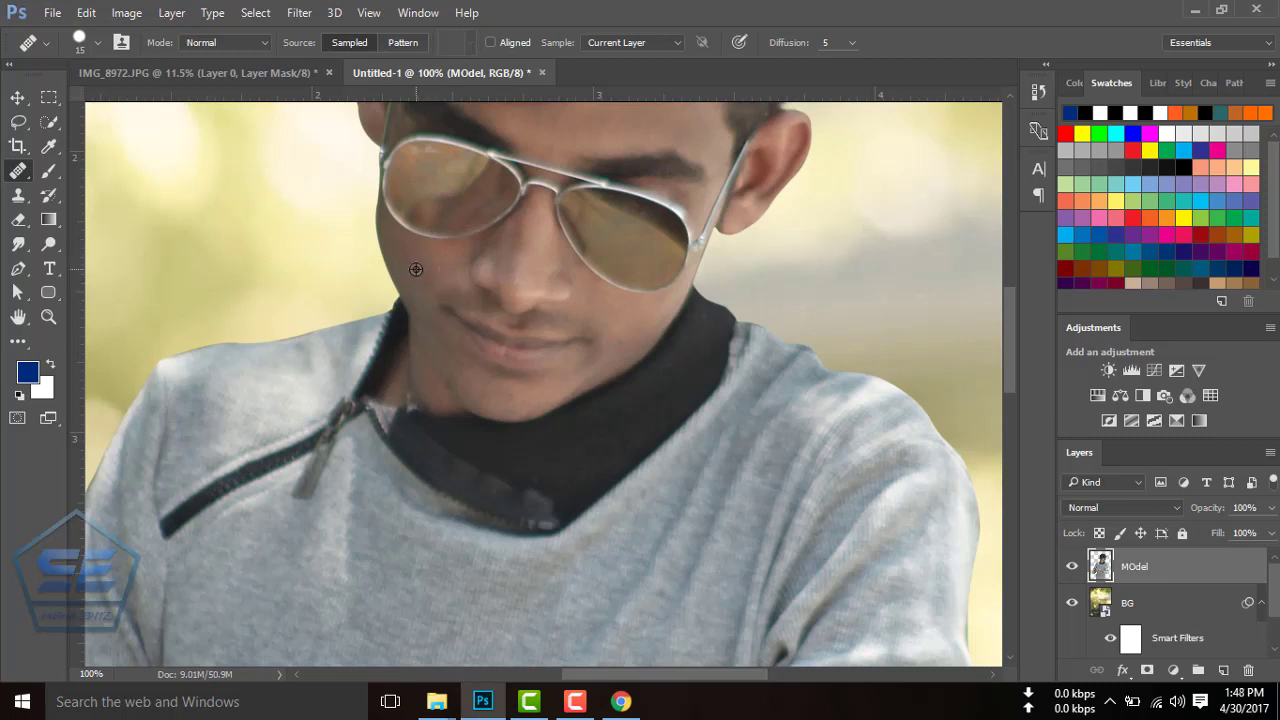
{"action": "scroll", "coordinate": [561, 352], "scroll_direction": "down", "scroll_amount": 1}
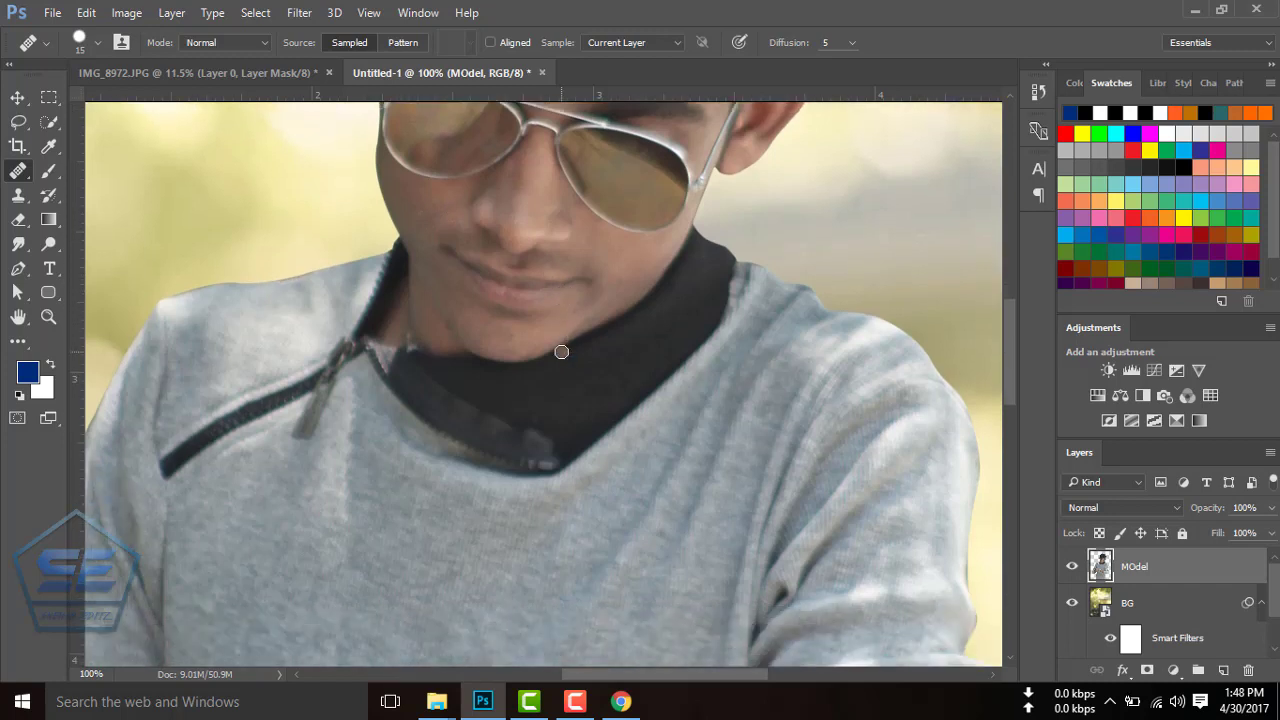
{"action": "scroll", "coordinate": [561, 352], "scroll_direction": "up", "scroll_amount": 2}
{"action": "scroll", "coordinate": [576, 344], "scroll_direction": "up", "scroll_amount": 1}
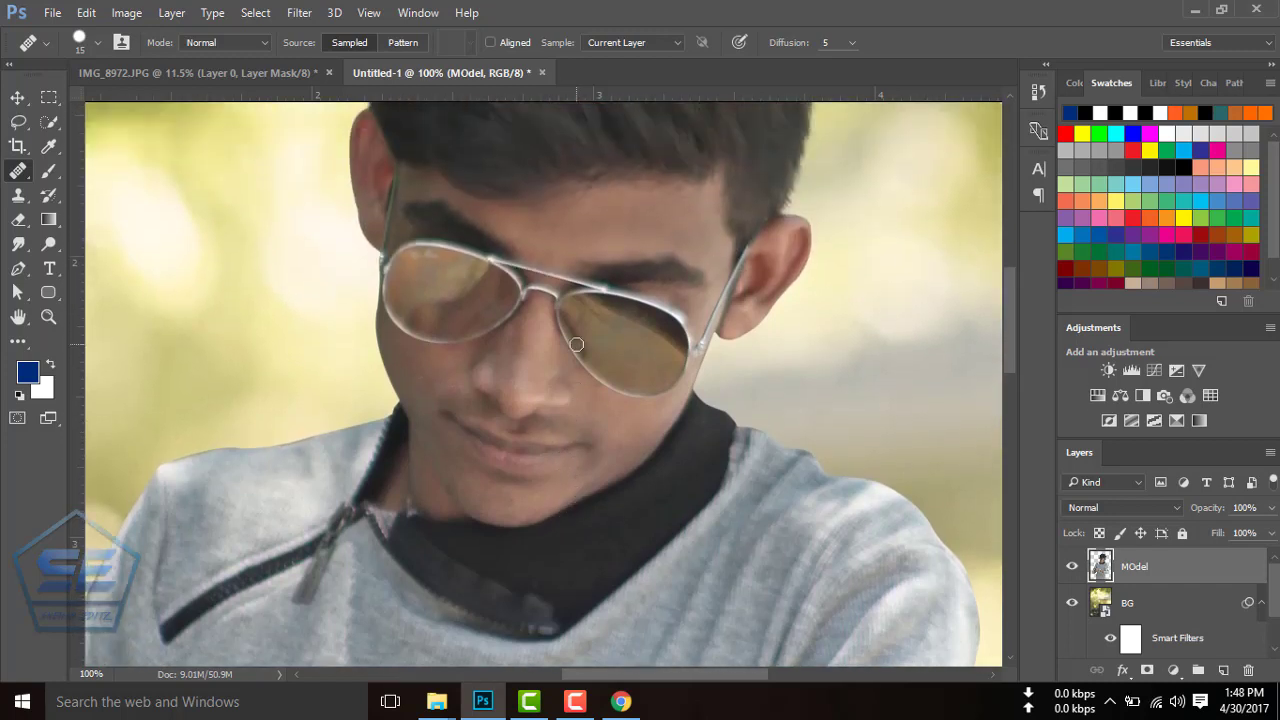
{"action": "scroll", "coordinate": [576, 344], "scroll_direction": "down", "scroll_amount": 1}
{"action": "scroll", "coordinate": [576, 344], "scroll_direction": "down", "scroll_amount": 1}
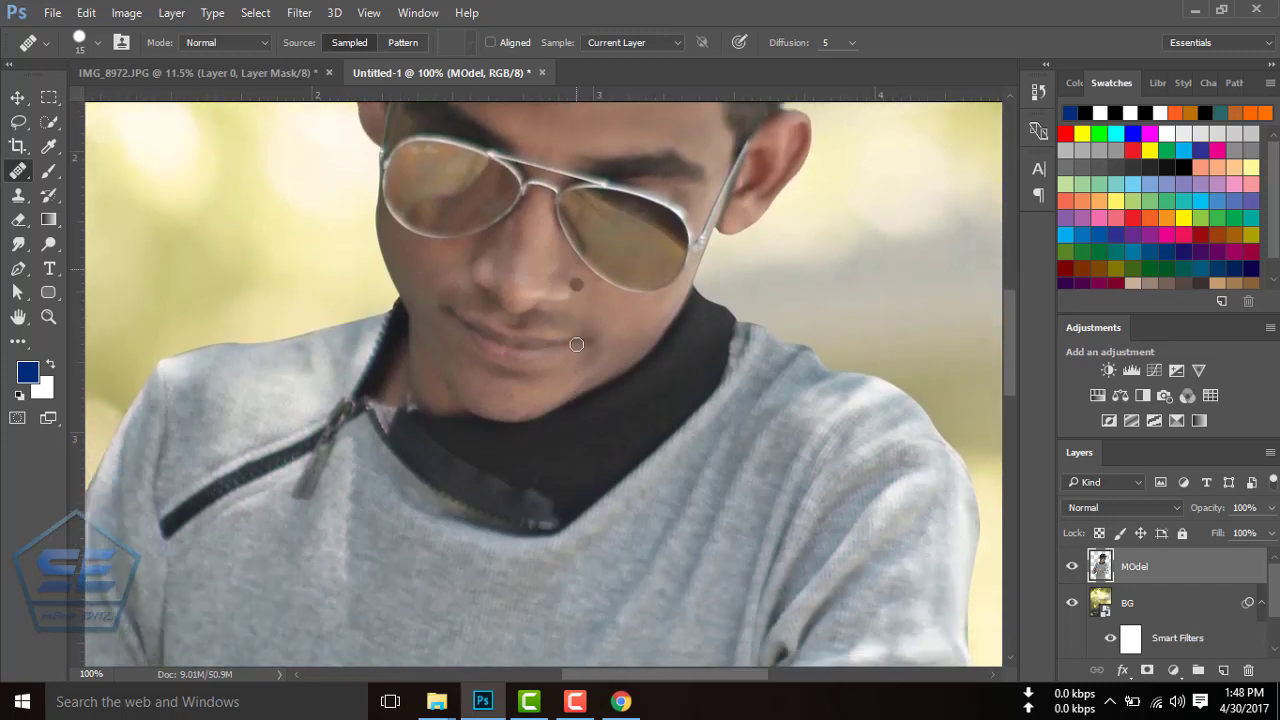
Re-zoom on the upper body to check the healed face and neck.
{"action": "key", "text": "ctrl+0"}
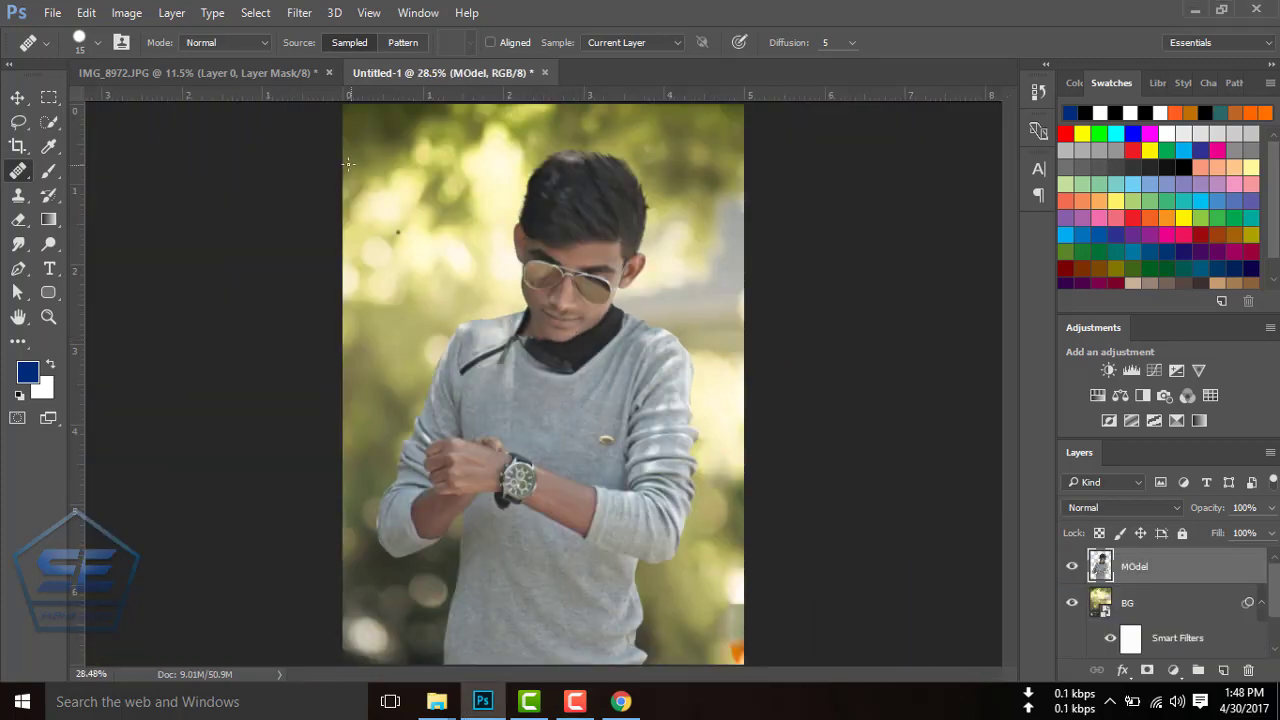
{"action": "key", "text": "ctrl+plus"}
{"action": "key", "text": "ctrl+plus"}
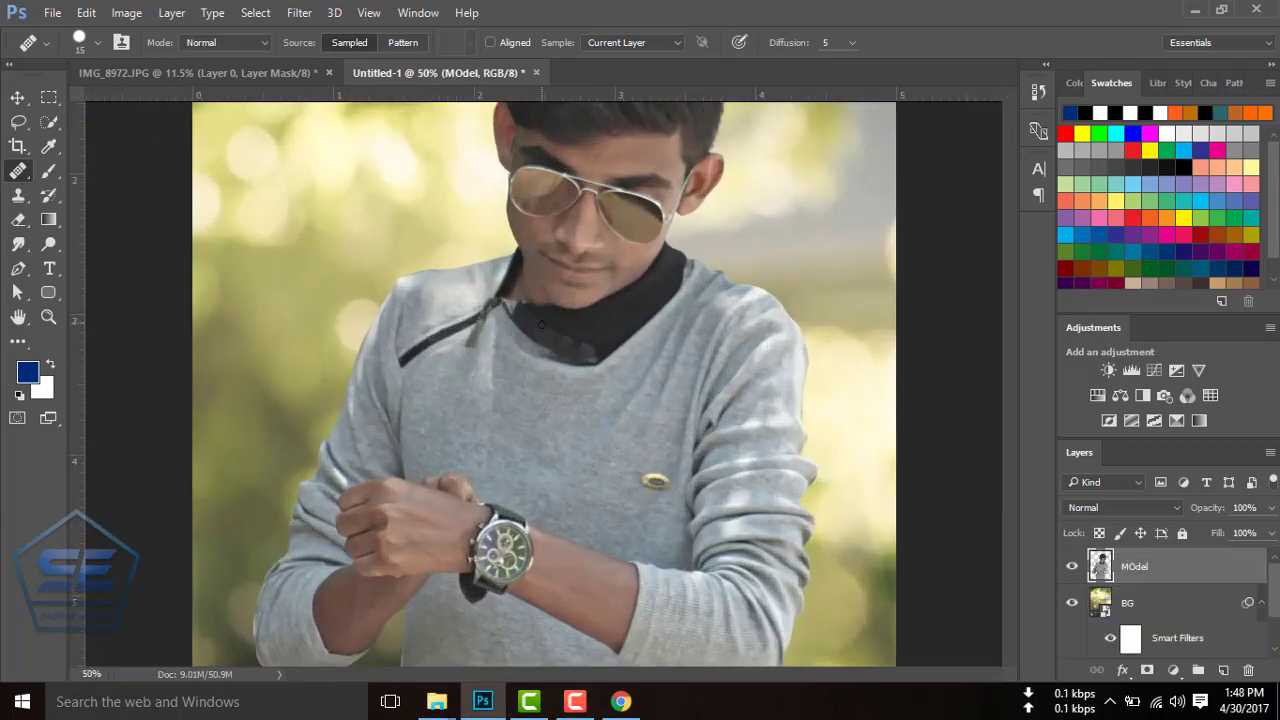
{"action": "scroll", "coordinate": [578, 362], "scroll_direction": "up", "scroll_amount": 1}
{"action": "scroll", "coordinate": [578, 362], "scroll_direction": "up", "scroll_amount": 1}
{"action": "key", "text": "ctrl+plus"}
{"action": "scroll", "coordinate": [580, 360], "scroll_direction": "down", "scroll_amount": 1}
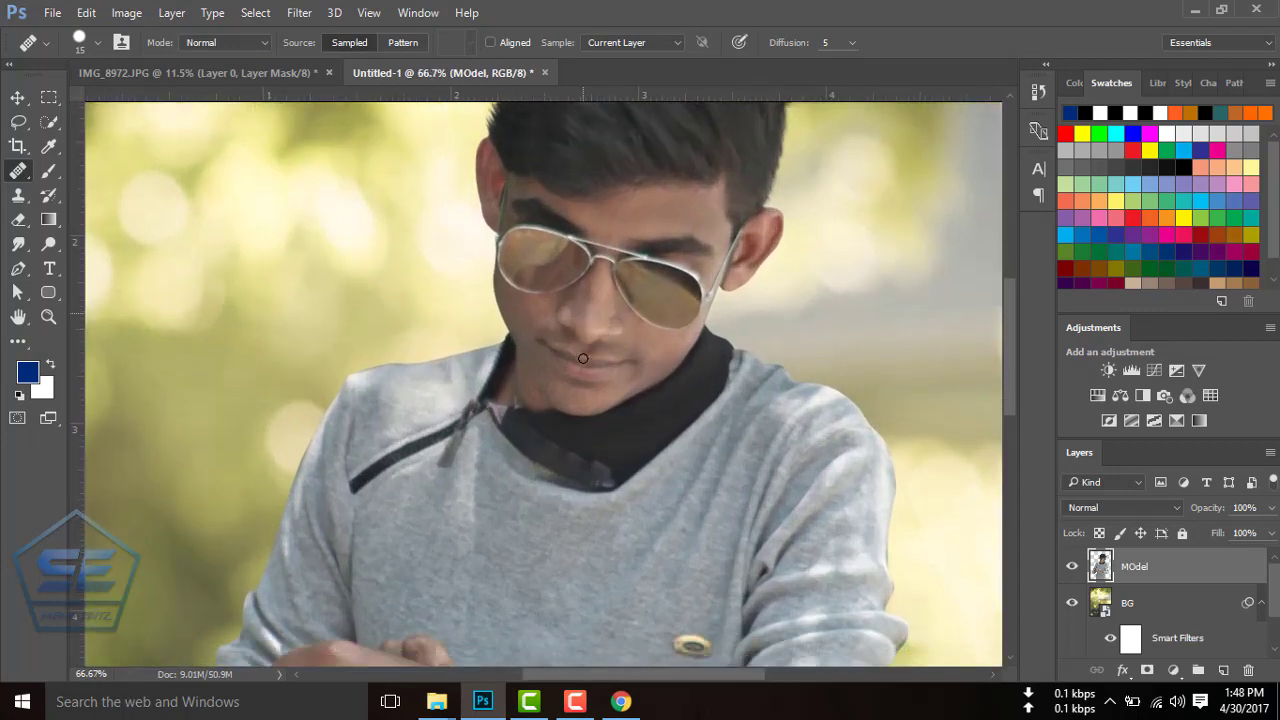
{"action": "scroll", "coordinate": [580, 360], "scroll_direction": "down", "scroll_amount": 1}
{"action": "scroll", "coordinate": [583, 357], "scroll_direction": "down", "scroll_amount": 1}
{"action": "scroll", "coordinate": [583, 357], "scroll_direction": "up", "scroll_amount": 1}
{"action": "scroll", "coordinate": [583, 357], "scroll_direction": "up", "scroll_amount": 1}
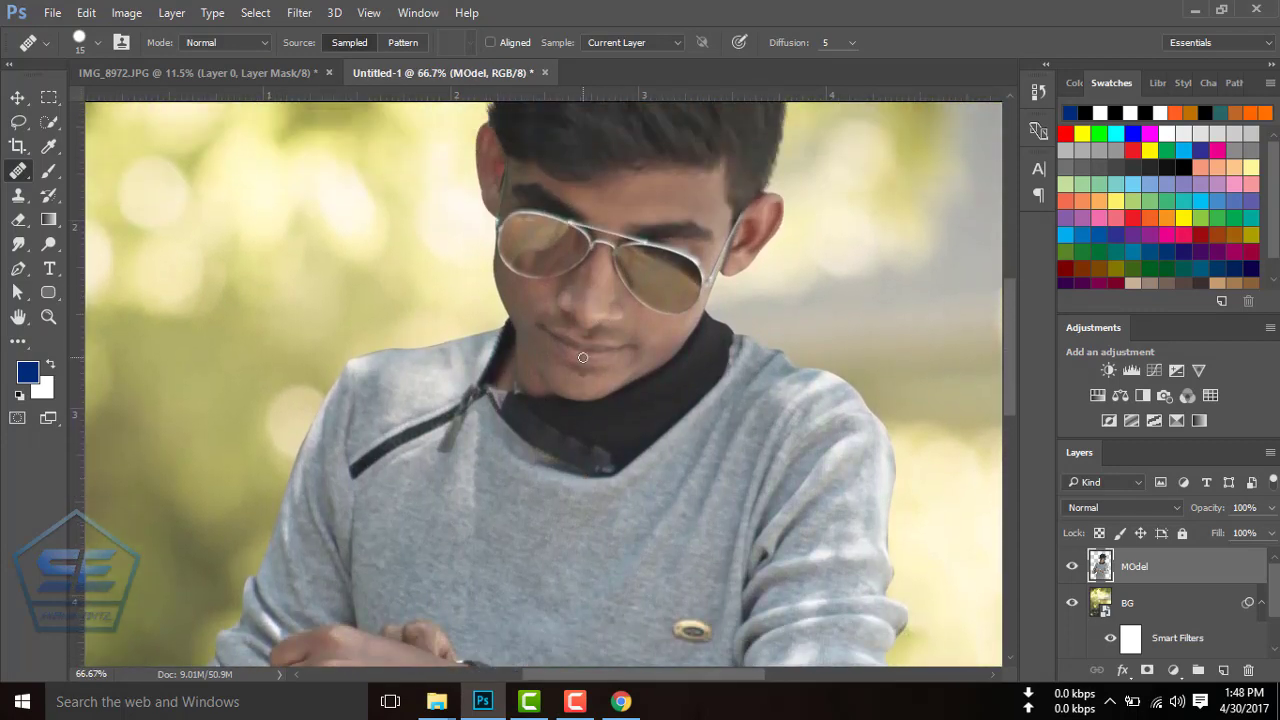
{"action": "scroll", "coordinate": [583, 357], "scroll_direction": "up", "scroll_amount": 1}
{"action": "key", "text": "b"}
{"action": "scroll", "coordinate": [814, 606], "scroll_direction": "down", "scroll_amount": 1}
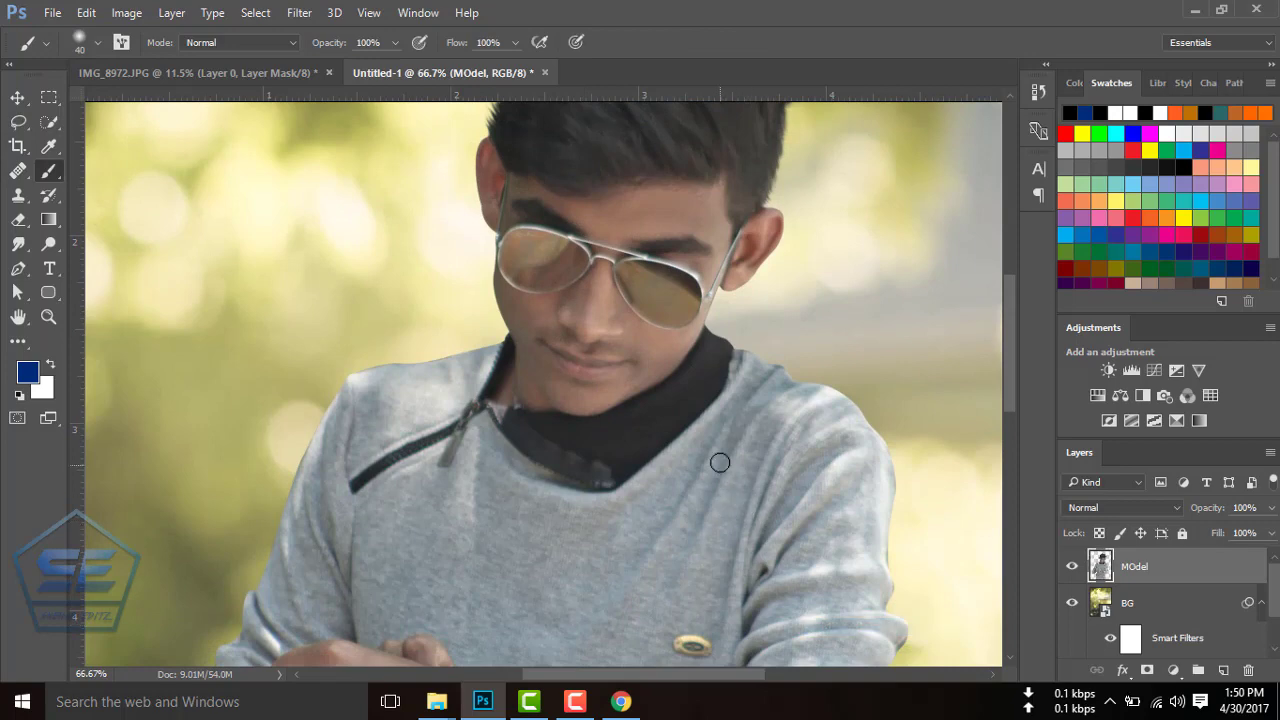
Select the Blur tool and set its strength to 52%.
{"action": "key", "text": "ctrl+0"}
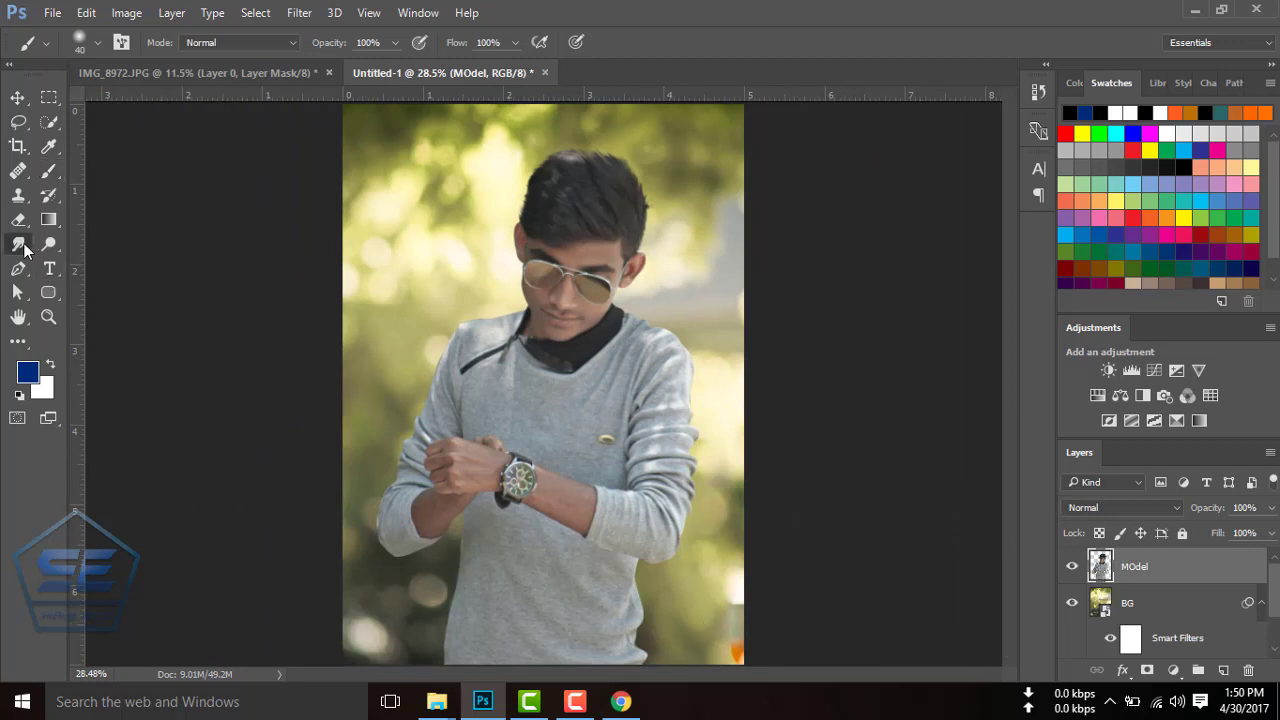
{"action": "left_click_drag", "start_coordinate": [18, 244], "coordinate": [92, 252]}
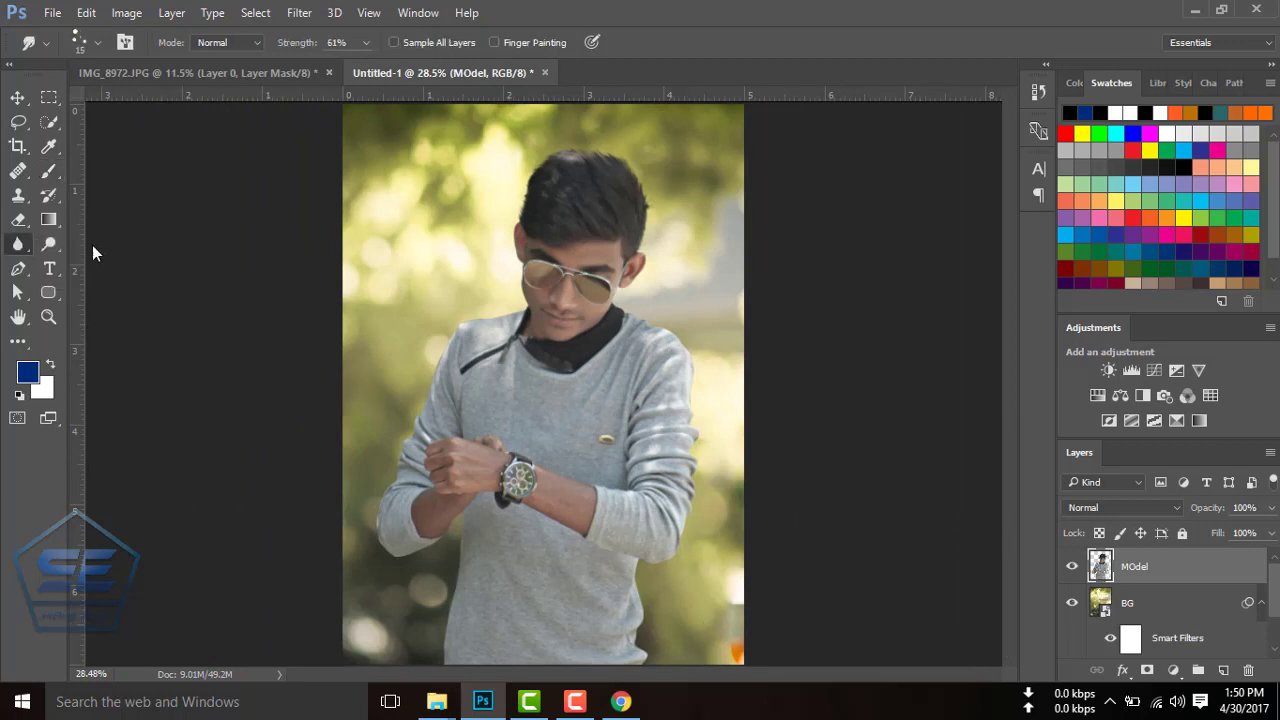
{"action": "left_click", "coordinate": [383, 44]}
{"action": "left_click_drag", "start_coordinate": [357, 67], "coordinate": [355, 67]}
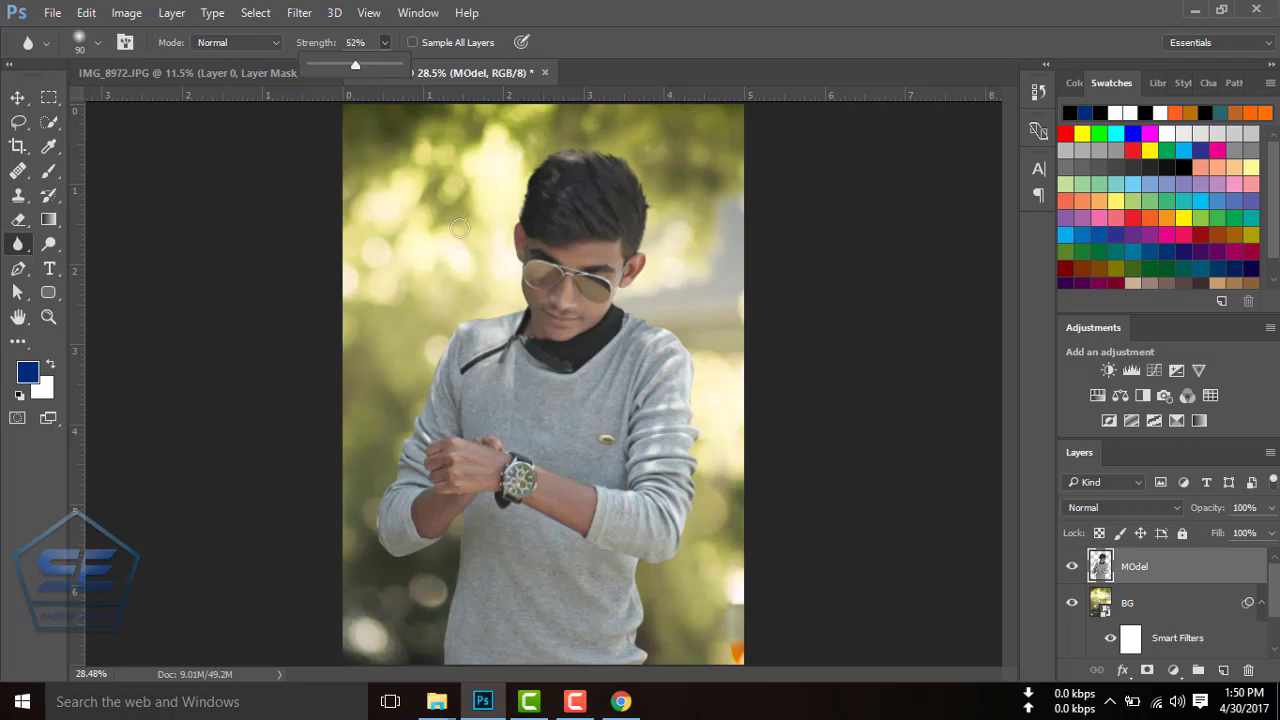
Blur the boy's shoulder and arm edges into the bokeh background.
{"action": "key", "text": "ctrl+plus"}
{"action": "key", "text": "ctrl+plus"}
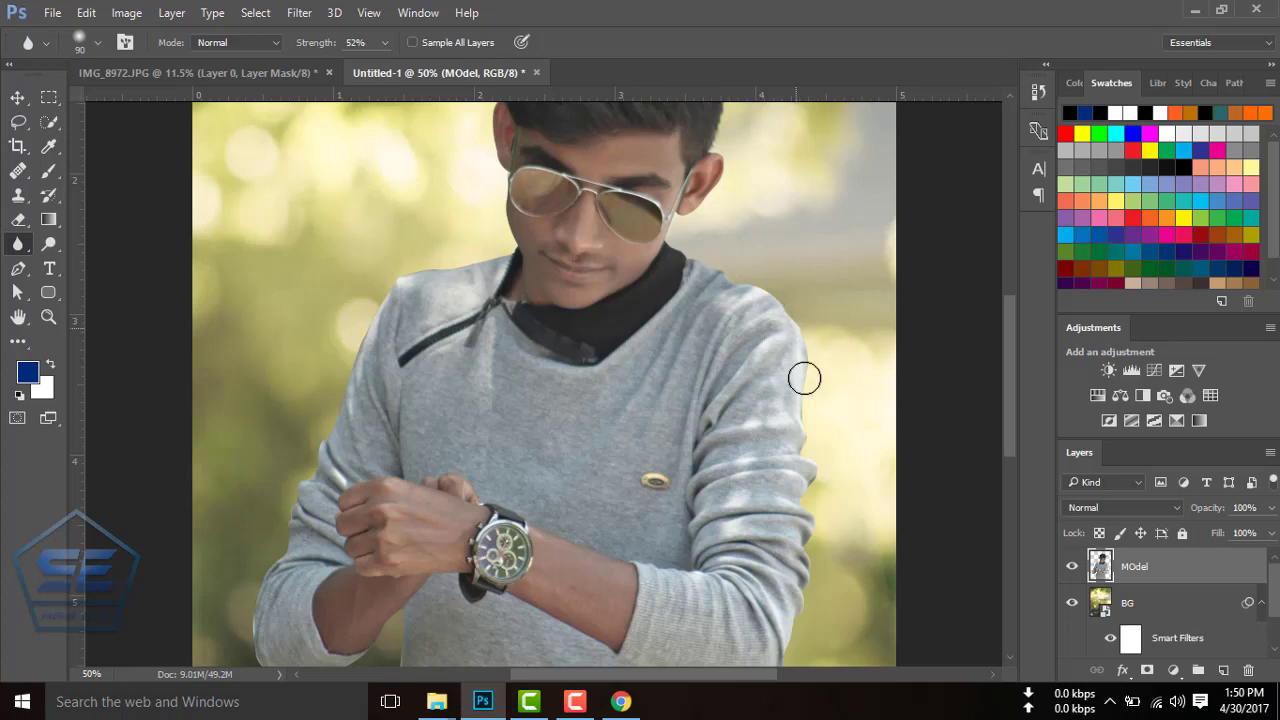
{"action": "scroll", "coordinate": [800, 440], "scroll_direction": "down", "scroll_amount": 1}
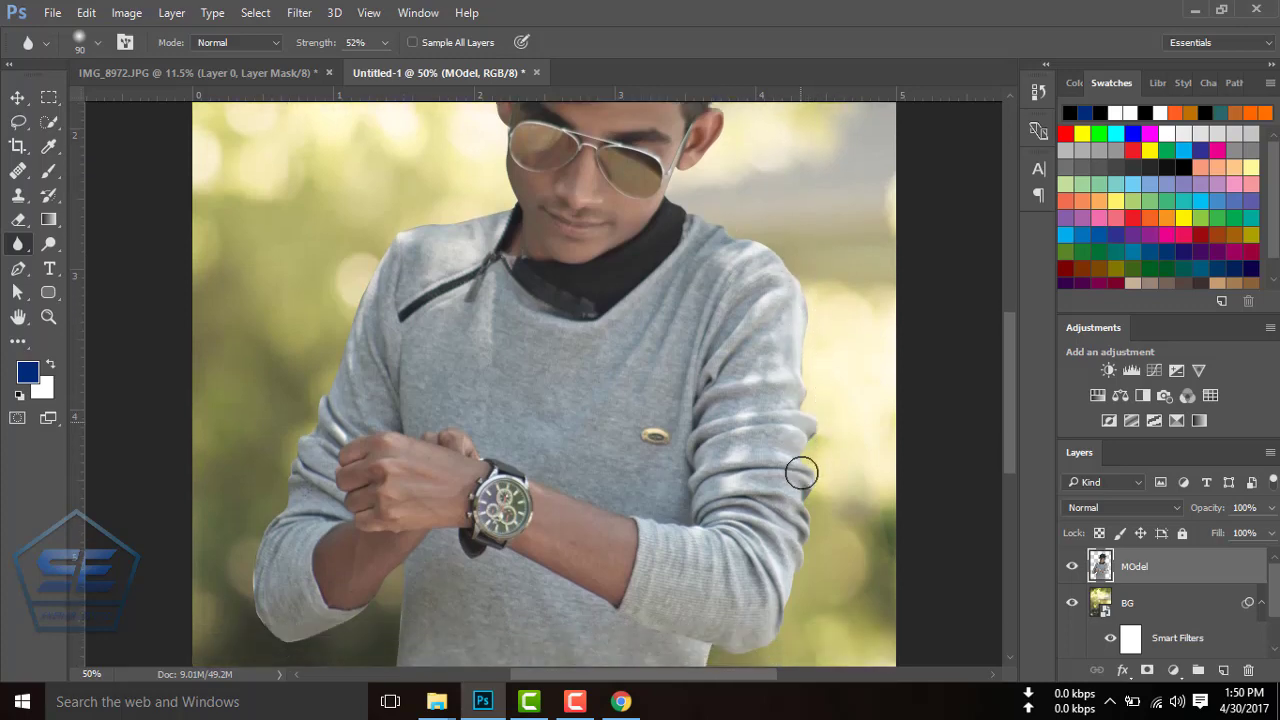
{"action": "scroll", "coordinate": [803, 469], "scroll_direction": "down", "scroll_amount": 2}
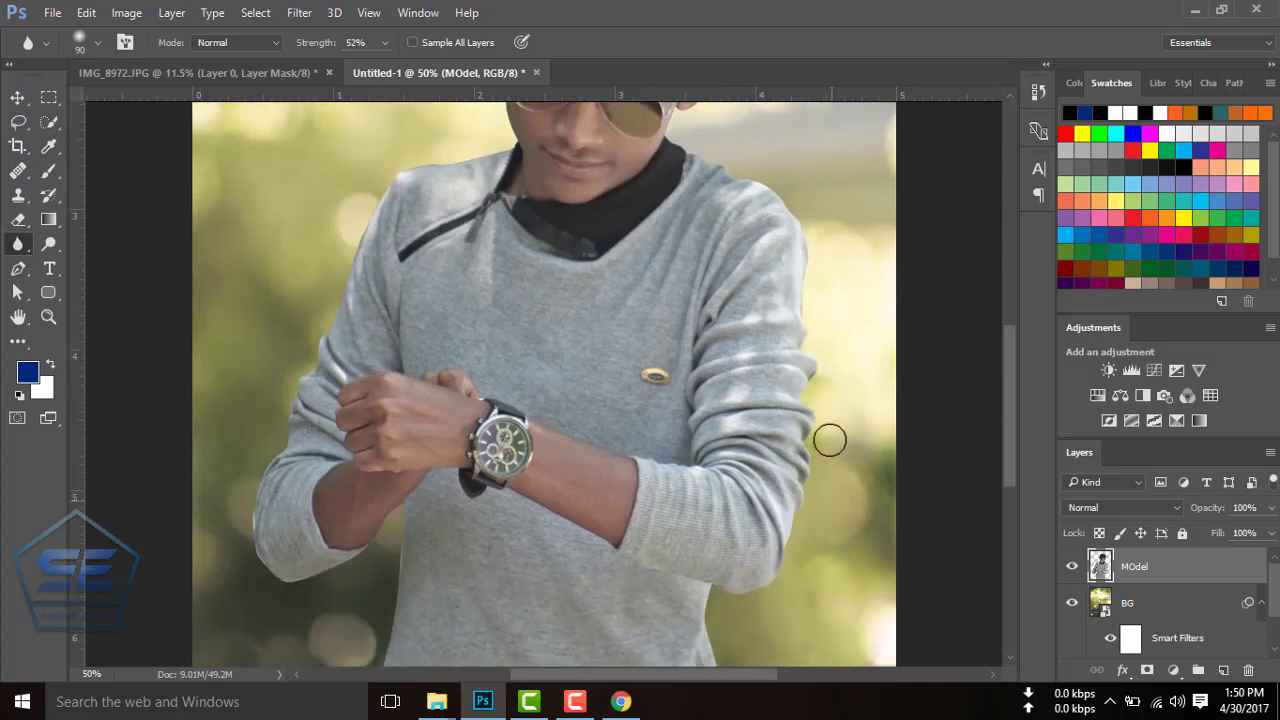
{"action": "scroll", "coordinate": [829, 437], "scroll_direction": "down", "scroll_amount": 3}
{"action": "scroll", "coordinate": [729, 586], "scroll_direction": "down", "scroll_amount": 2}
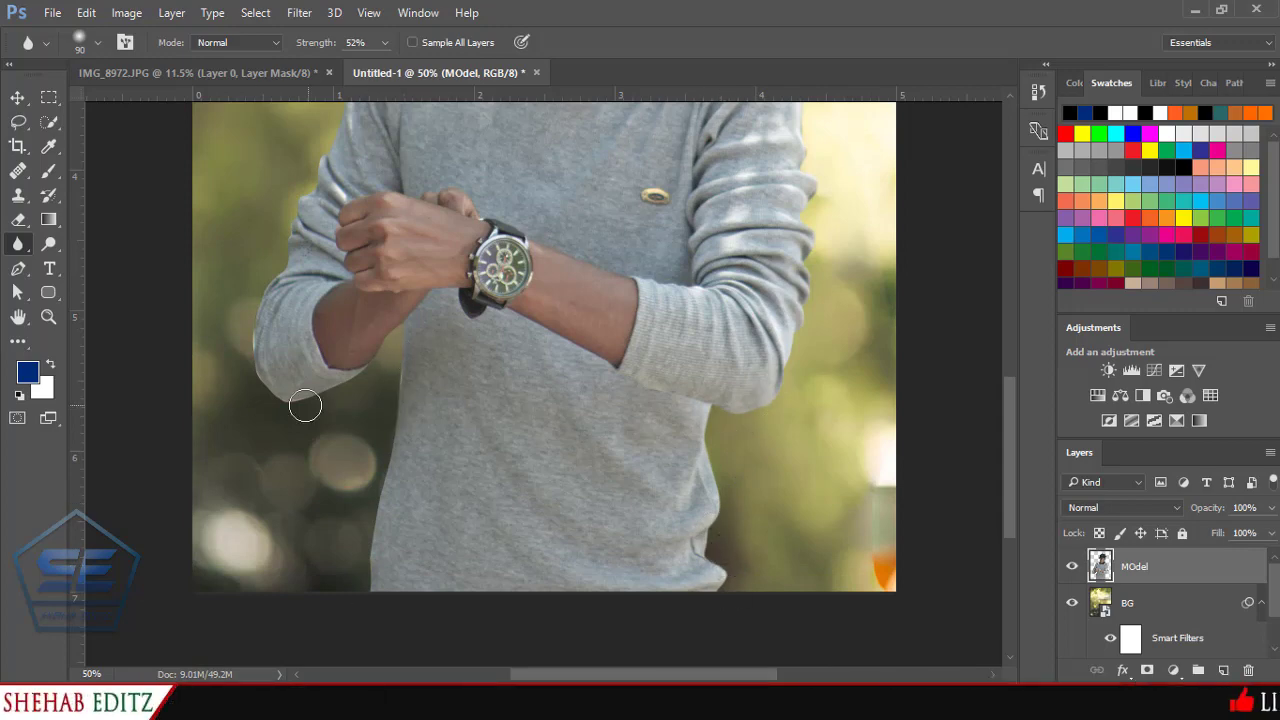
{"action": "scroll", "coordinate": [251, 371], "scroll_direction": "up", "scroll_amount": 1}
{"action": "scroll", "coordinate": [291, 286], "scroll_direction": "up", "scroll_amount": 3}
{"action": "scroll", "coordinate": [299, 404], "scroll_direction": "up", "scroll_amount": 2}
{"action": "scroll", "coordinate": [491, 214], "scroll_direction": "up", "scroll_amount": 1}
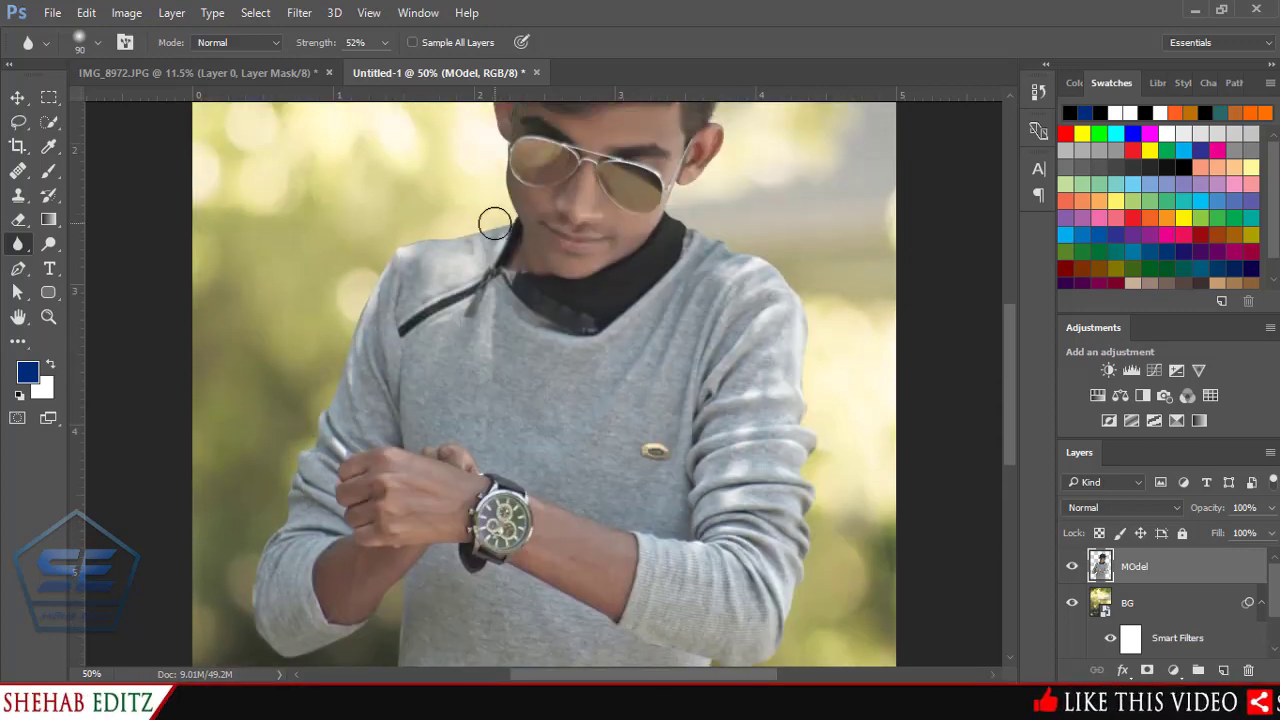
{"action": "scroll", "coordinate": [474, 263], "scroll_direction": "up", "scroll_amount": 3}
{"action": "scroll", "coordinate": [677, 306], "scroll_direction": "up", "scroll_amount": 2}
{"action": "key", "text": "ctrl+0"}
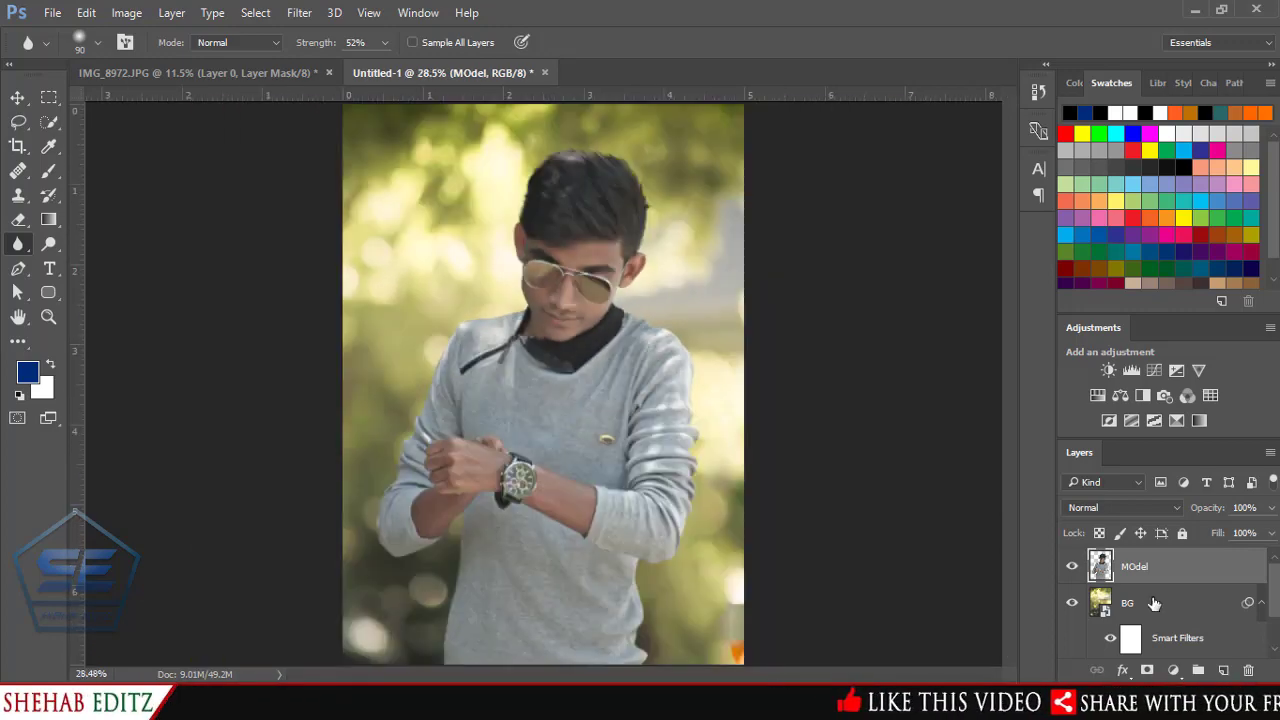
With BG selected, crop to extend the canvas outward at the top and both sides.
{"action": "left_click", "coordinate": [1130, 603]}
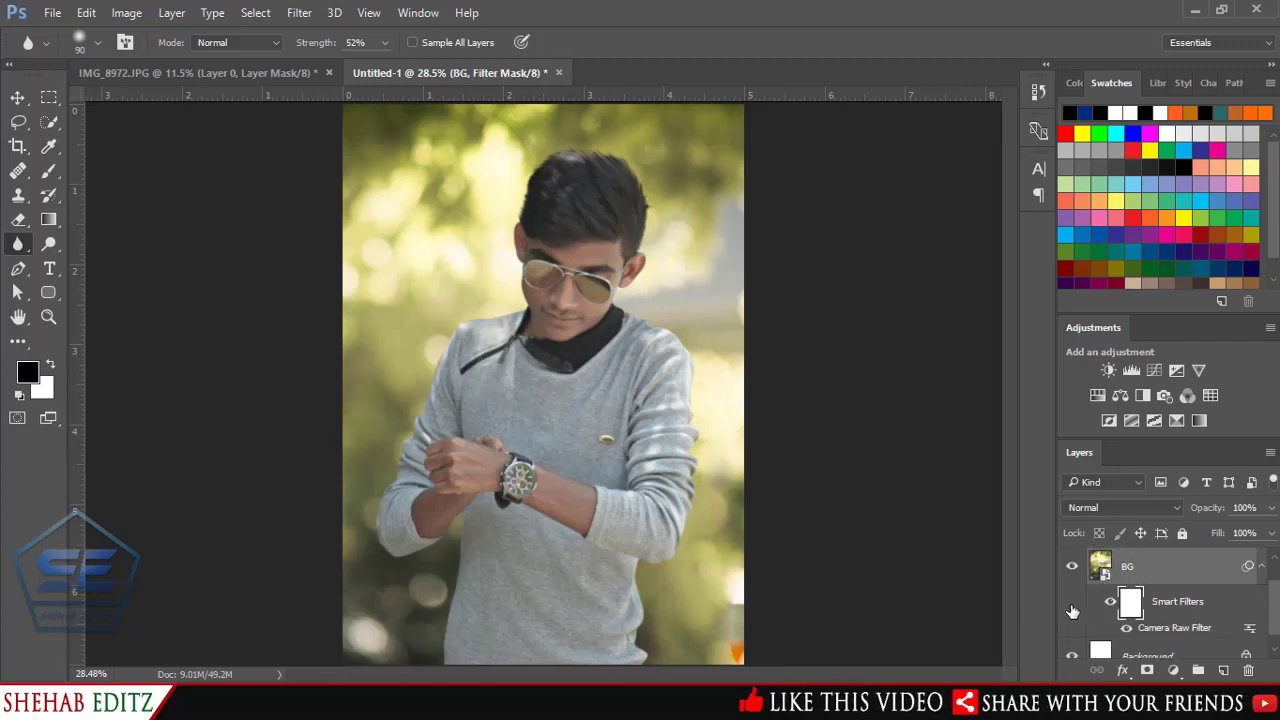
{"action": "left_click", "coordinate": [18, 168]}
{"action": "left_click", "coordinate": [16, 147]}
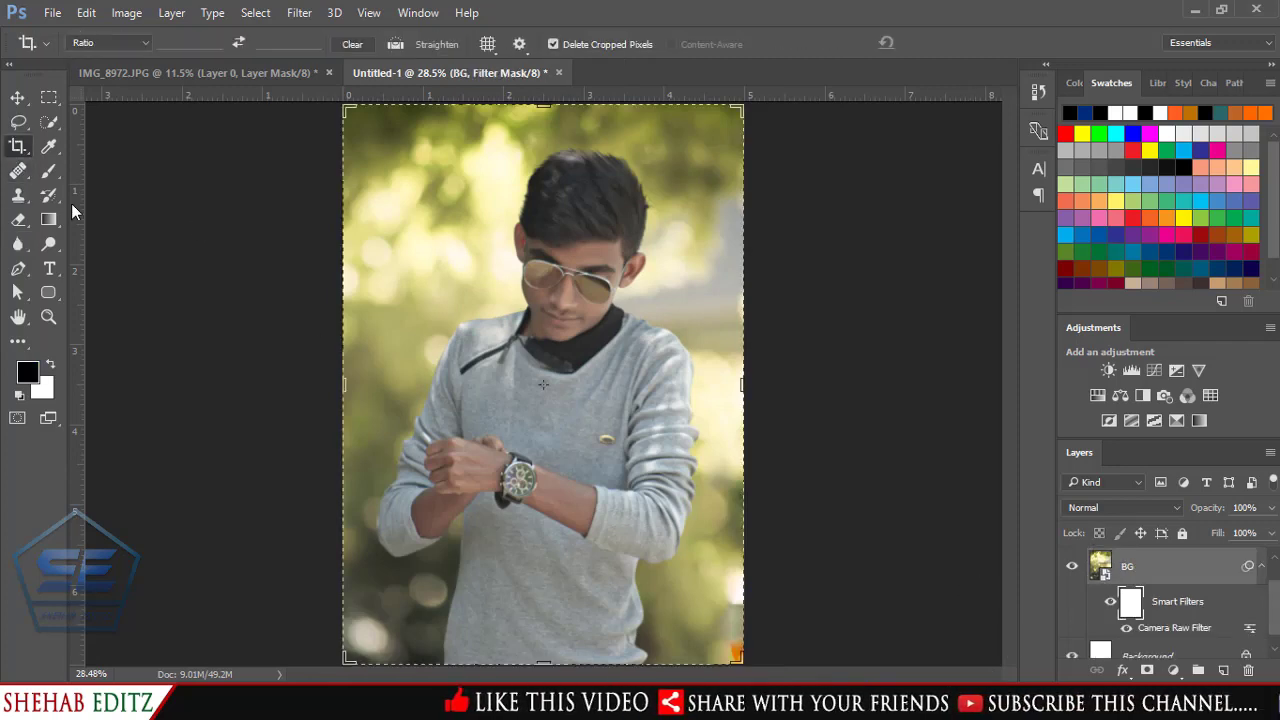
{"action": "left_click_drag", "start_coordinate": [345, 386], "coordinate": [345, 386]}
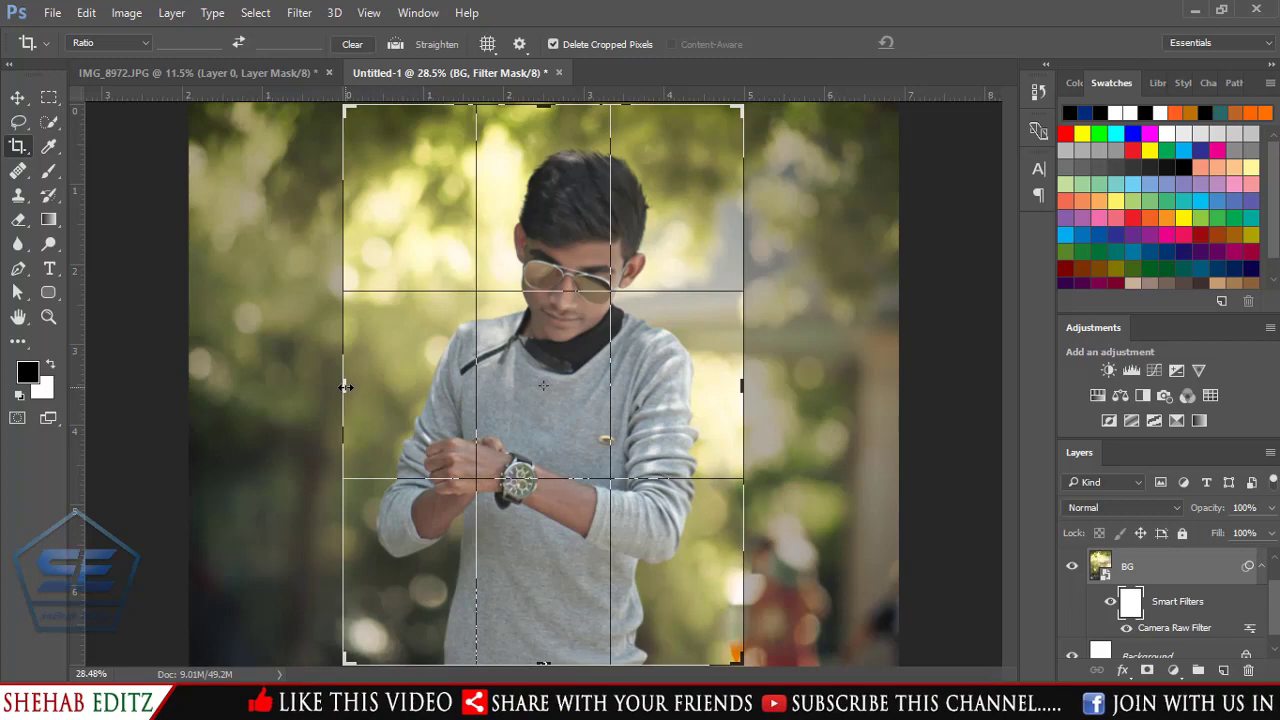
{"action": "left_click_drag", "start_coordinate": [526, 312], "coordinate": [526, 372]}
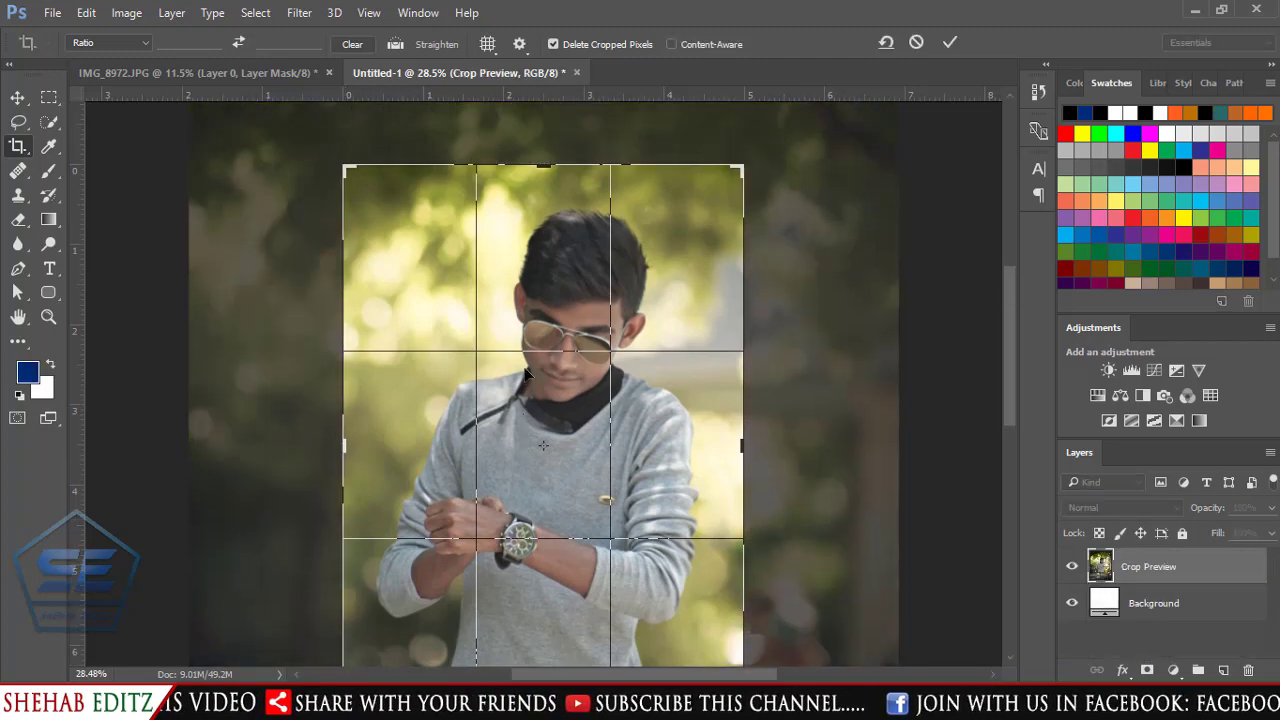
{"action": "left_click_drag", "start_coordinate": [548, 164], "coordinate": [546, 147]}
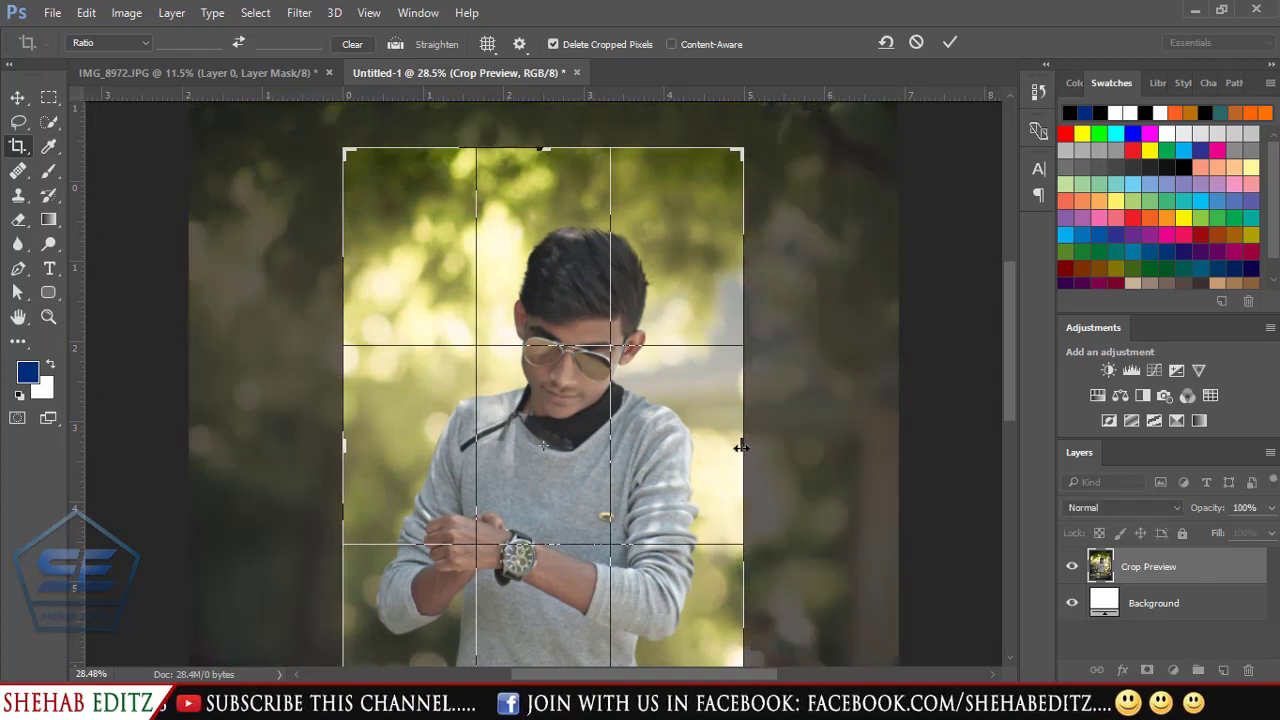
{"action": "left_click_drag", "start_coordinate": [741, 447], "coordinate": [751, 445]}
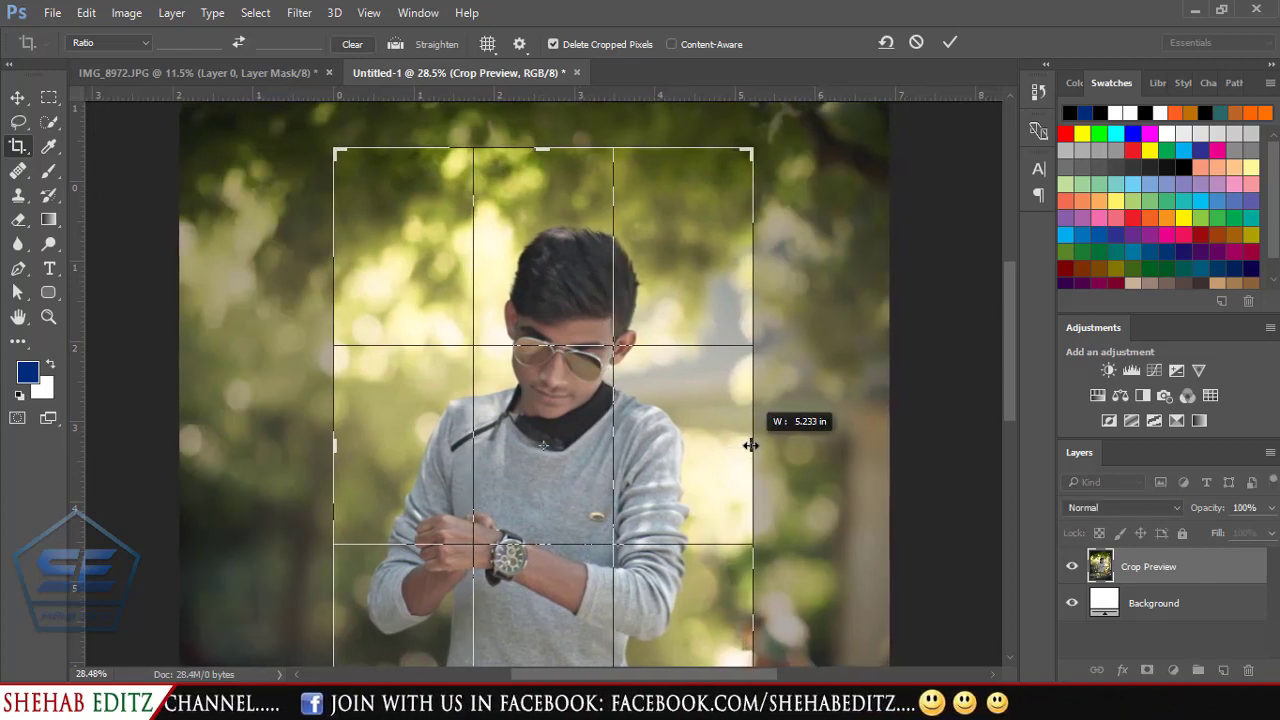
{"action": "left_click_drag", "start_coordinate": [634, 476], "coordinate": [639, 475]}
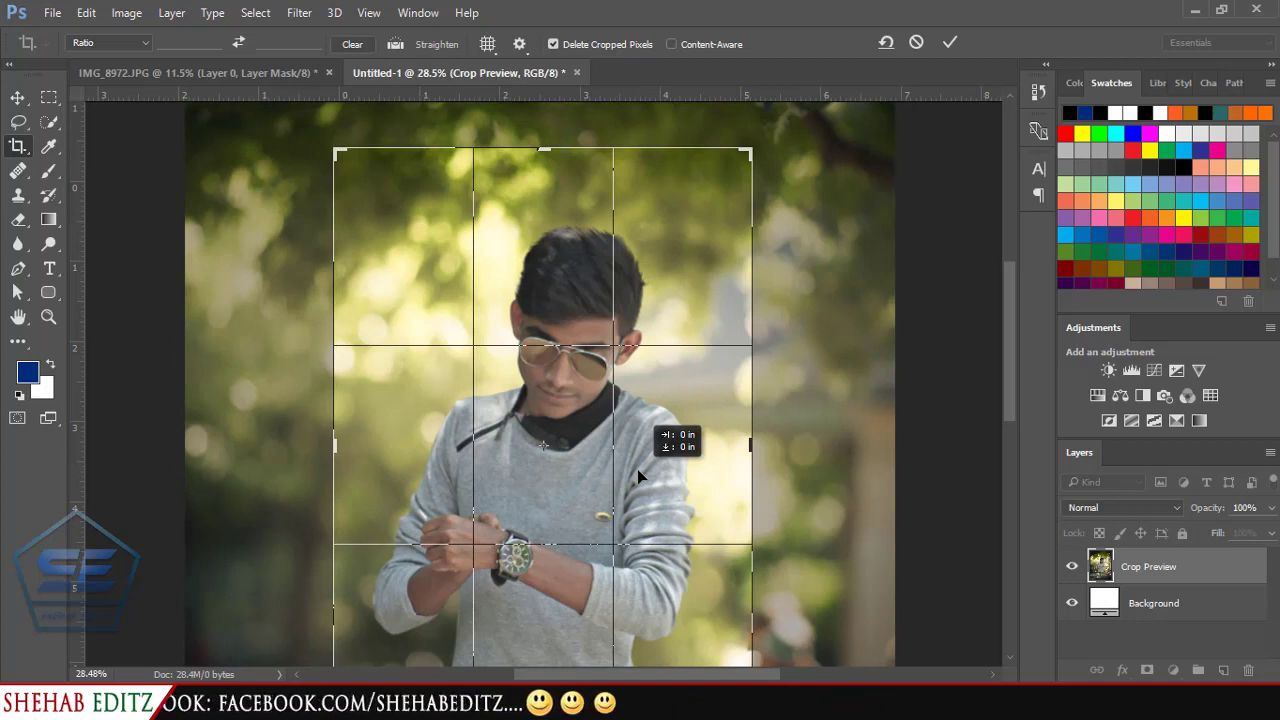
{"action": "left_click_drag", "start_coordinate": [640, 476], "coordinate": [642, 454]}
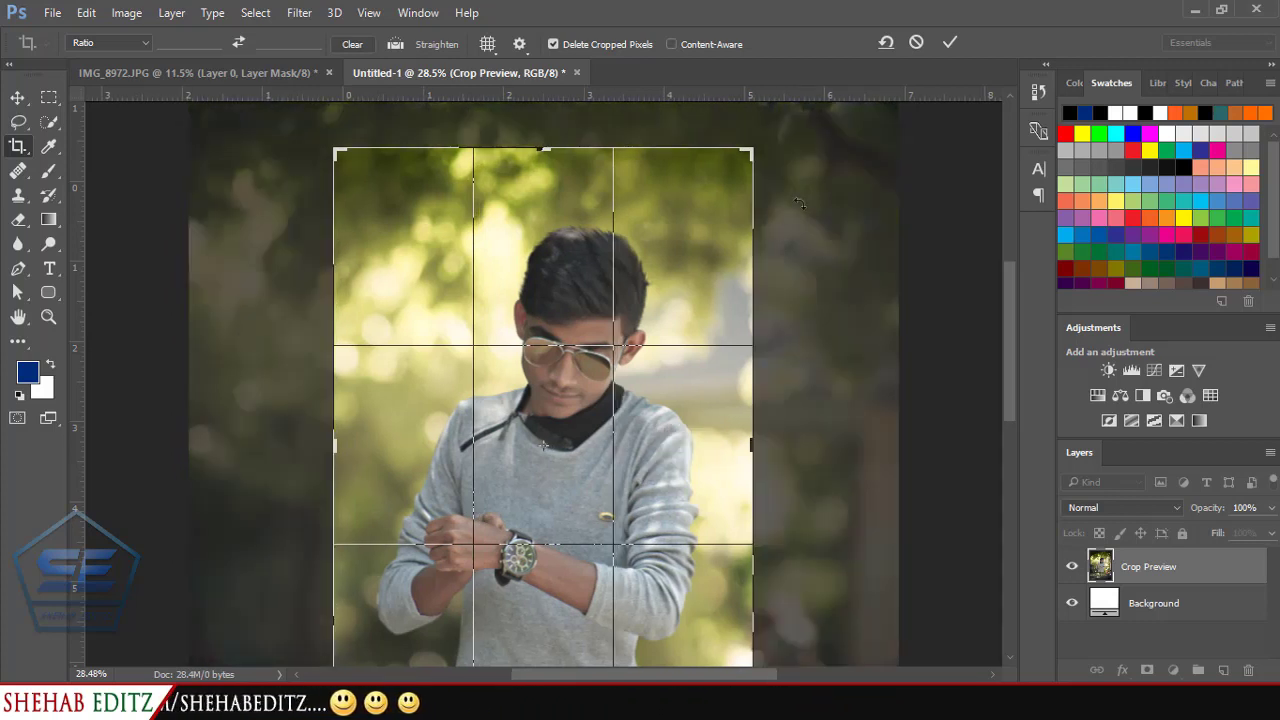
{"action": "left_click", "coordinate": [940, 45]}
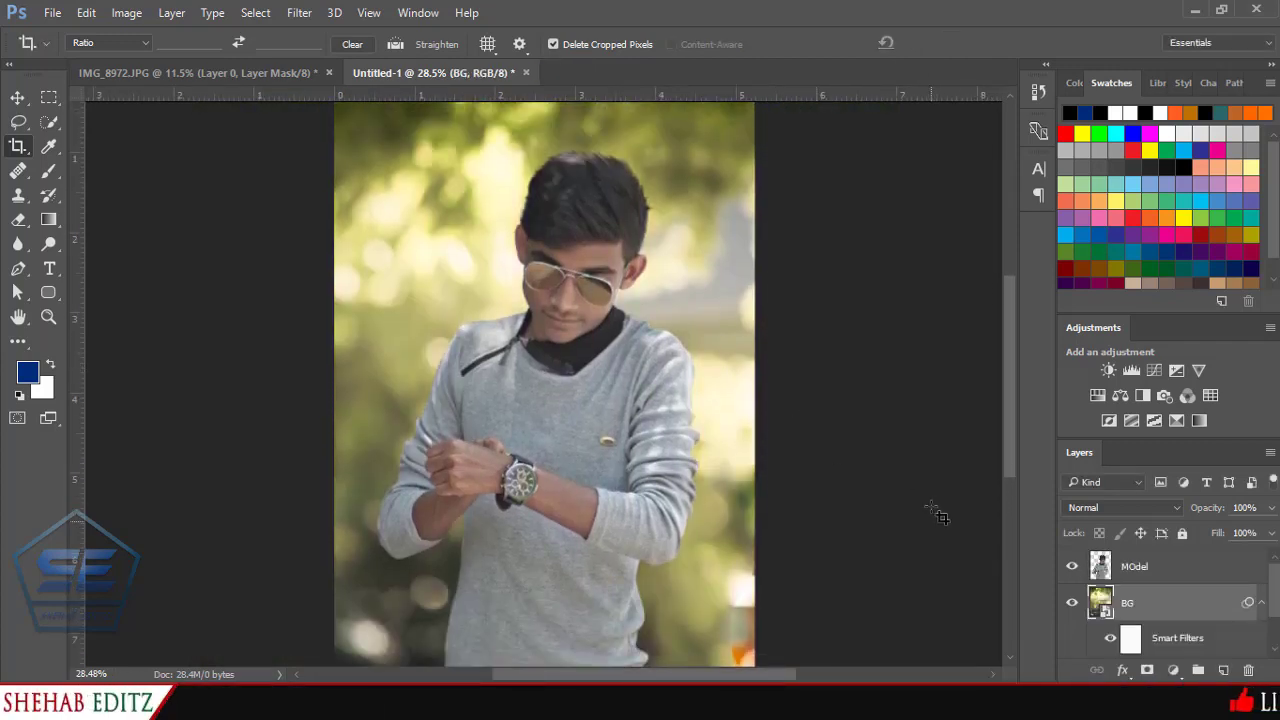
Move the BG bokeh photo down about 0.913 in to fill the enlarged frame.
{"action": "scroll", "coordinate": [937, 513], "scroll_direction": "up", "scroll_amount": 3}
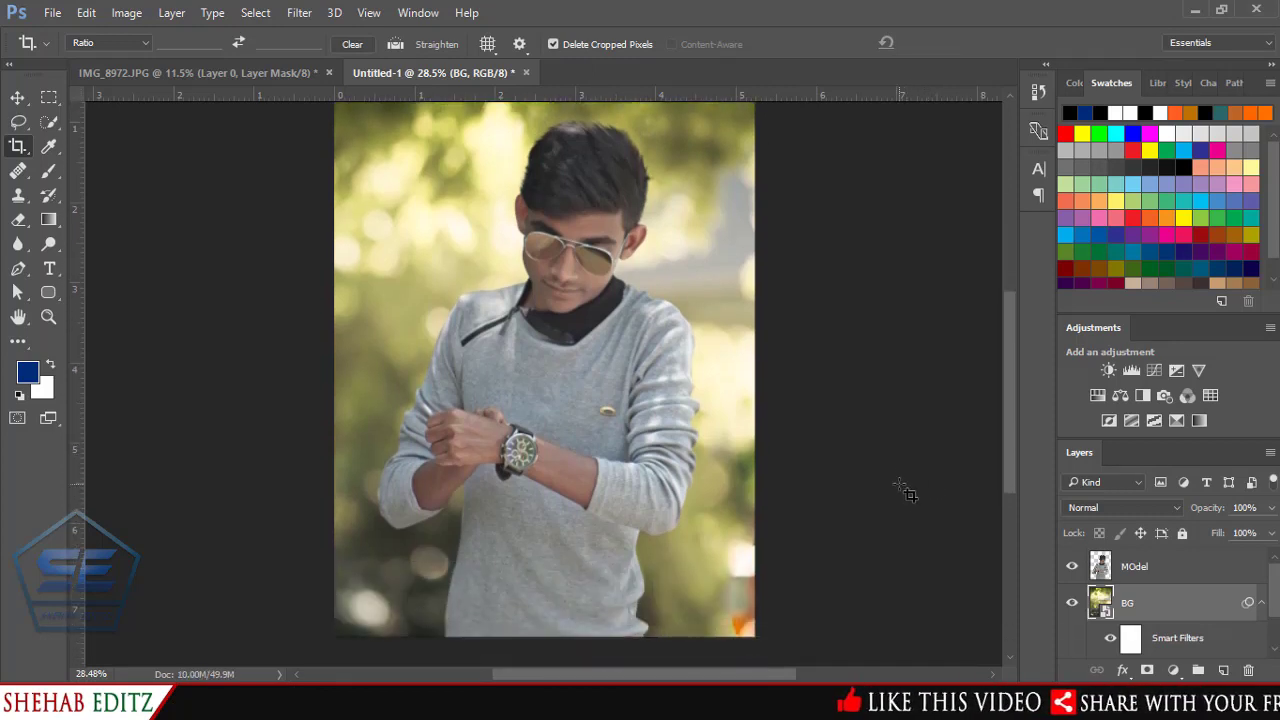
{"action": "scroll", "coordinate": [905, 490], "scroll_direction": "up", "scroll_amount": 1}
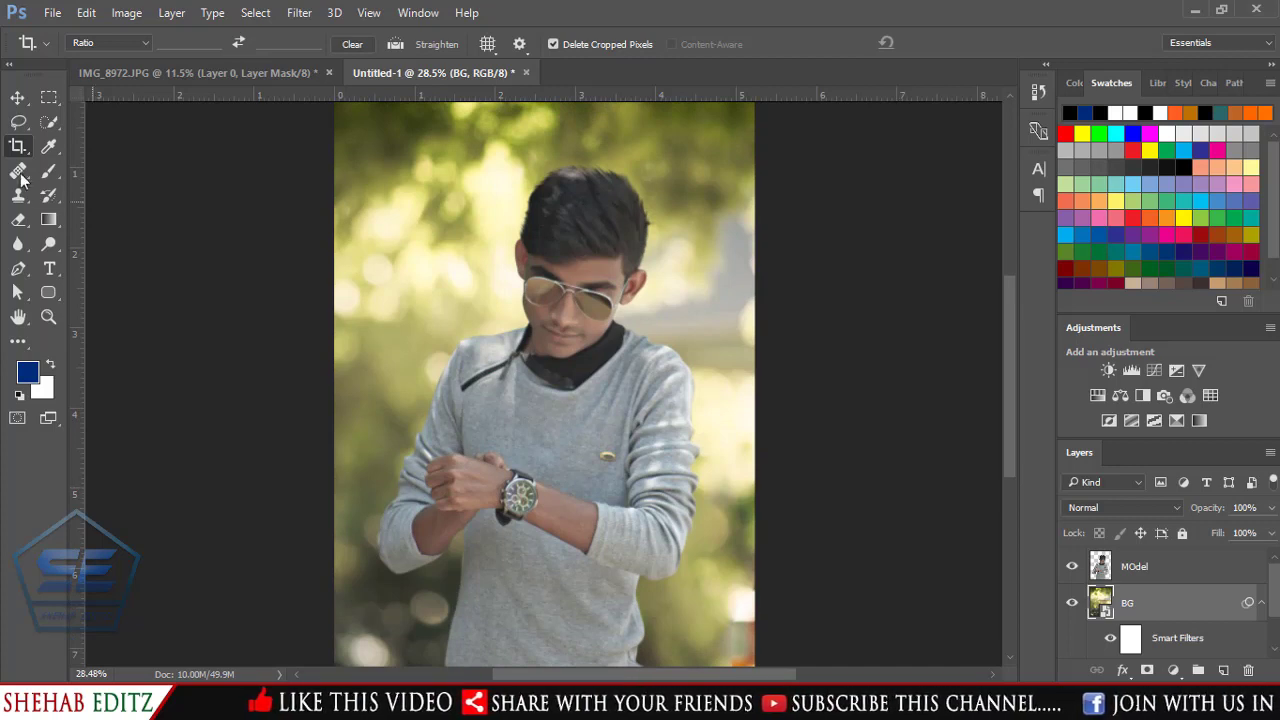
{"action": "left_click", "coordinate": [17, 97]}
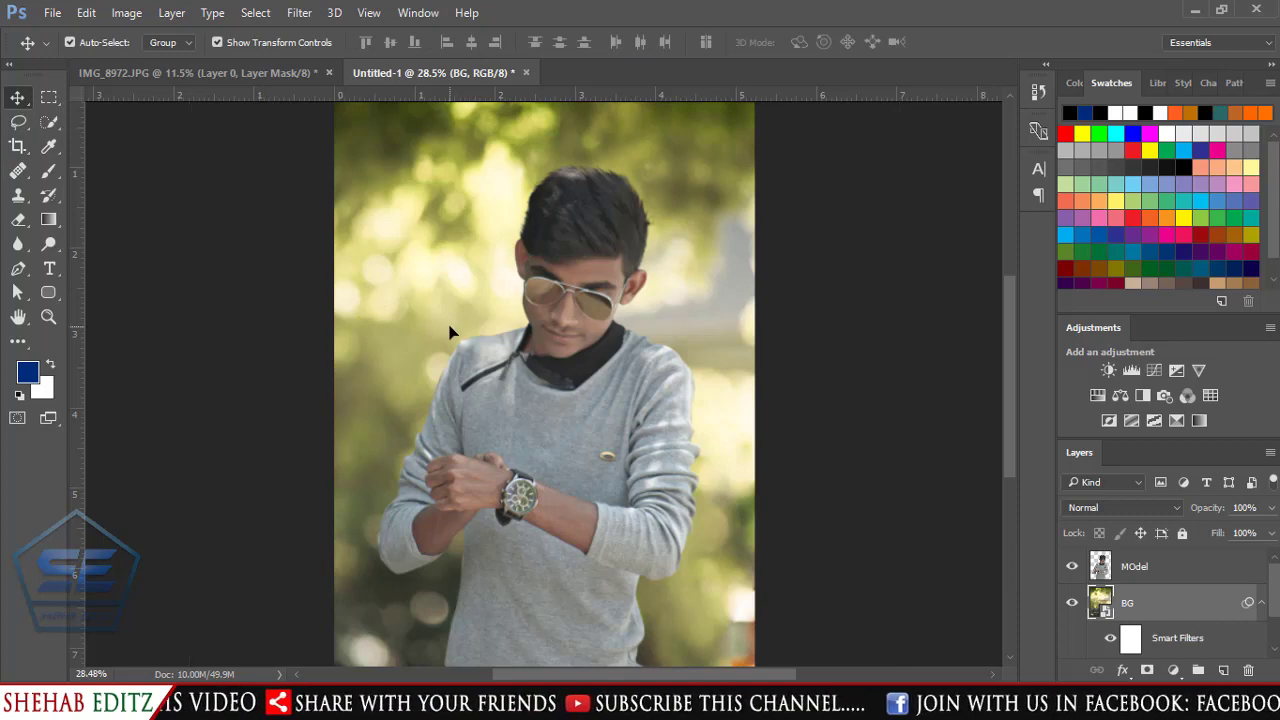
{"action": "left_click_drag", "start_coordinate": [449, 334], "coordinate": [449, 260]}
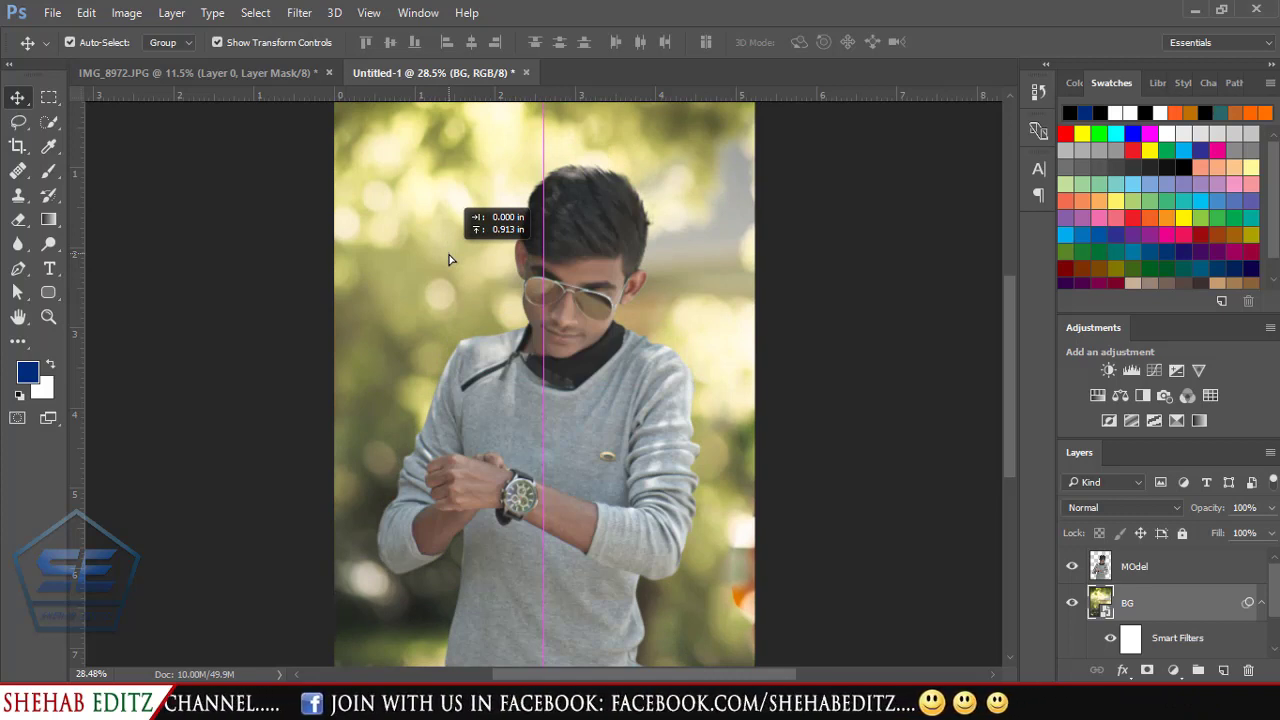
{"action": "left_click_drag", "start_coordinate": [449, 260], "coordinate": [449, 260]}
{"action": "left_click", "coordinate": [955, 352]}
{"action": "scroll", "coordinate": [905, 468], "scroll_direction": "up", "scroll_amount": 2}
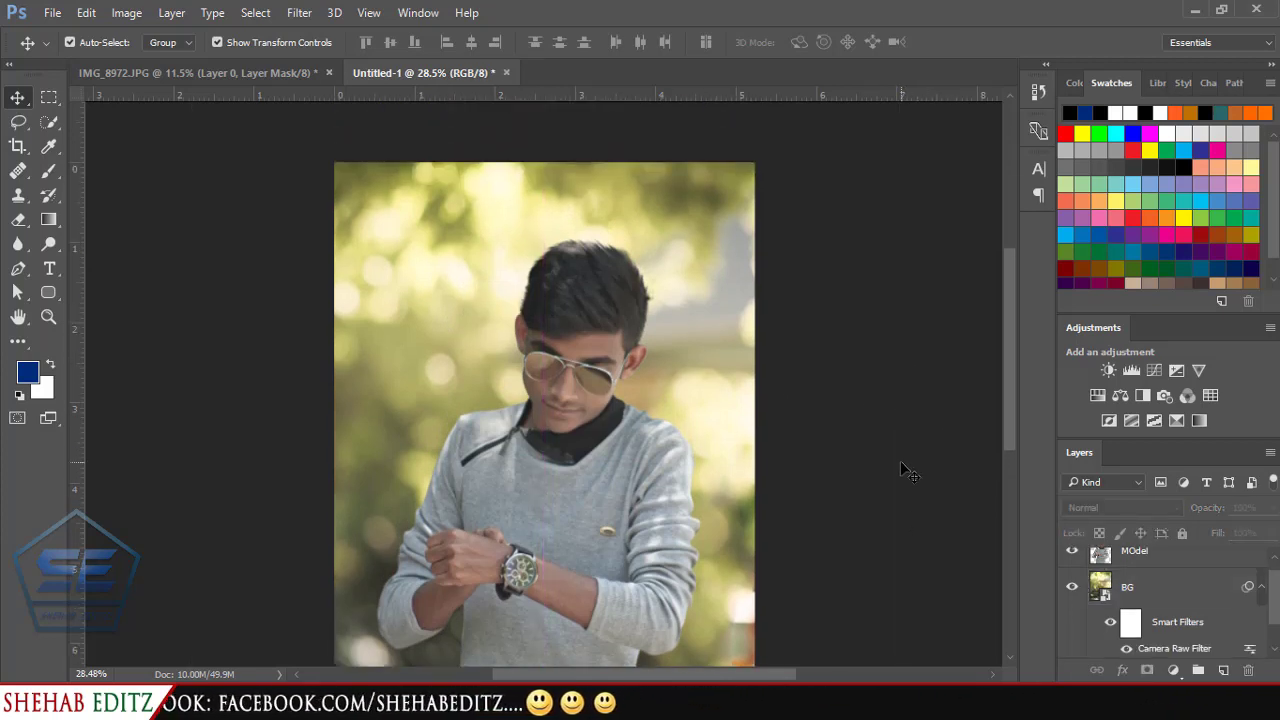
{"action": "scroll", "coordinate": [900, 458], "scroll_direction": "down", "scroll_amount": 1}
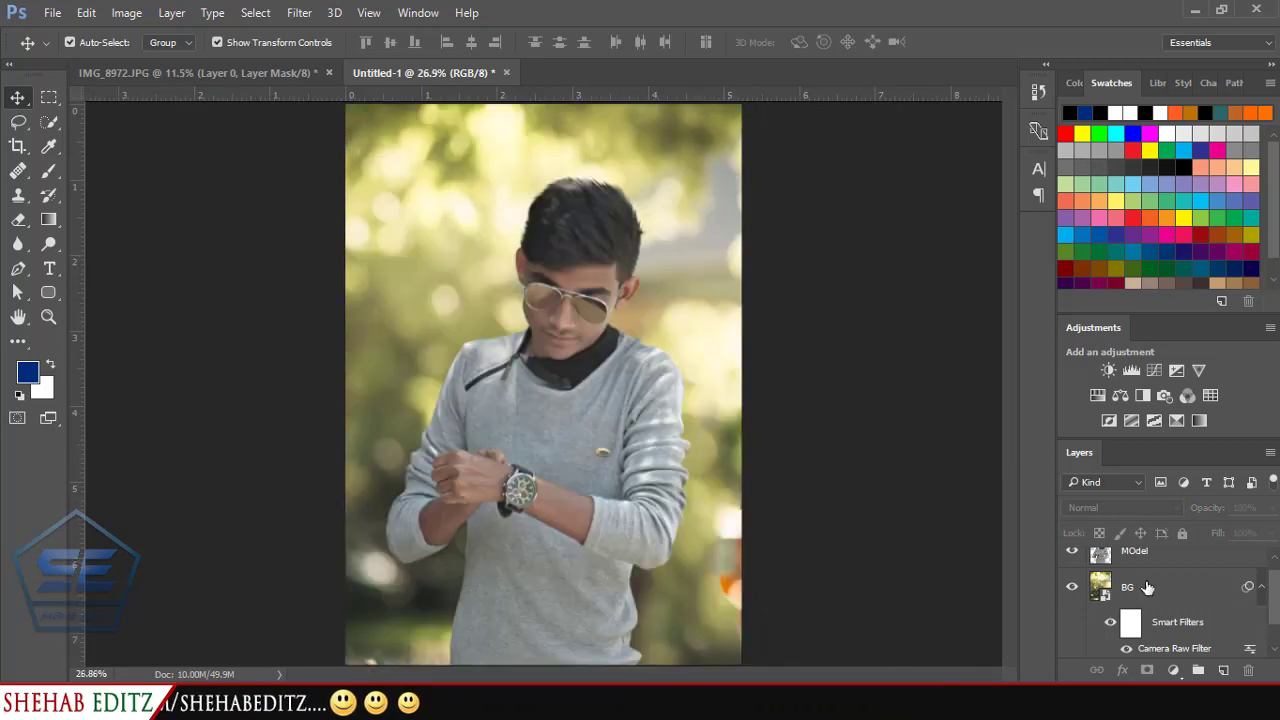
On MOdel, lasso around the head and the hand, watch and forearm.
{"action": "left_click", "coordinate": [1099, 566]}
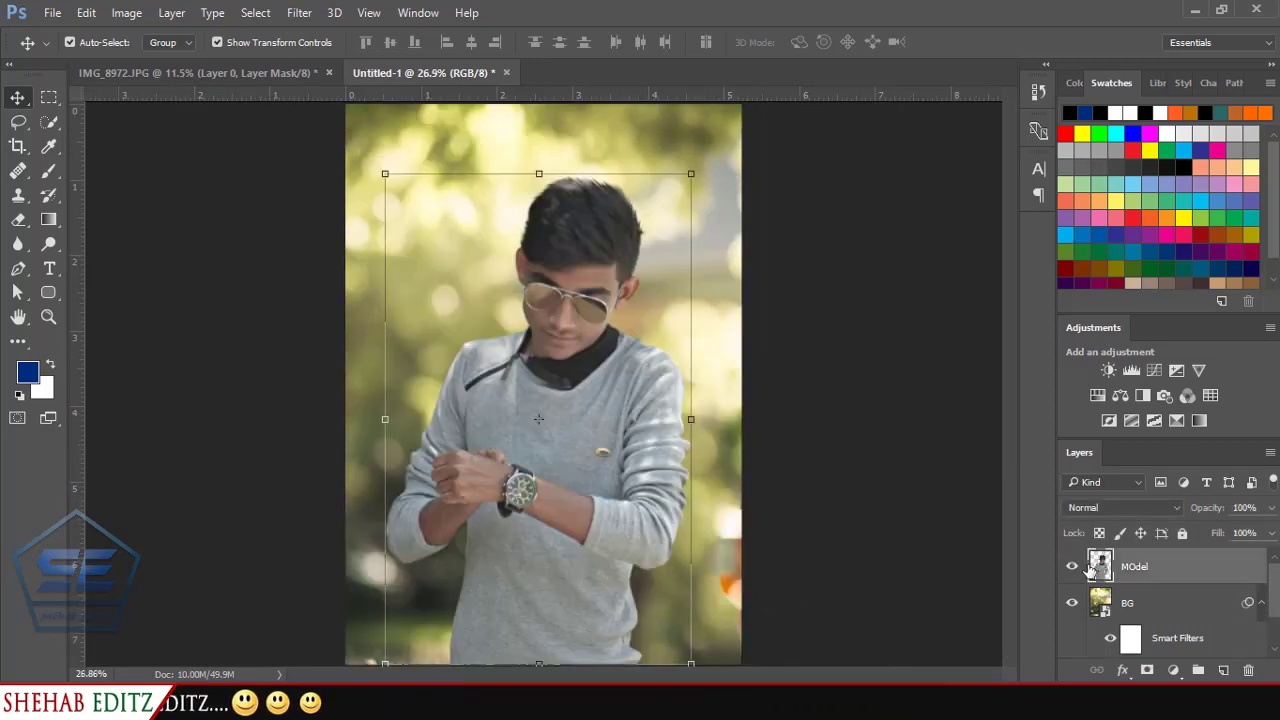
{"action": "left_click", "coordinate": [18, 121]}
{"action": "scroll", "coordinate": [548, 242], "scroll_direction": "up", "scroll_amount": 2}
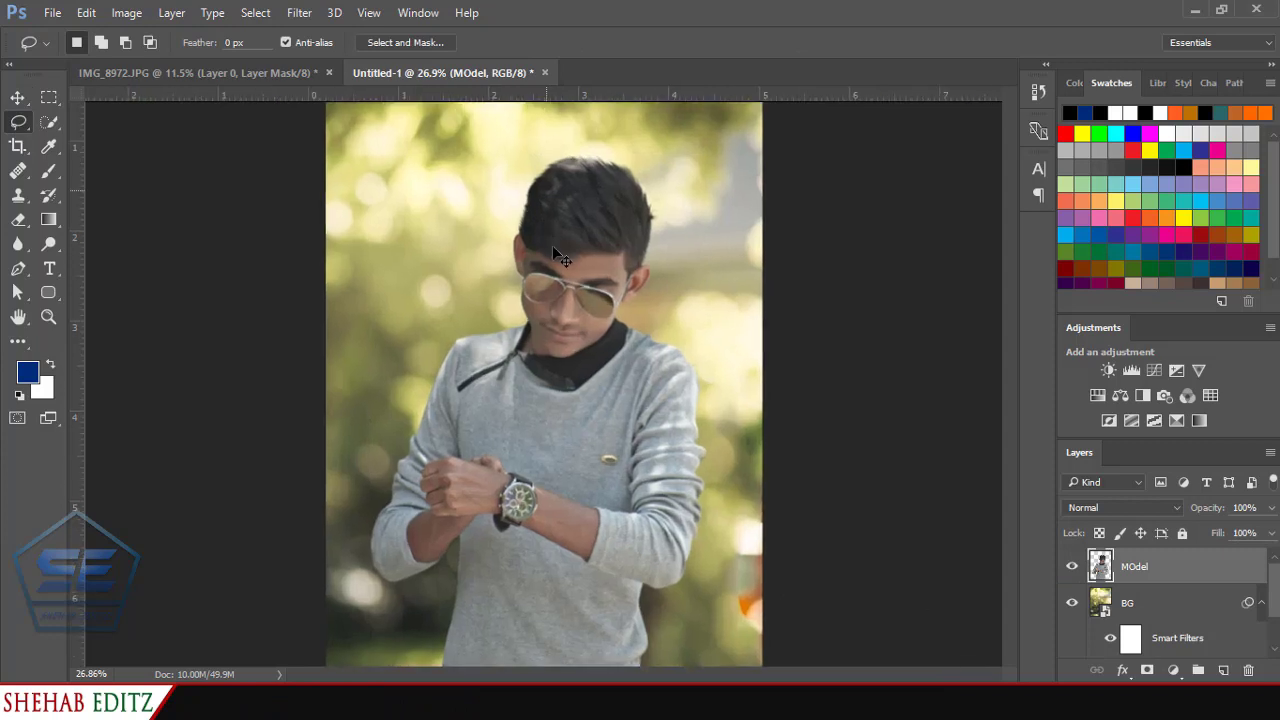
{"action": "scroll", "coordinate": [565, 290], "scroll_direction": "up", "scroll_amount": 3}
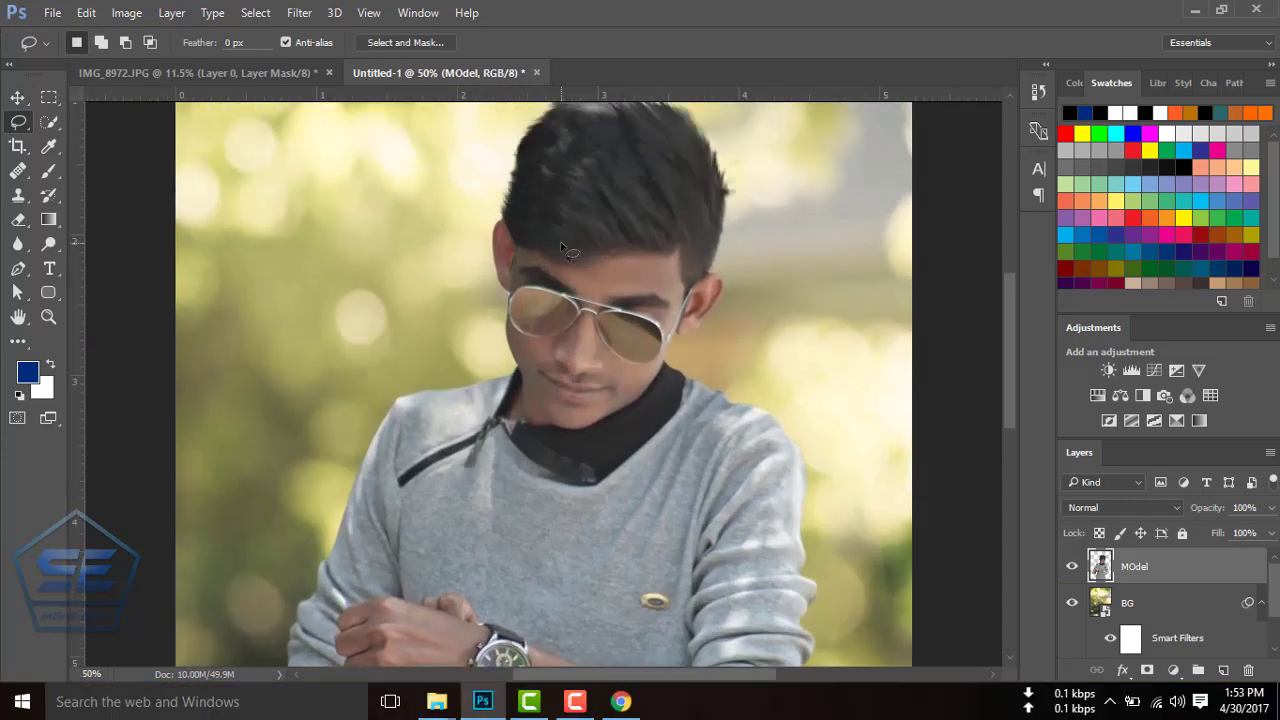
{"action": "left_click_drag", "start_coordinate": [524, 221], "coordinate": [484, 217]}
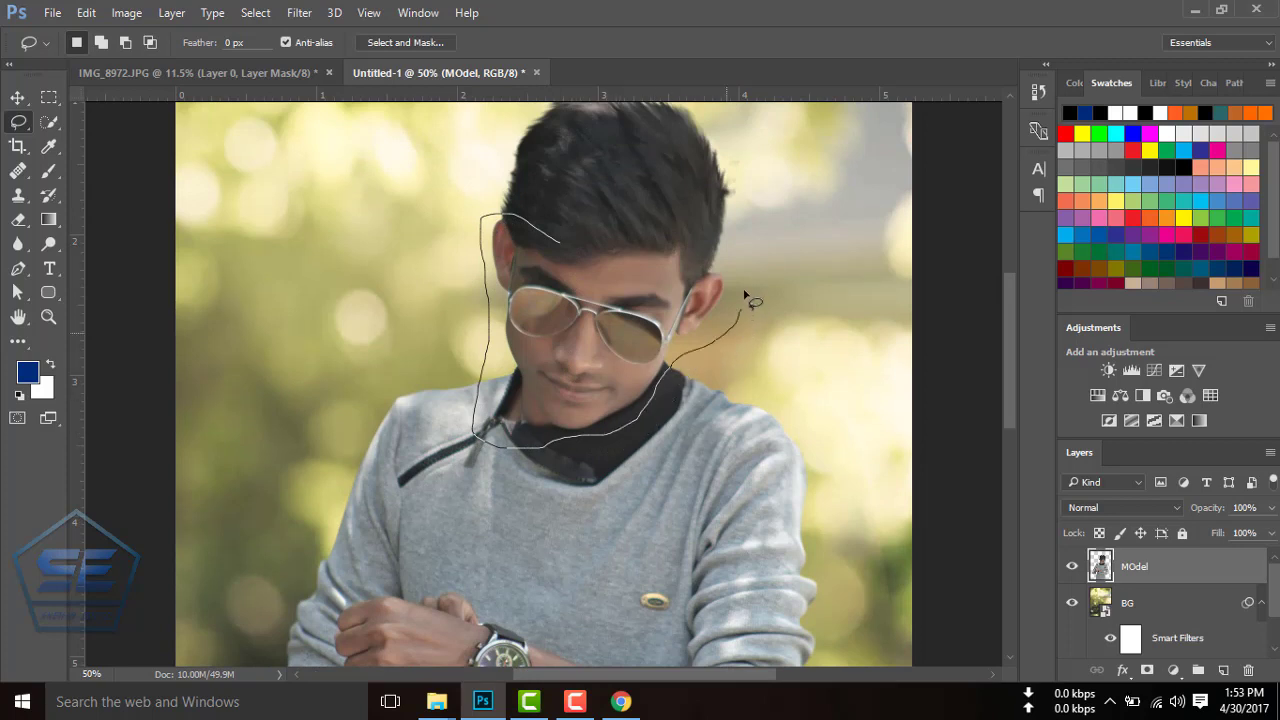
{"action": "left_click_drag", "start_coordinate": [690, 240], "coordinate": [558, 240]}
{"action": "scroll", "coordinate": [440, 430], "scroll_direction": "down", "scroll_amount": 3}
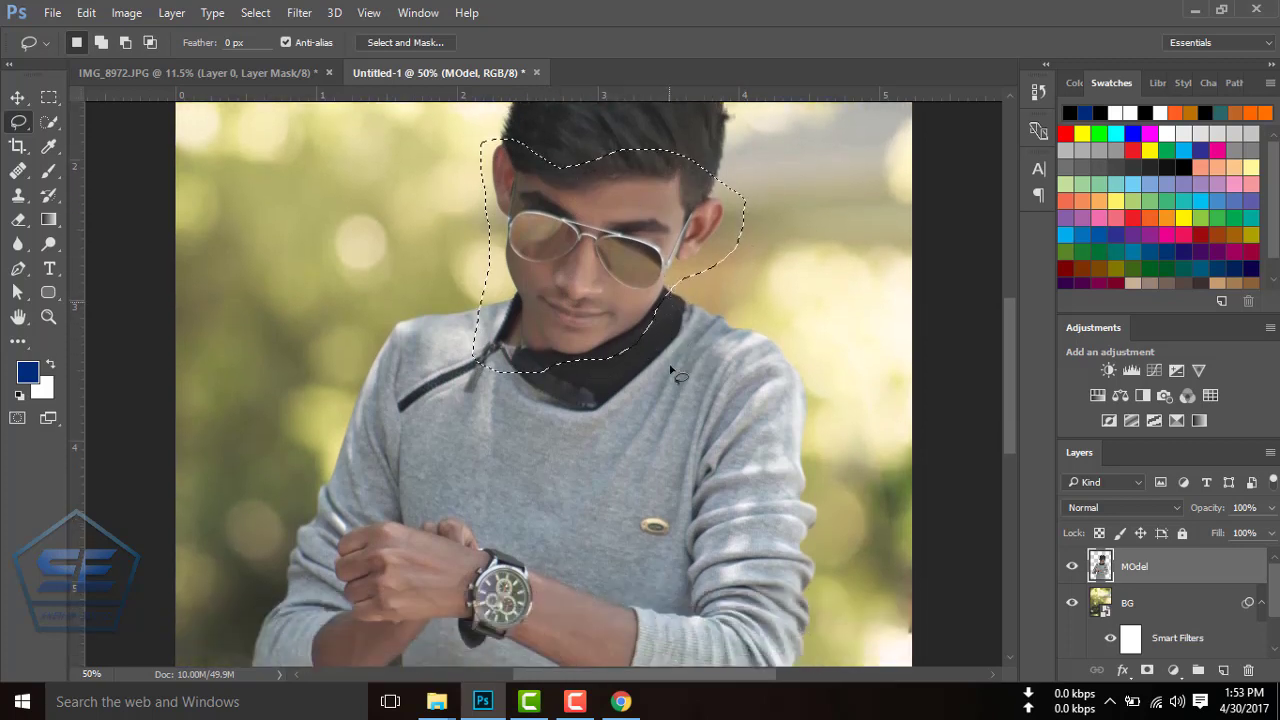
{"action": "scroll", "coordinate": [440, 430], "scroll_direction": "down", "scroll_amount": 3}
{"action": "scroll", "coordinate": [440, 430], "scroll_direction": "down", "scroll_amount": 1}
{"action": "left_click_drag", "start_coordinate": [385, 376], "coordinate": [348, 397]}
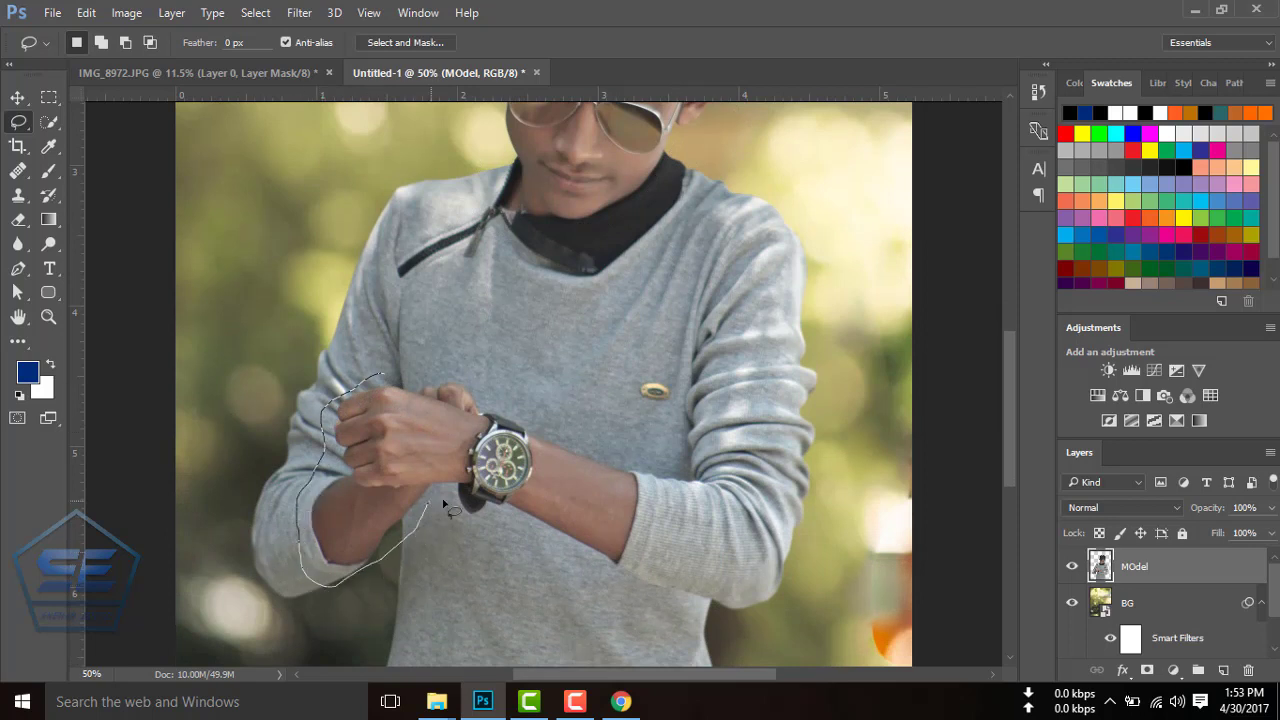
{"action": "left_click_drag", "start_coordinate": [501, 540], "coordinate": [604, 568]}
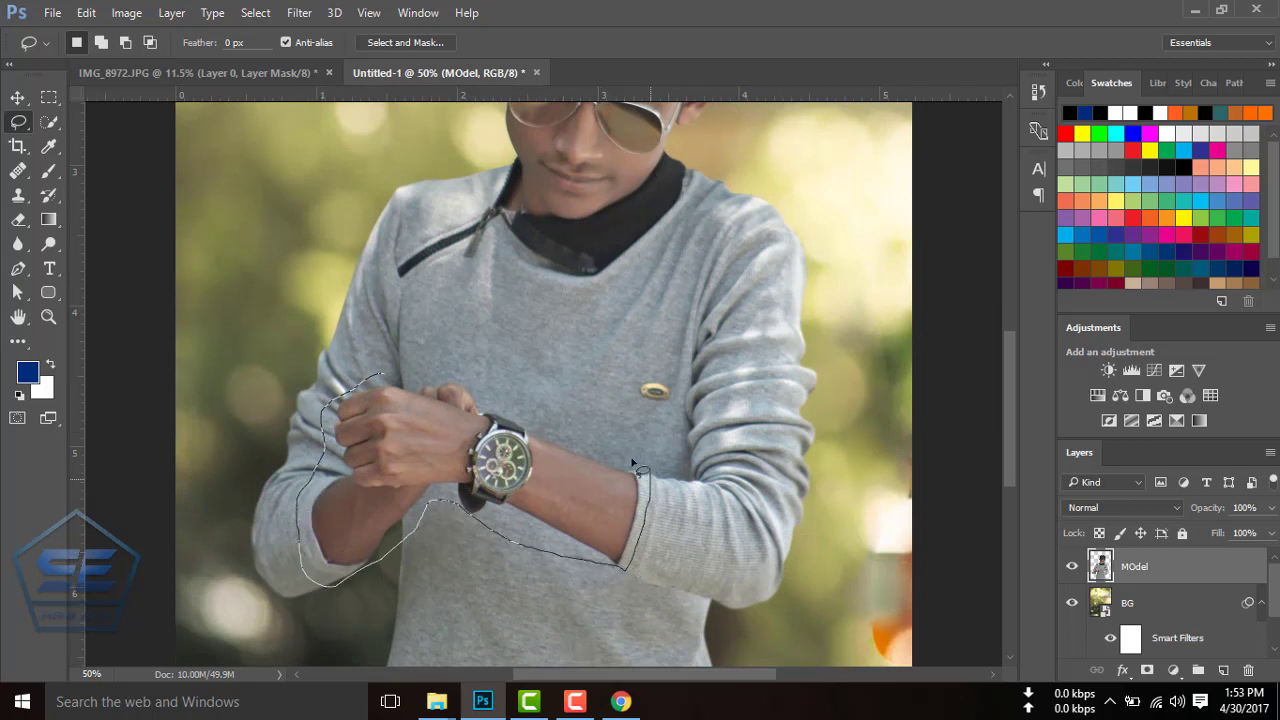
{"action": "left_click_drag", "start_coordinate": [374, 380], "coordinate": [376, 382]}
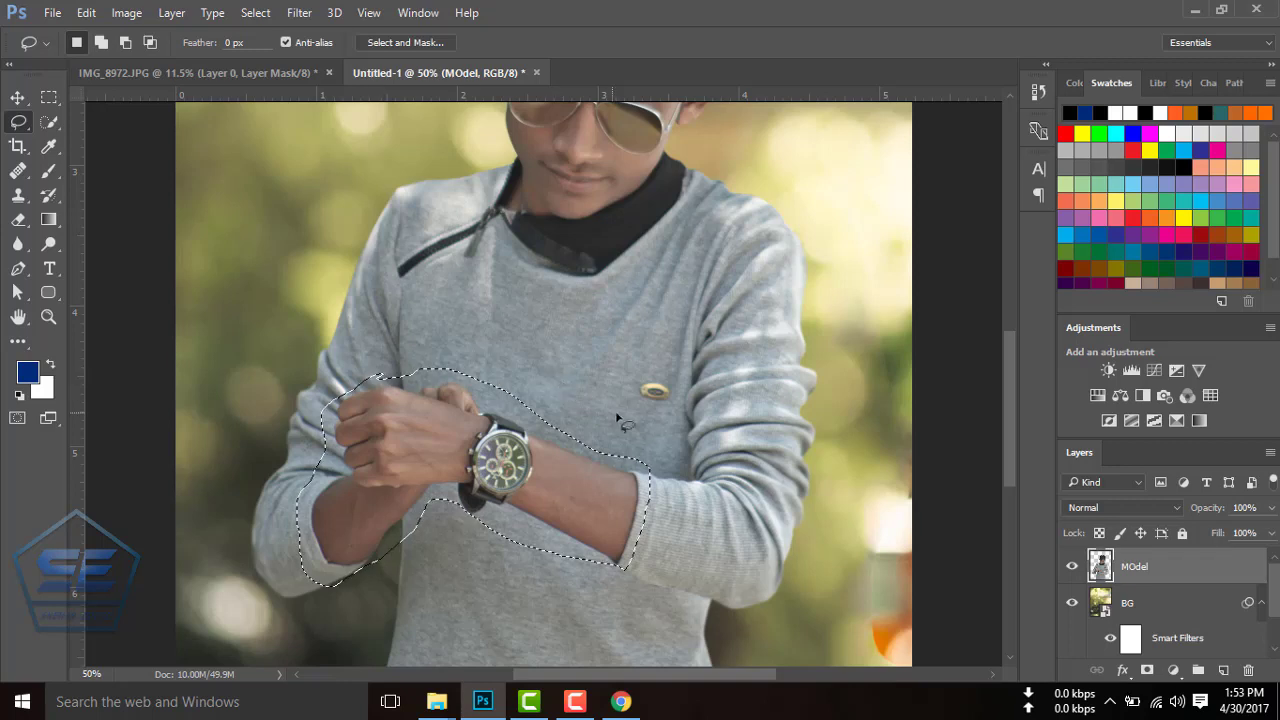
Add the head to the lasso selection and copy it to a new Layer 1.
{"action": "scroll", "coordinate": [600, 360], "scroll_direction": "up", "scroll_amount": 1}
{"action": "scroll", "coordinate": [610, 355], "scroll_direction": "up", "scroll_amount": 1}
{"action": "scroll", "coordinate": [625, 345], "scroll_direction": "up", "scroll_amount": 1}
{"action": "scroll", "coordinate": [625, 345], "scroll_direction": "up", "scroll_amount": 1}
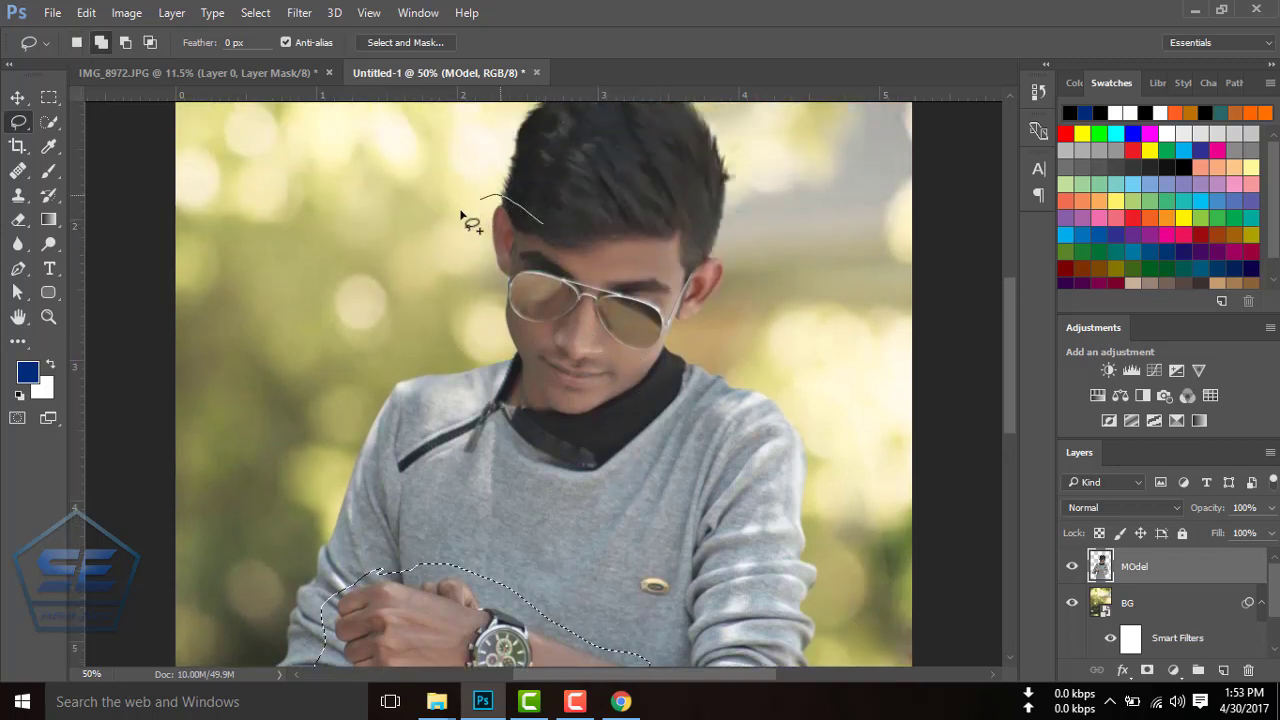
{"action": "mouse_move", "coordinate": [461, 212]}
{"action": "left_mouse_down"}
{"action": "mouse_move", "coordinate": [490, 290]}
{"action": "mouse_move", "coordinate": [481, 411]}
{"action": "left_mouse_up"}
{"action": "mouse_move", "coordinate": [607, 424]}
{"action": "left_mouse_down"}
{"action": "mouse_move", "coordinate": [748, 297]}
{"action": "mouse_move", "coordinate": [640, 205]}
{"action": "mouse_move", "coordinate": [542, 215]}
{"action": "left_mouse_up"}
{"action": "right_click", "coordinate": [606, 287]}
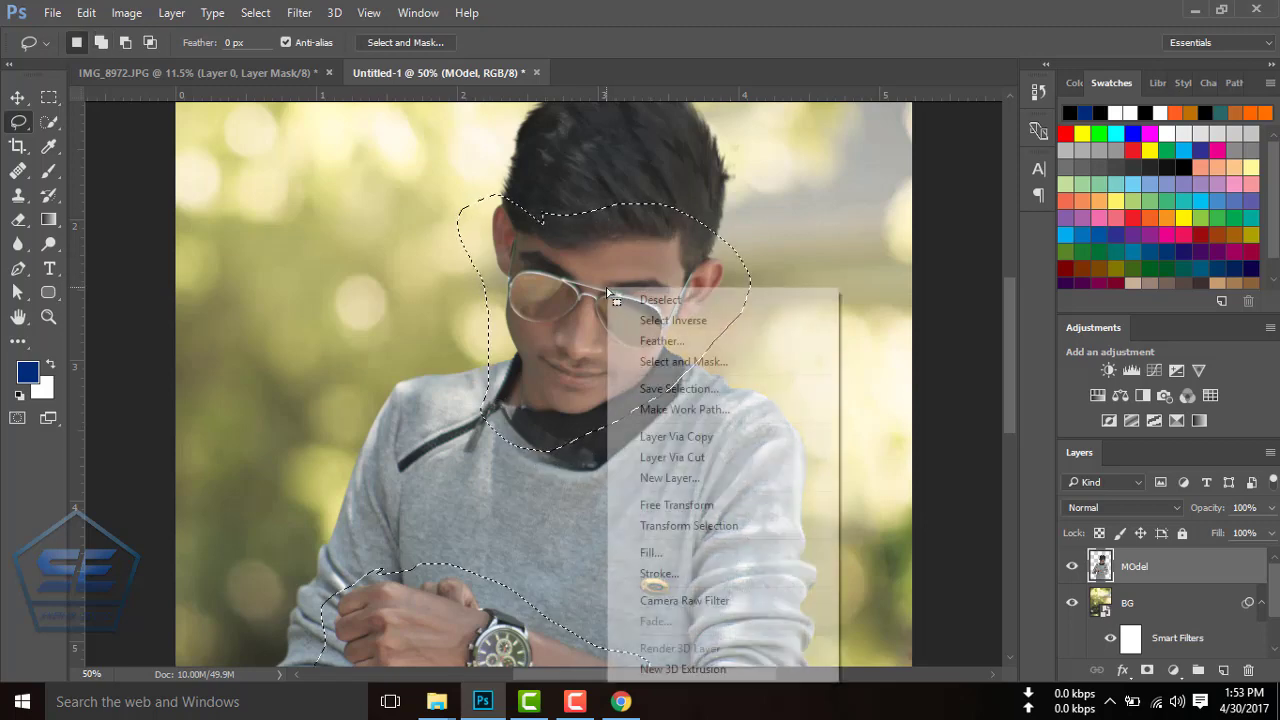
{"action": "left_click", "coordinate": [731, 437]}
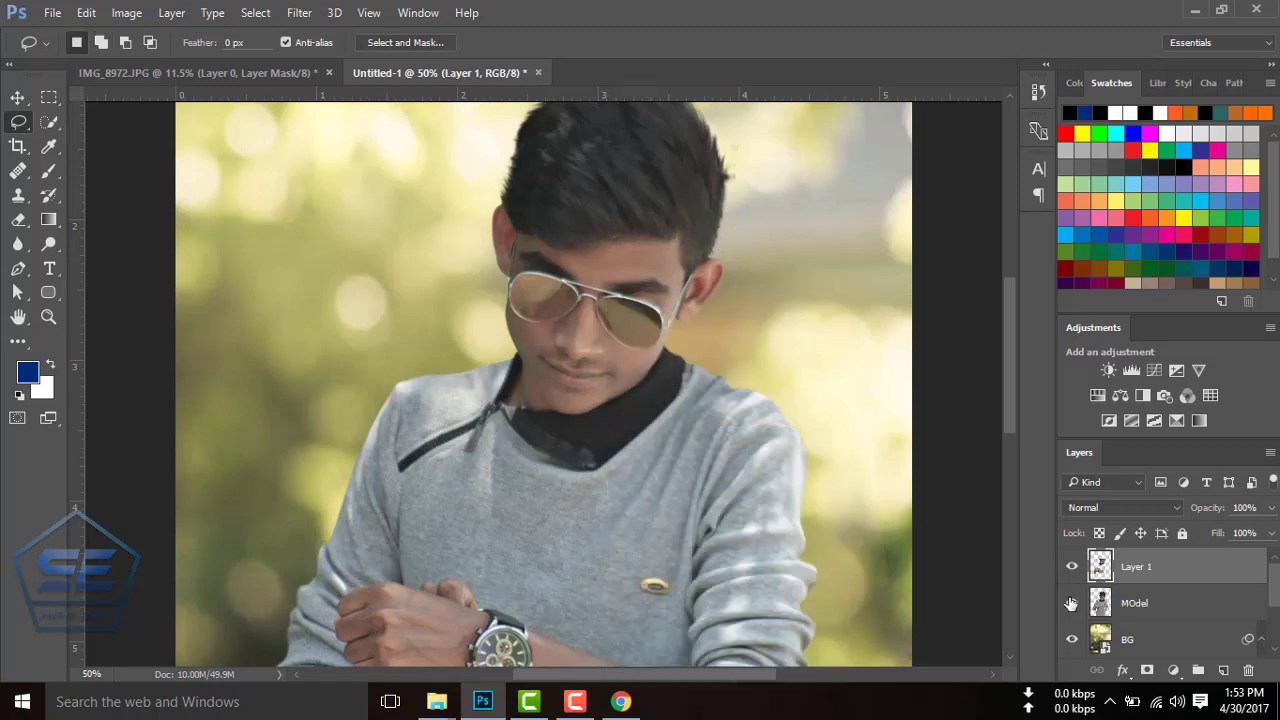
{"action": "left_click", "coordinate": [1071, 603]}
Show MOdel again, try a Levels adjustment above Layer 1, then delete it.
{"action": "left_click", "coordinate": [1072, 603]}
{"action": "left_click", "coordinate": [1135, 371]}
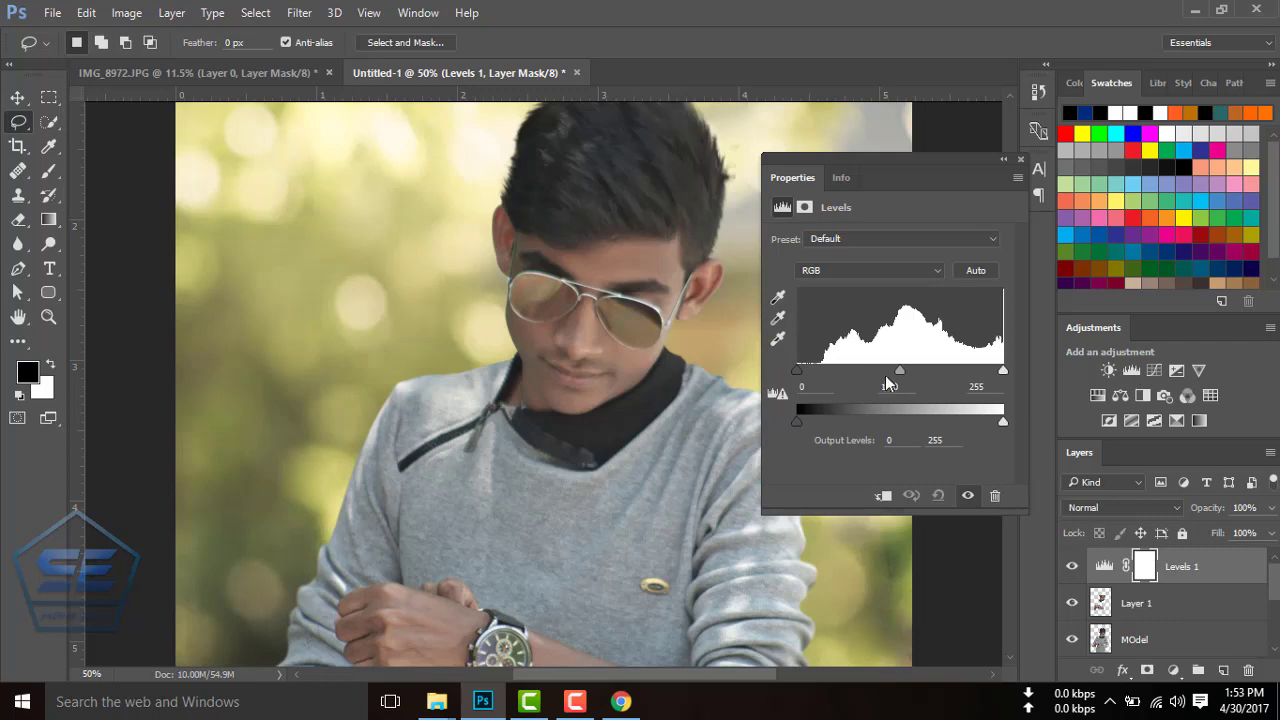
{"action": "left_click_drag", "start_coordinate": [911, 369], "coordinate": [902, 374]}
{"action": "left_click", "coordinate": [1021, 160]}
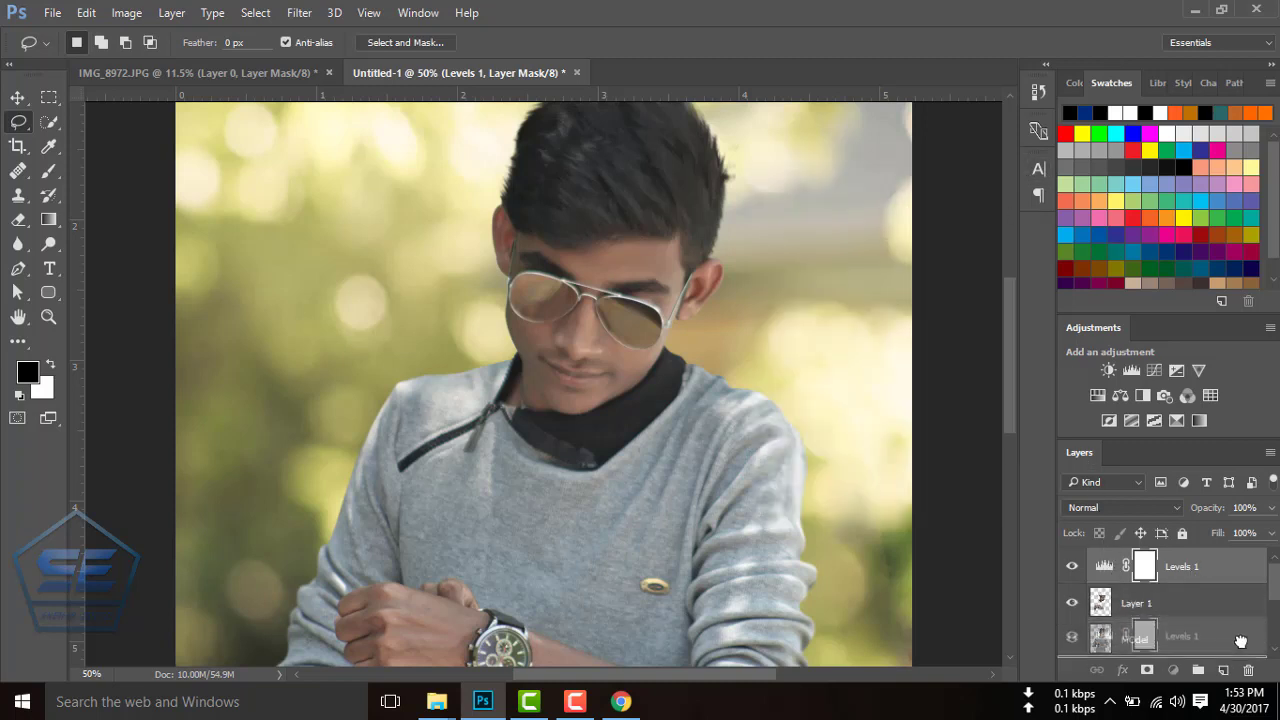
{"action": "left_click_drag", "start_coordinate": [1190, 577], "coordinate": [1248, 670]}
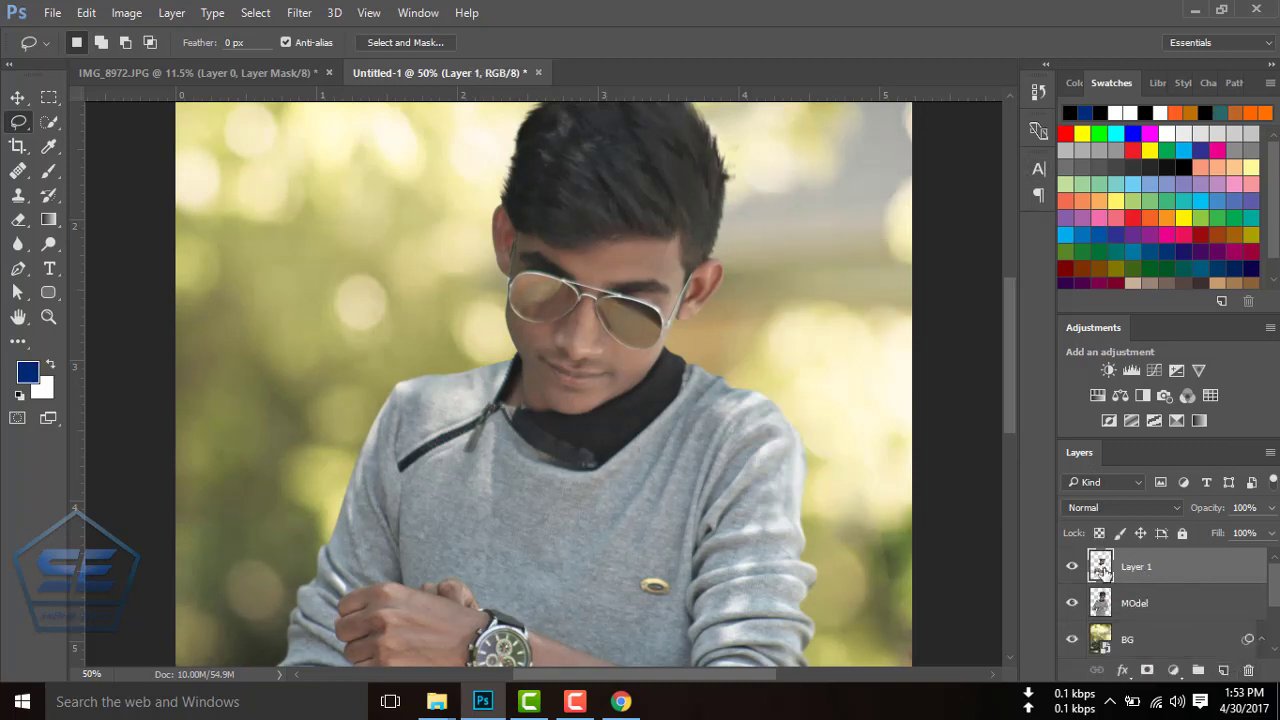
Add a Levels layer clipped to Layer 1 with black input 9 and midtone 1.43.
{"action": "left_click", "coordinate": [1129, 374]}
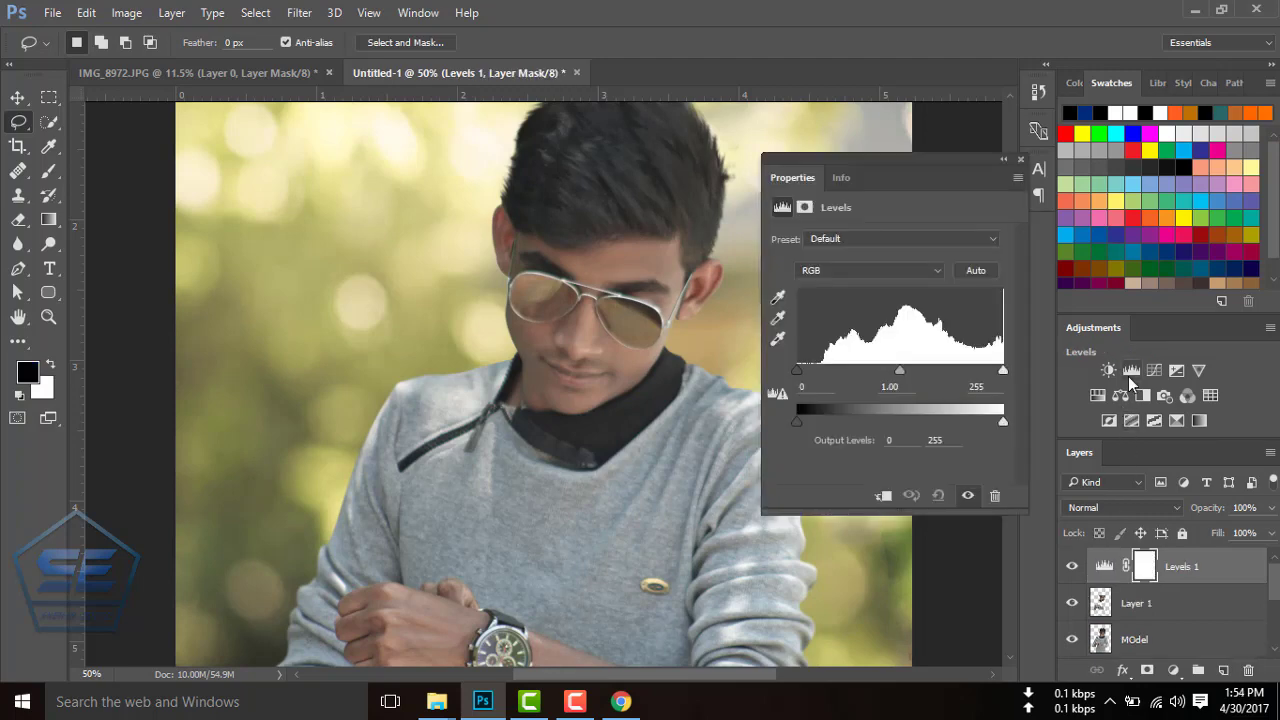
{"action": "left_click_drag", "start_coordinate": [898, 378], "coordinate": [912, 378]}
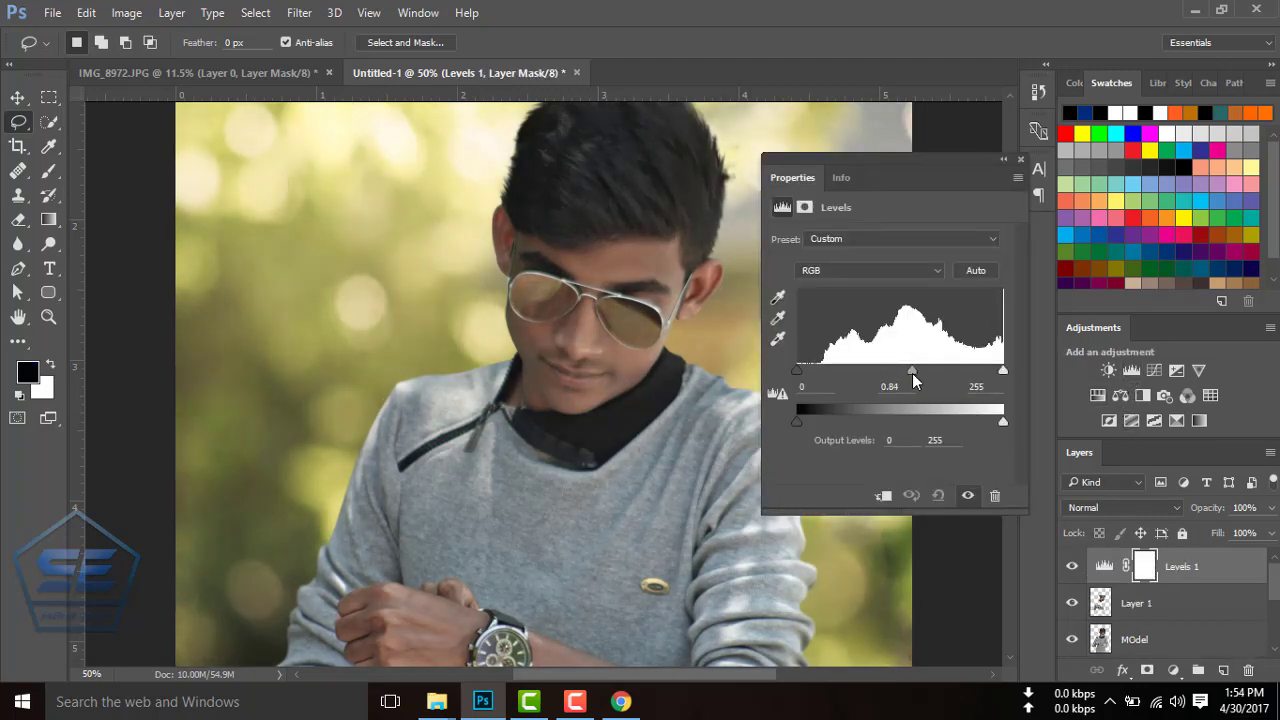
{"action": "left_click", "coordinate": [884, 497]}
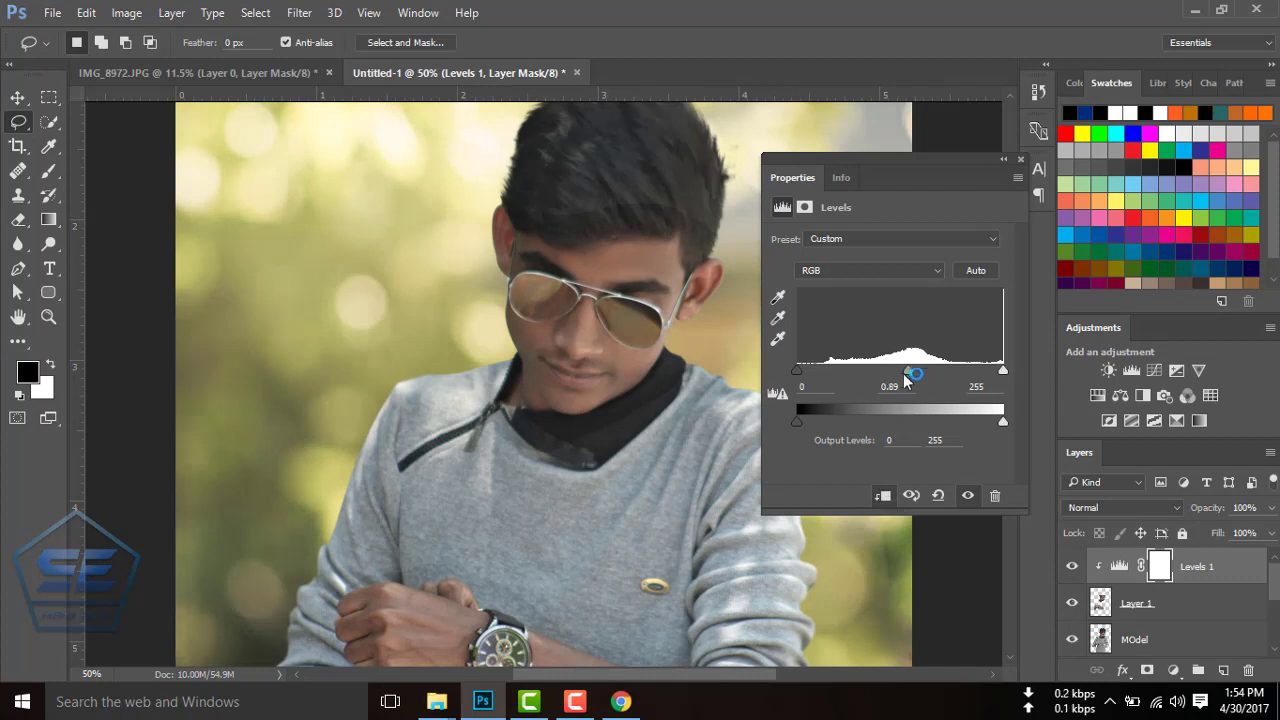
{"action": "mouse_move", "coordinate": [897, 369]}
{"action": "left_mouse_down"}
{"action": "mouse_move", "coordinate": [922, 372]}
{"action": "mouse_move", "coordinate": [888, 375]}
{"action": "left_mouse_up"}
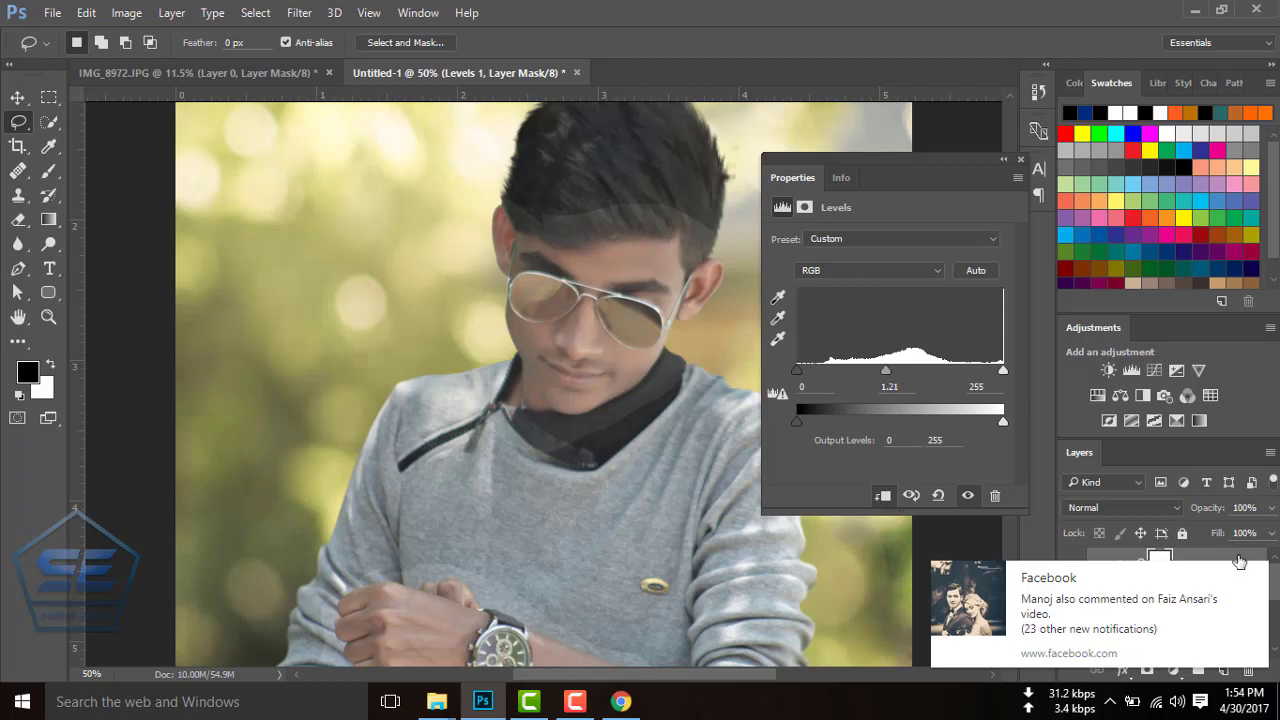
{"action": "left_click", "coordinate": [1256, 578]}
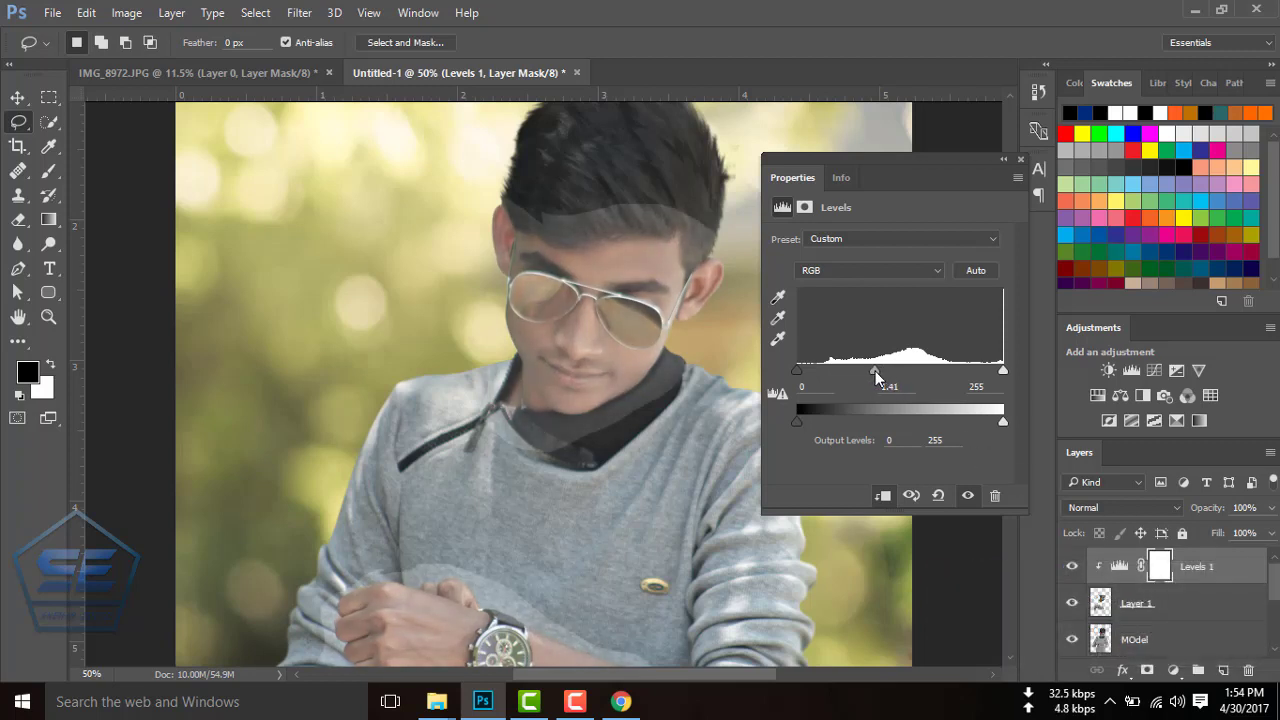
{"action": "left_click_drag", "start_coordinate": [797, 370], "coordinate": [806, 374]}
{"action": "scroll", "coordinate": [640, 421], "scroll_direction": "down", "scroll_amount": 1}
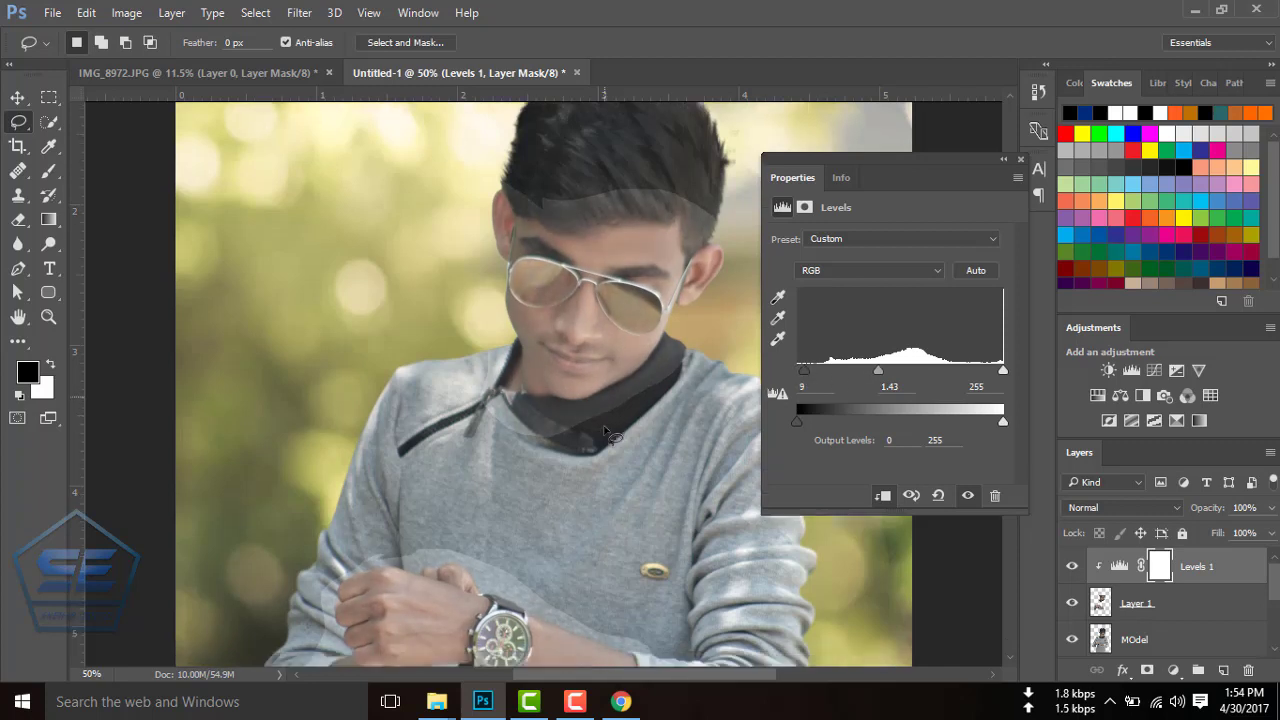
{"action": "scroll", "coordinate": [615, 435], "scroll_direction": "down", "scroll_amount": 1}
{"action": "left_click", "coordinate": [968, 497]}
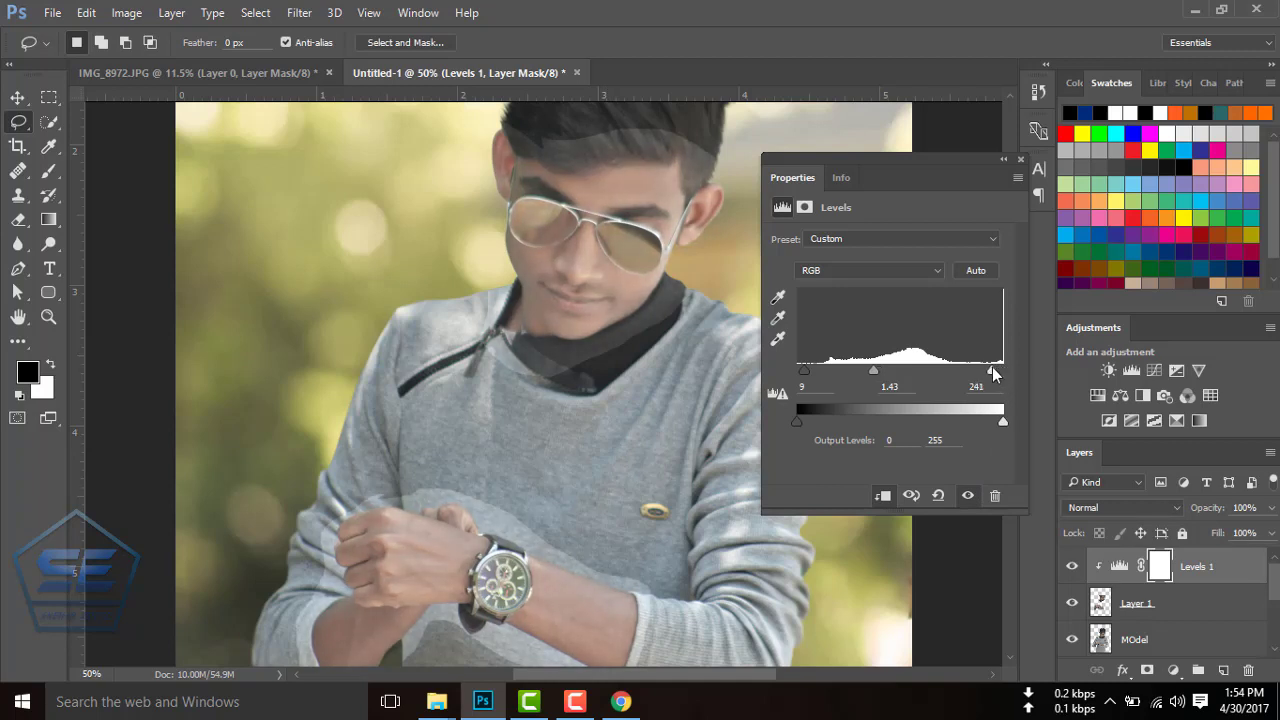
{"action": "left_click", "coordinate": [1021, 161]}
{"action": "scroll", "coordinate": [440, 367], "scroll_direction": "up", "scroll_amount": 2}
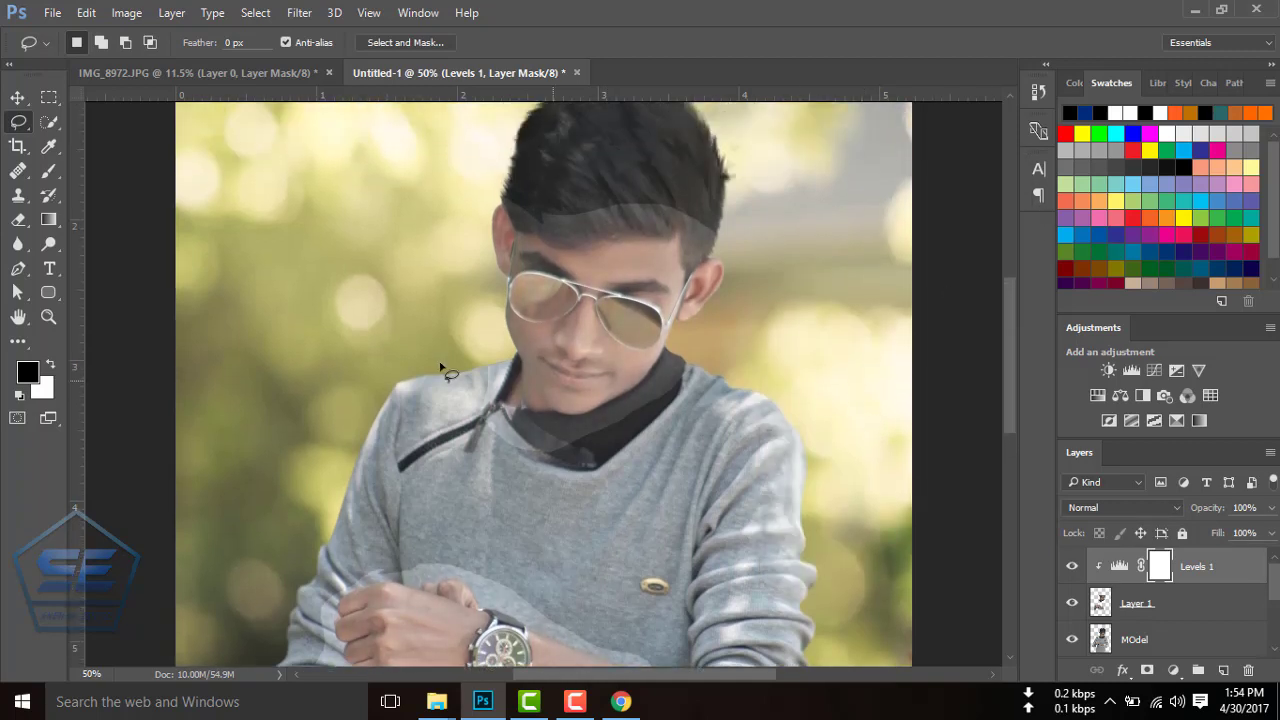
Set the Brush to size 90 and undo a stray stroke over the hair.
{"action": "left_click", "coordinate": [48, 172]}
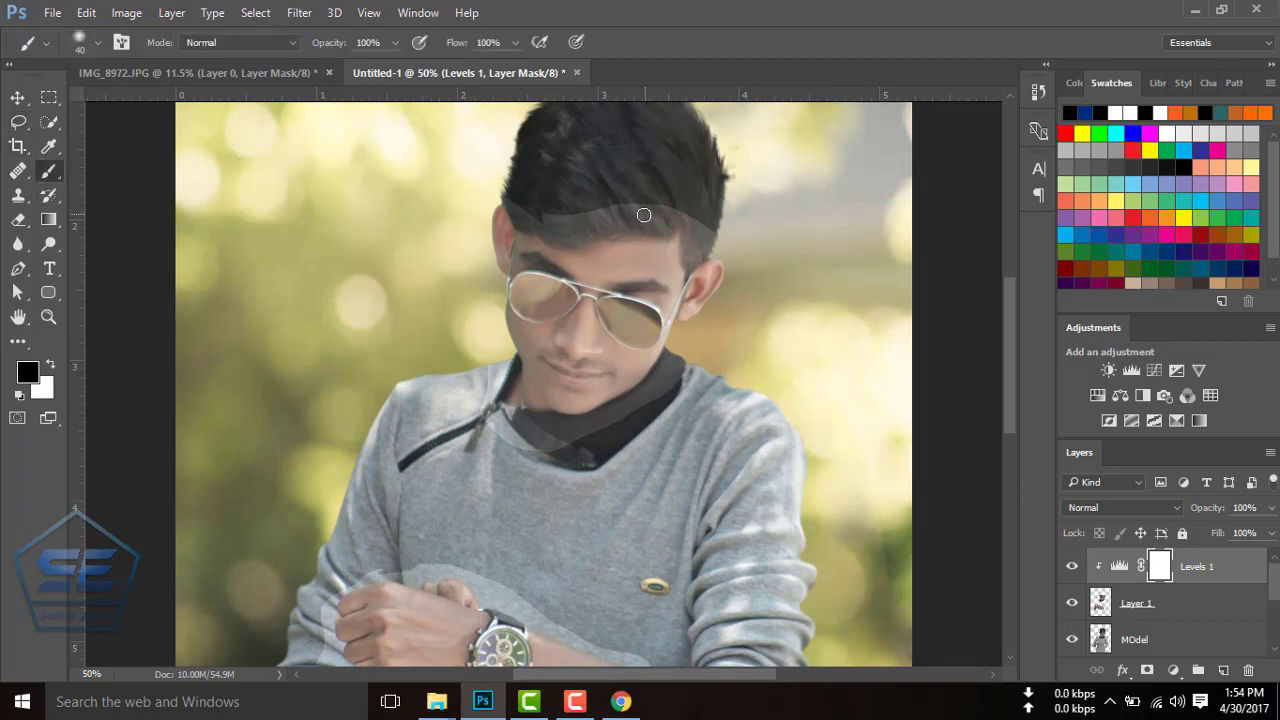
{"action": "key", "text": "bracketright"}
{"action": "key", "text": "bracketright"}
{"action": "mouse_move", "coordinate": [543, 214]}
{"action": "left_mouse_down"}
{"action": "mouse_move", "coordinate": [620, 214]}
{"action": "mouse_move", "coordinate": [577, 229]}
{"action": "mouse_move", "coordinate": [609, 214]}
{"action": "mouse_move", "coordinate": [714, 220]}
{"action": "mouse_move", "coordinate": [709, 209]}
{"action": "mouse_move", "coordinate": [735, 225]}
{"action": "left_mouse_up"}
{"action": "key", "text": "ctrl+z"}
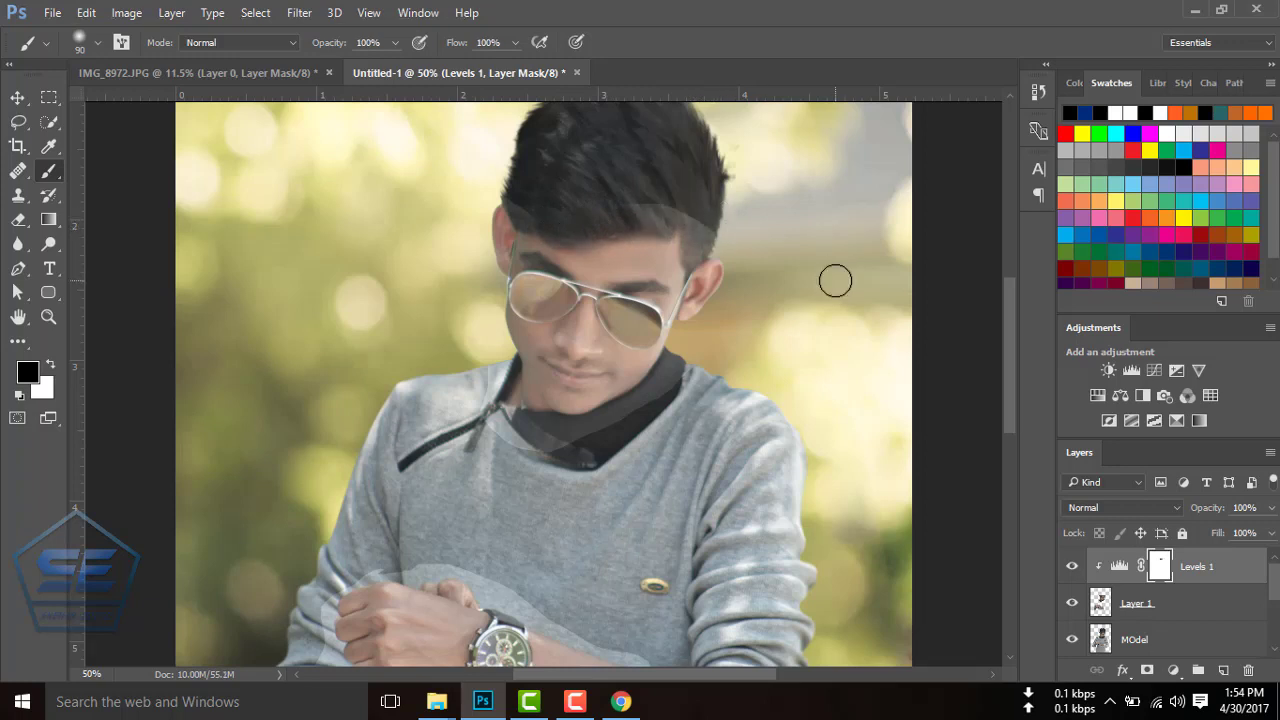
{"action": "key", "text": "ctrl+alt+z"}
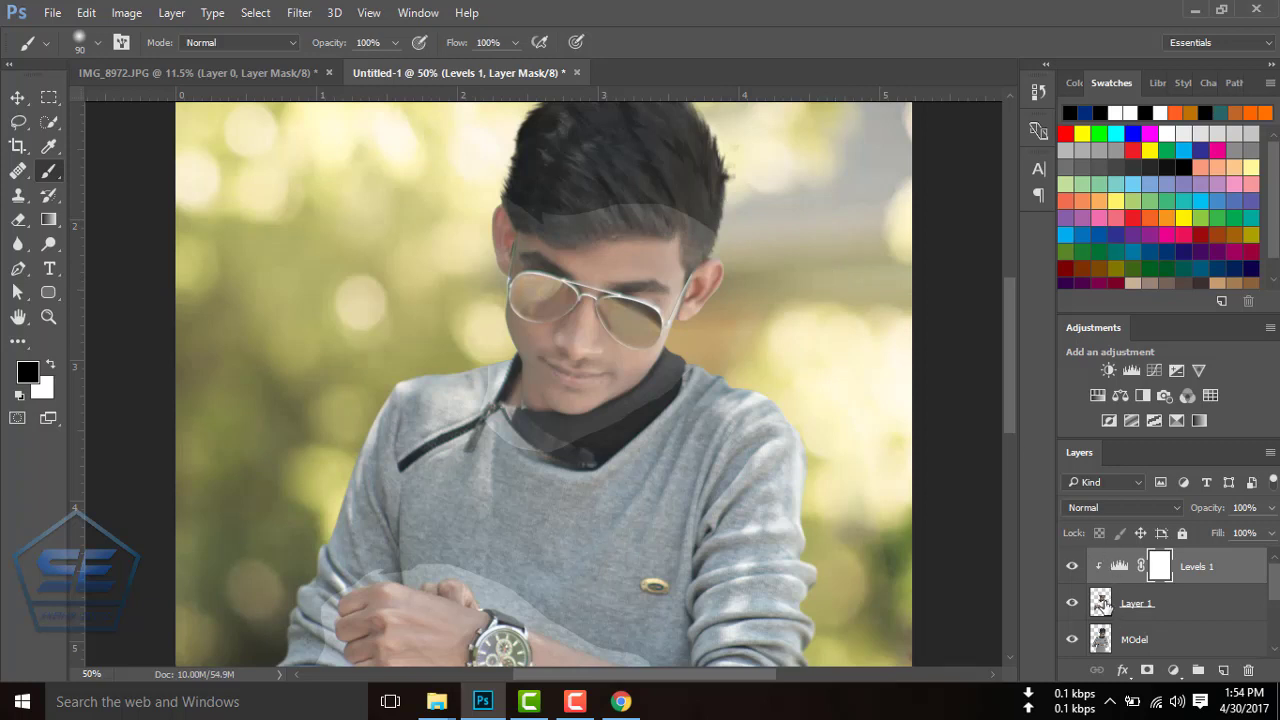
Paint black on the Levels 1 mask over the hair band, wrist and forearm.
{"action": "left_click", "coordinate": [1101, 601]}
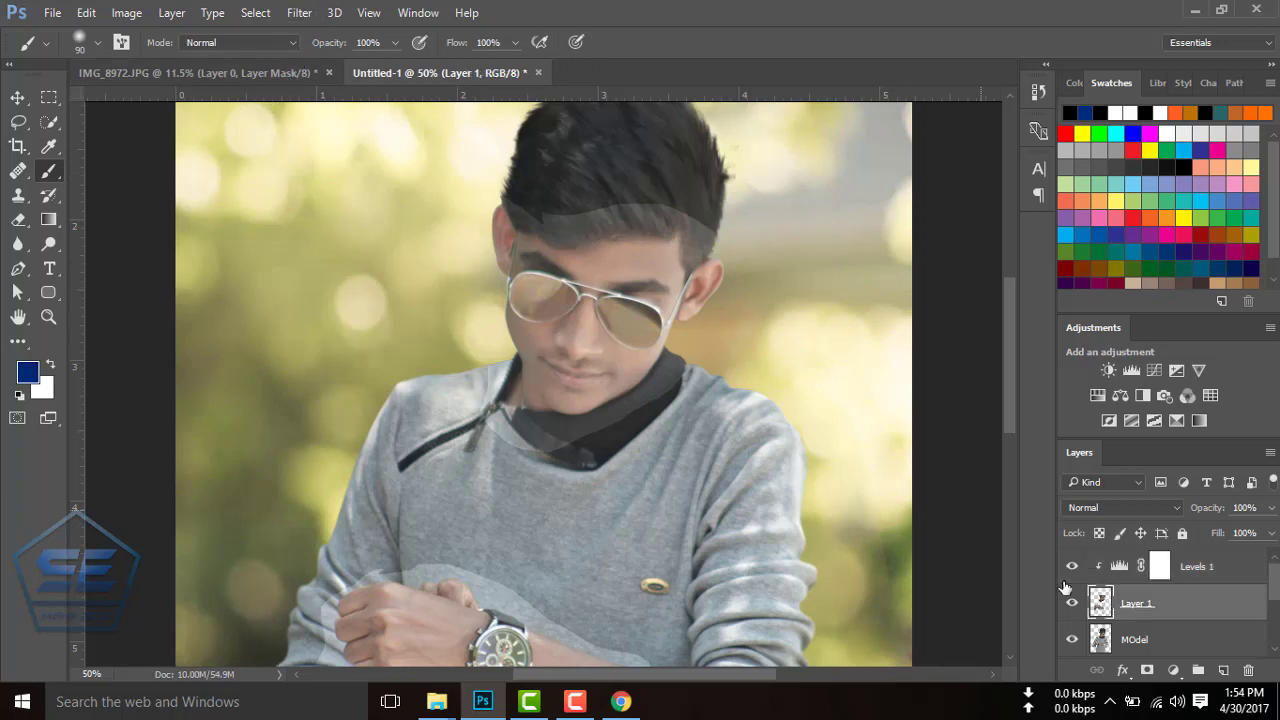
{"action": "left_click", "coordinate": [1160, 567]}
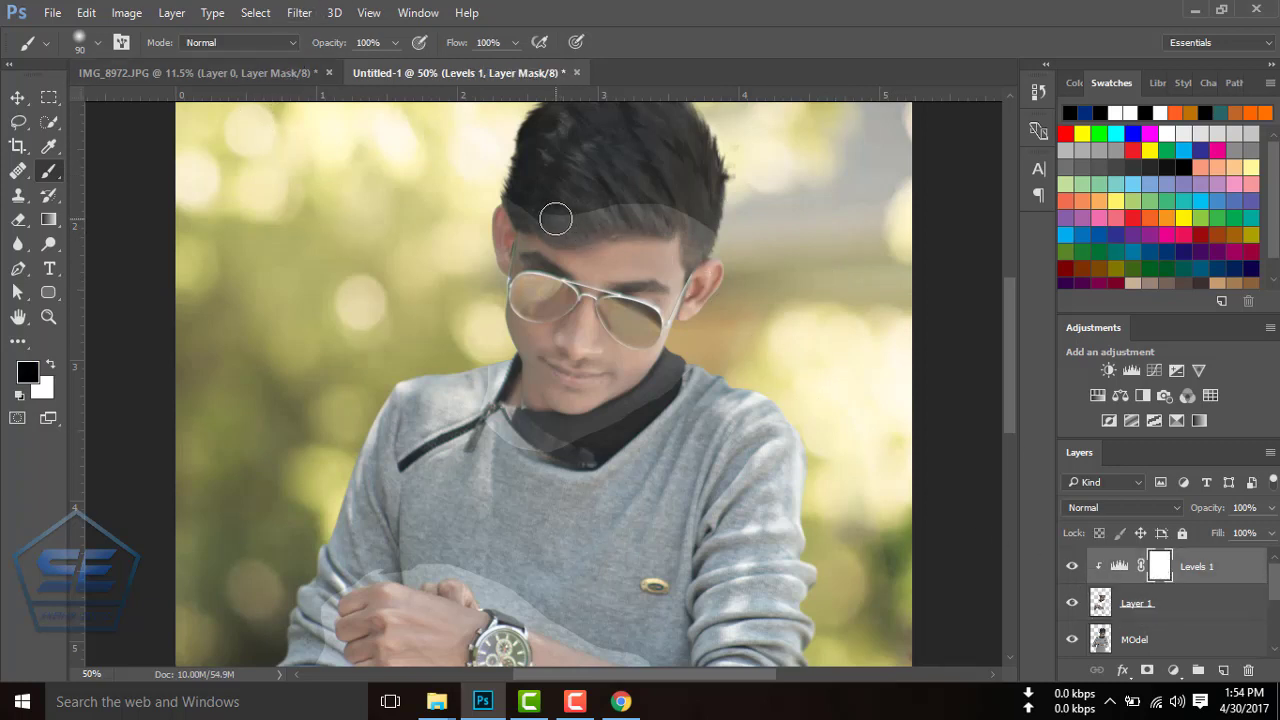
{"action": "mouse_move", "coordinate": [605, 225]}
{"action": "left_mouse_down"}
{"action": "mouse_move", "coordinate": [720, 234]}
{"action": "mouse_move", "coordinate": [767, 328]}
{"action": "mouse_move", "coordinate": [691, 320]}
{"action": "mouse_move", "coordinate": [650, 395]}
{"action": "mouse_move", "coordinate": [600, 430]}
{"action": "mouse_move", "coordinate": [486, 449]}
{"action": "mouse_move", "coordinate": [500, 428]}
{"action": "left_mouse_up"}
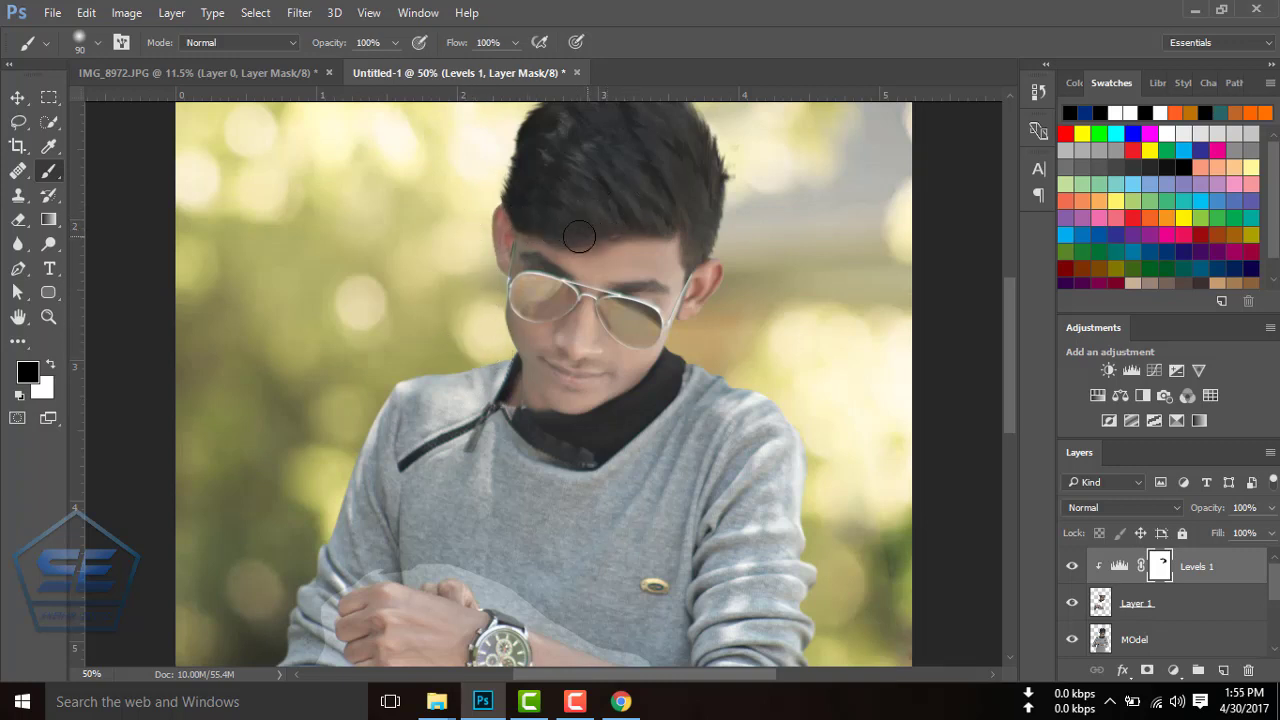
{"action": "scroll", "coordinate": [848, 330], "scroll_direction": "down", "scroll_amount": 2}
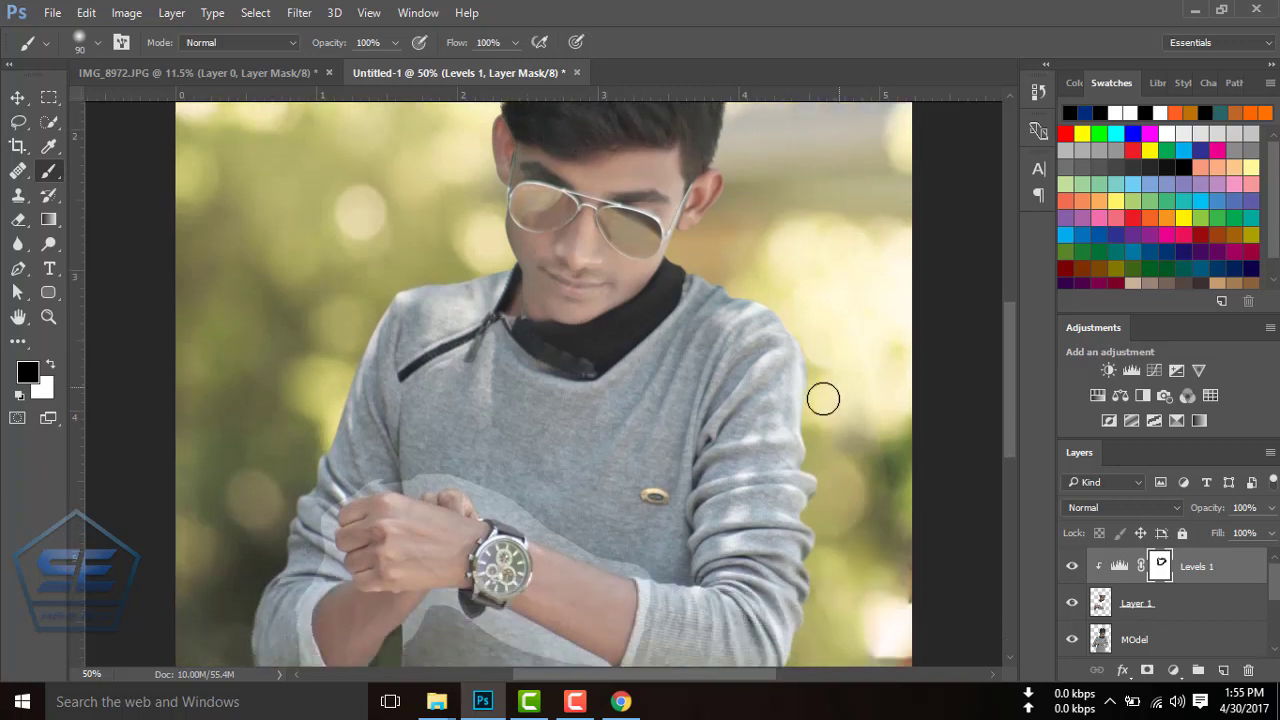
{"action": "scroll", "coordinate": [700, 400], "scroll_direction": "down", "scroll_amount": 2}
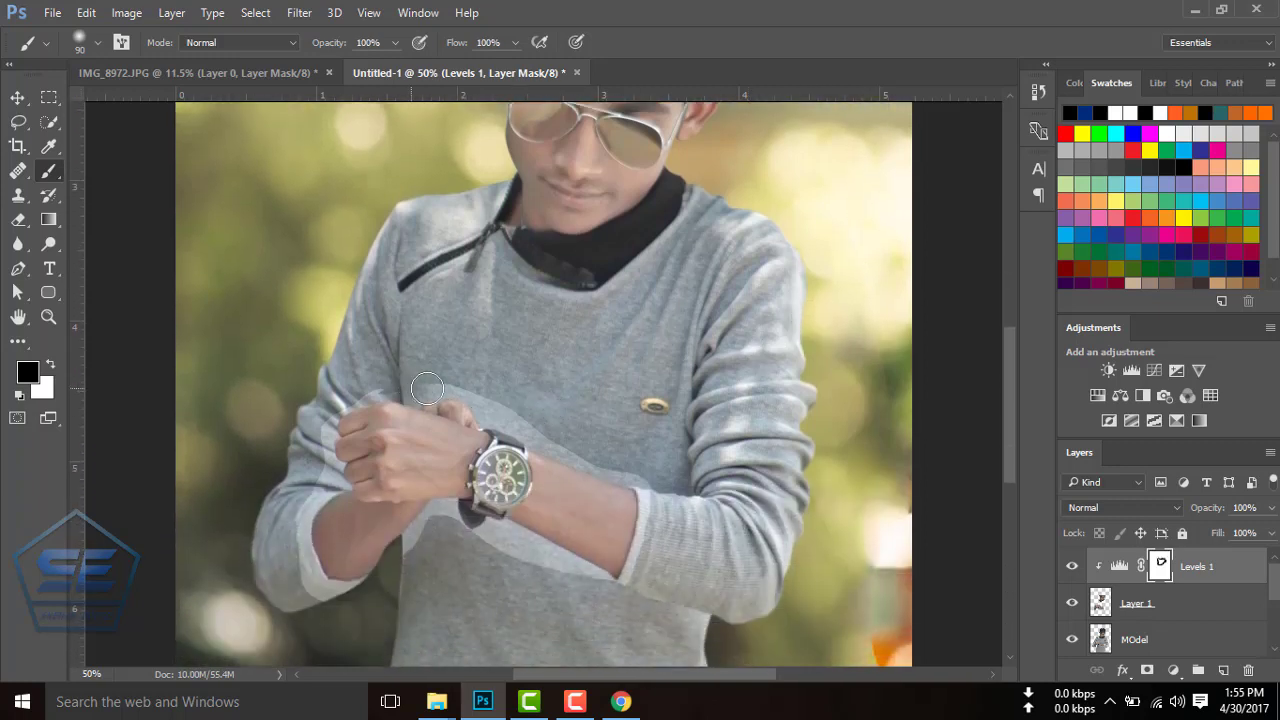
{"action": "mouse_move", "coordinate": [430, 388]}
{"action": "left_mouse_down"}
{"action": "mouse_move", "coordinate": [489, 405]}
{"action": "mouse_move", "coordinate": [658, 531]}
{"action": "mouse_move", "coordinate": [654, 509]}
{"action": "left_mouse_up"}
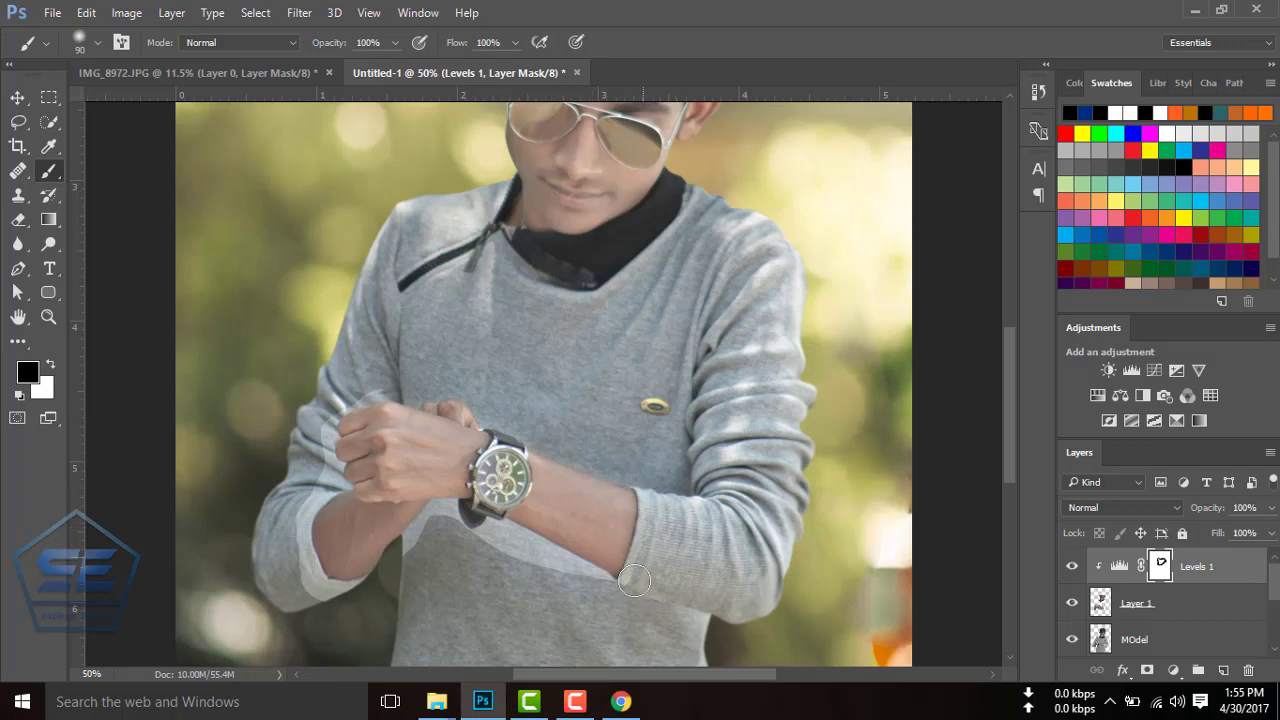
{"action": "mouse_move", "coordinate": [634, 580]}
{"action": "left_mouse_down"}
{"action": "mouse_move", "coordinate": [530, 555]}
{"action": "mouse_move", "coordinate": [590, 582]}
{"action": "left_mouse_up"}
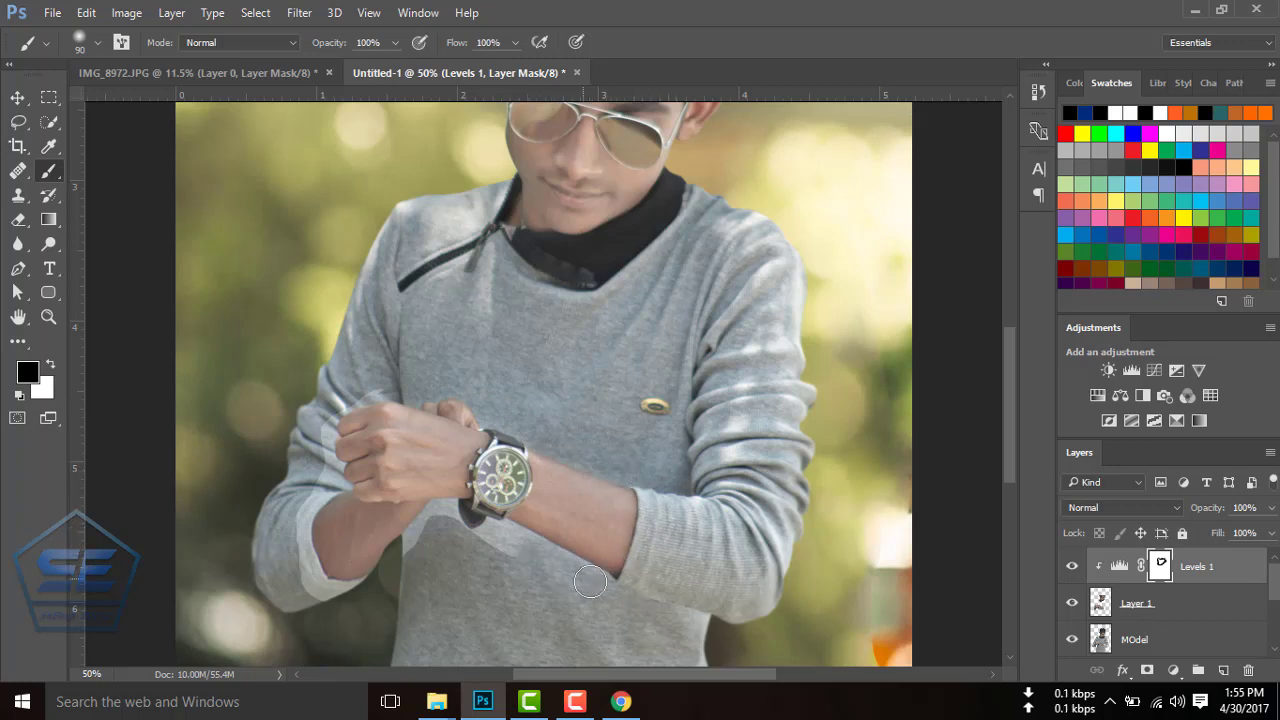
{"action": "mouse_move", "coordinate": [525, 548]}
{"action": "left_mouse_down"}
{"action": "mouse_move", "coordinate": [461, 535]}
{"action": "mouse_move", "coordinate": [323, 603]}
{"action": "mouse_move", "coordinate": [362, 612]}
{"action": "mouse_move", "coordinate": [291, 546]}
{"action": "mouse_move", "coordinate": [330, 480]}
{"action": "mouse_move", "coordinate": [326, 445]}
{"action": "mouse_move", "coordinate": [362, 397]}
{"action": "mouse_move", "coordinate": [436, 390]}
{"action": "left_mouse_up"}
Merge the Levels adjustment into Layer 1 and apply the Portraiture skin-smoothing filter.
{"action": "right_click", "coordinate": [1181, 569]}
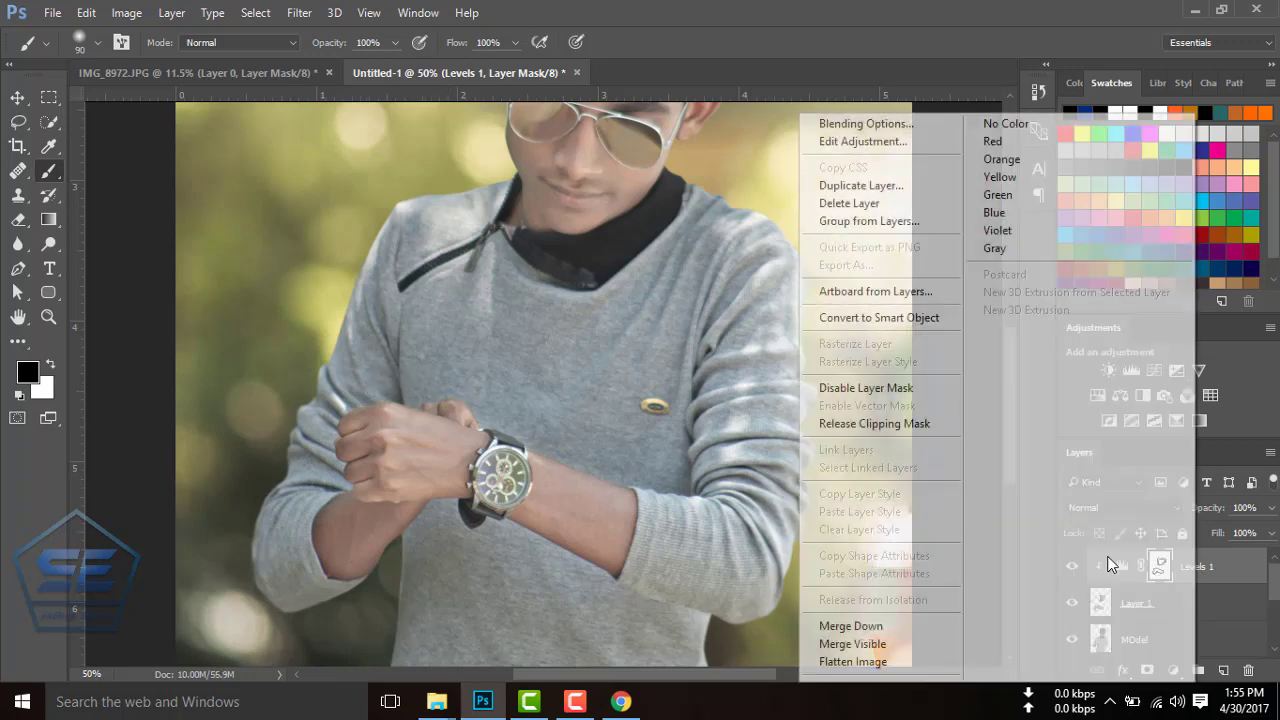
{"action": "left_click", "coordinate": [894, 623]}
{"action": "scroll", "coordinate": [872, 615], "scroll_direction": "up", "scroll_amount": 2}
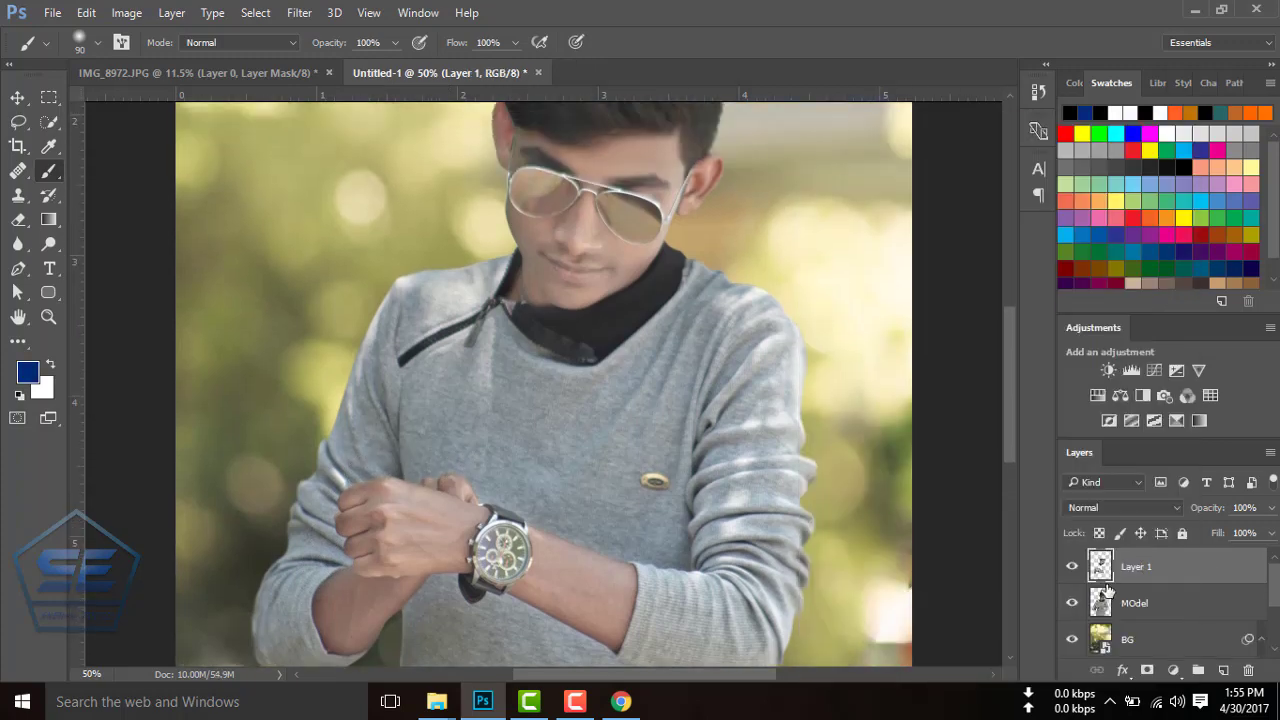
{"action": "left_click", "coordinate": [290, 13]}
{"action": "mouse_move", "coordinate": [330, 406]}
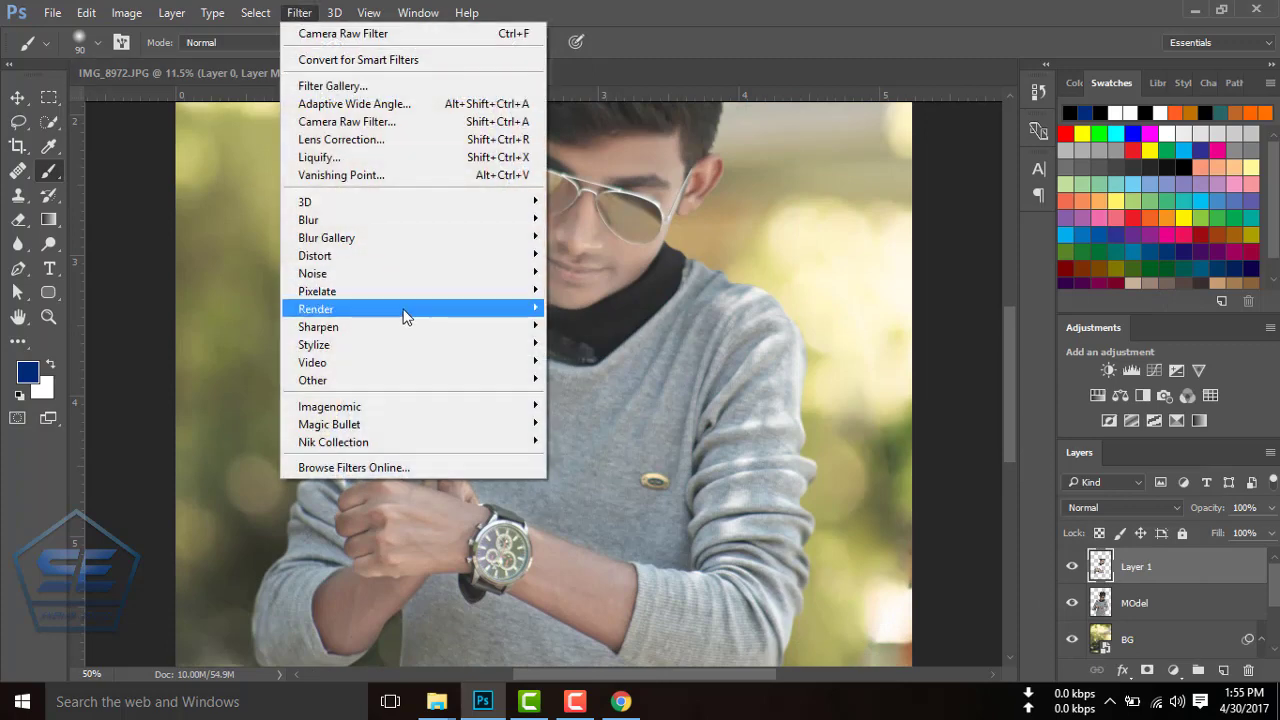
{"action": "left_click", "coordinate": [590, 423]}
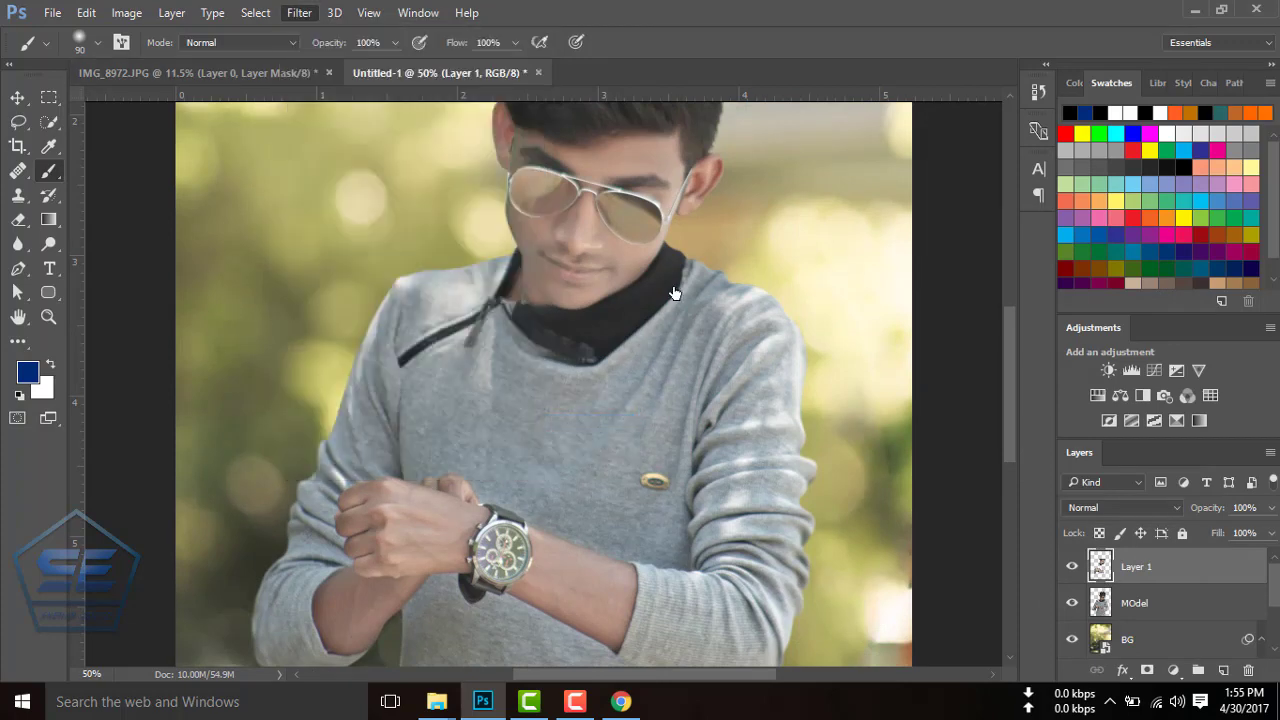
{"action": "left_click", "coordinate": [997, 89]}
Add a layer mask to Layer 1, undoing a stray brush stroke on the chest.
{"action": "scroll", "coordinate": [637, 330], "scroll_direction": "up", "scroll_amount": 2}
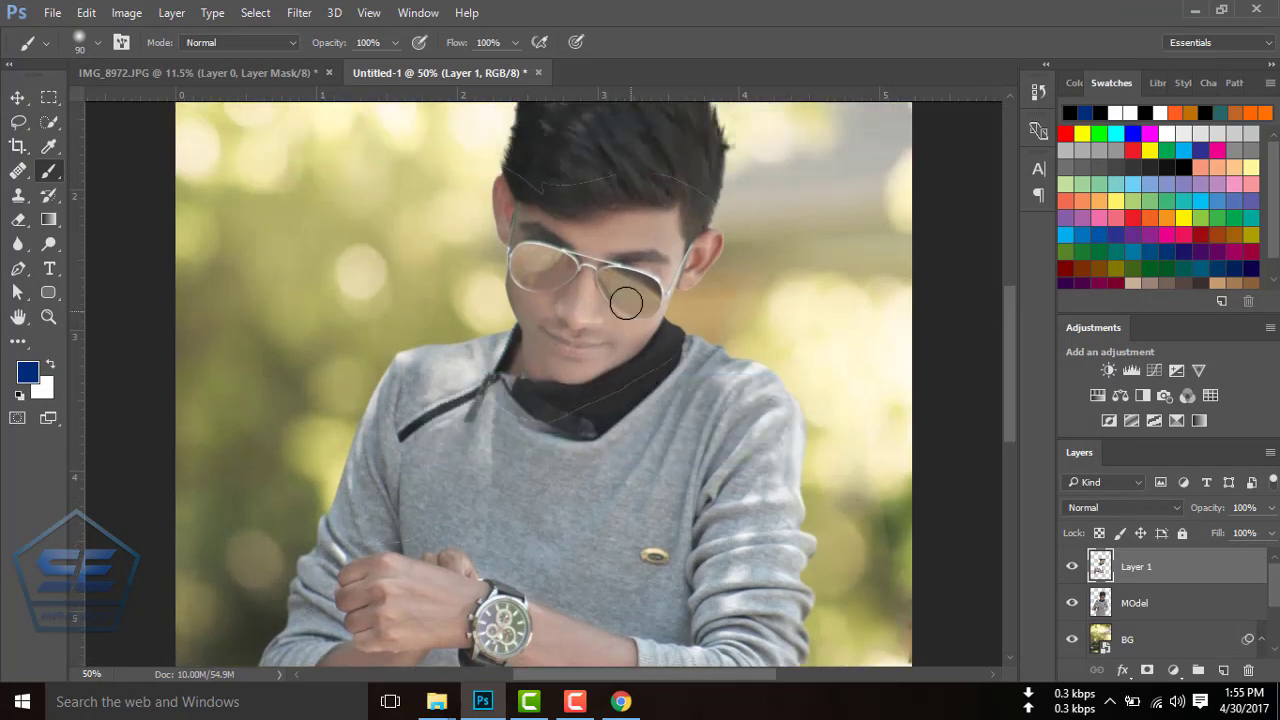
{"action": "scroll", "coordinate": [577, 253], "scroll_direction": "up", "scroll_amount": 2}
{"action": "scroll", "coordinate": [600, 350], "scroll_direction": "down", "scroll_amount": 3}
{"action": "scroll", "coordinate": [550, 382], "scroll_direction": "down", "scroll_amount": 2}
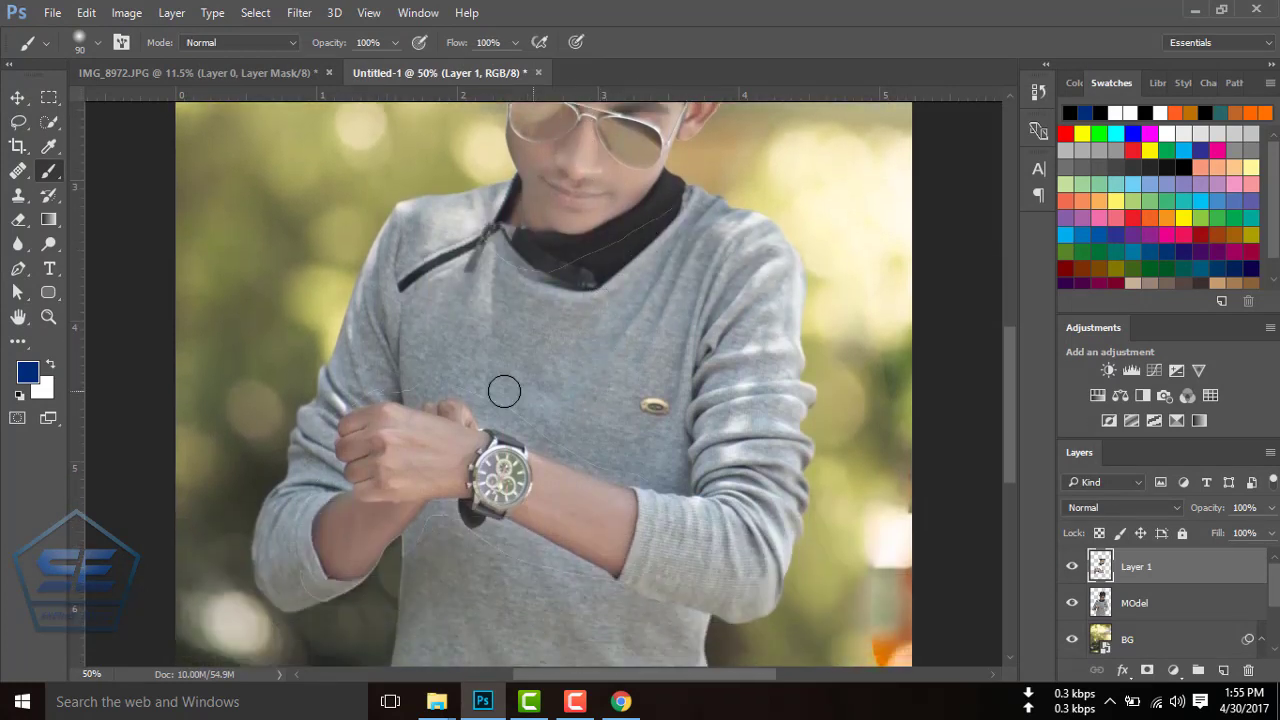
{"action": "left_click_drag", "start_coordinate": [449, 377], "coordinate": [528, 425]}
{"action": "key", "text": "ctrl+z"}
{"action": "left_click", "coordinate": [1149, 671]}
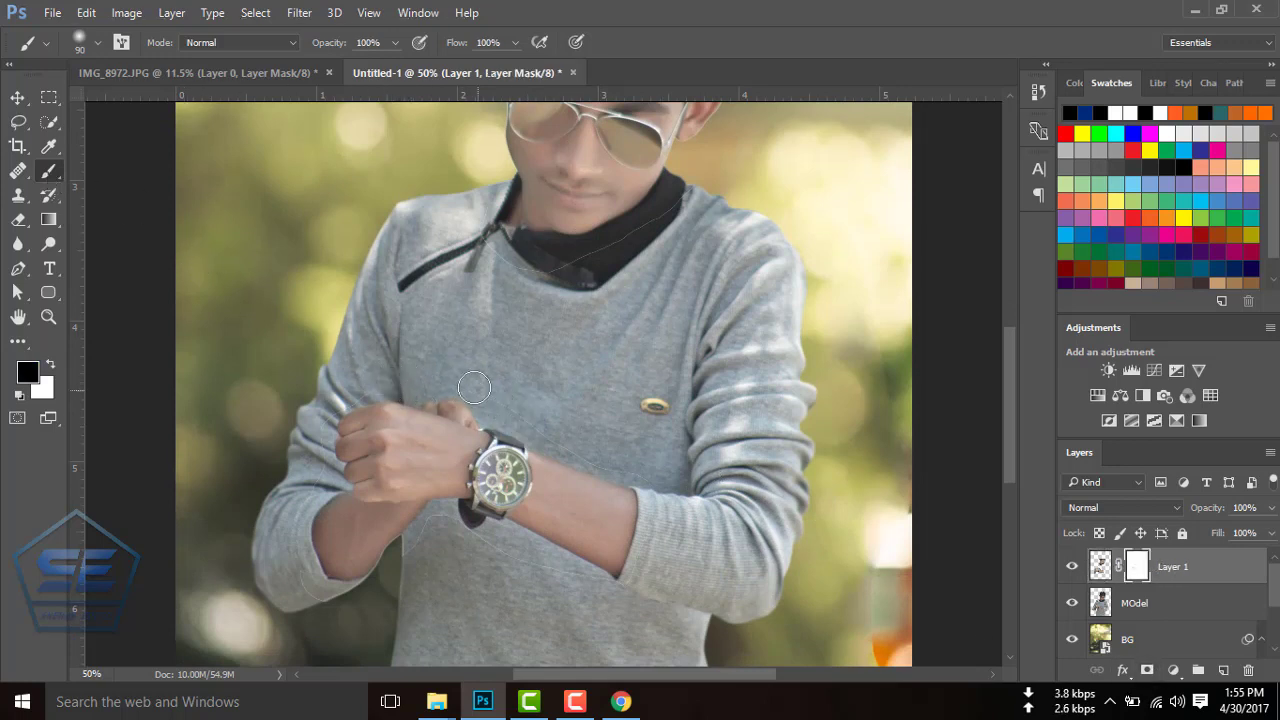
Paint Layer 1's mask black over the forearm, watch strap, collar edge and stray hair line.
{"action": "left_click_drag", "start_coordinate": [563, 451], "coordinate": [572, 453]}
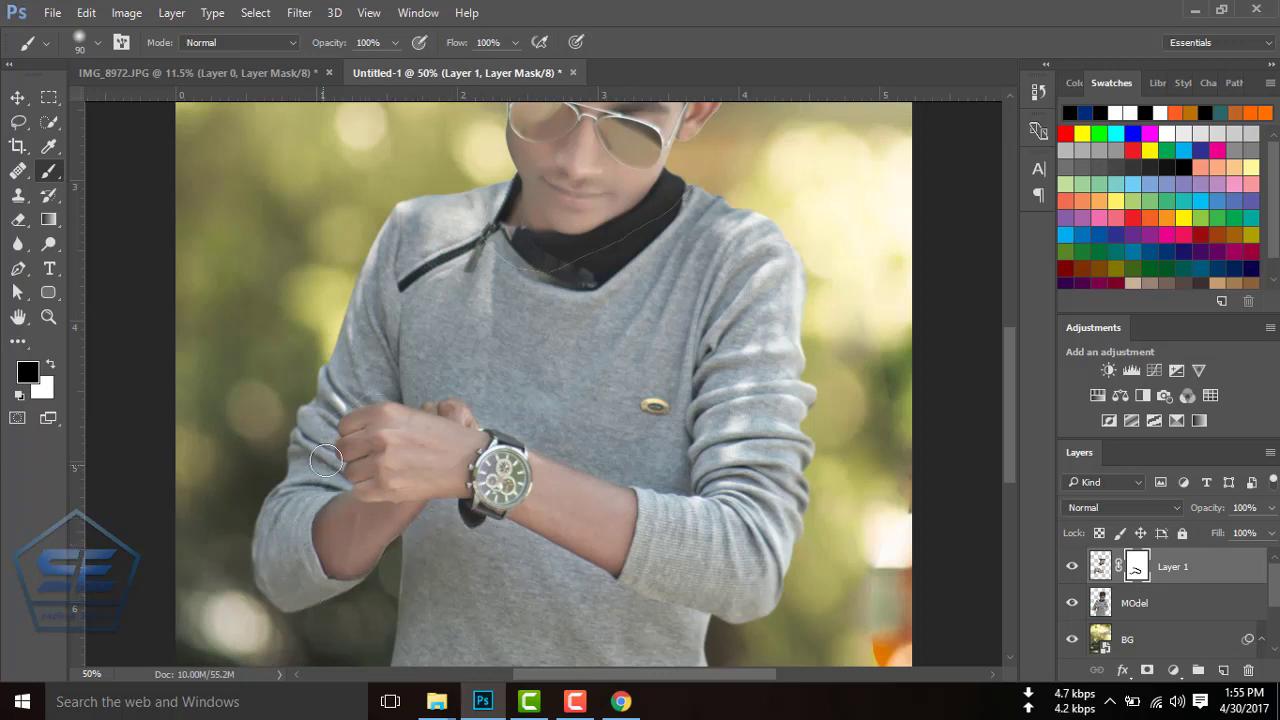
{"action": "scroll", "coordinate": [507, 455], "scroll_direction": "up", "scroll_amount": 1}
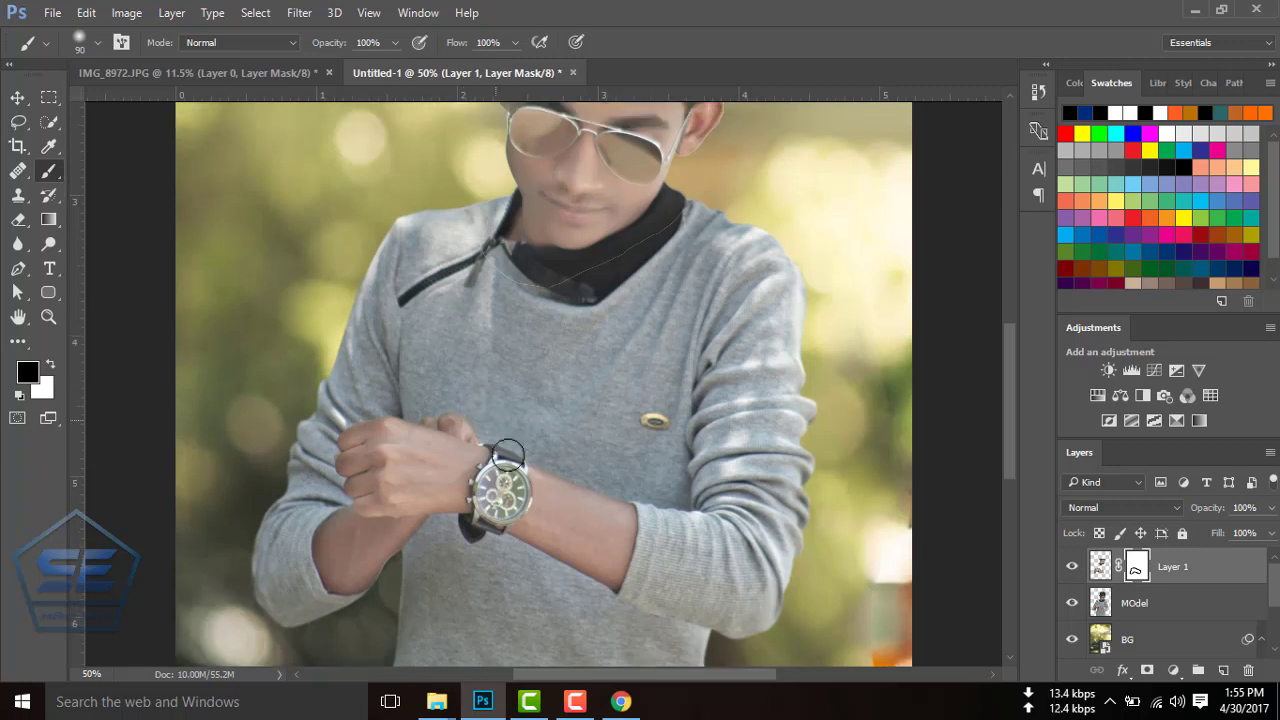
{"action": "mouse_move", "coordinate": [507, 455]}
{"action": "left_mouse_down"}
{"action": "mouse_move", "coordinate": [482, 543]}
{"action": "mouse_move", "coordinate": [501, 465]}
{"action": "left_mouse_up"}
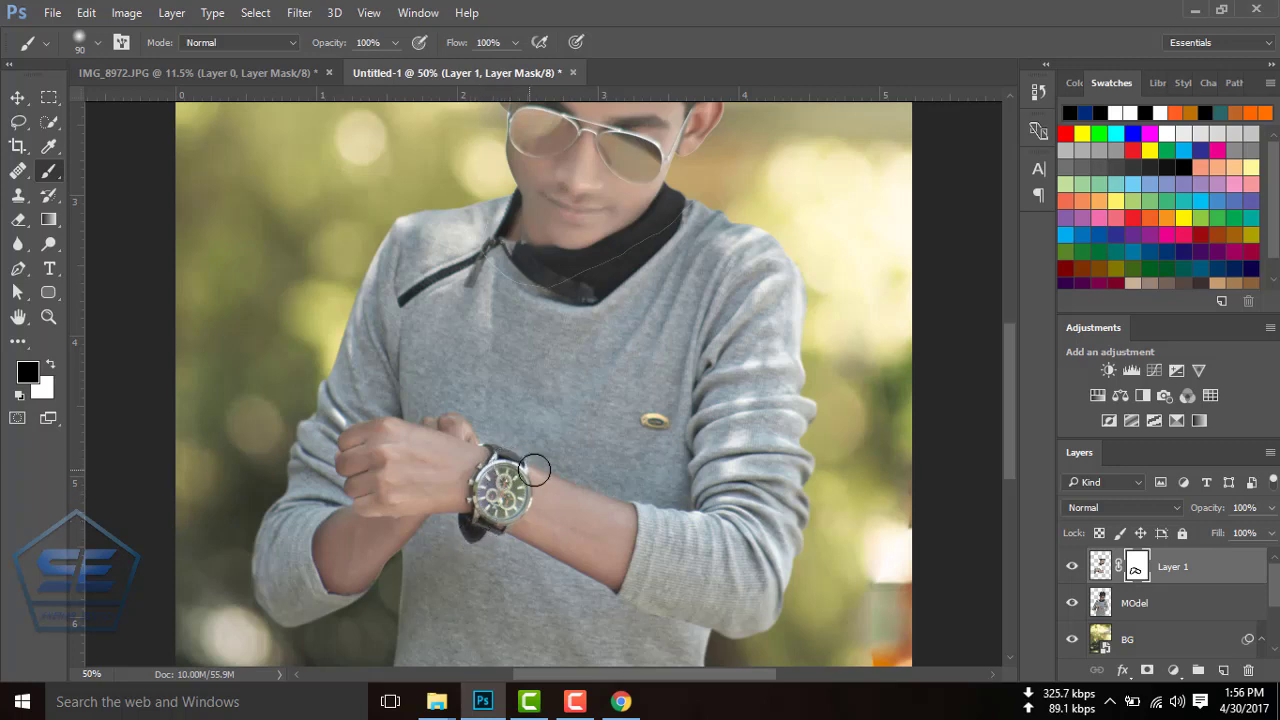
{"action": "scroll", "coordinate": [608, 466], "scroll_direction": "up", "scroll_amount": 2}
{"action": "scroll", "coordinate": [611, 468], "scroll_direction": "up", "scroll_amount": 1}
{"action": "scroll", "coordinate": [621, 450], "scroll_direction": "up", "scroll_amount": 2}
{"action": "scroll", "coordinate": [621, 450], "scroll_direction": "up", "scroll_amount": 1}
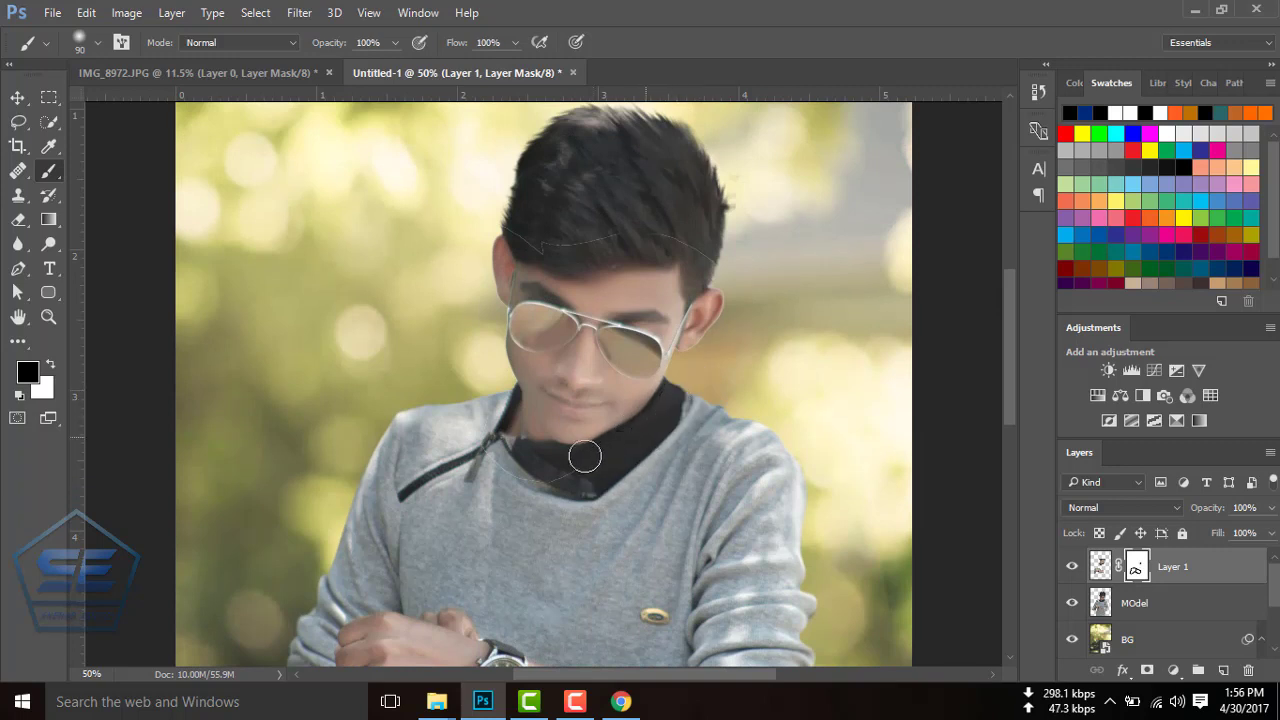
{"action": "left_click_drag", "start_coordinate": [583, 457], "coordinate": [563, 474]}
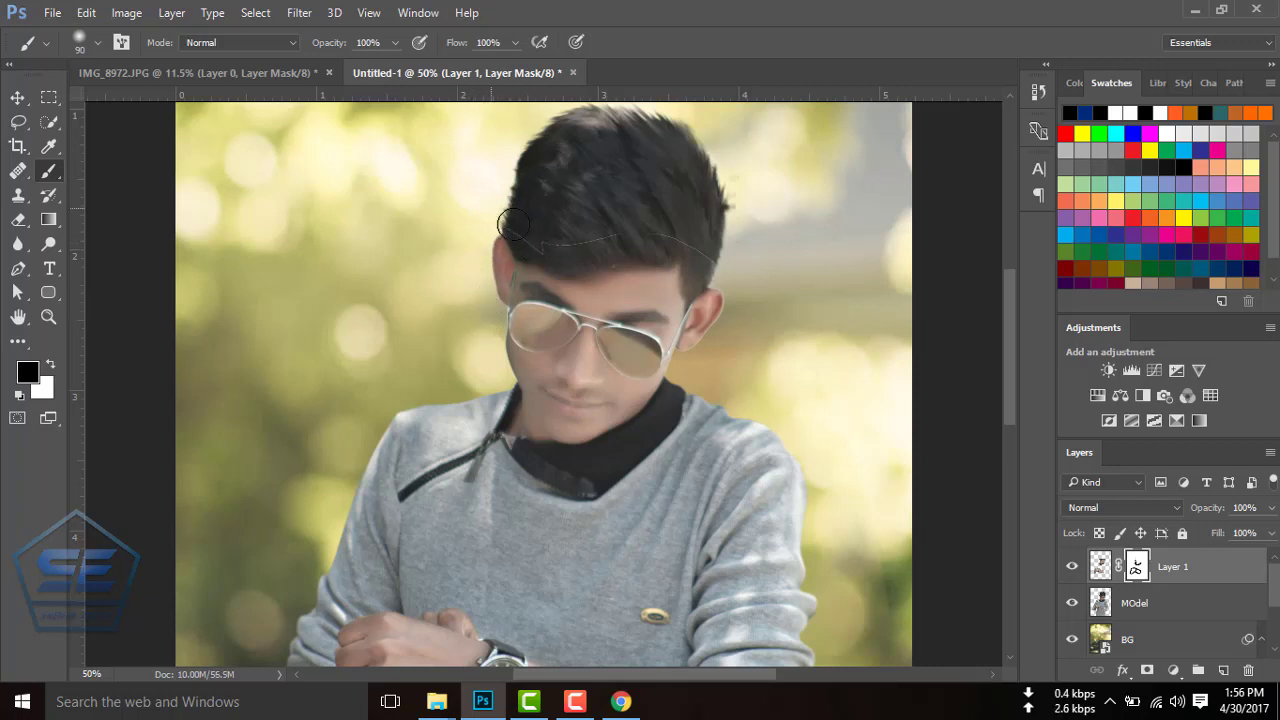
{"action": "mouse_move", "coordinate": [512, 224]}
{"action": "left_mouse_down"}
{"action": "mouse_move", "coordinate": [560, 251]}
{"action": "mouse_move", "coordinate": [614, 246]}
{"action": "mouse_move", "coordinate": [571, 253]}
{"action": "mouse_move", "coordinate": [674, 237]}
{"action": "mouse_move", "coordinate": [738, 304]}
{"action": "mouse_move", "coordinate": [714, 371]}
{"action": "mouse_move", "coordinate": [684, 371]}
{"action": "left_mouse_up"}
Set Layer 1 to 91% opacity and paint its mask over both sunglasses lenses at 79% brush strength.
{"action": "left_click", "coordinate": [1271, 532]}
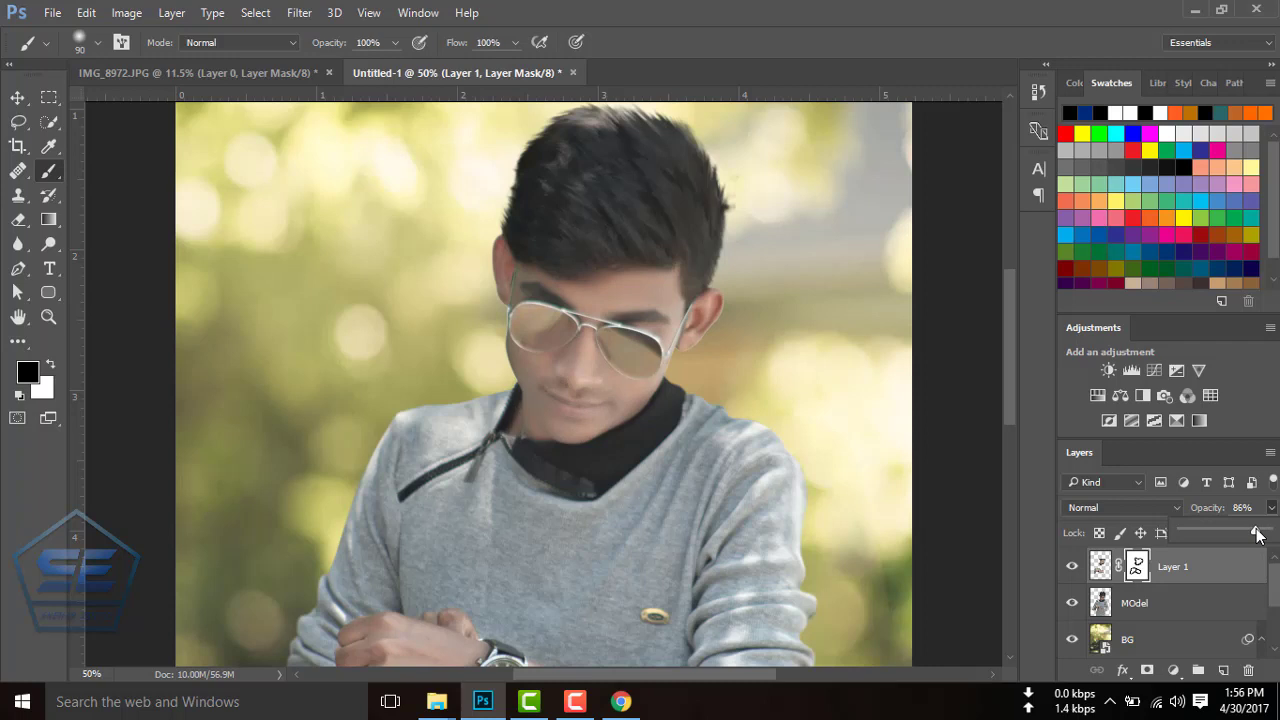
{"action": "left_click", "coordinate": [1073, 566]}
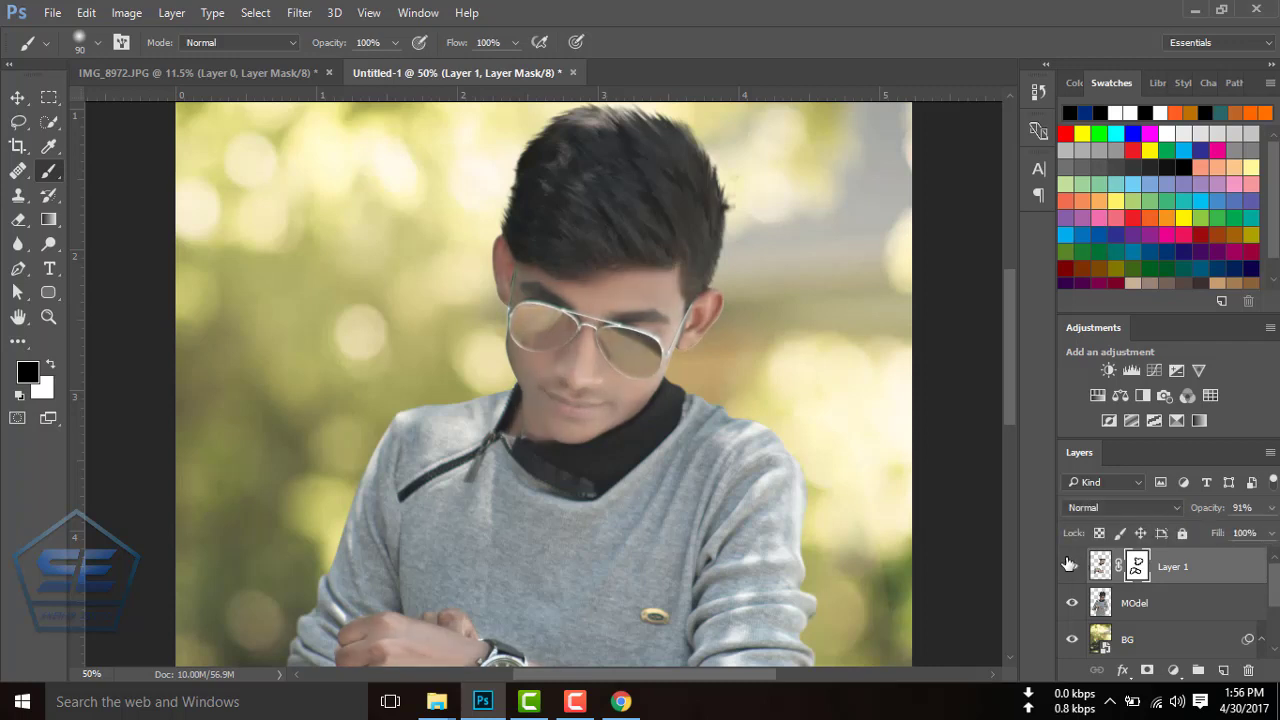
{"action": "left_click", "coordinate": [395, 42]}
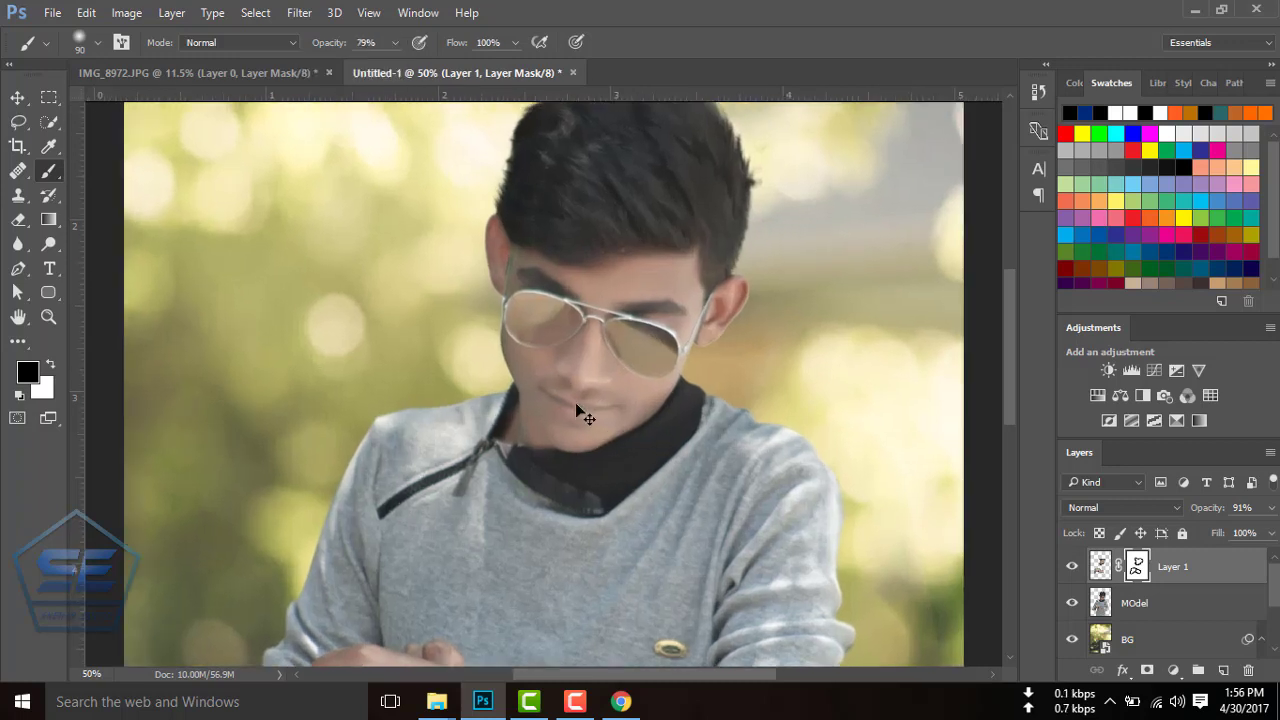
{"action": "key", "text": "ctrl+plus"}
{"action": "mouse_move", "coordinate": [538, 293]}
{"action": "left_mouse_down"}
{"action": "mouse_move", "coordinate": [568, 310]}
{"action": "mouse_move", "coordinate": [520, 323]}
{"action": "left_mouse_up"}
{"action": "mouse_move", "coordinate": [624, 322]}
{"action": "left_mouse_down"}
{"action": "mouse_move", "coordinate": [682, 358]}
{"action": "mouse_move", "coordinate": [663, 343]}
{"action": "left_mouse_up"}
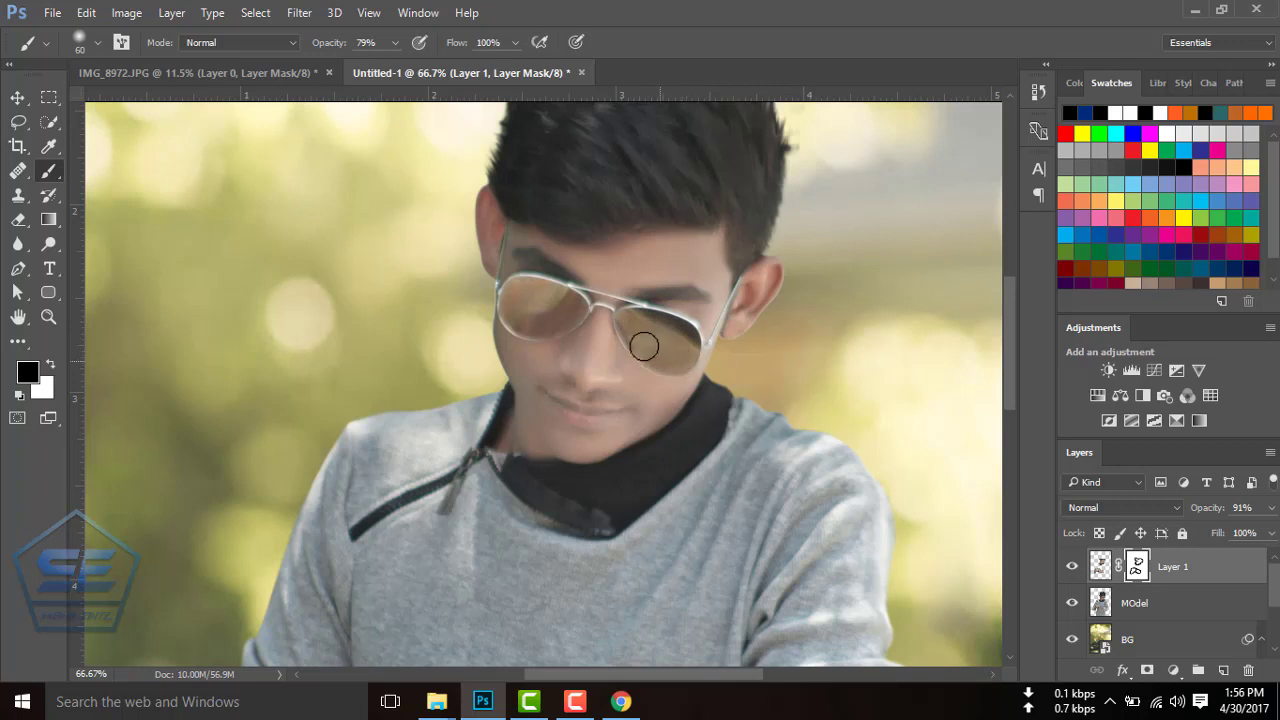
{"action": "left_click_drag", "start_coordinate": [763, 282], "coordinate": [727, 337]}
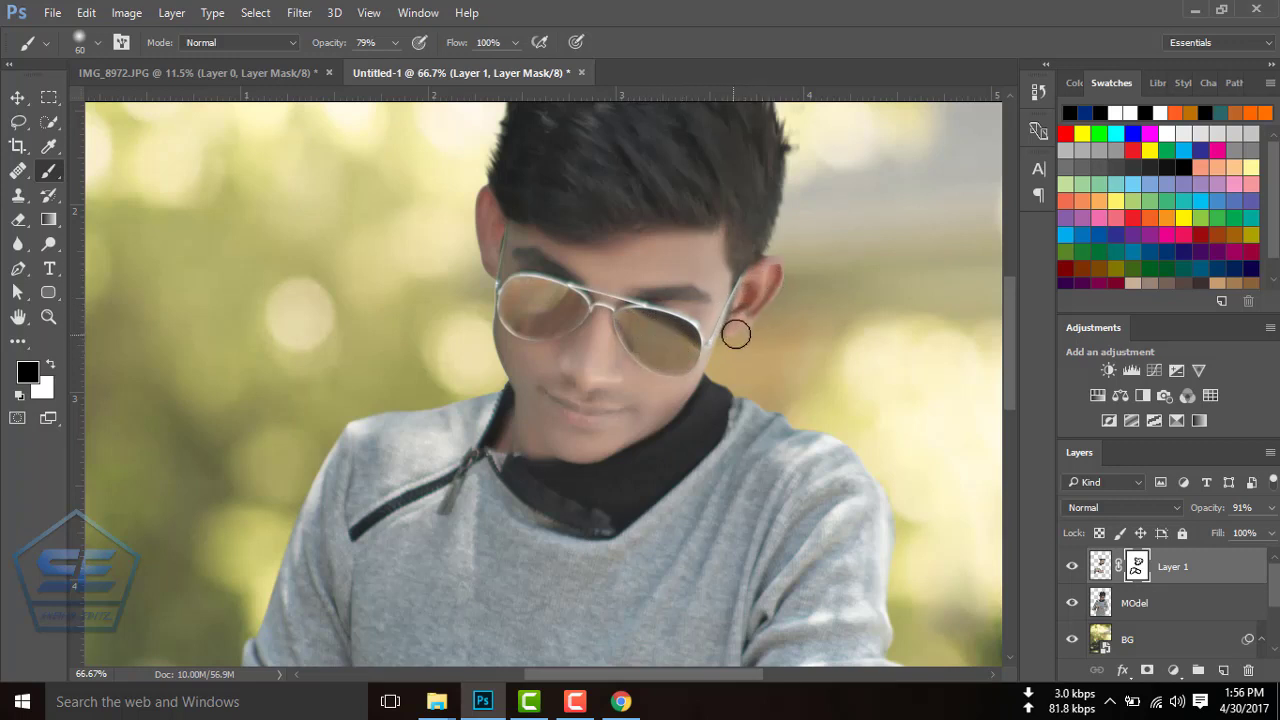
{"action": "key", "text": "ctrl+z"}
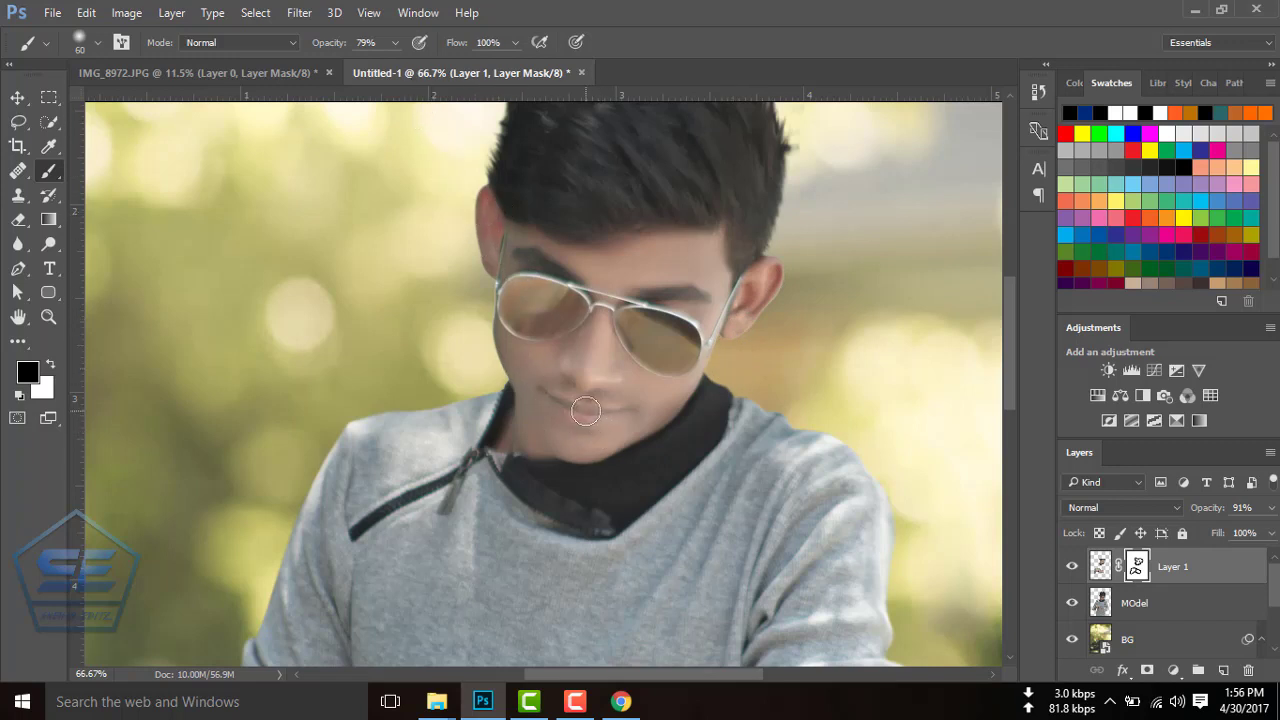
With a smaller 54% brush, paint the mask along the glasses' top rim by the eyebrow.
{"action": "key", "text": "bracketleft"}
{"action": "key", "text": "bracketleft"}
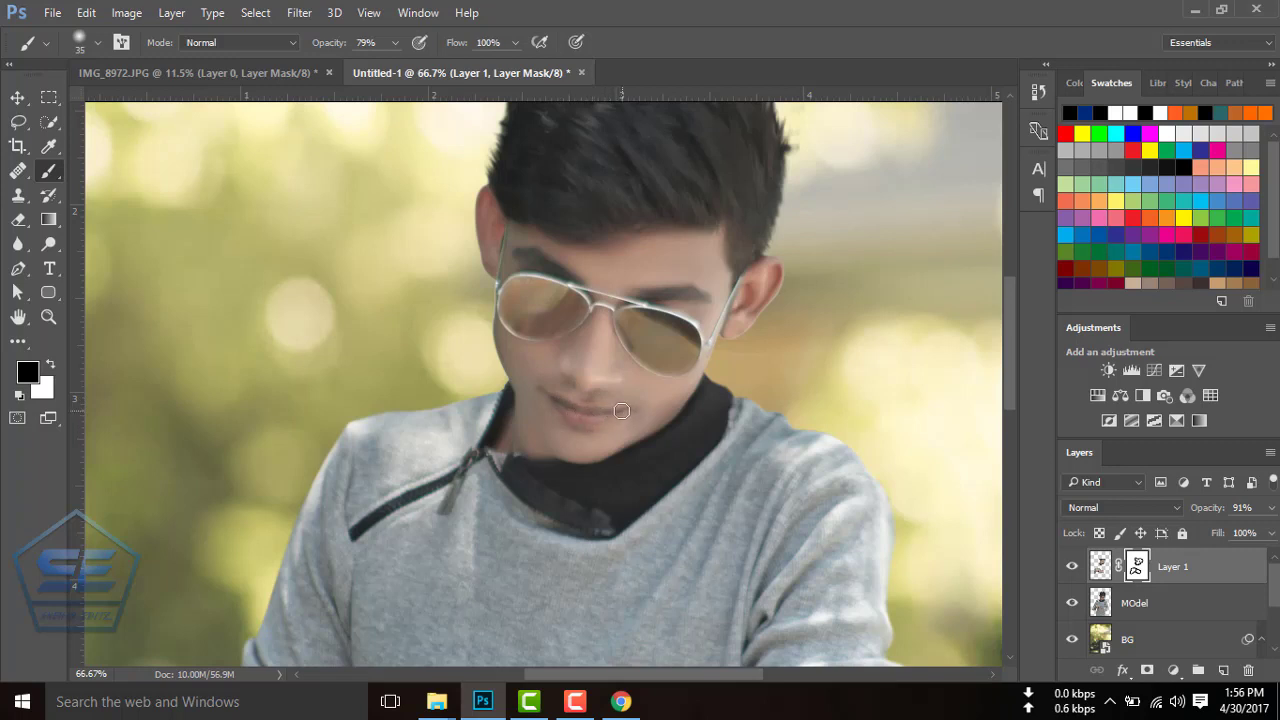
{"action": "left_click", "coordinate": [395, 42]}
{"action": "left_click_drag", "start_coordinate": [396, 64], "coordinate": [379, 66]}
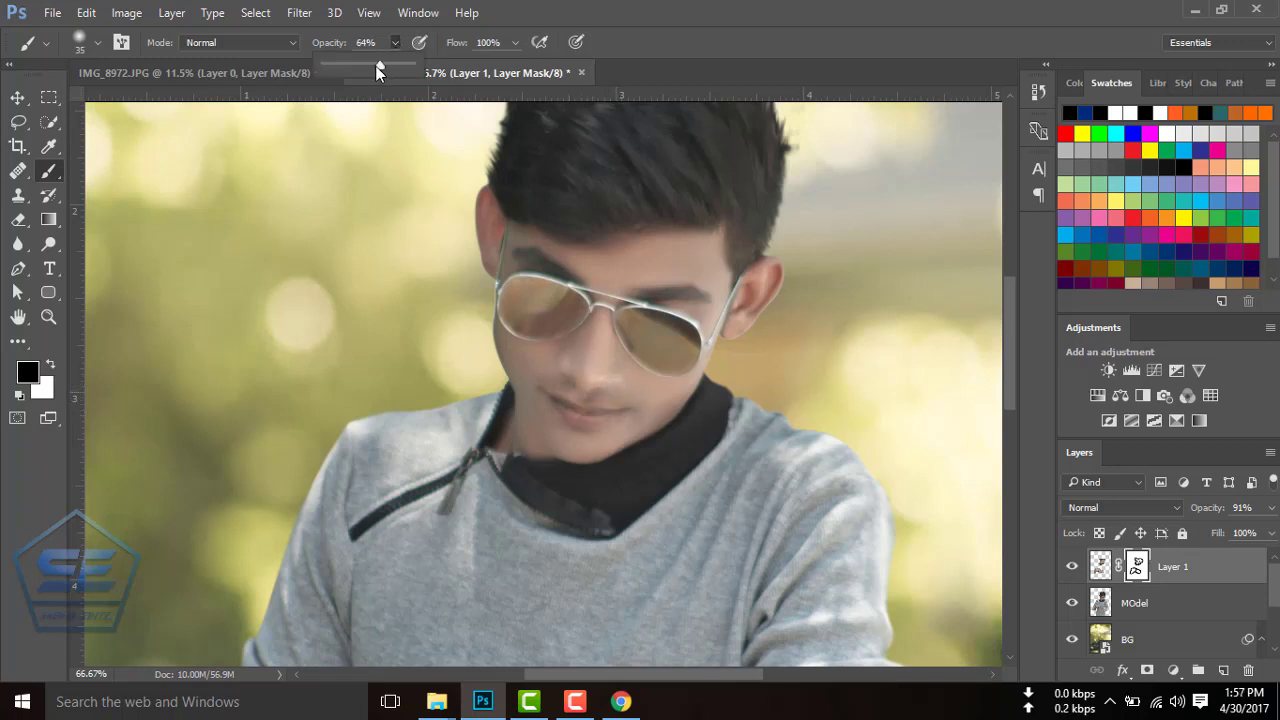
{"action": "left_click", "coordinate": [620, 387]}
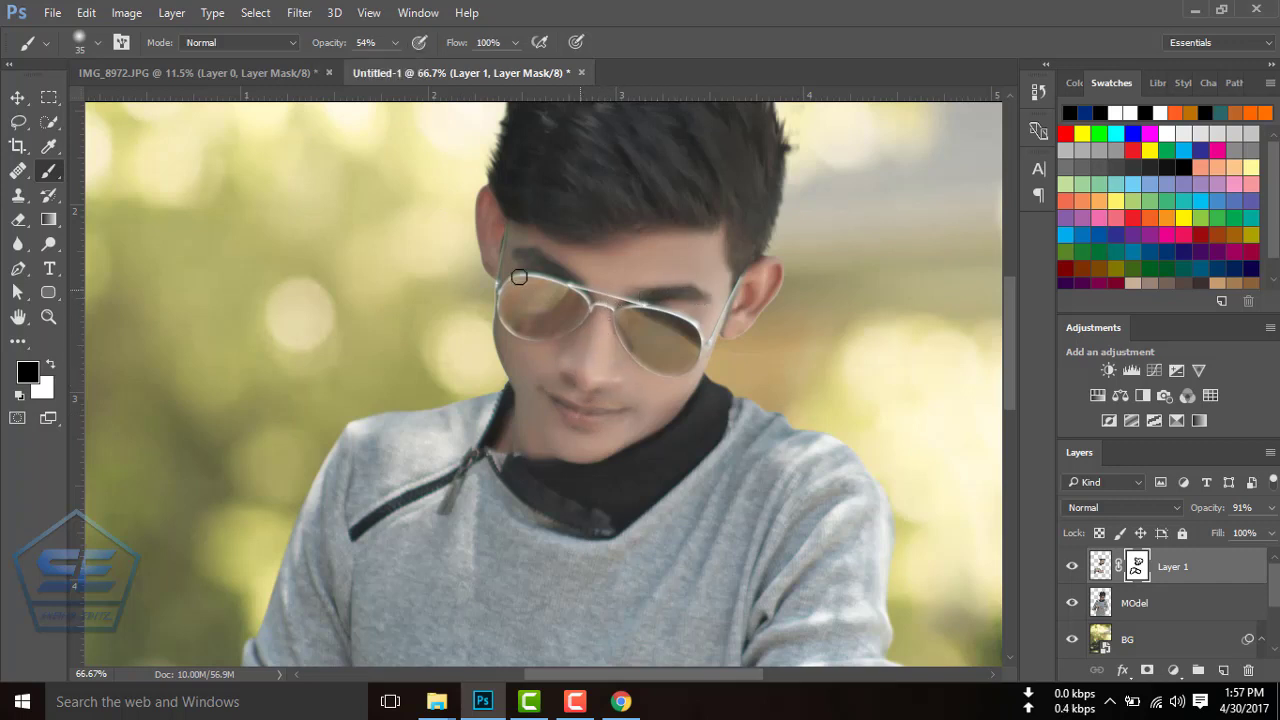
{"action": "left_click_drag", "start_coordinate": [568, 278], "coordinate": [520, 254]}
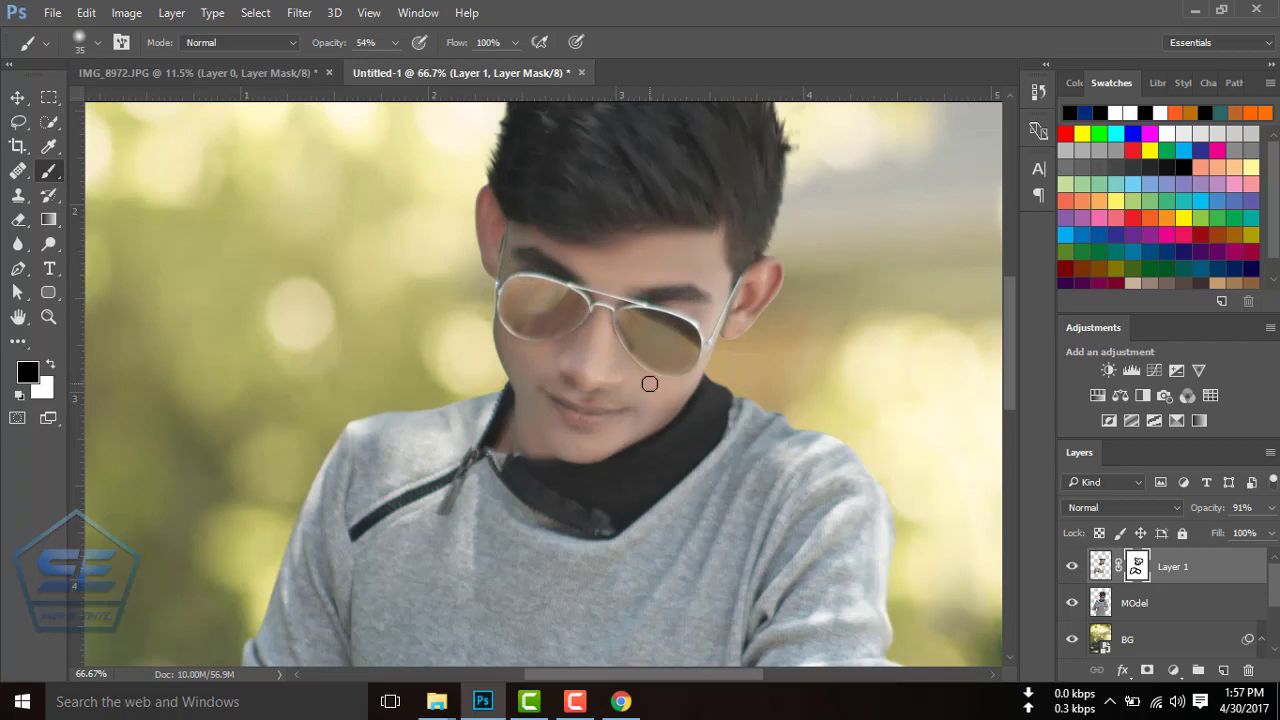
{"action": "key", "text": "ctrl+0"}
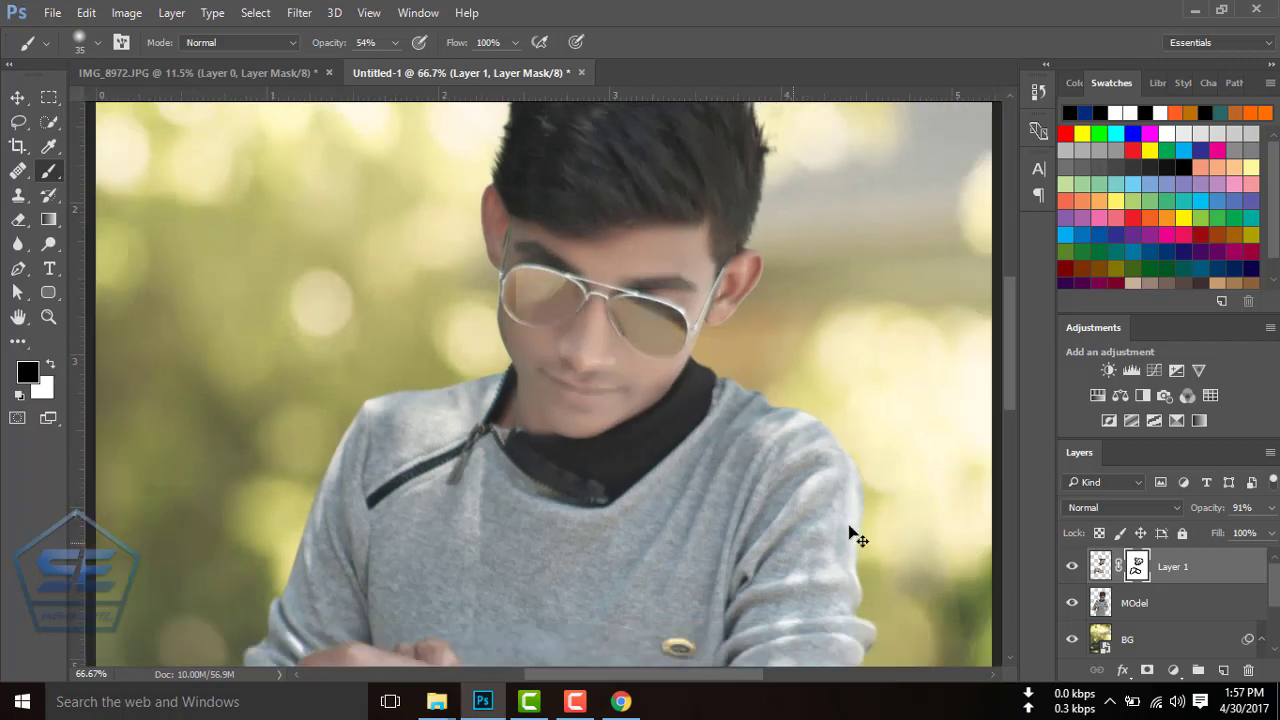
Lower Layer 1 to about 72% opacity and merge it down into MOdel.
{"action": "right_click", "coordinate": [1178, 569]}
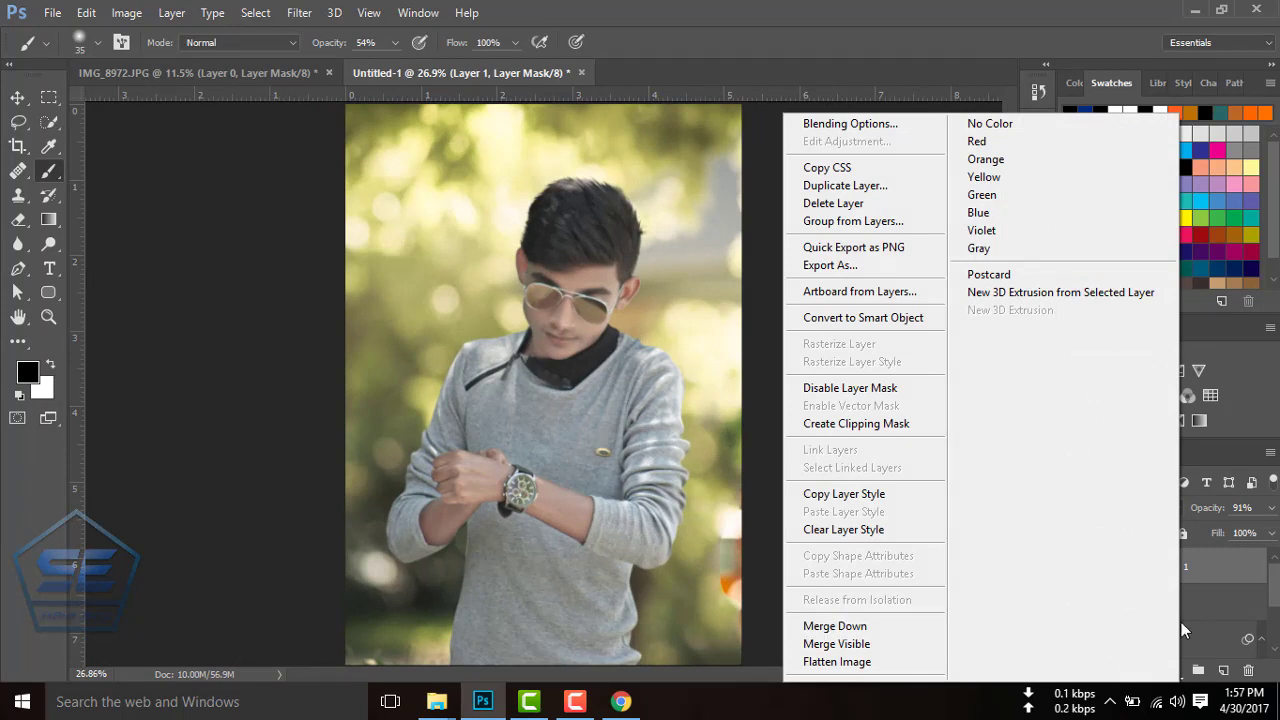
{"action": "left_click", "coordinate": [1228, 566]}
{"action": "left_click", "coordinate": [1272, 508]}
{"action": "left_click_drag", "start_coordinate": [1258, 532], "coordinate": [1243, 535]}
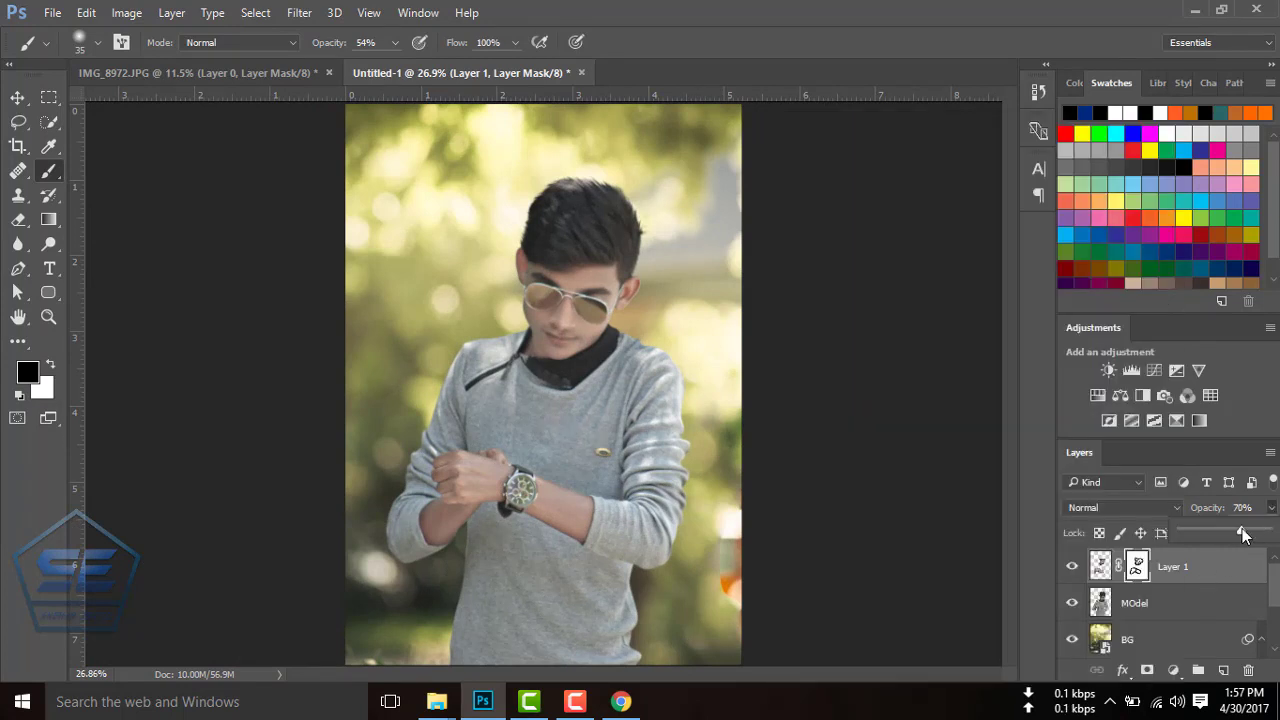
{"action": "right_click", "coordinate": [1180, 568]}
{"action": "left_click", "coordinate": [899, 517]}
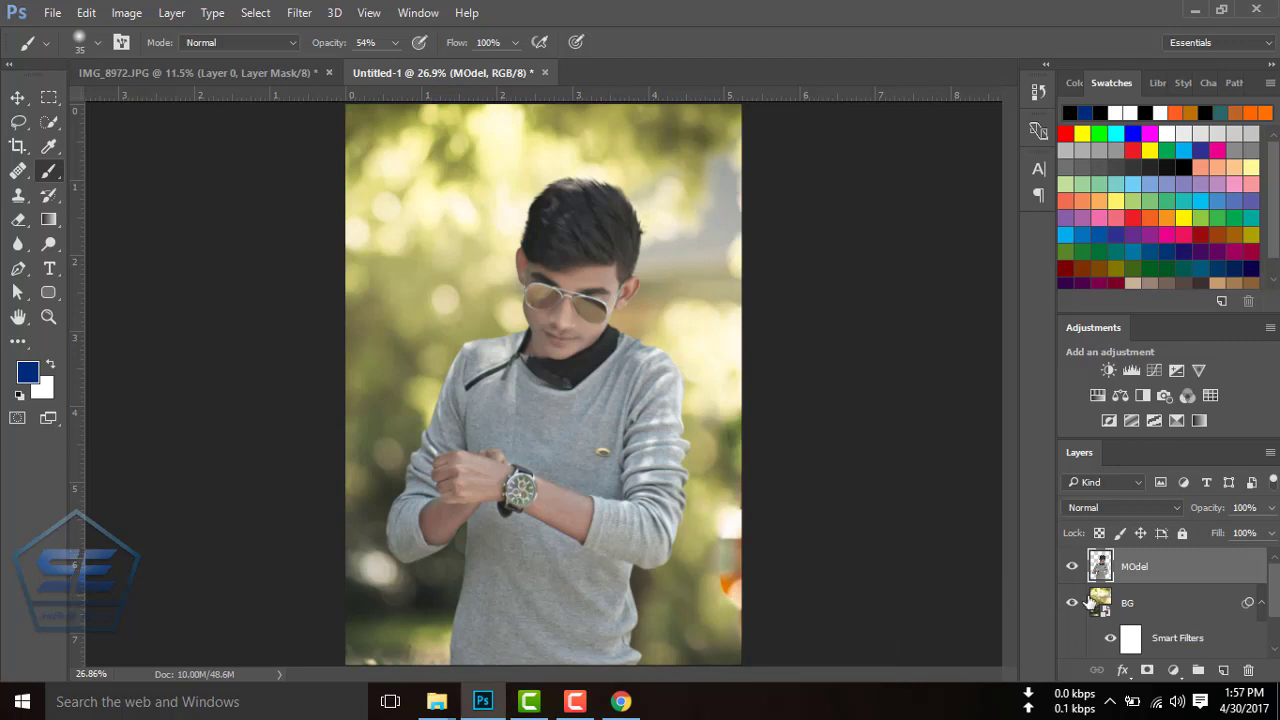
Apply the Camera Raw filter to MOdel with Contrast +11 and Temperature +4.
{"action": "left_click", "coordinate": [1118, 600]}
{"action": "scroll", "coordinate": [1143, 572], "scroll_direction": "up", "scroll_amount": 1}
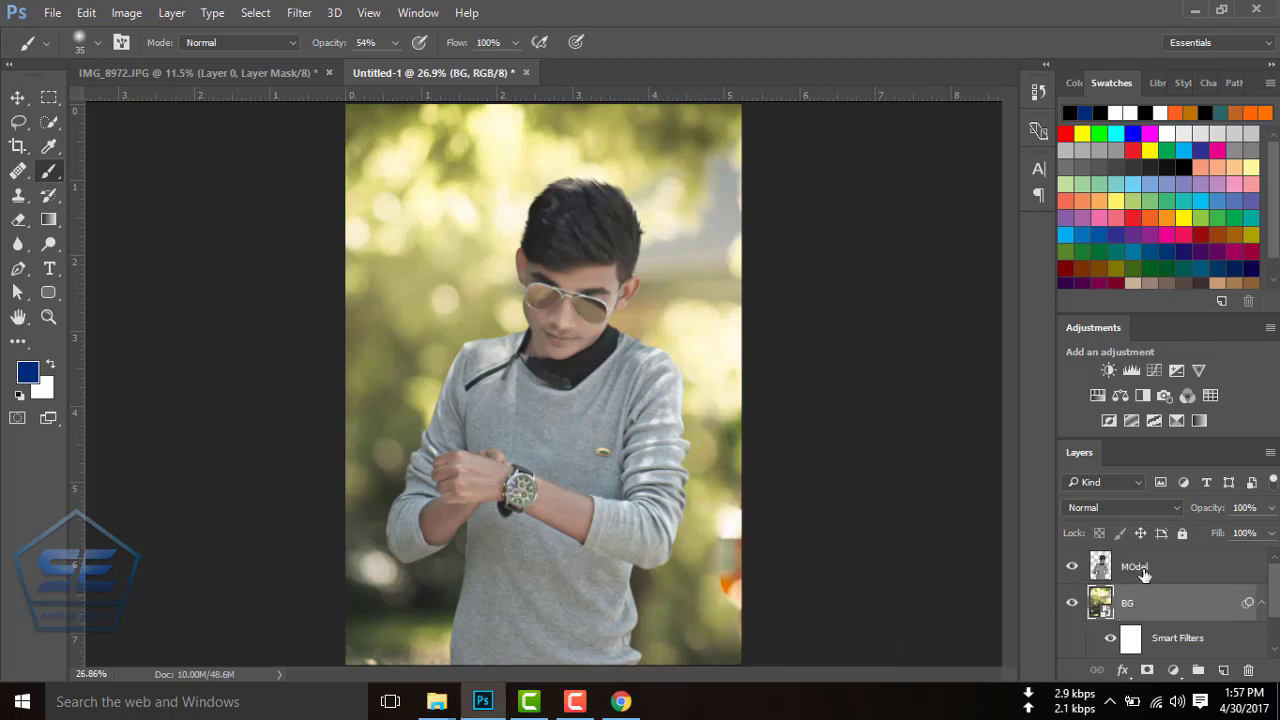
{"action": "left_click", "coordinate": [1144, 570]}
{"action": "left_click", "coordinate": [299, 12]}
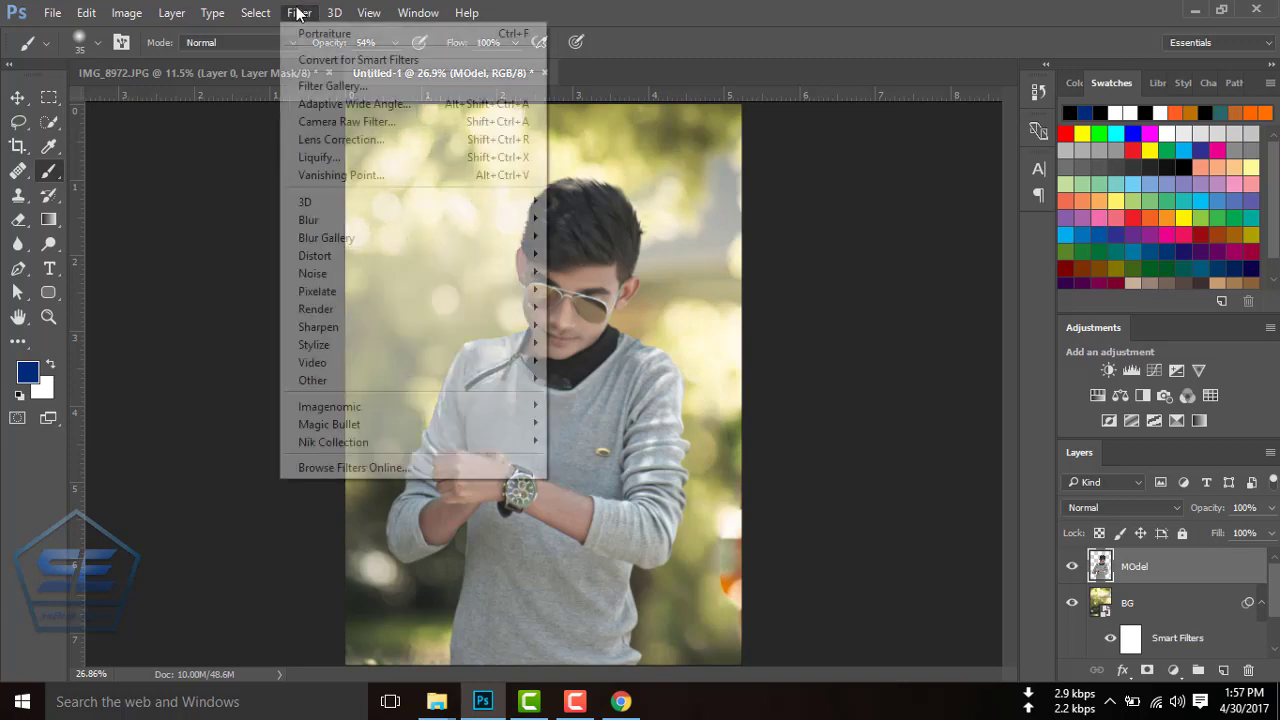
{"action": "left_click", "coordinate": [357, 127]}
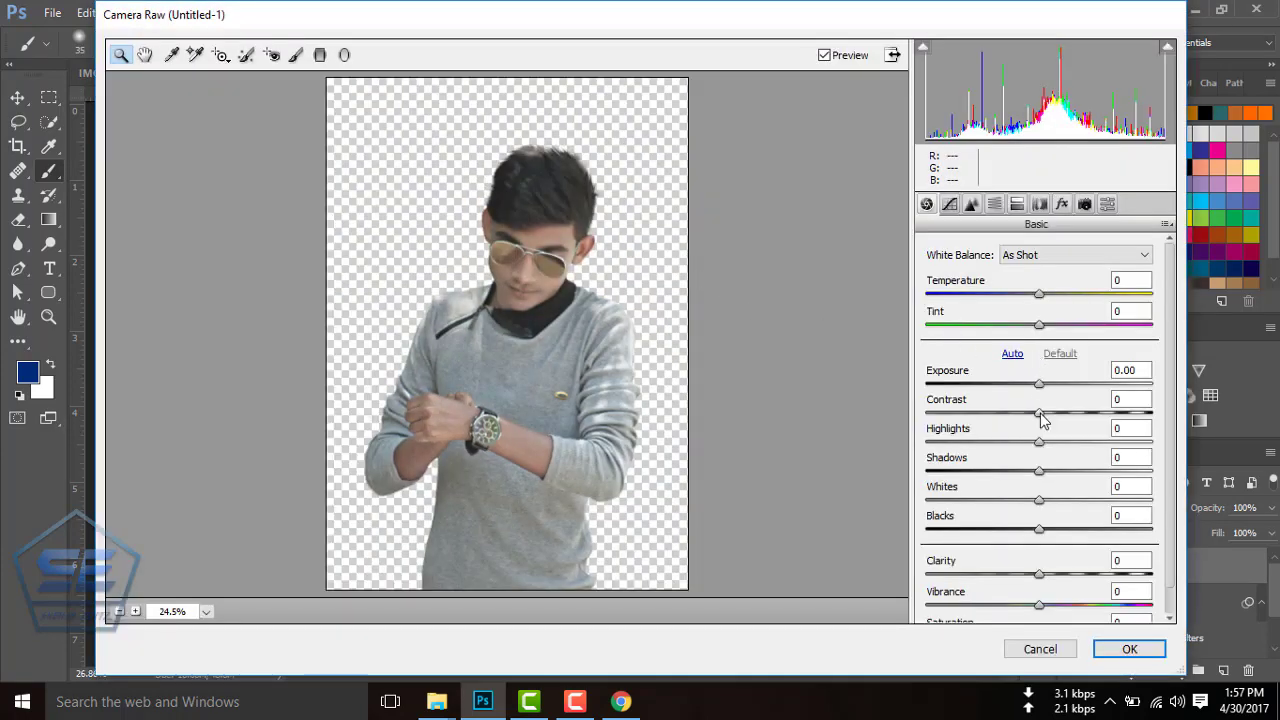
{"action": "left_click_drag", "start_coordinate": [1039, 415], "coordinate": [1055, 423]}
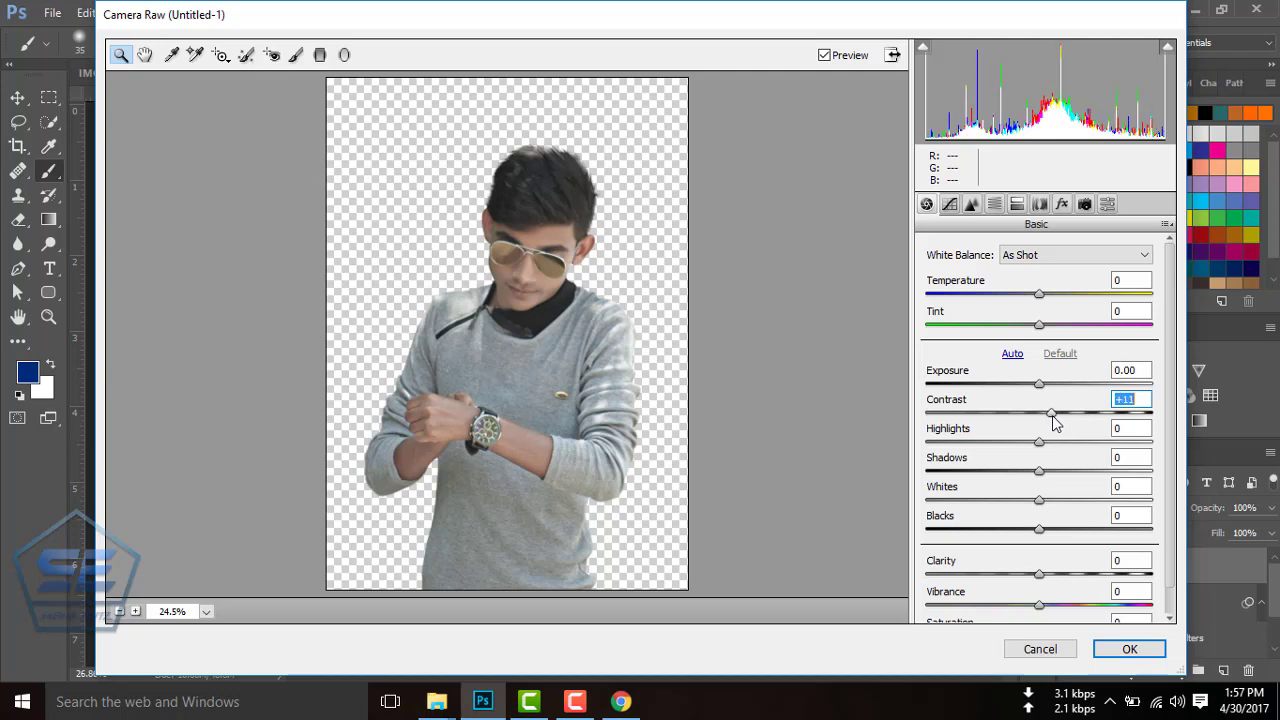
{"action": "left_click_drag", "start_coordinate": [1043, 302], "coordinate": [1048, 302]}
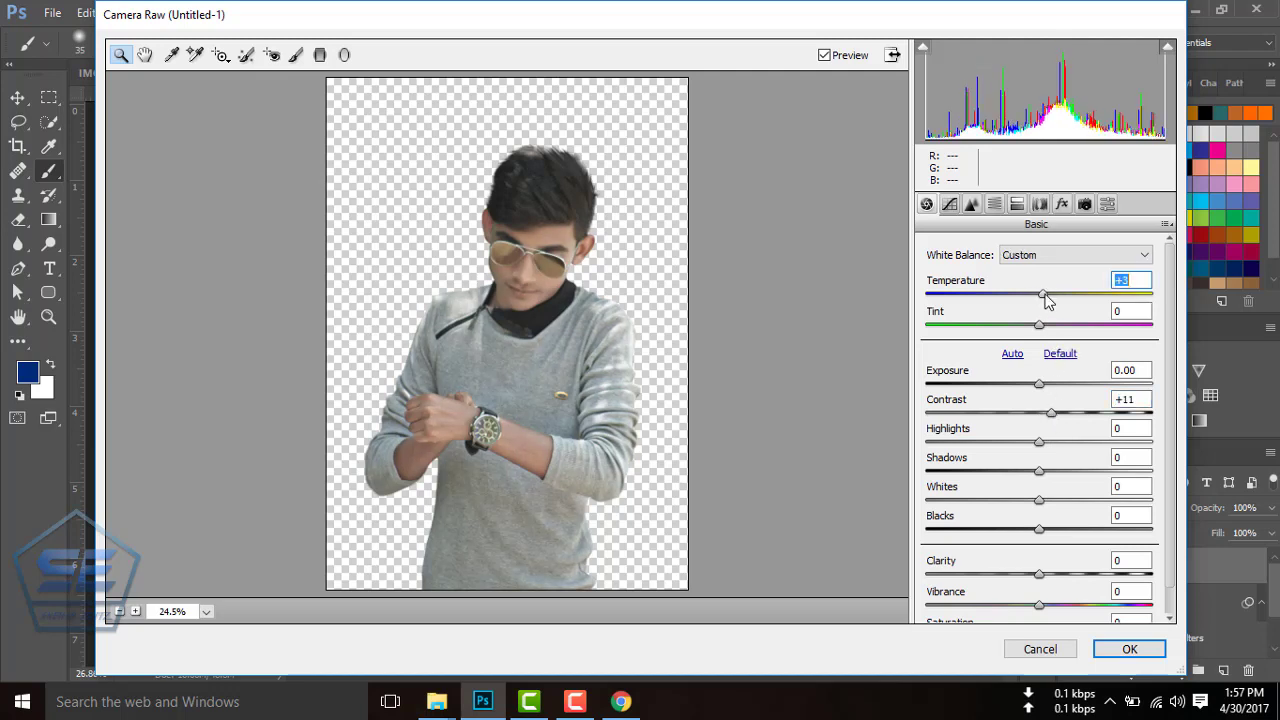
{"action": "left_click", "coordinate": [1130, 649]}
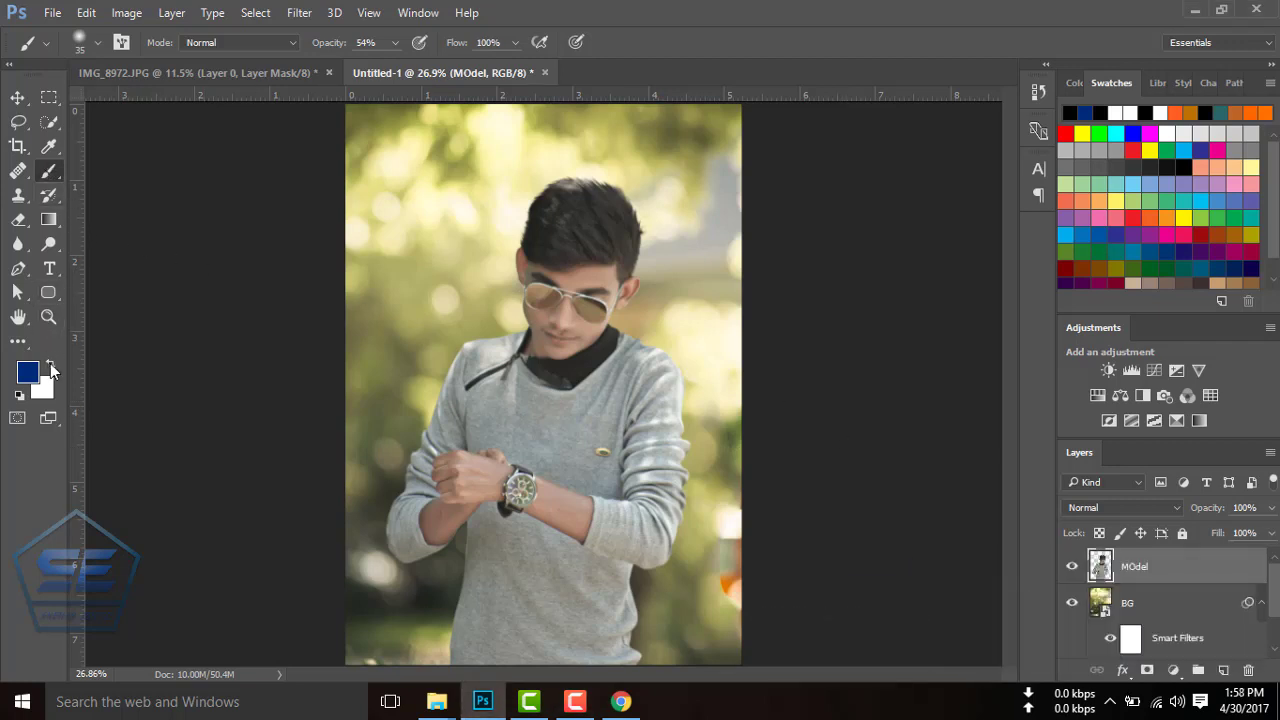
Choose a pale yellow paint colour and add a new empty layer above MOdel.
{"action": "left_click", "coordinate": [50, 366]}
{"action": "left_click", "coordinate": [30, 375]}
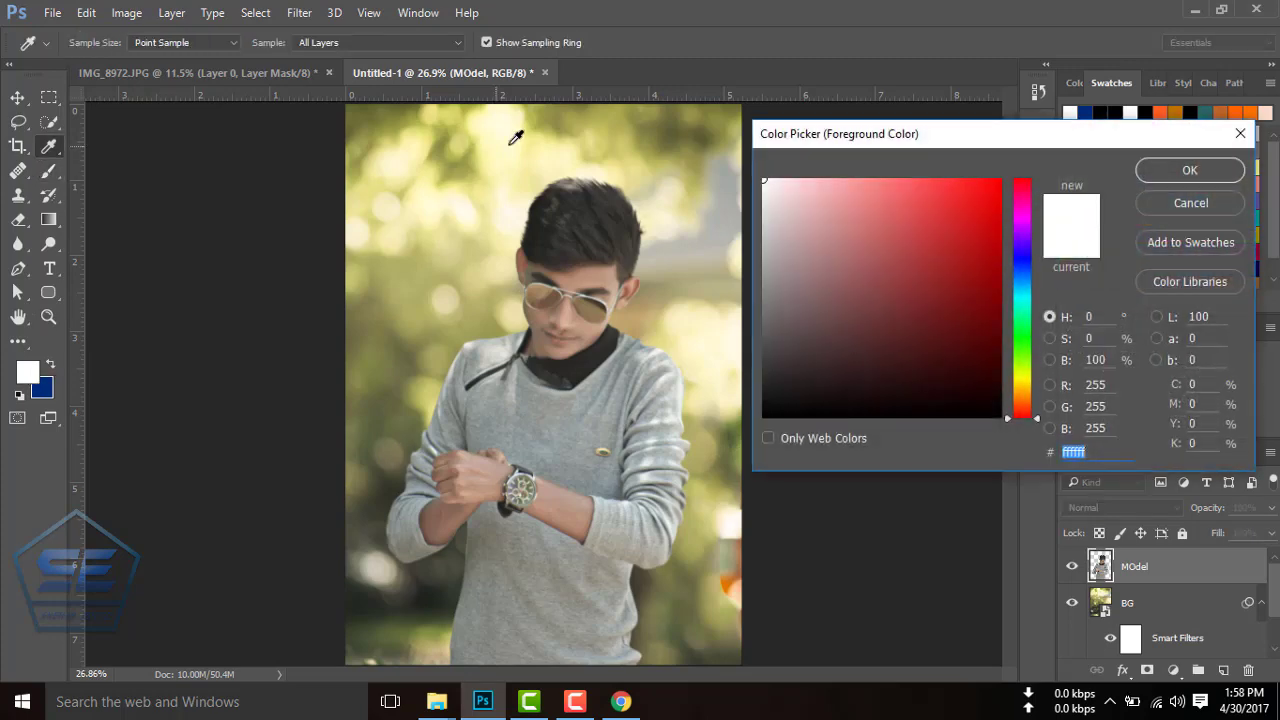
{"action": "left_click", "coordinate": [517, 132]}
{"action": "left_click", "coordinate": [879, 179]}
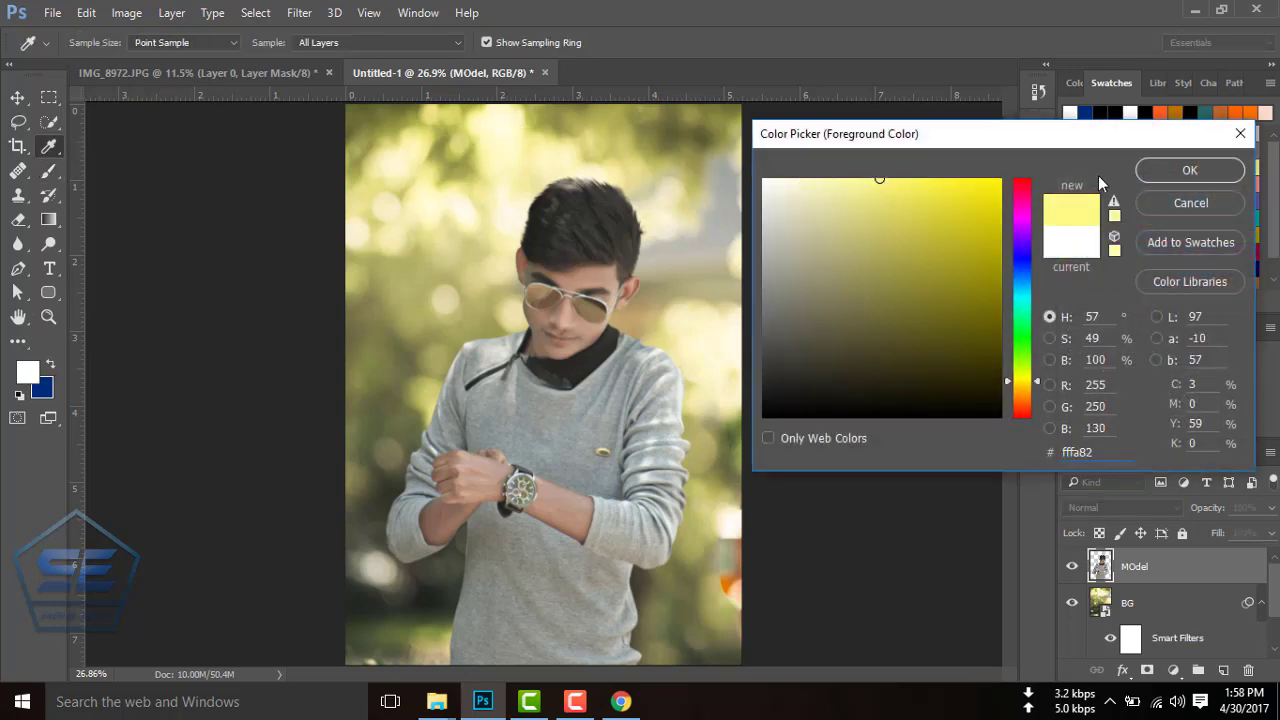
{"action": "left_click", "coordinate": [1189, 171]}
{"action": "key", "text": "b"}
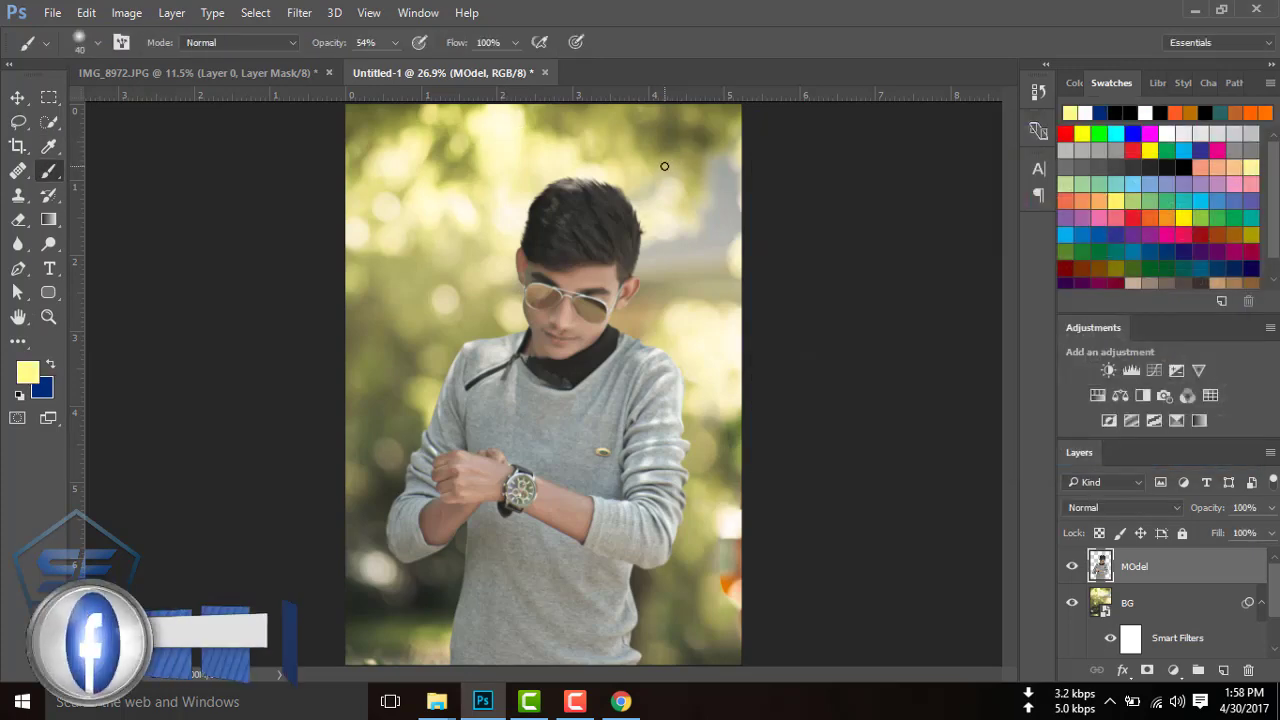
{"action": "key", "text": "bracketright"}
{"action": "key", "text": "bracketright"}
{"action": "key", "text": "bracketright"}
{"action": "key", "text": "bracketright"}
{"action": "key", "text": "bracketright"}
{"action": "key", "text": "bracketright"}
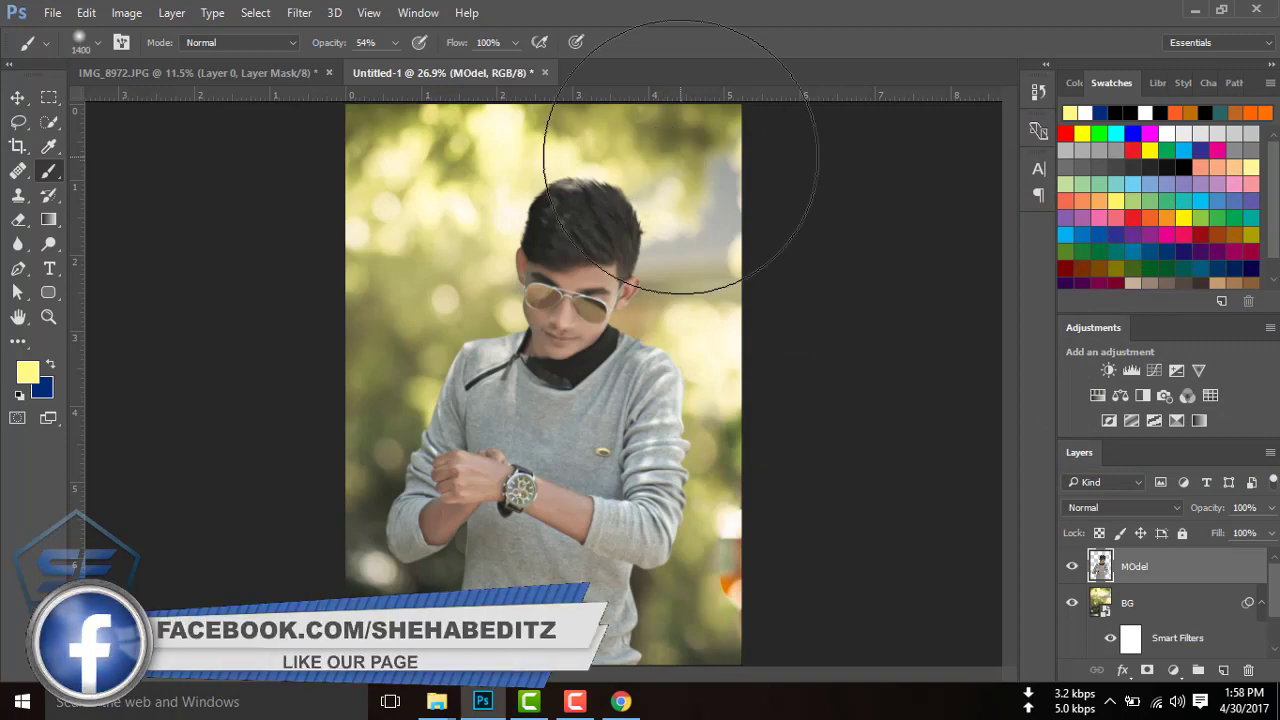
{"action": "left_click", "coordinate": [1222, 668]}
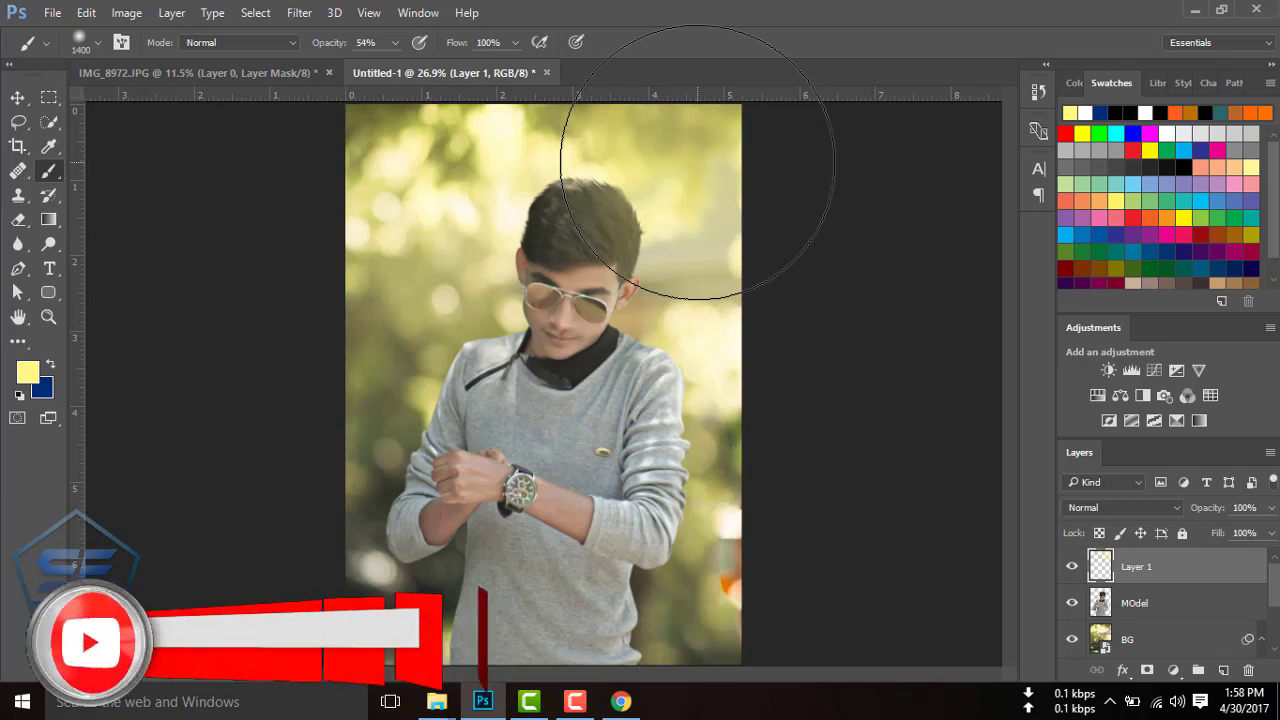
Paint a soft yellow glow around the top of the head with a 1500 px brush at 100% opacity.
{"action": "left_click", "coordinate": [395, 42]}
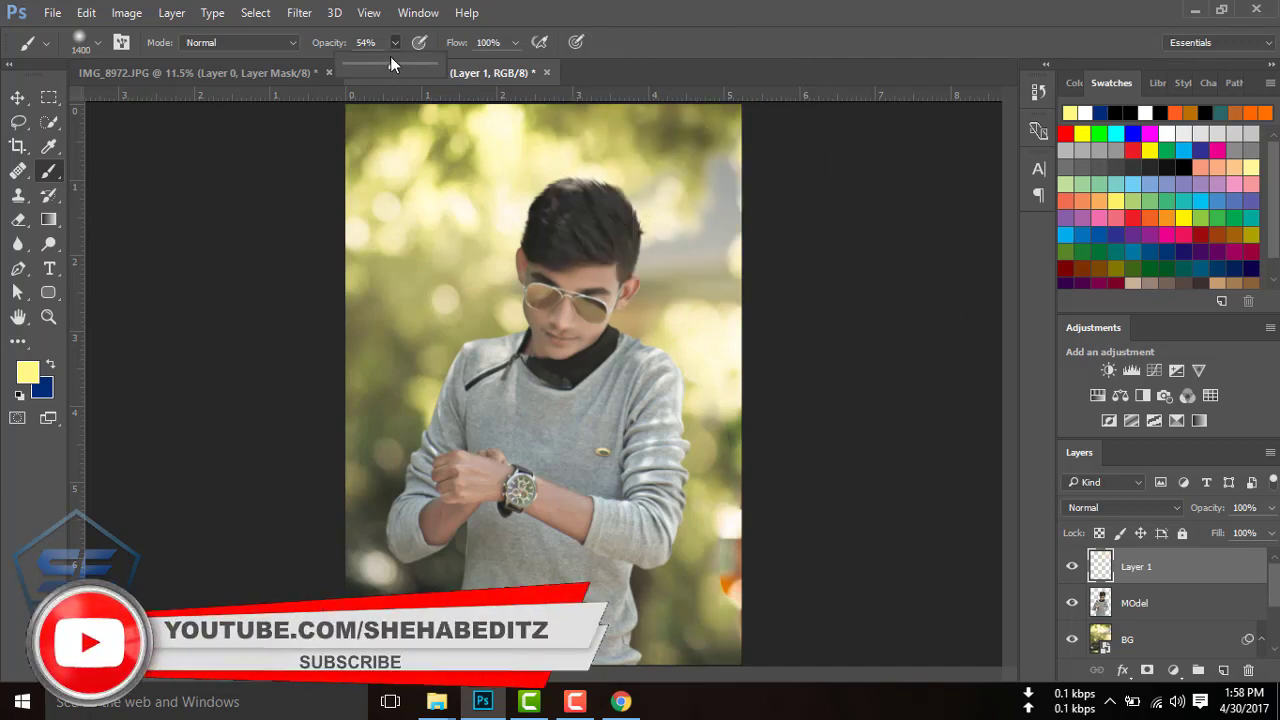
{"action": "left_click_drag", "start_coordinate": [391, 64], "coordinate": [484, 72]}
{"action": "key", "text": "bracketright"}
{"action": "key", "text": "bracketright"}
{"action": "key", "text": "bracketright"}
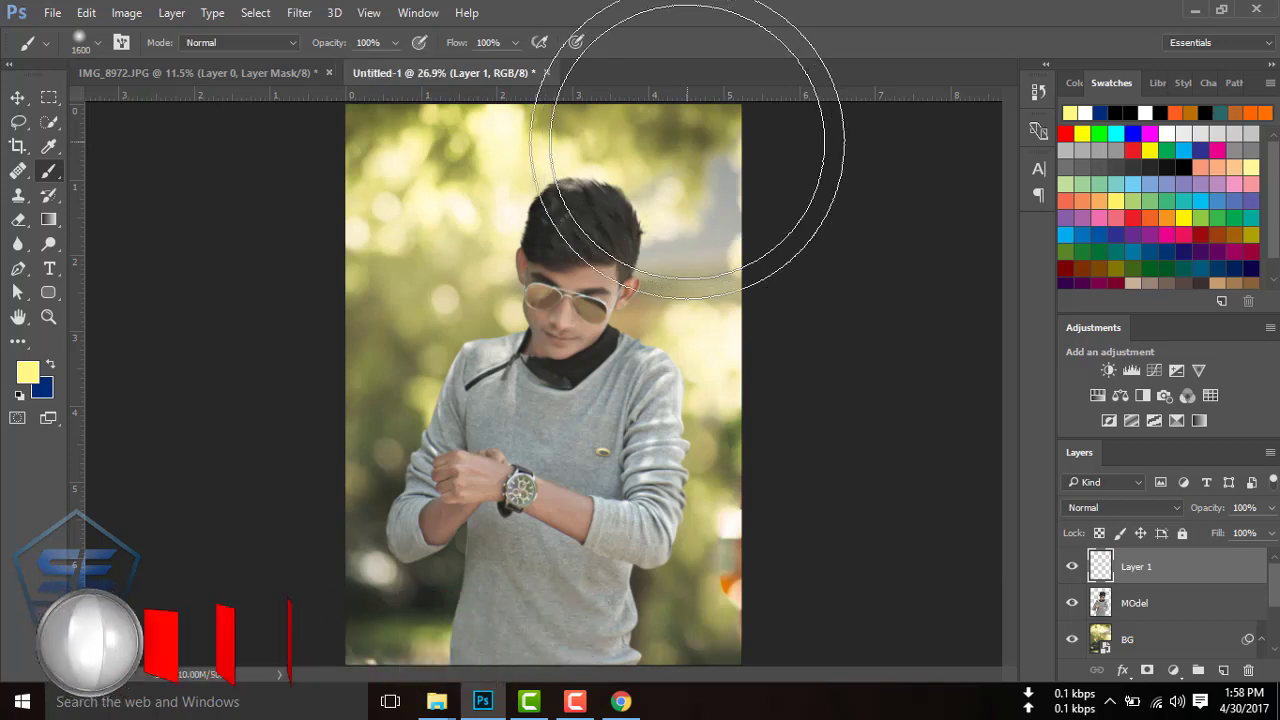
{"action": "left_click", "coordinate": [688, 140]}
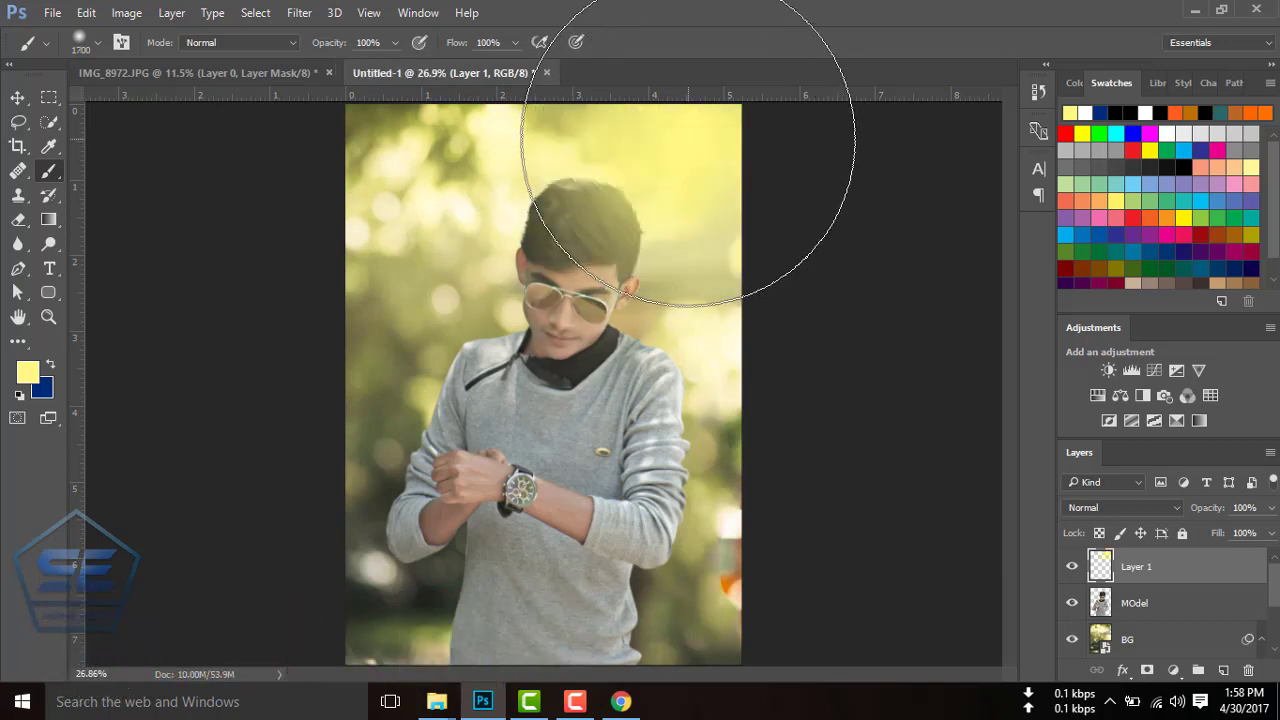
{"action": "key", "text": "ctrl+z"}
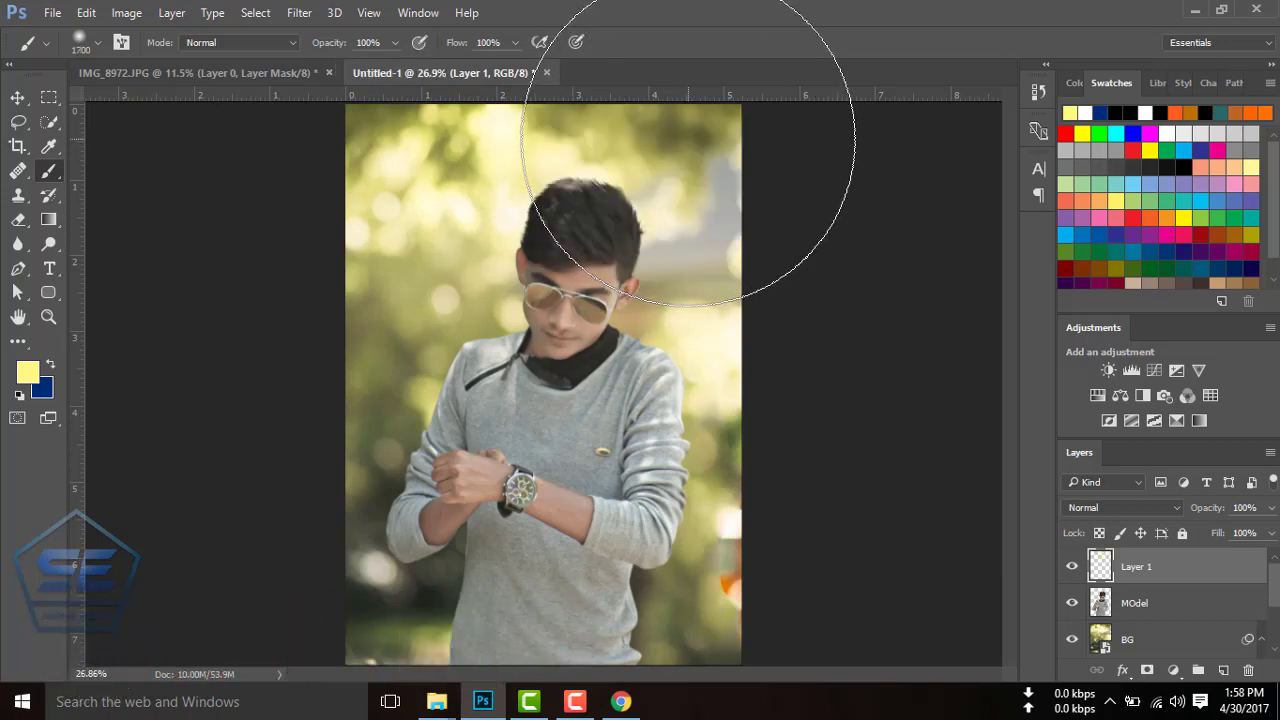
{"action": "key", "text": "bracketleft"}
{"action": "key", "text": "bracketleft"}
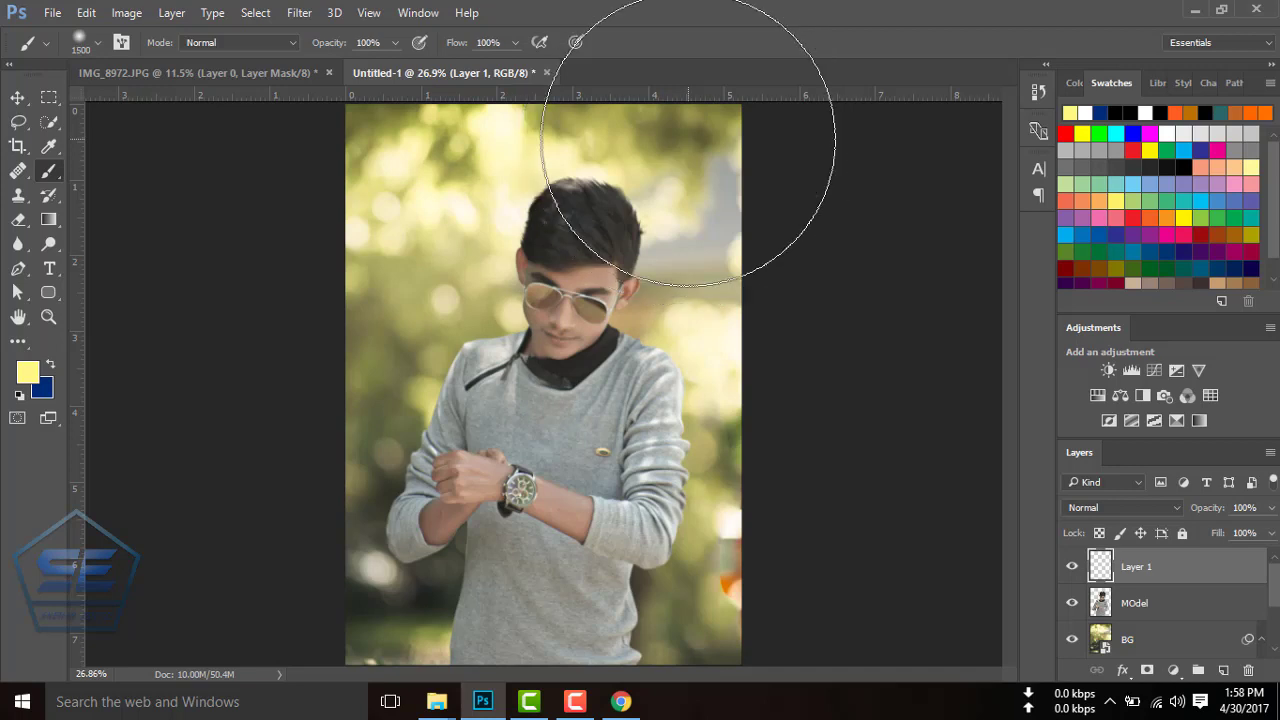
{"action": "left_click", "coordinate": [688, 138]}
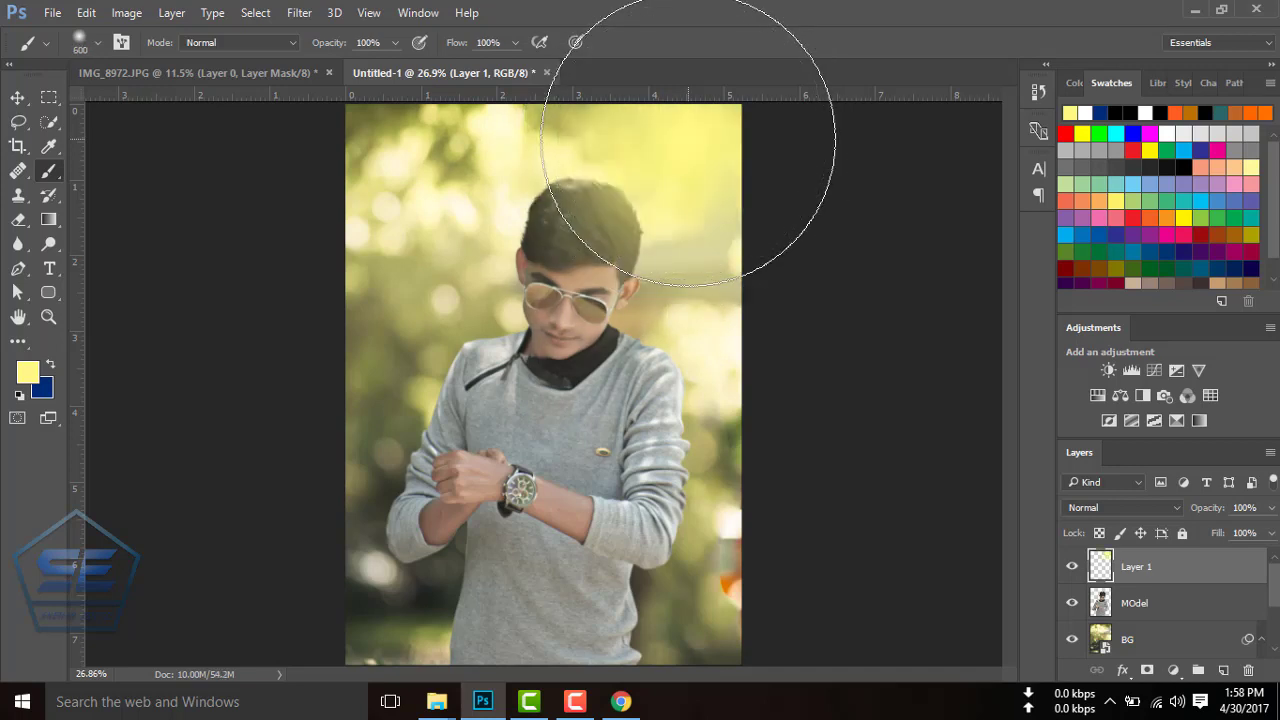
{"action": "key", "text": "bracketleft"}
{"action": "key", "text": "bracketleft"}
{"action": "key", "text": "bracketleft"}
{"action": "key", "text": "bracketleft"}
{"action": "key", "text": "bracketleft"}
{"action": "left_click", "coordinate": [51, 363]}
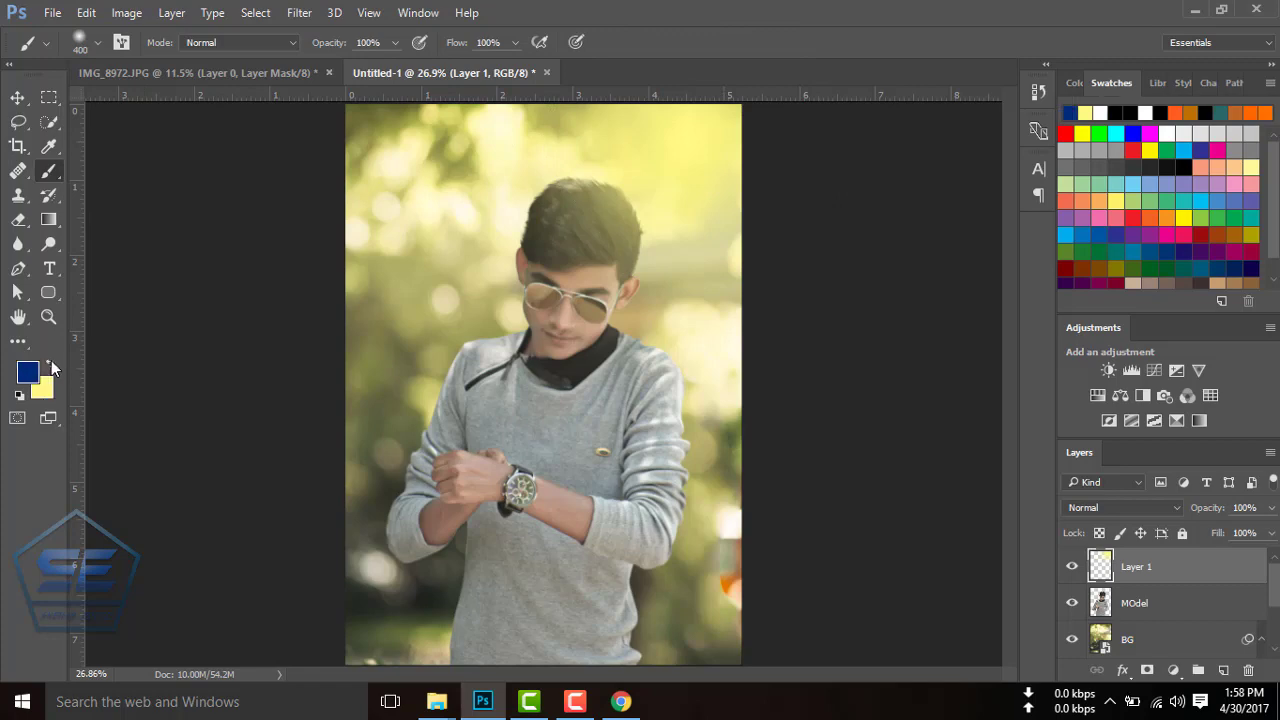
Set the paint colour to white (ffffff) and paint a glow in the top-right corner.
{"action": "type", "text": "ffffff"}
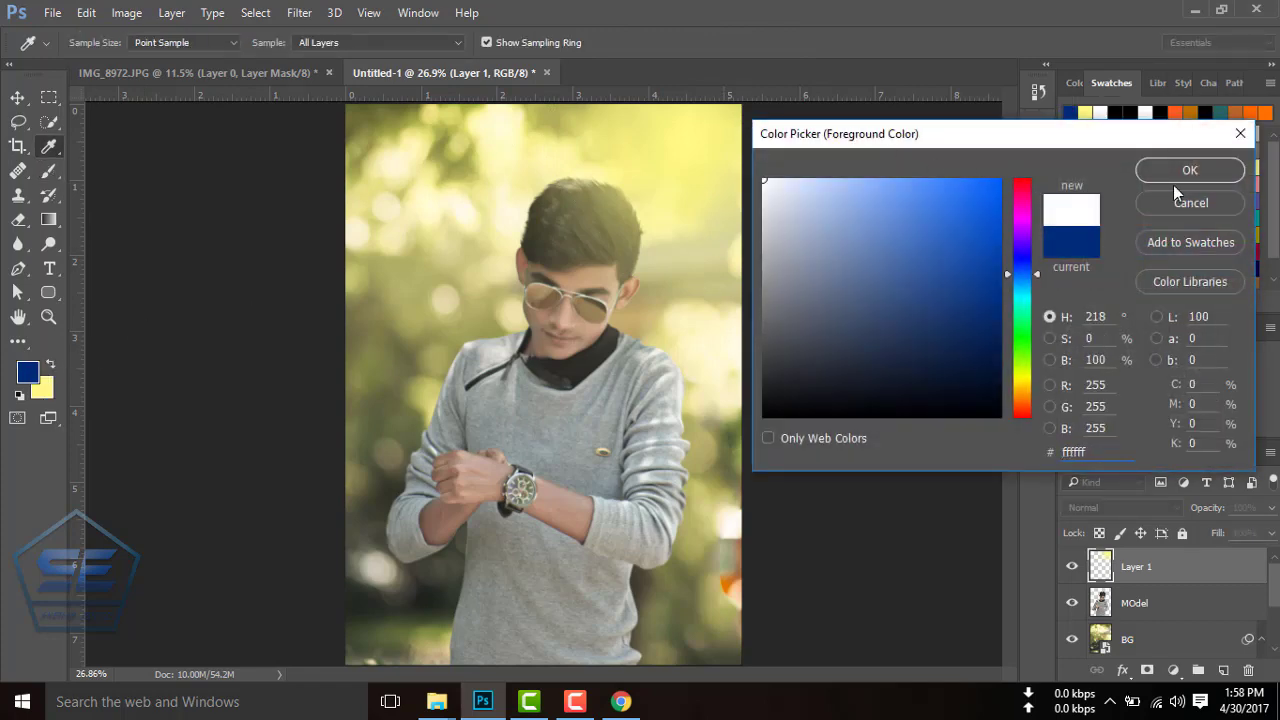
{"action": "left_click", "coordinate": [1185, 172]}
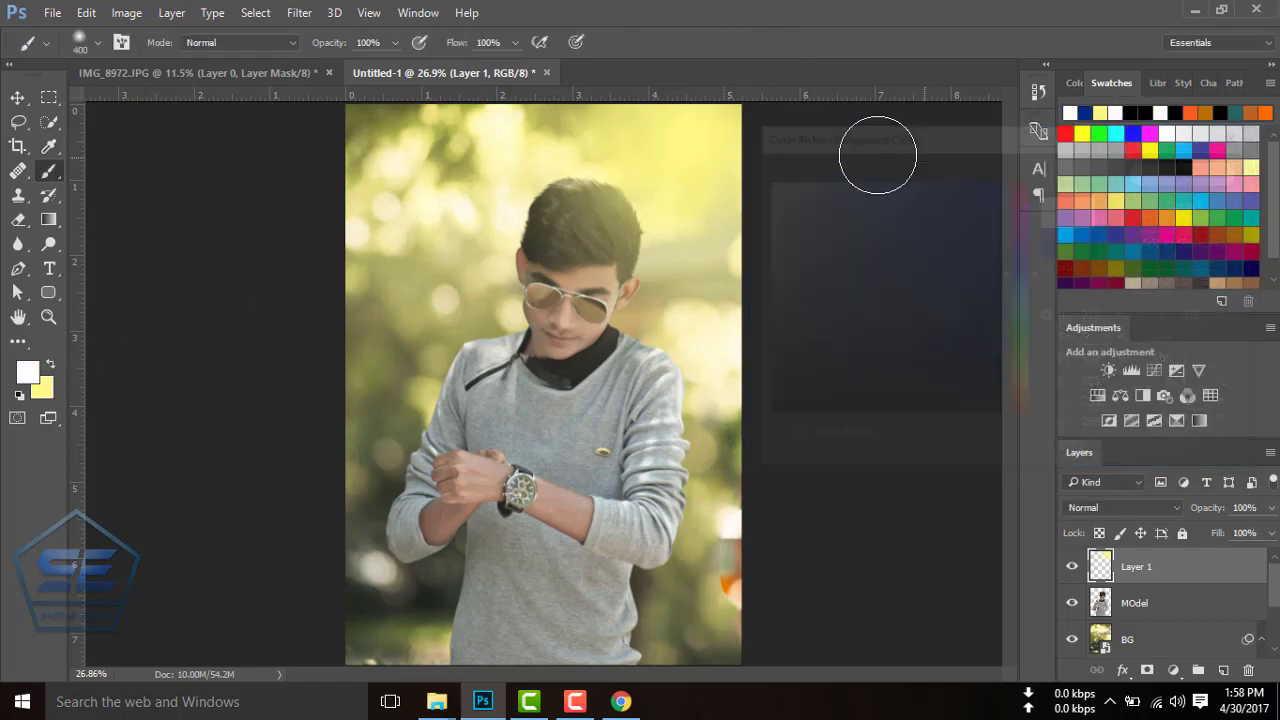
{"action": "left_click", "coordinate": [721, 132]}
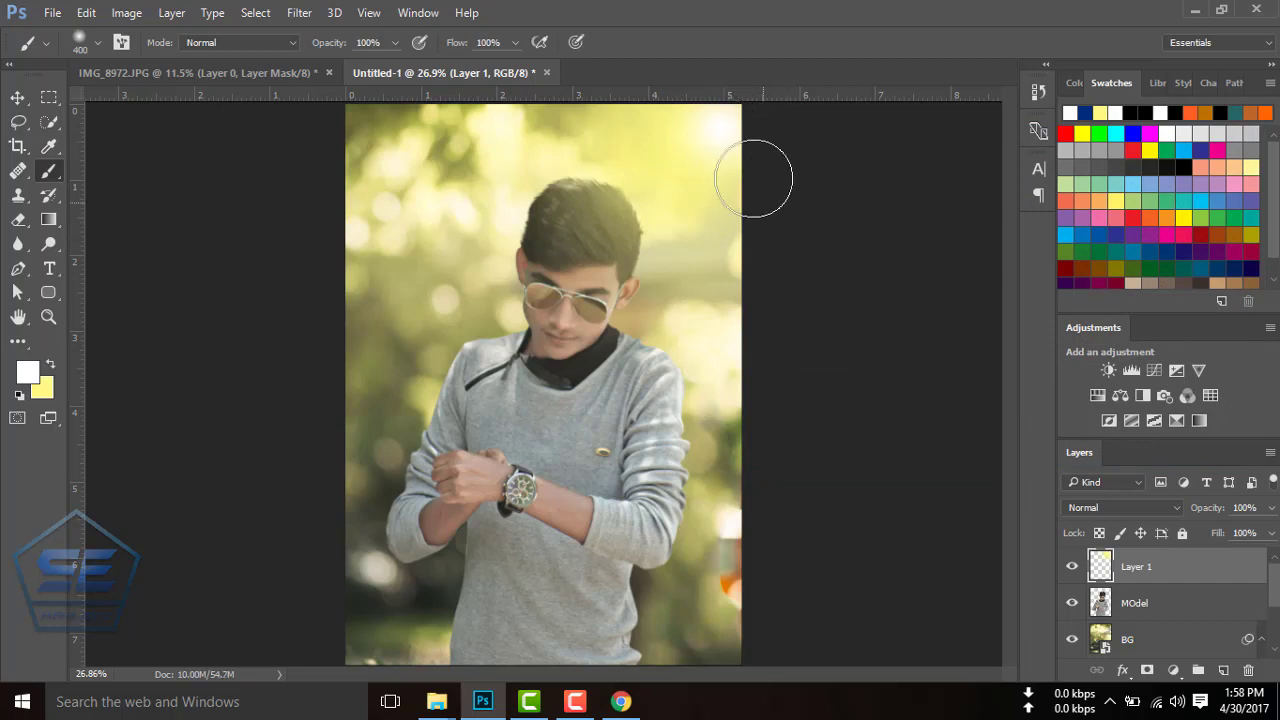
{"action": "left_click", "coordinate": [724, 132]}
{"action": "key", "text": "ctrl+z"}
{"action": "key", "text": "bracketright"}
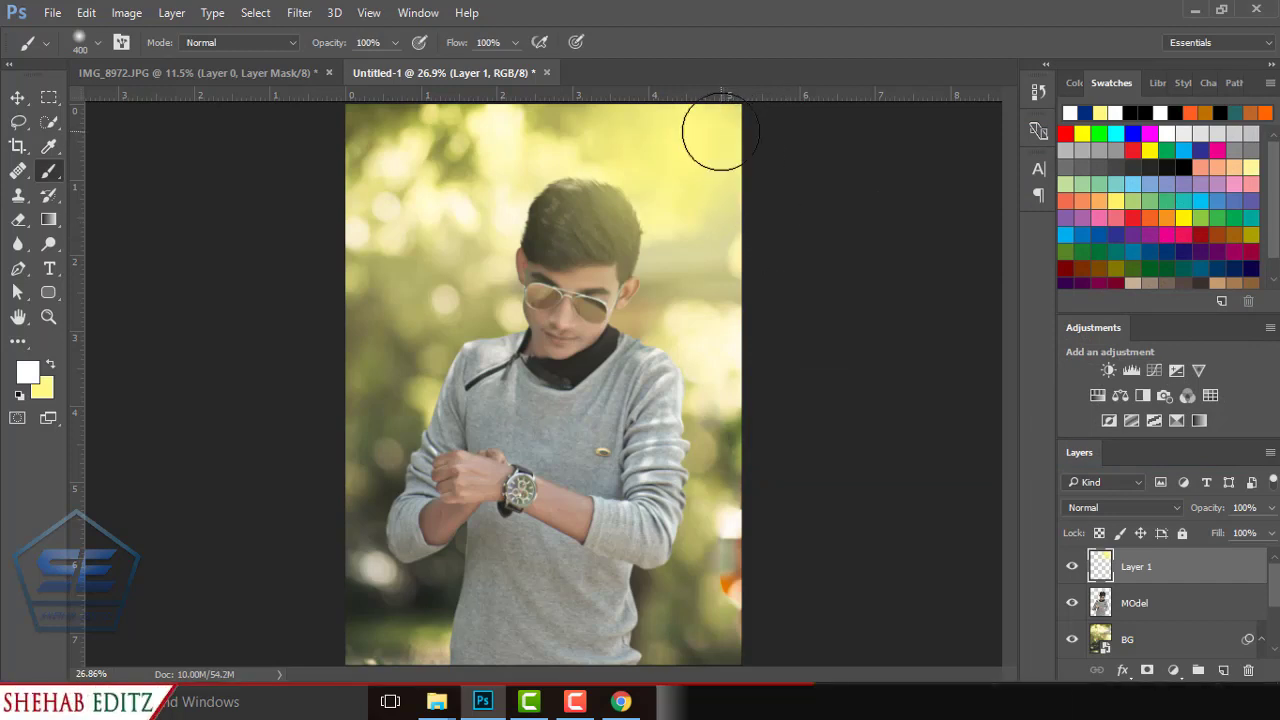
{"action": "left_click", "coordinate": [719, 130]}
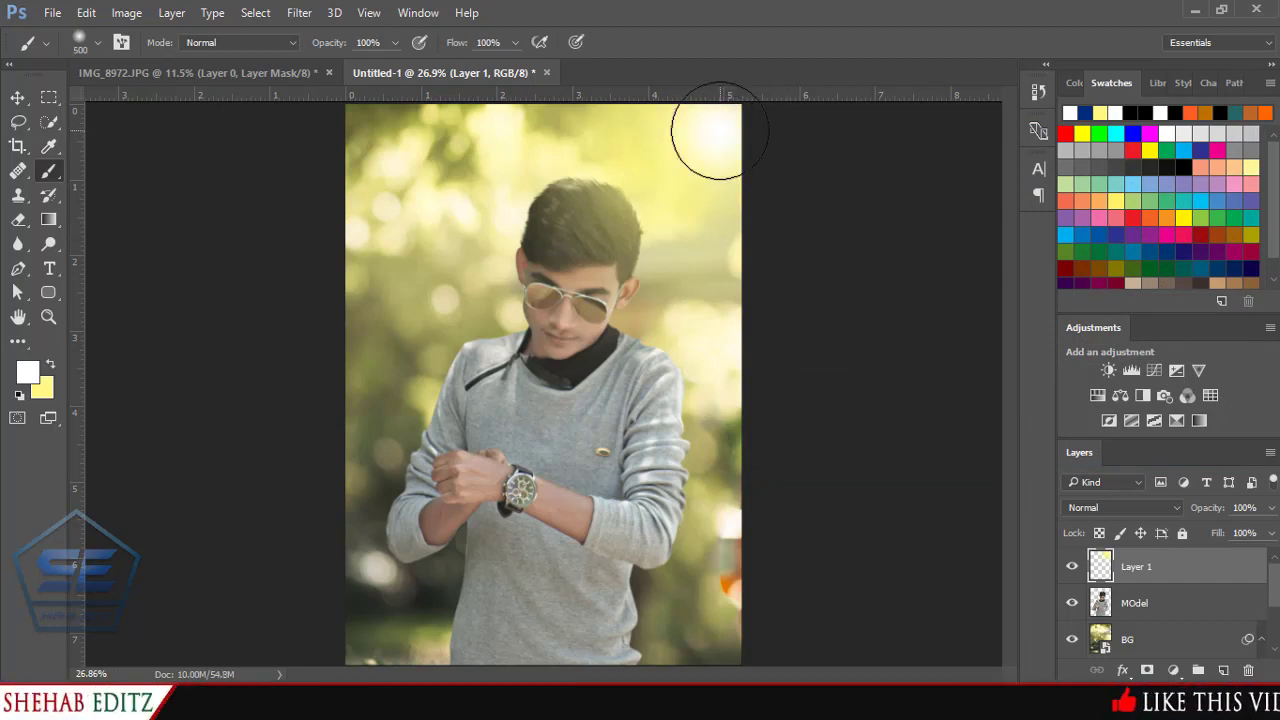
{"action": "key", "text": "ctrl+z"}
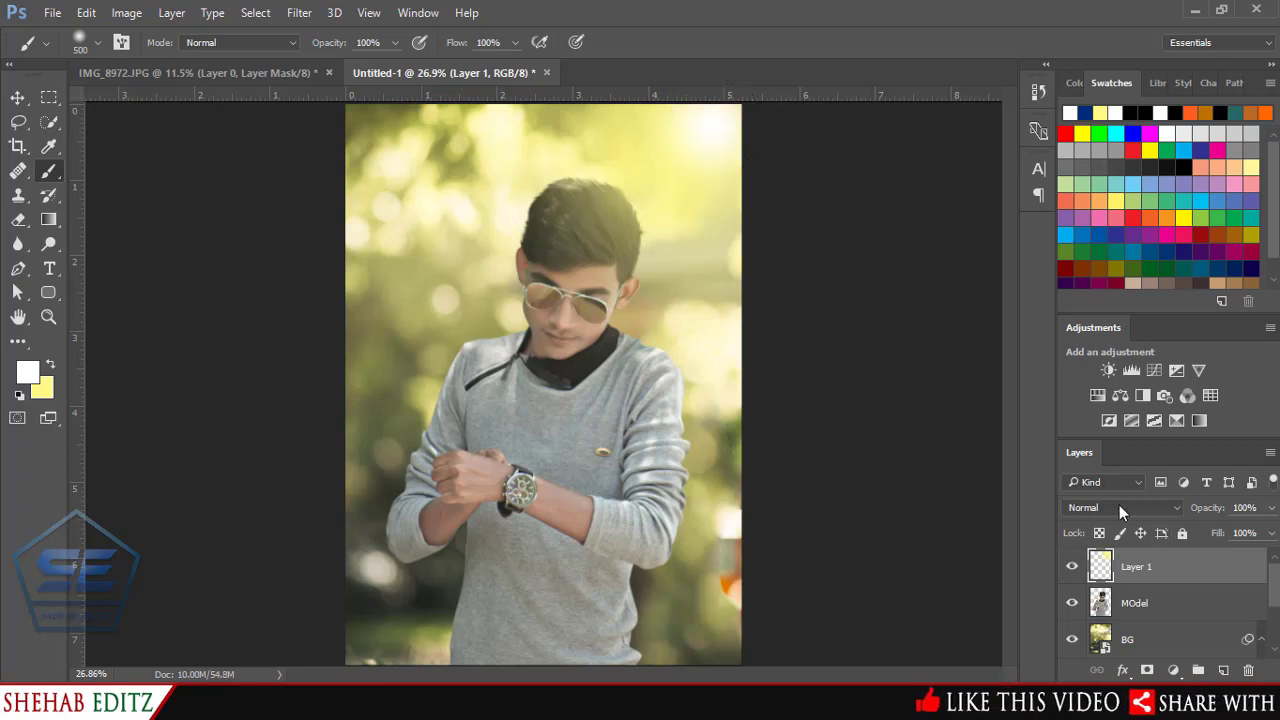
Set Layer 1 to Screen blending at 75% opacity, comparing the glow on and off.
{"action": "left_click", "coordinate": [1119, 507]}
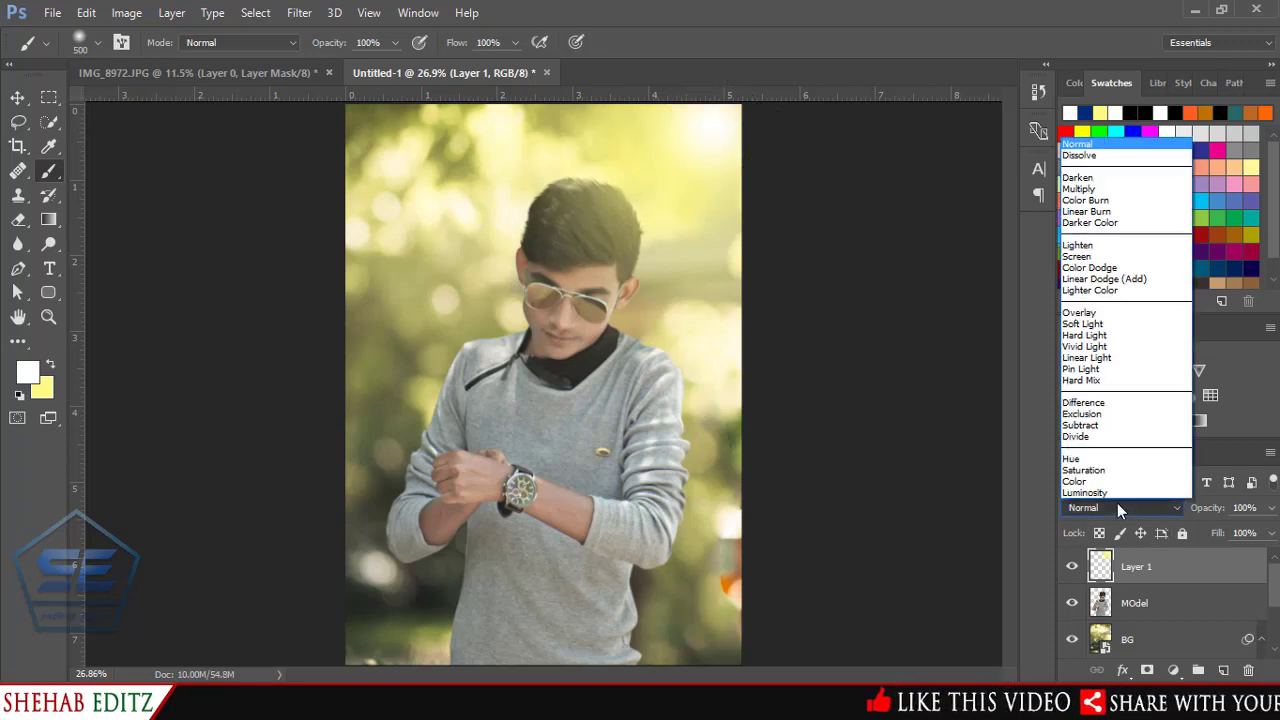
{"action": "left_click", "coordinate": [1078, 257]}
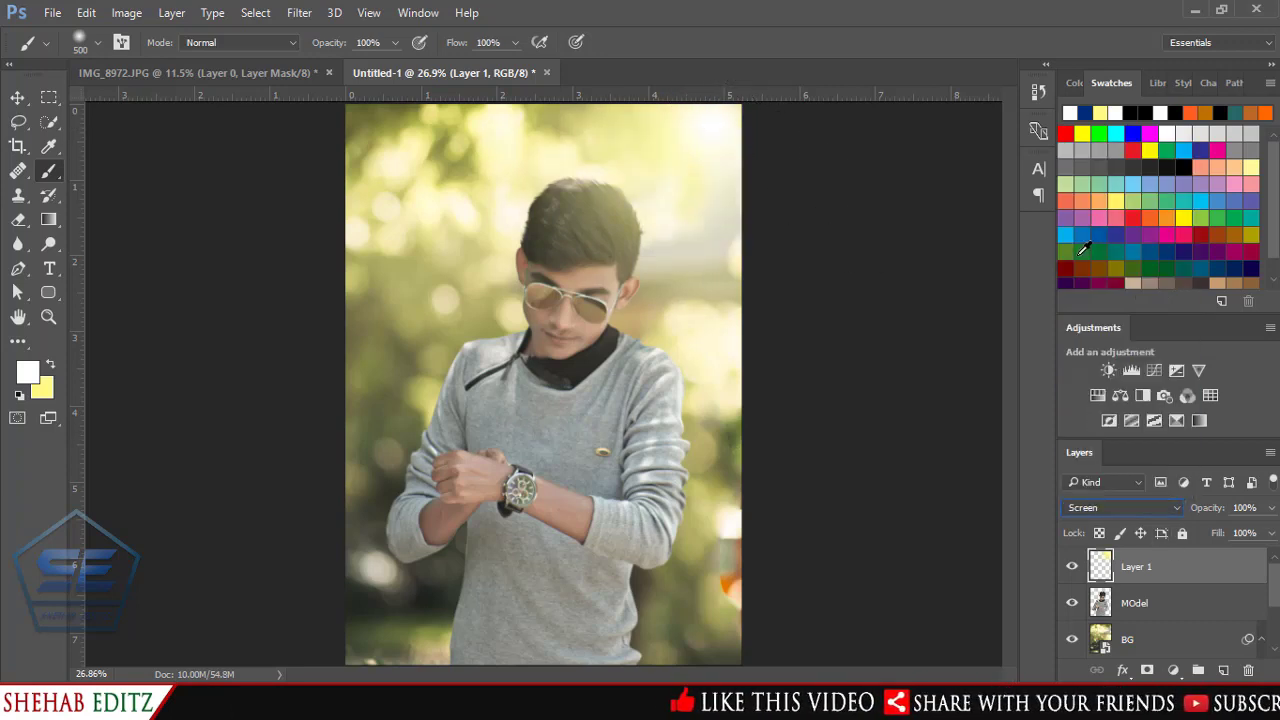
{"action": "left_click", "coordinate": [1073, 567]}
{"action": "left_click", "coordinate": [1271, 508]}
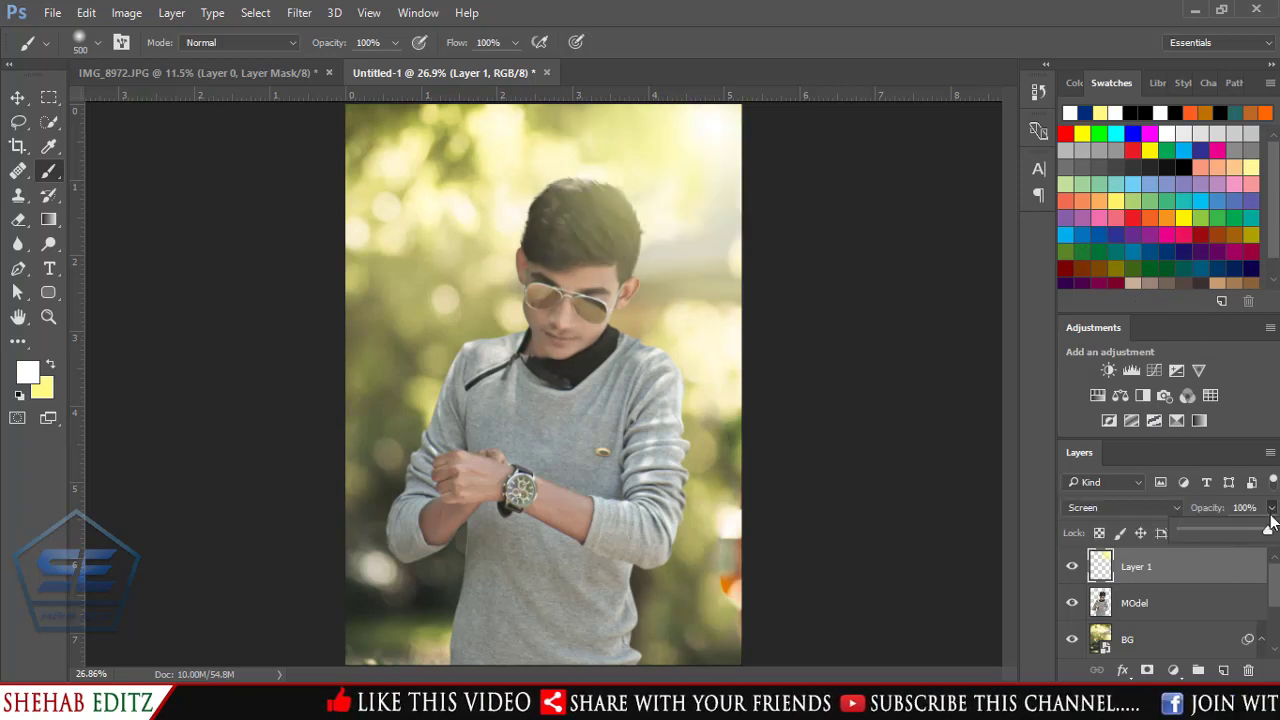
{"action": "left_click_drag", "start_coordinate": [1258, 537], "coordinate": [1248, 537]}
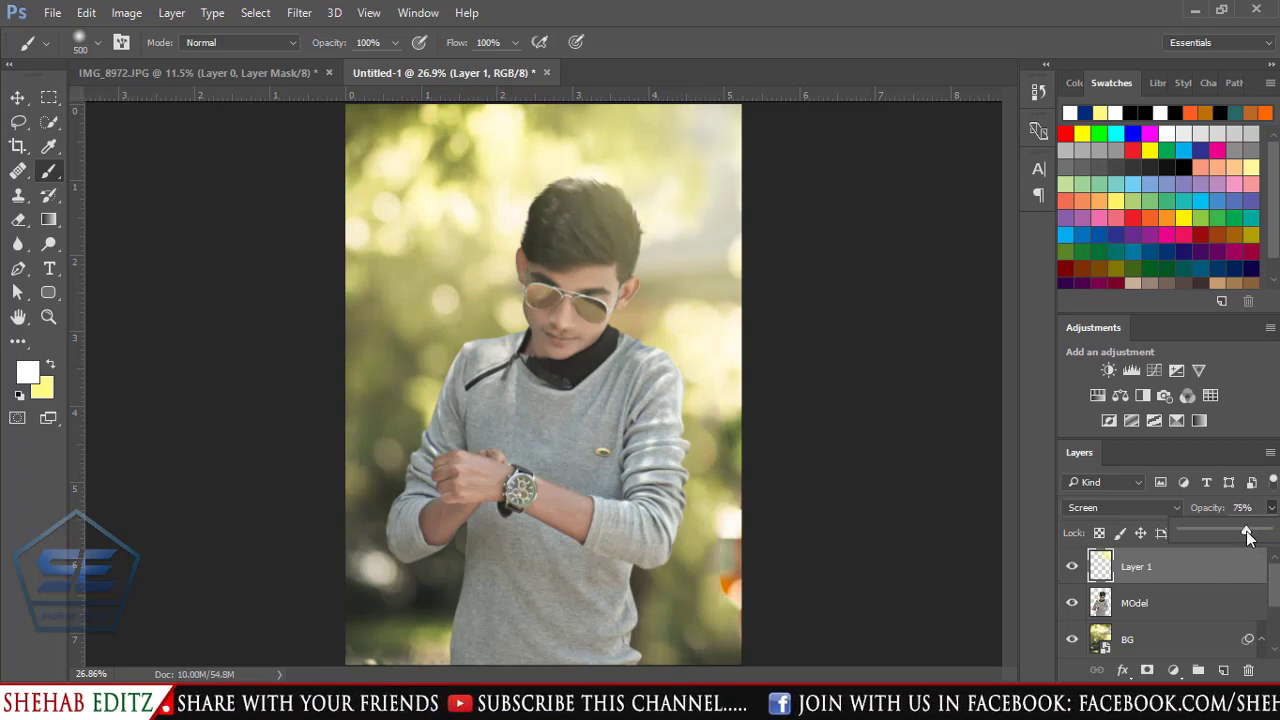
{"action": "left_click", "coordinate": [1072, 567]}
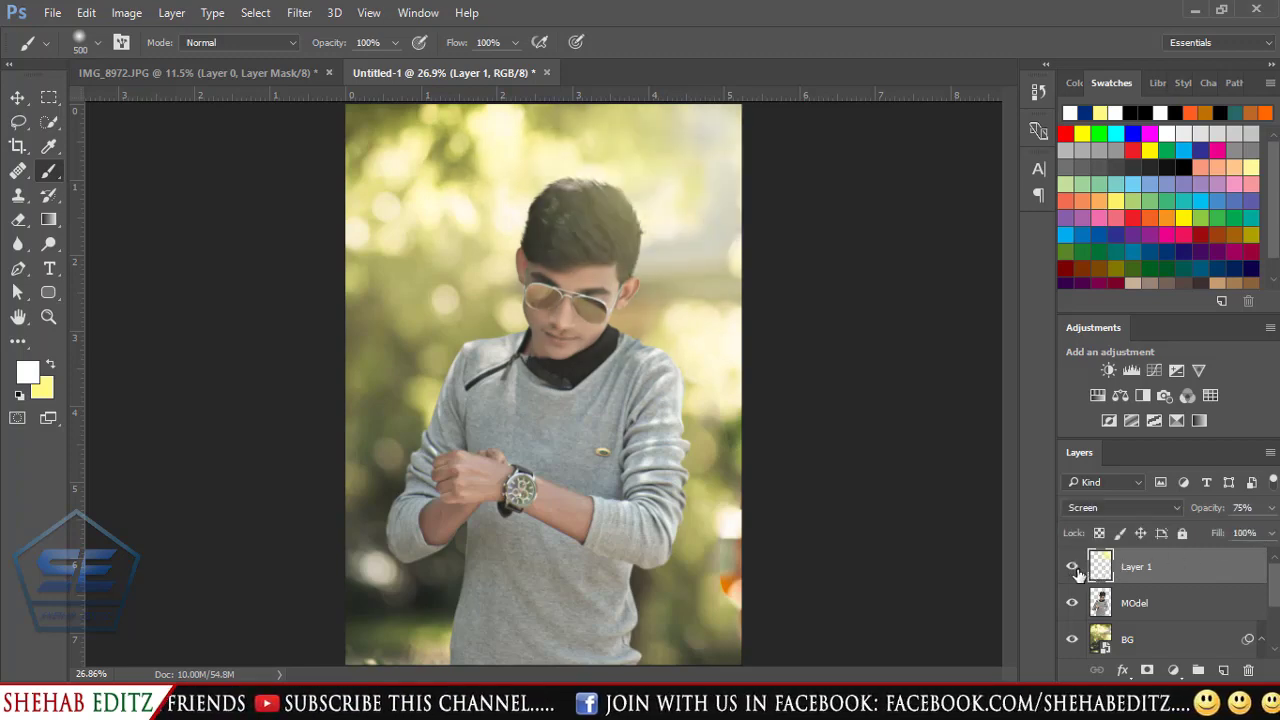
Convert Layer 1 to a Smart Object and apply Color Balance with midtones Red +31, Blue -16.
{"action": "right_click", "coordinate": [1143, 580]}
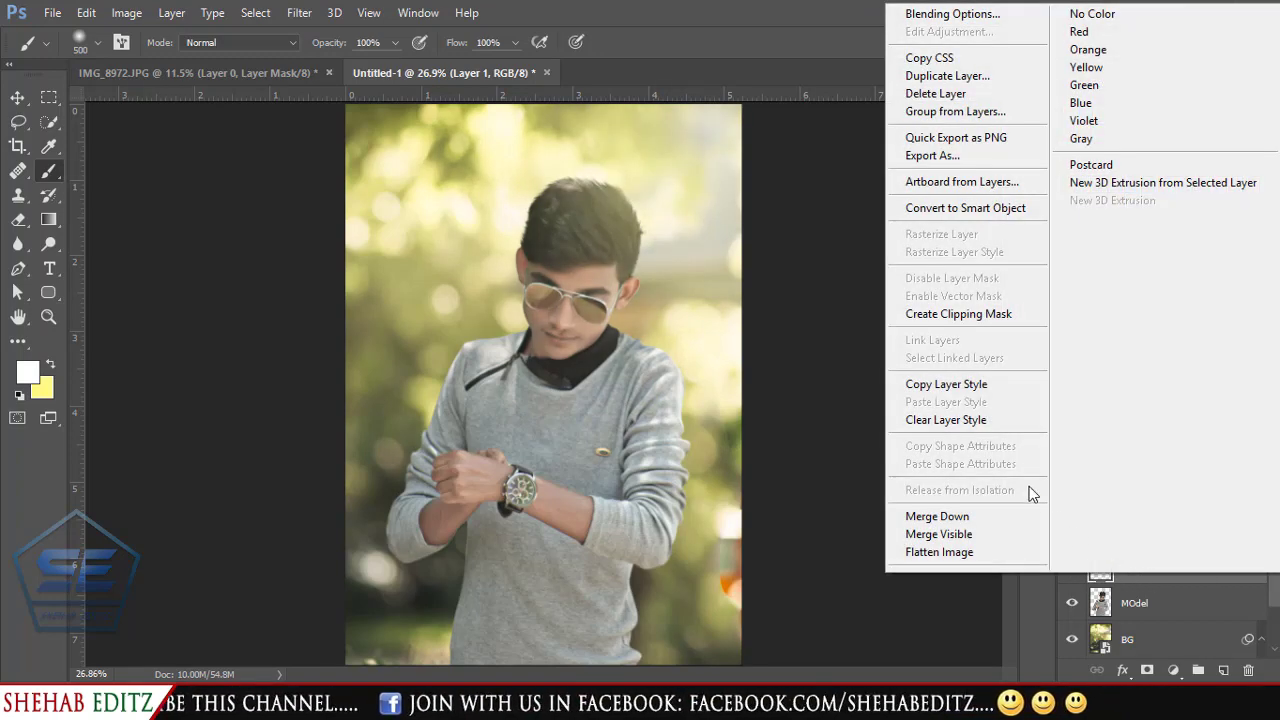
{"action": "left_click", "coordinate": [987, 208]}
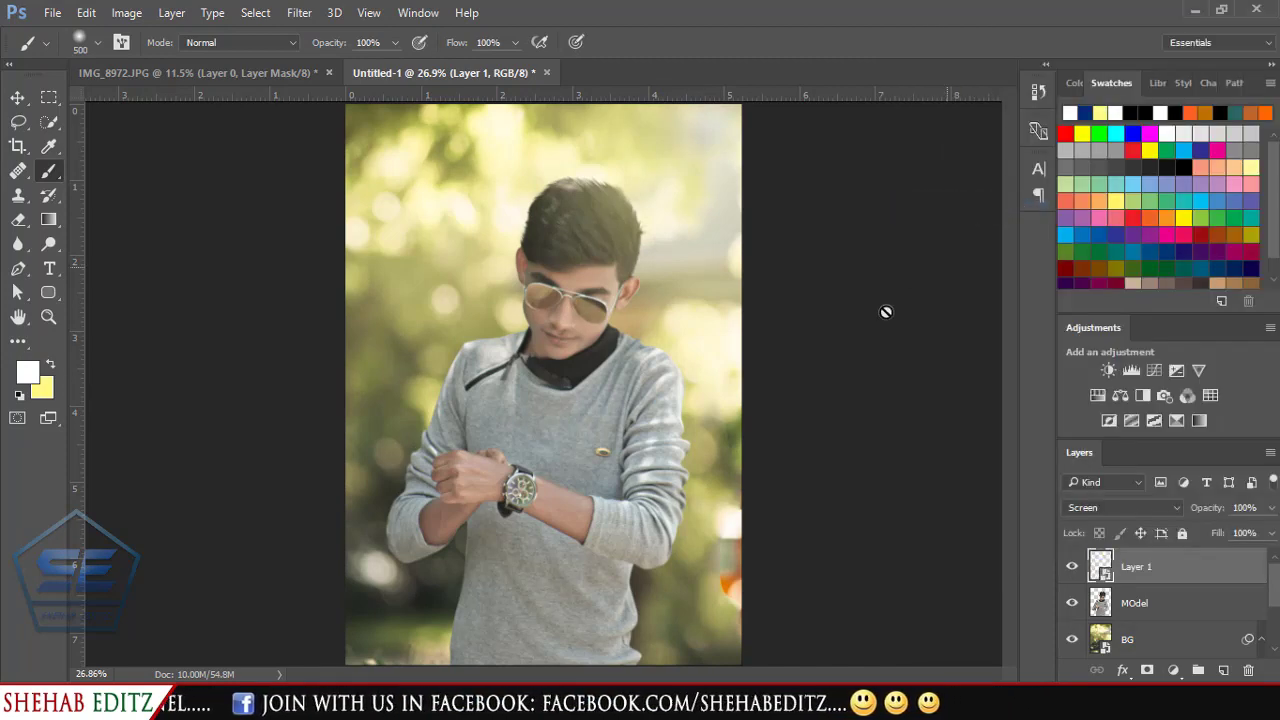
{"action": "left_click", "coordinate": [127, 13]}
{"action": "mouse_move", "coordinate": [155, 60]}
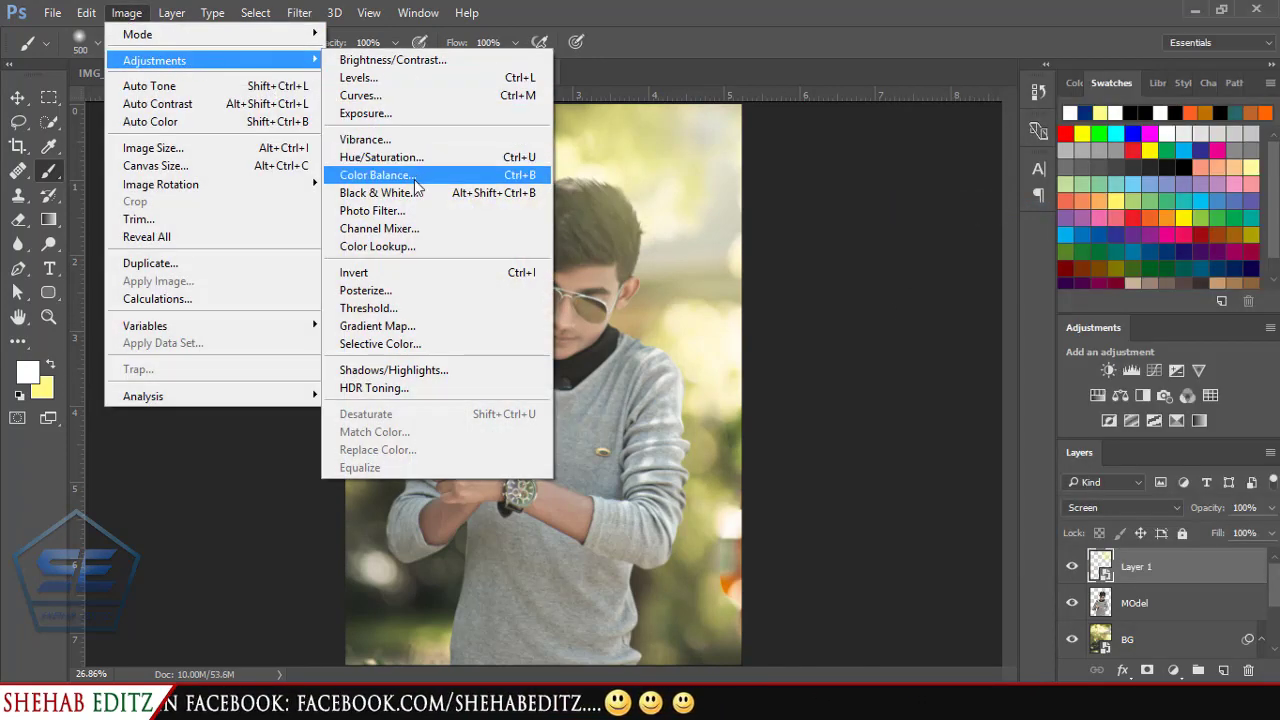
{"action": "left_click", "coordinate": [385, 174]}
{"action": "left_click_drag", "start_coordinate": [843, 169], "coordinate": [1168, 188]}
{"action": "mouse_move", "coordinate": [931, 294]}
{"action": "left_mouse_down"}
{"action": "mouse_move", "coordinate": [892, 295]}
{"action": "mouse_move", "coordinate": [923, 294]}
{"action": "left_mouse_up"}
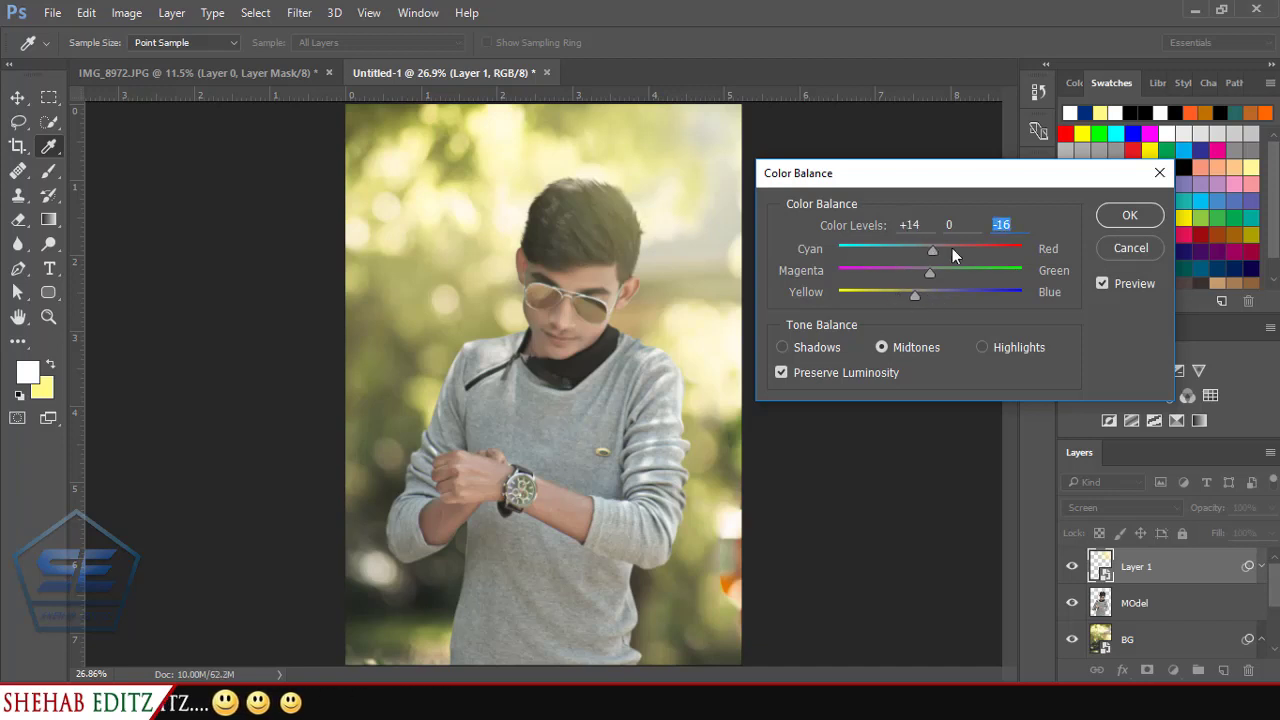
{"action": "left_click_drag", "start_coordinate": [952, 250], "coordinate": [961, 248]}
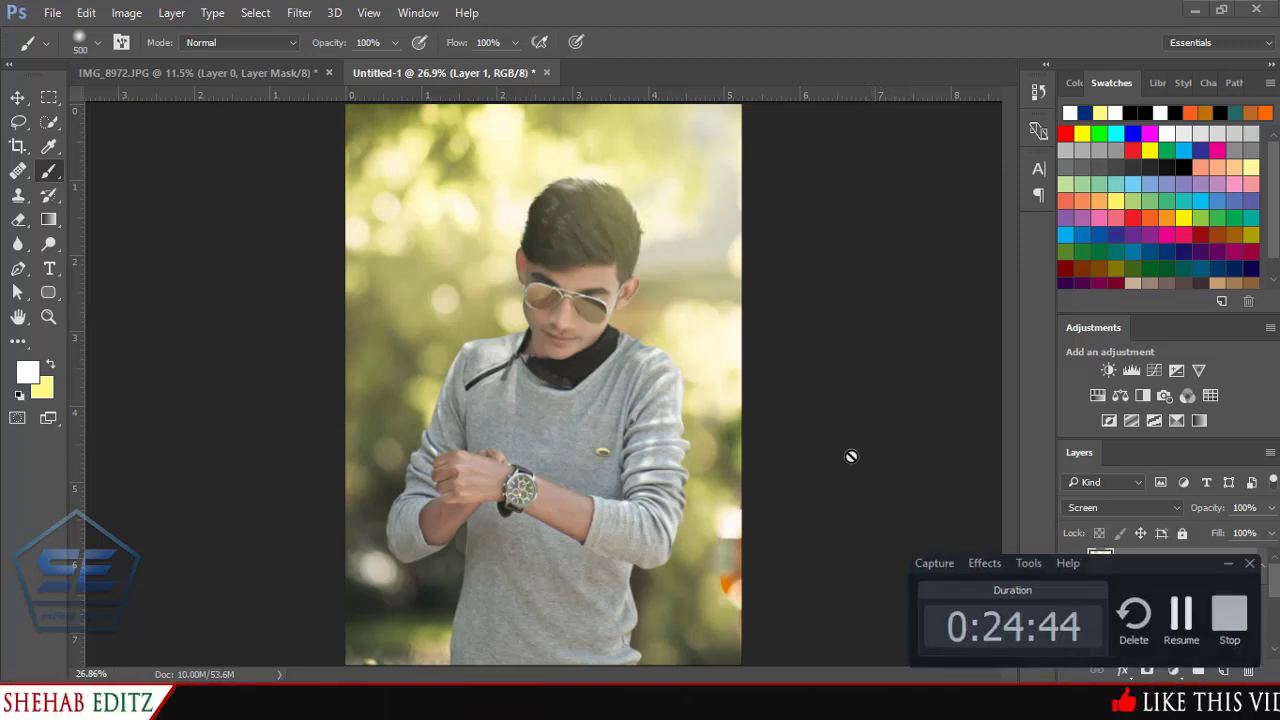
Blur MOdel's edges along the left side of the face and the right ear at 52% strength.
{"action": "left_click", "coordinate": [1100, 650]}
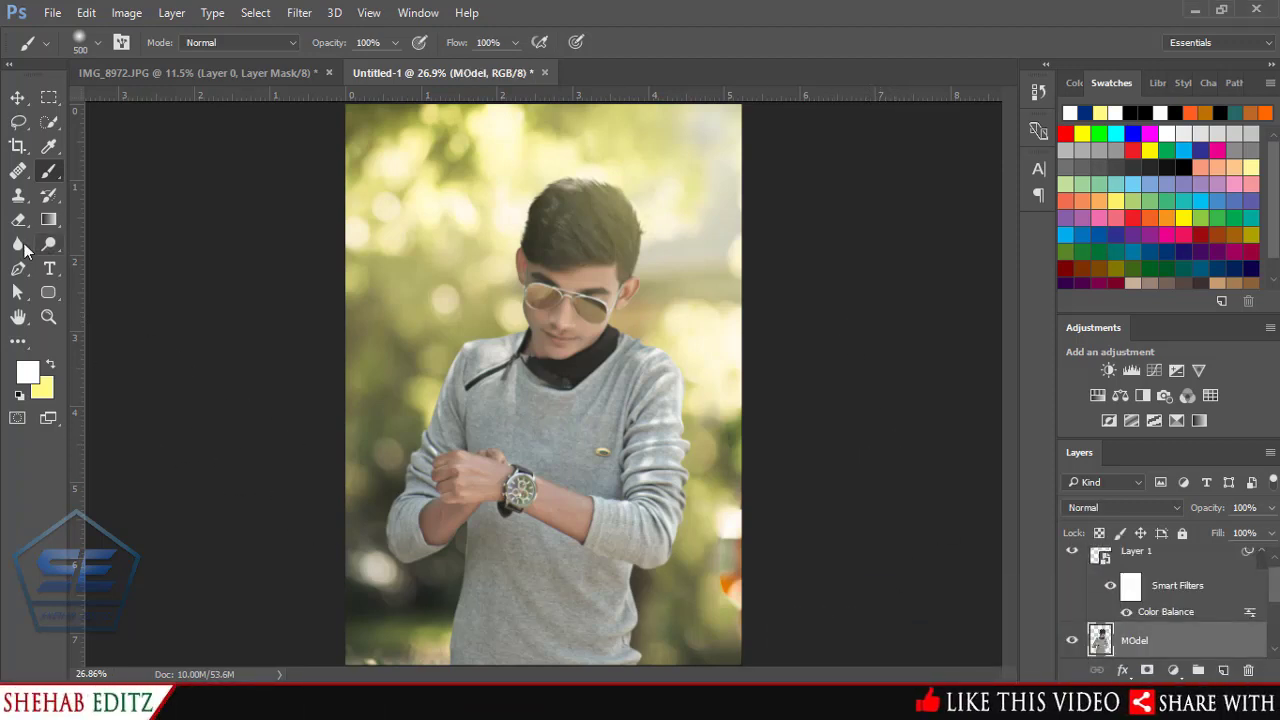
{"action": "left_click", "coordinate": [17, 243]}
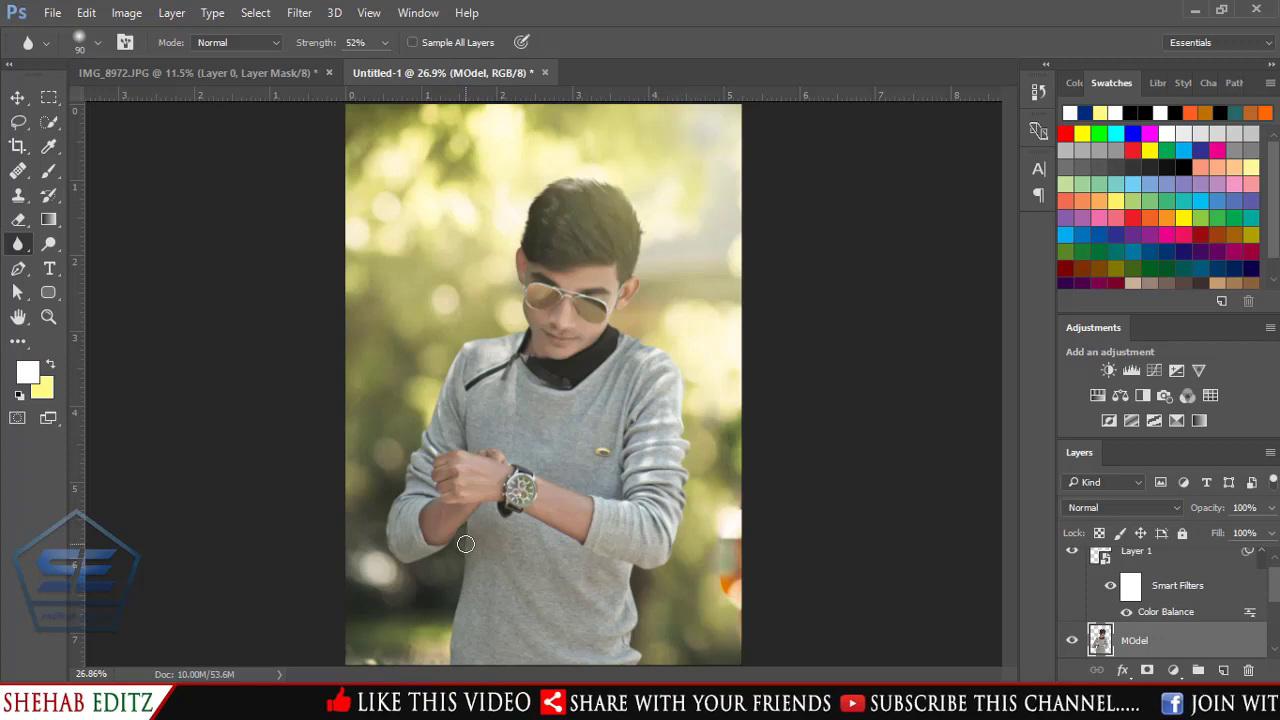
{"action": "key", "text": "ctrl+plus"}
{"action": "key", "text": "ctrl+plus"}
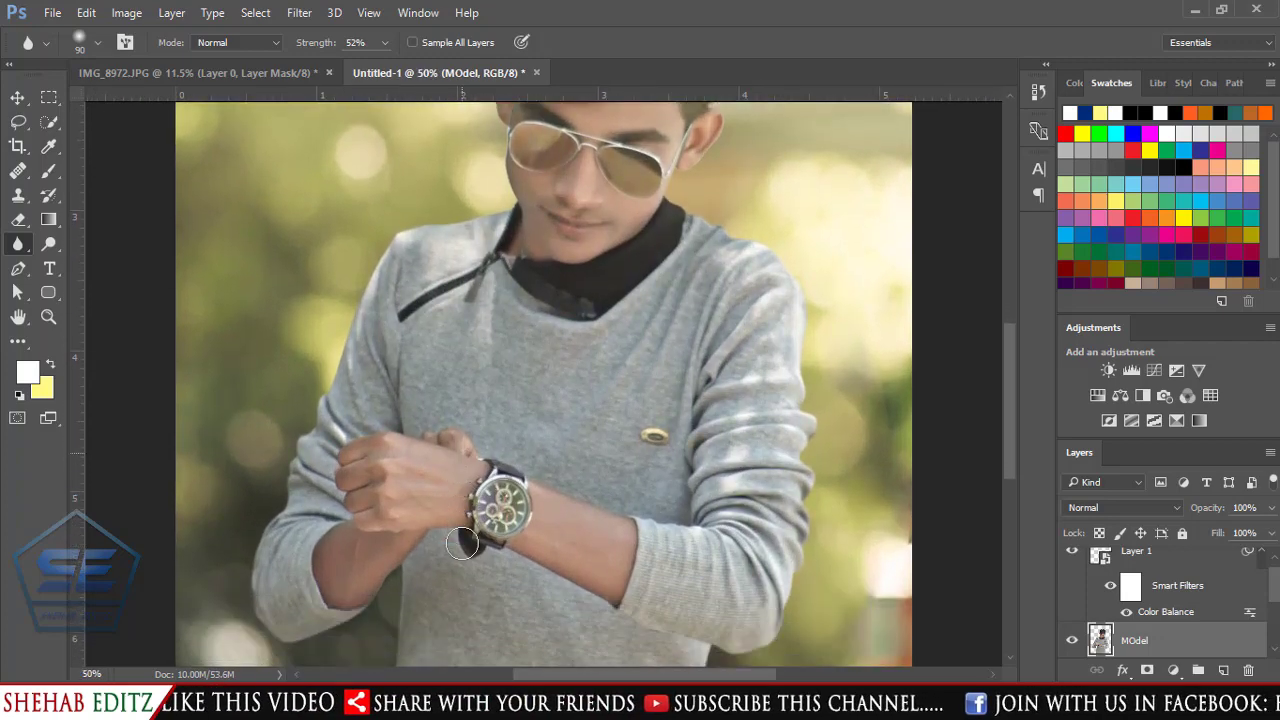
{"action": "scroll", "coordinate": [413, 446], "scroll_direction": "down", "scroll_amount": 3}
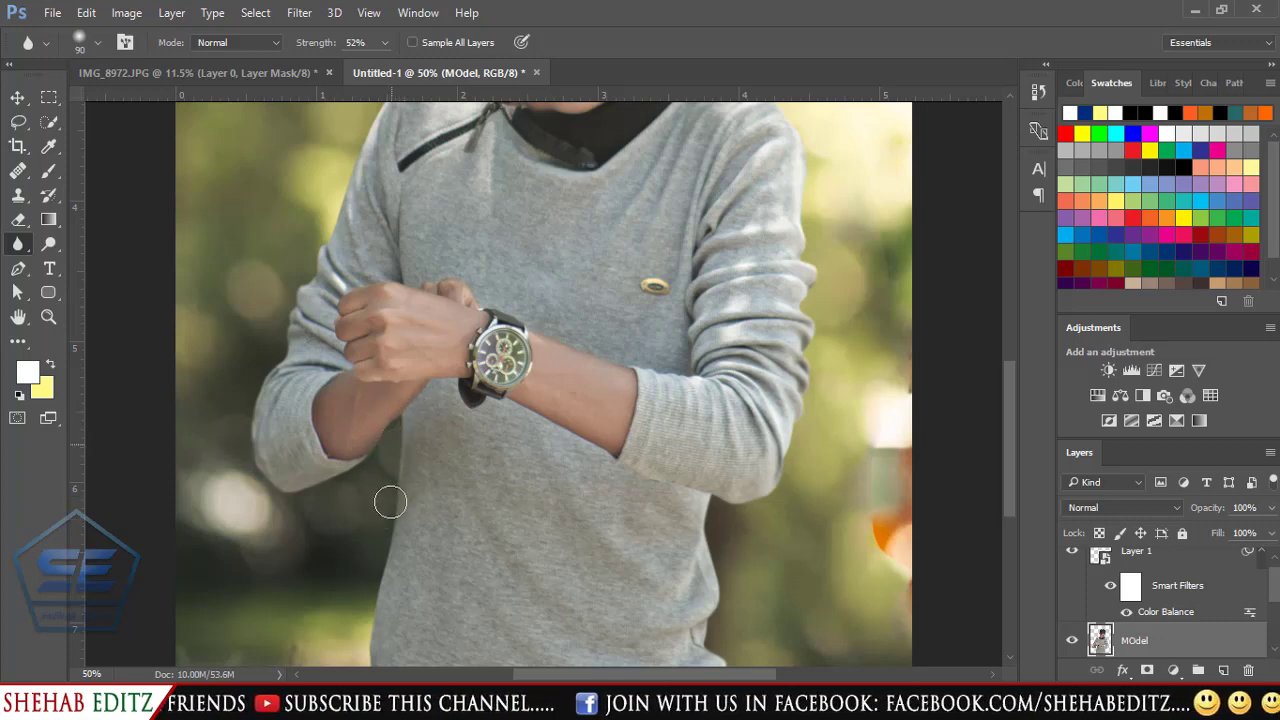
{"action": "scroll", "coordinate": [362, 567], "scroll_direction": "down", "scroll_amount": 3}
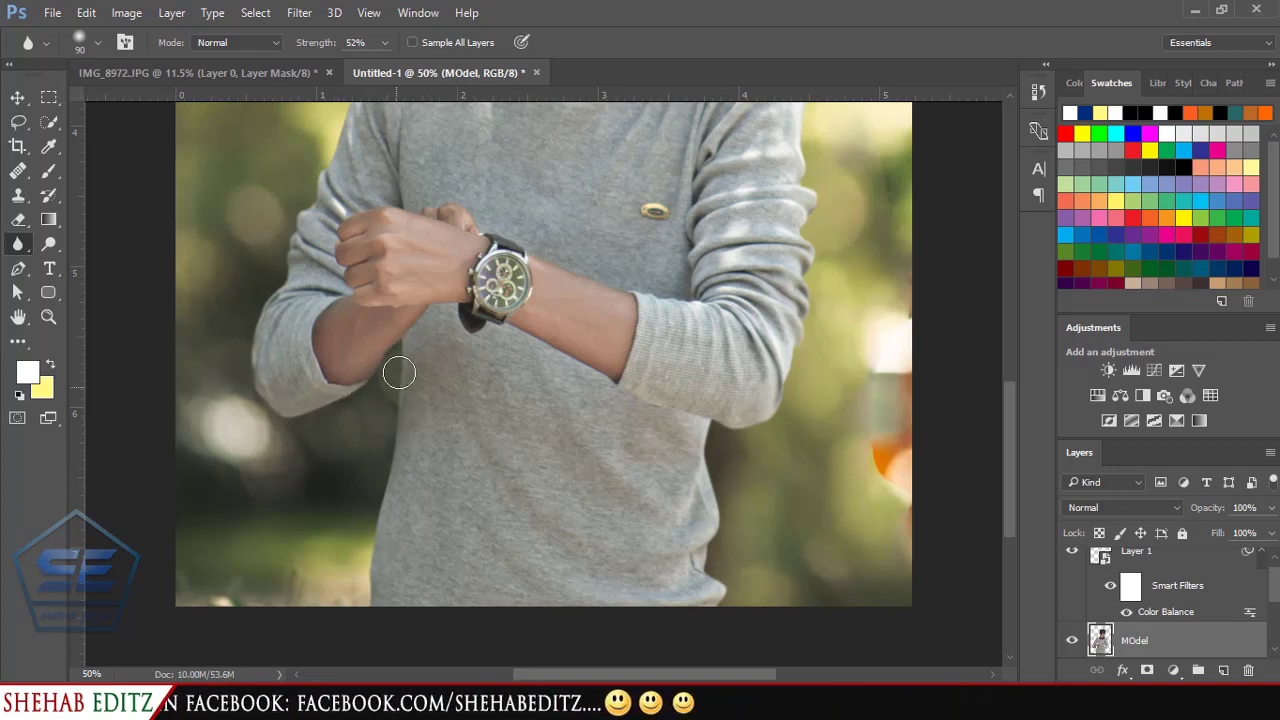
{"action": "scroll", "coordinate": [358, 452], "scroll_direction": "up", "scroll_amount": 2}
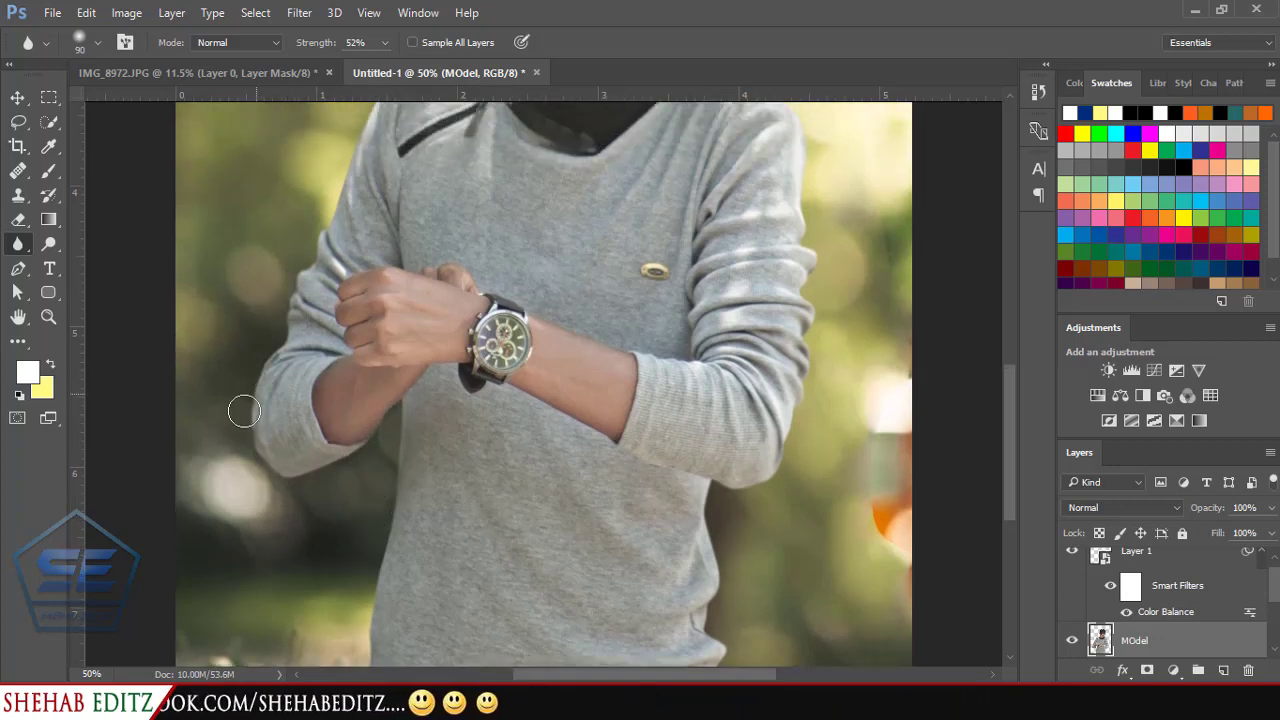
{"action": "scroll", "coordinate": [245, 410], "scroll_direction": "up", "scroll_amount": 1}
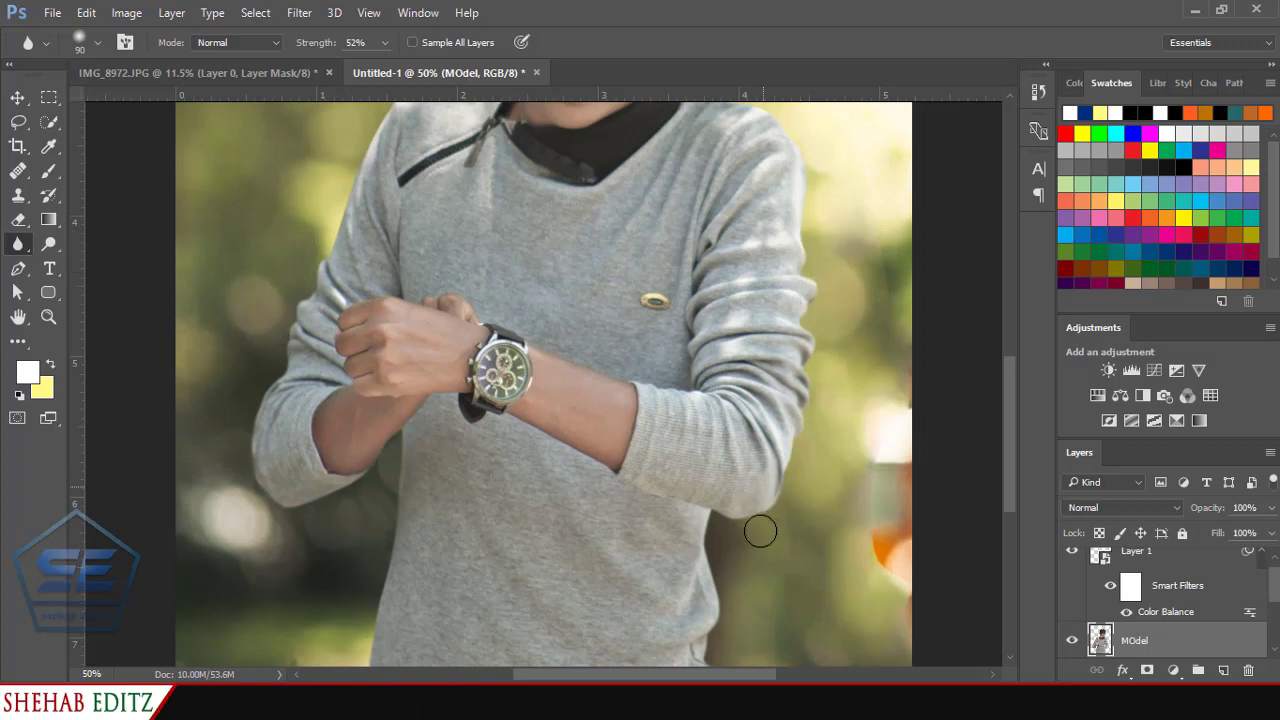
{"action": "scroll", "coordinate": [760, 528], "scroll_direction": "up", "scroll_amount": 3}
{"action": "scroll", "coordinate": [783, 220], "scroll_direction": "up", "scroll_amount": 1}
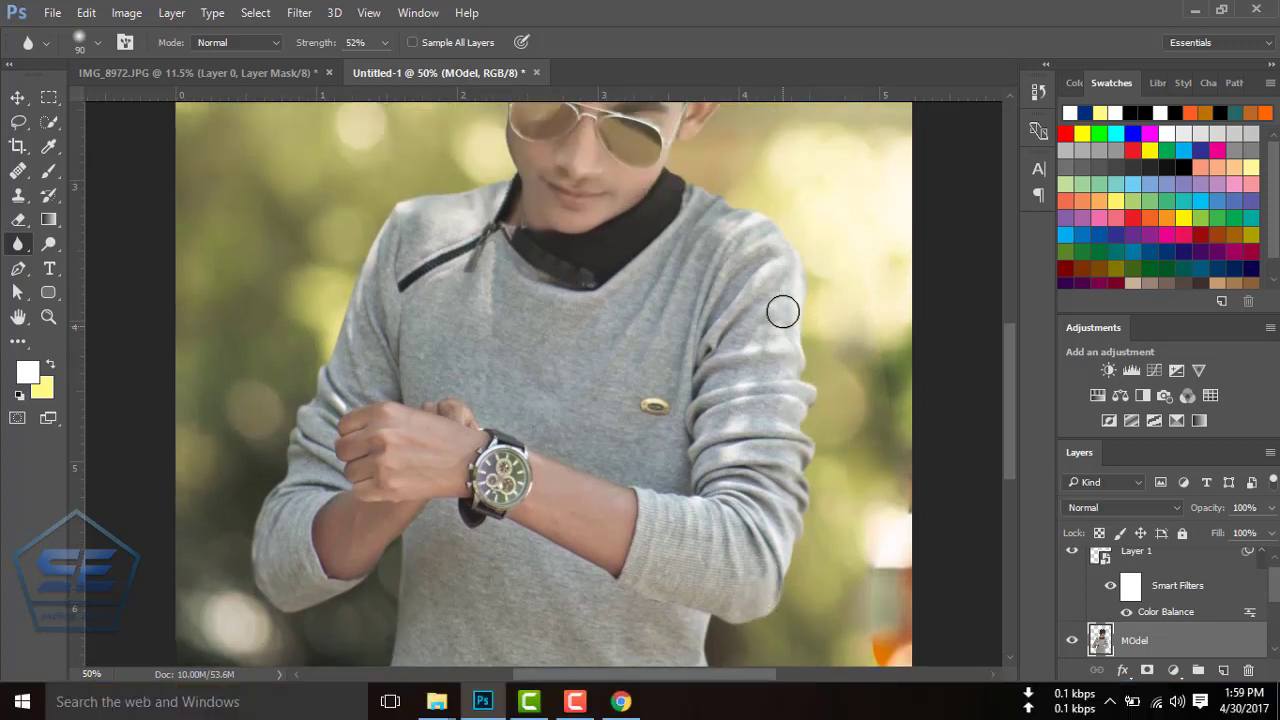
{"action": "scroll", "coordinate": [783, 309], "scroll_direction": "up", "scroll_amount": 1}
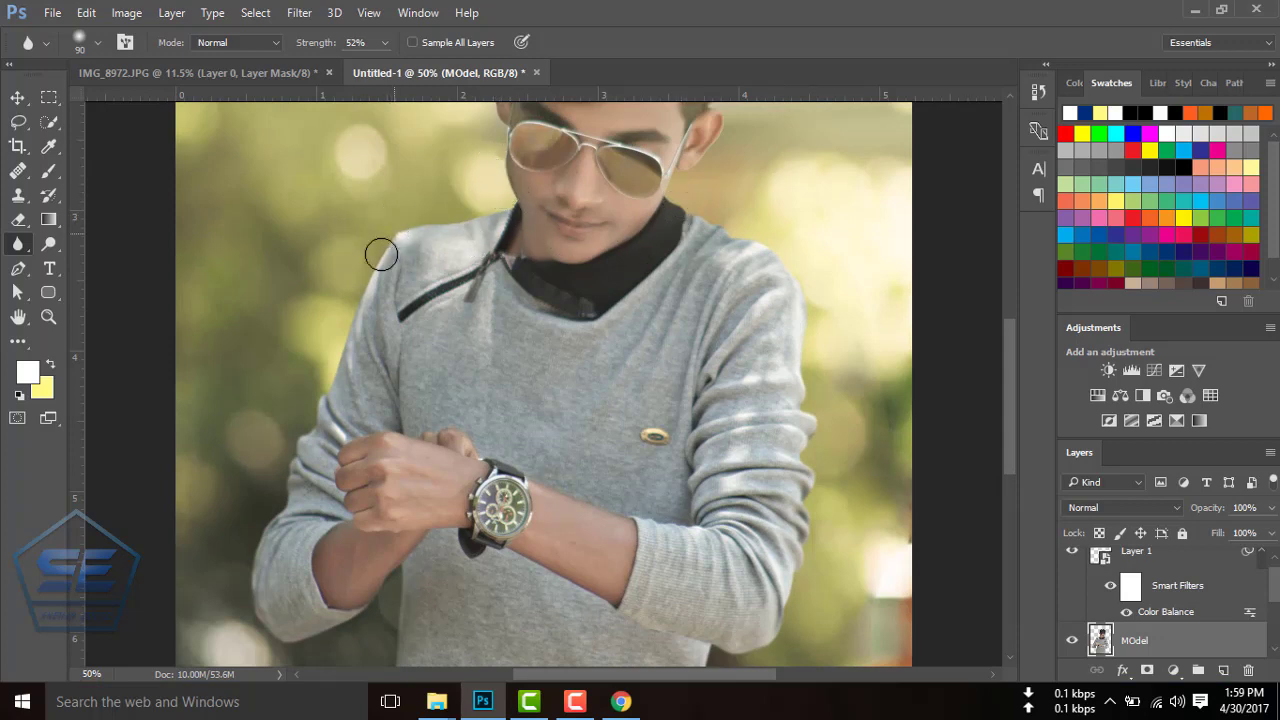
{"action": "scroll", "coordinate": [380, 326], "scroll_direction": "up", "scroll_amount": 2}
{"action": "left_click_drag", "start_coordinate": [491, 172], "coordinate": [493, 203]}
{"action": "mouse_move", "coordinate": [736, 167]}
{"action": "left_mouse_down"}
{"action": "mouse_move", "coordinate": [697, 229]}
{"action": "mouse_move", "coordinate": [720, 191]}
{"action": "mouse_move", "coordinate": [720, 229]}
{"action": "mouse_move", "coordinate": [692, 239]}
{"action": "left_mouse_up"}
{"action": "scroll", "coordinate": [705, 255], "scroll_direction": "up", "scroll_amount": 2}
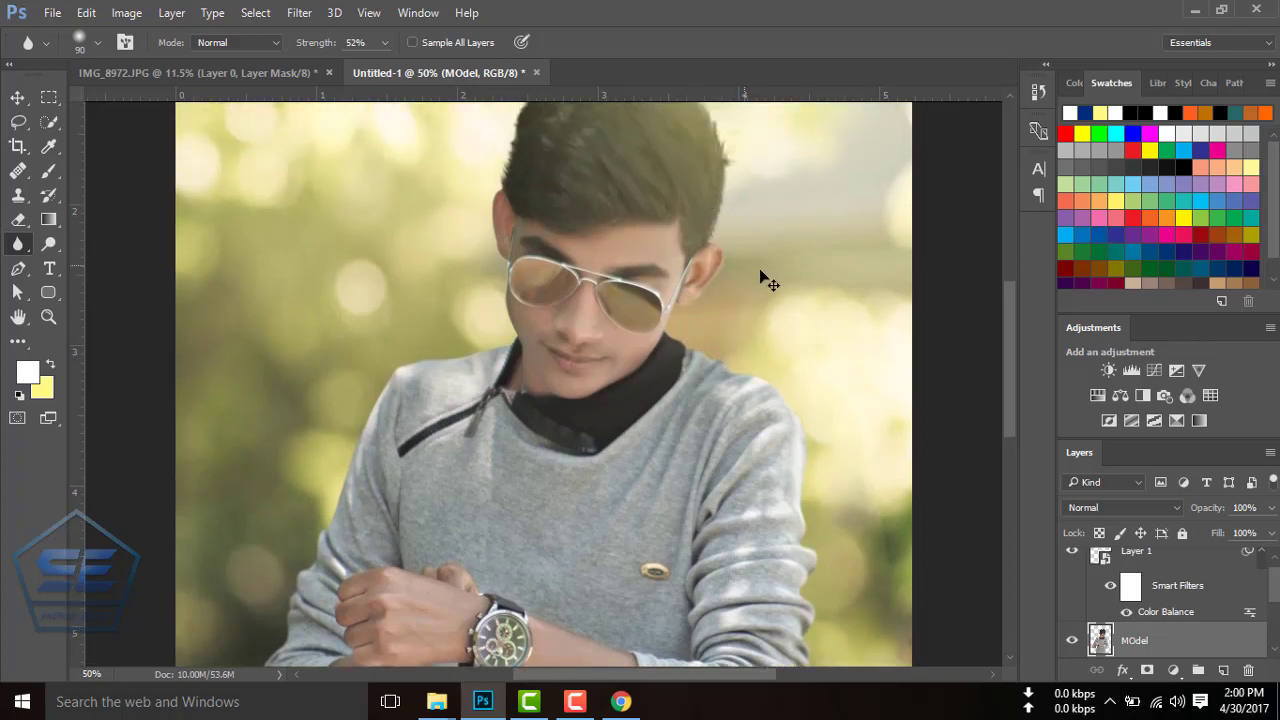
{"action": "scroll", "coordinate": [760, 277], "scroll_direction": "down", "scroll_amount": 3}
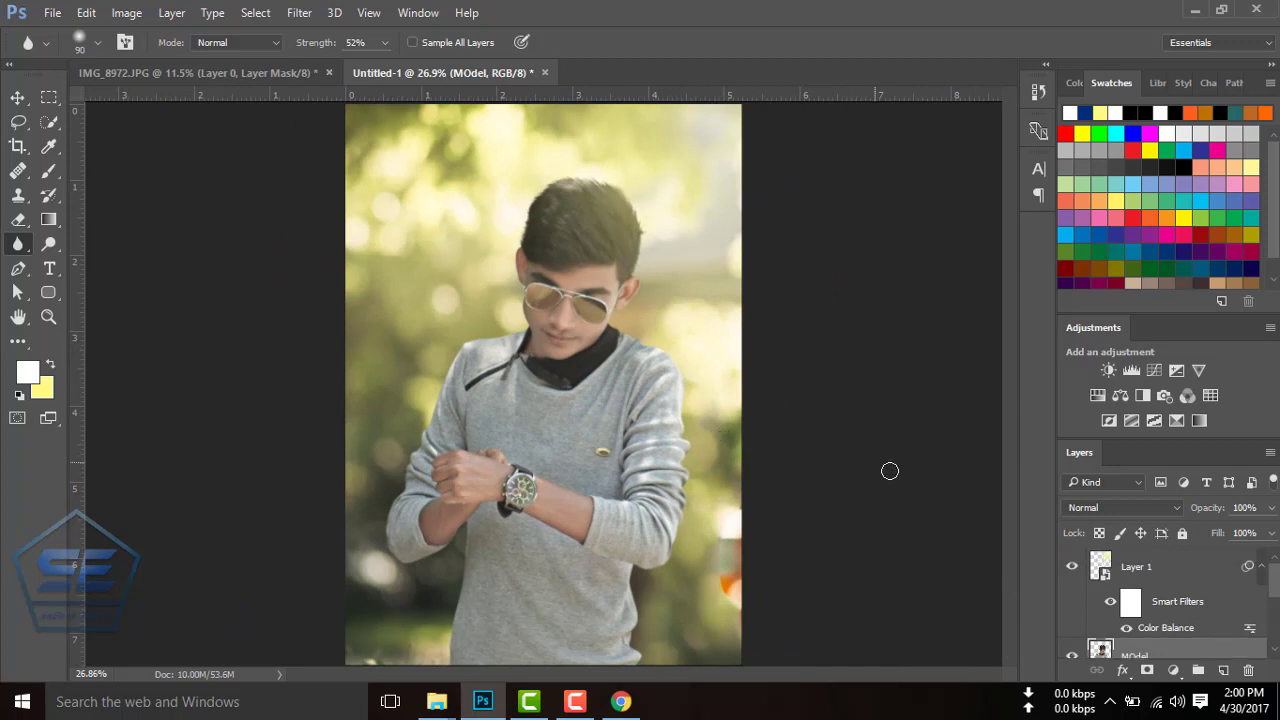
Add Layer 2 above Layer 1 and stamp the merged visible image into it with Apply Image.
{"action": "left_click", "coordinate": [1175, 587]}
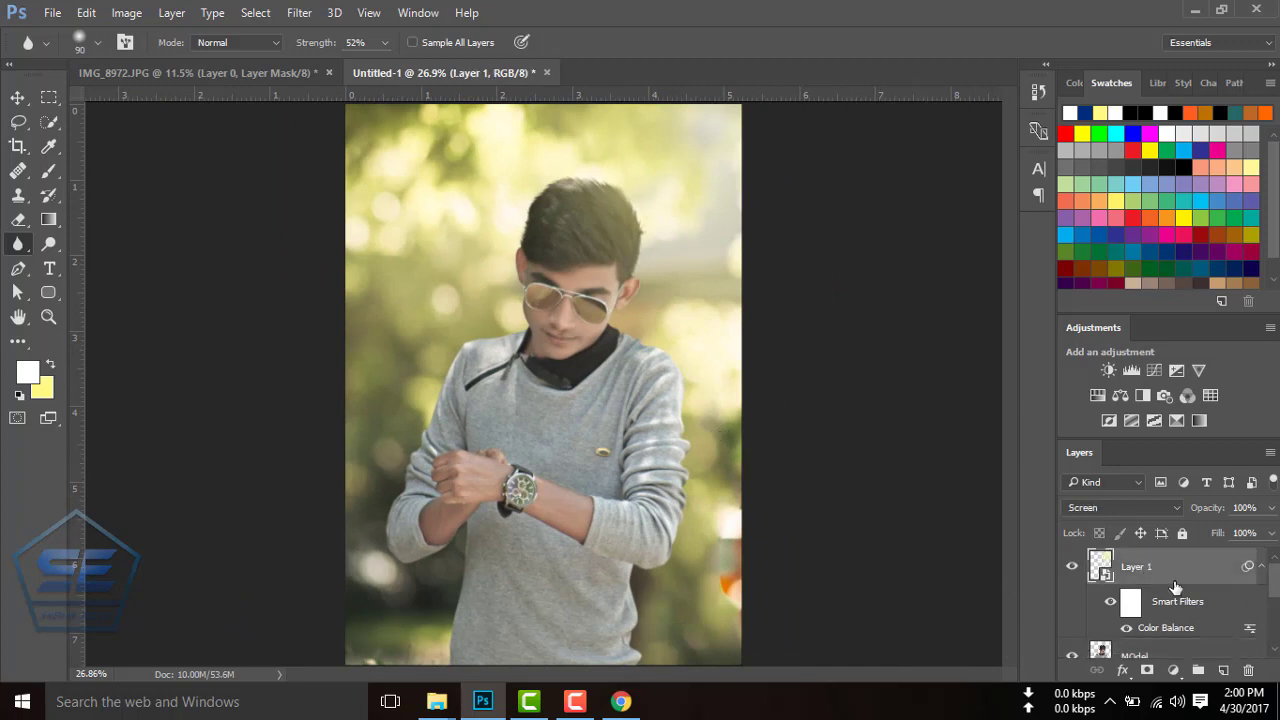
{"action": "left_click", "coordinate": [1224, 669]}
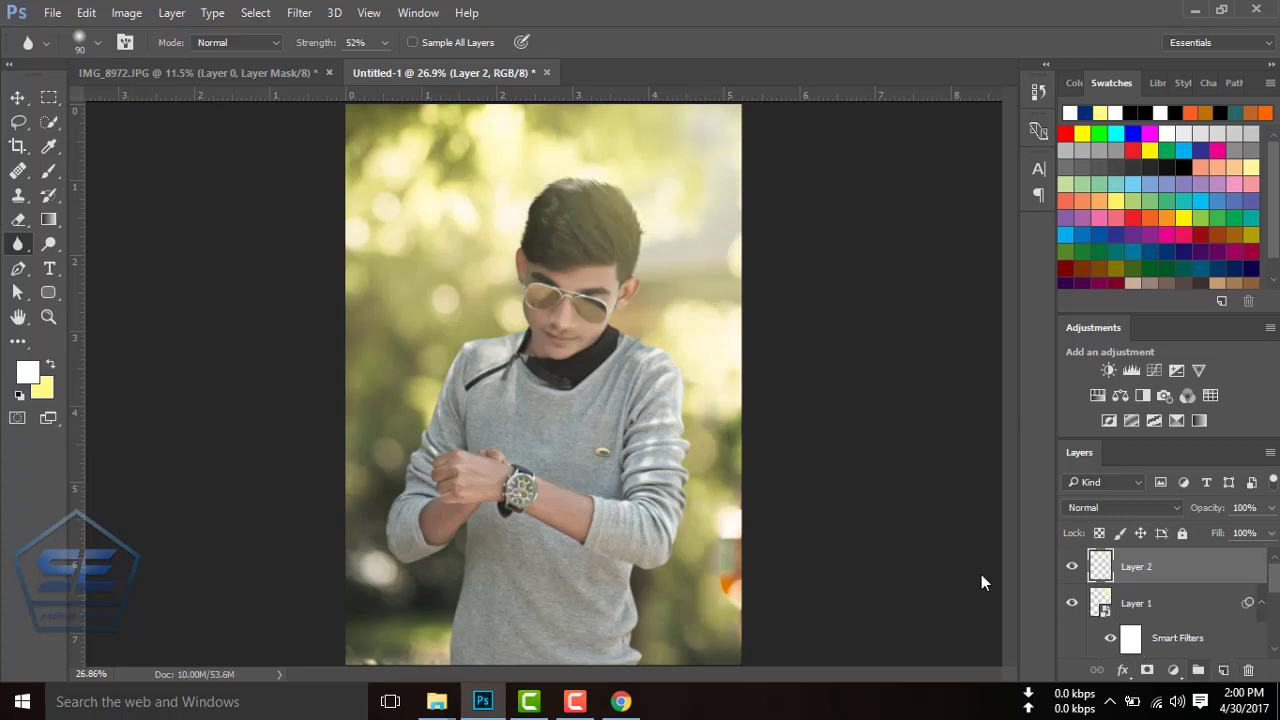
{"action": "left_click", "coordinate": [138, 13]}
{"action": "left_click", "coordinate": [184, 281]}
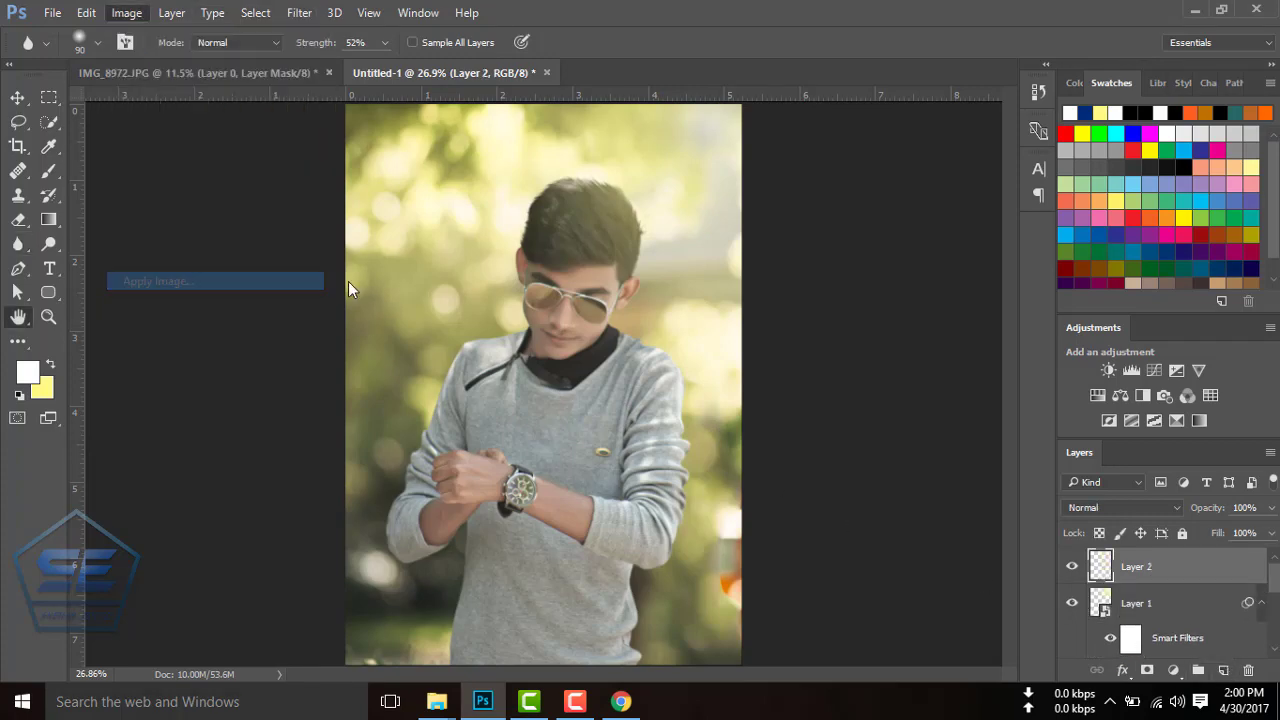
{"action": "left_click", "coordinate": [945, 188]}
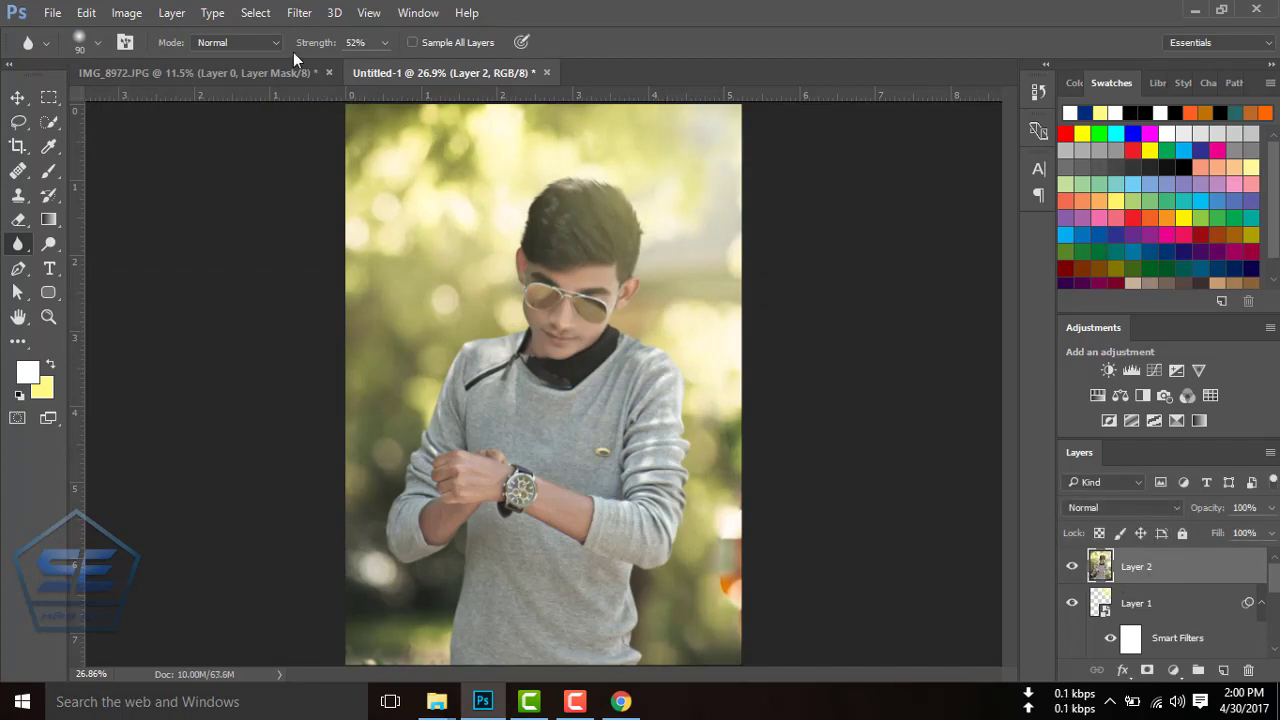
{"action": "left_click", "coordinate": [299, 12]}
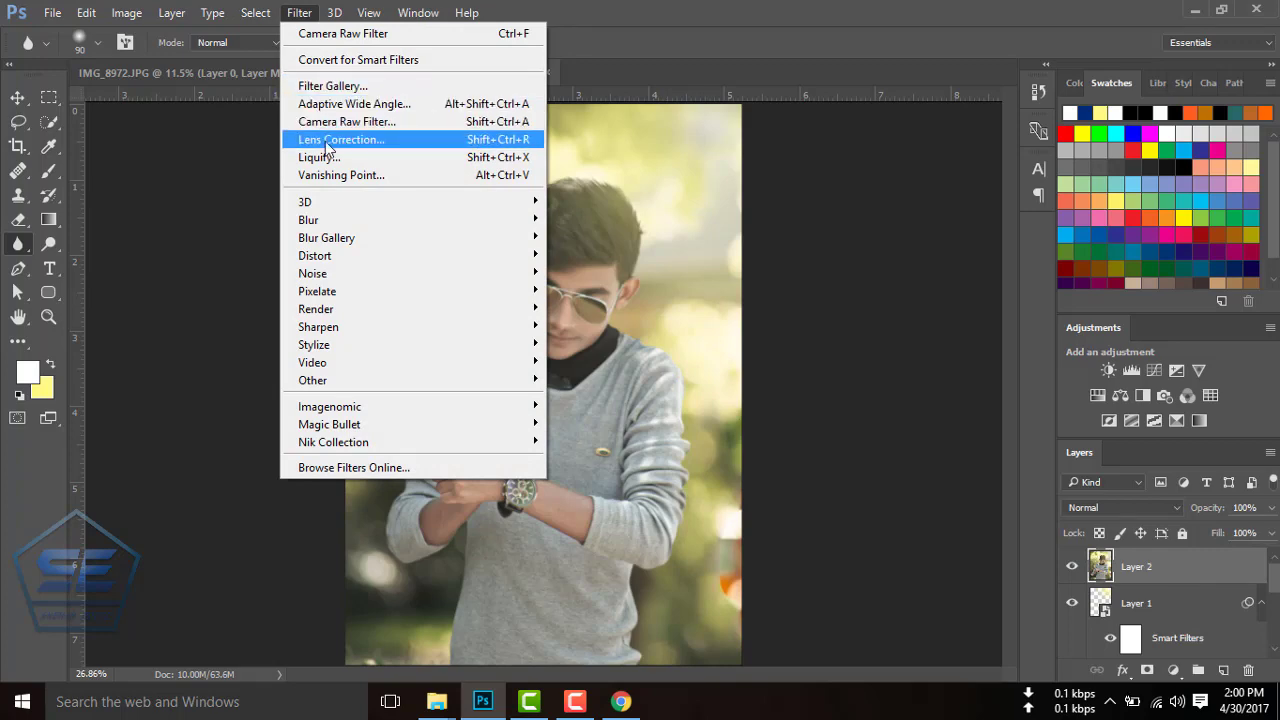
Apply Shadows/Highlights to Layer 2 with reduced shadow lift and Highlights Amount 26, Tone 39, Radius 45.
{"action": "left_click", "coordinate": [92, 162]}
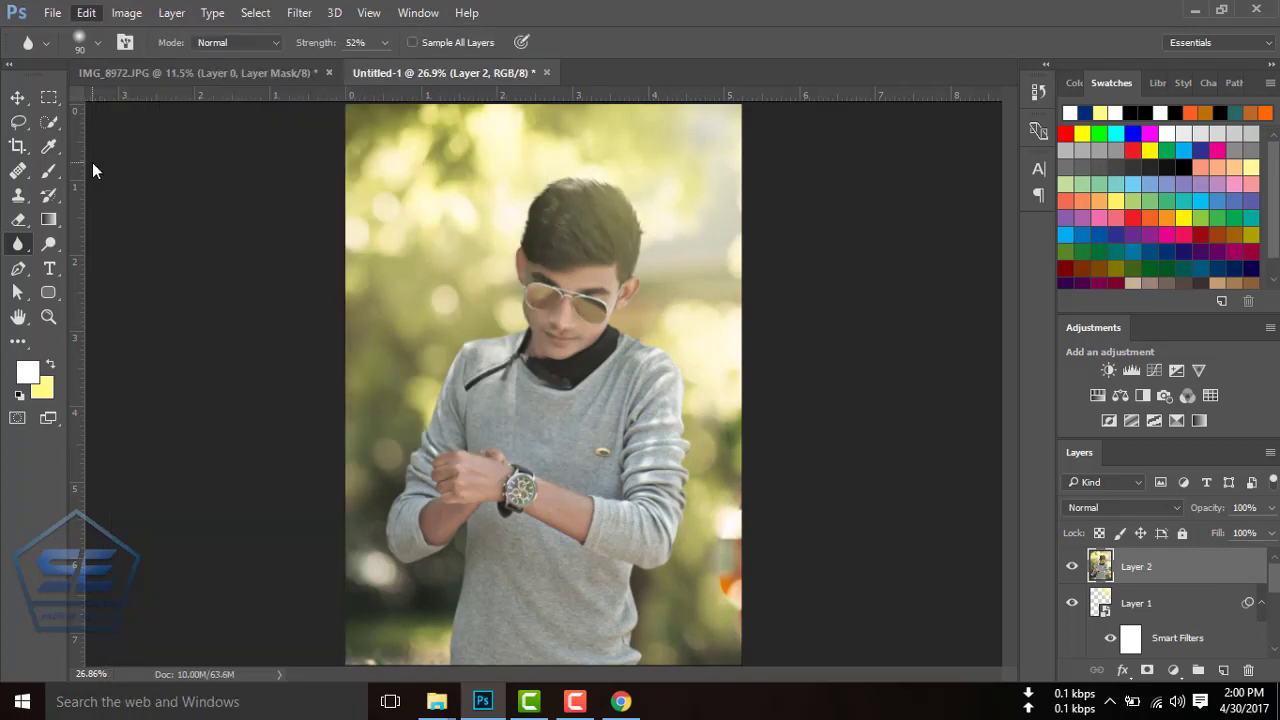
{"action": "left_click", "coordinate": [120, 14]}
{"action": "mouse_move", "coordinate": [155, 60]}
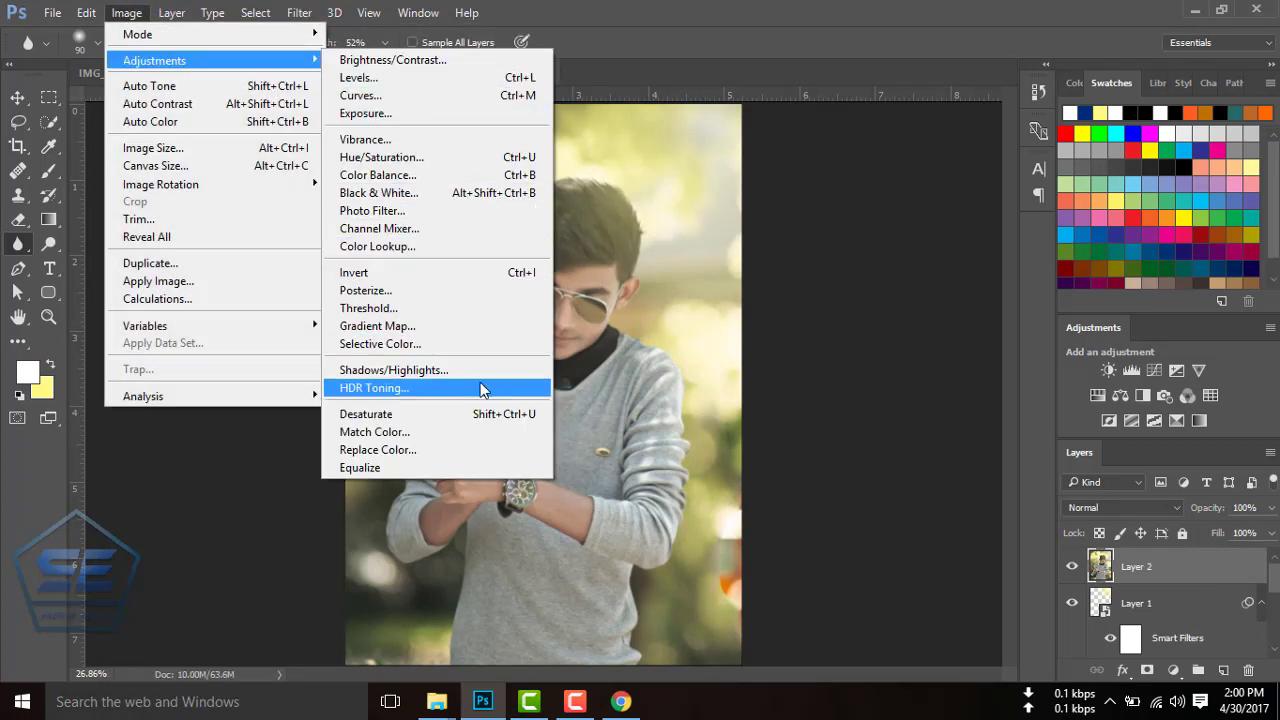
{"action": "left_click", "coordinate": [434, 370]}
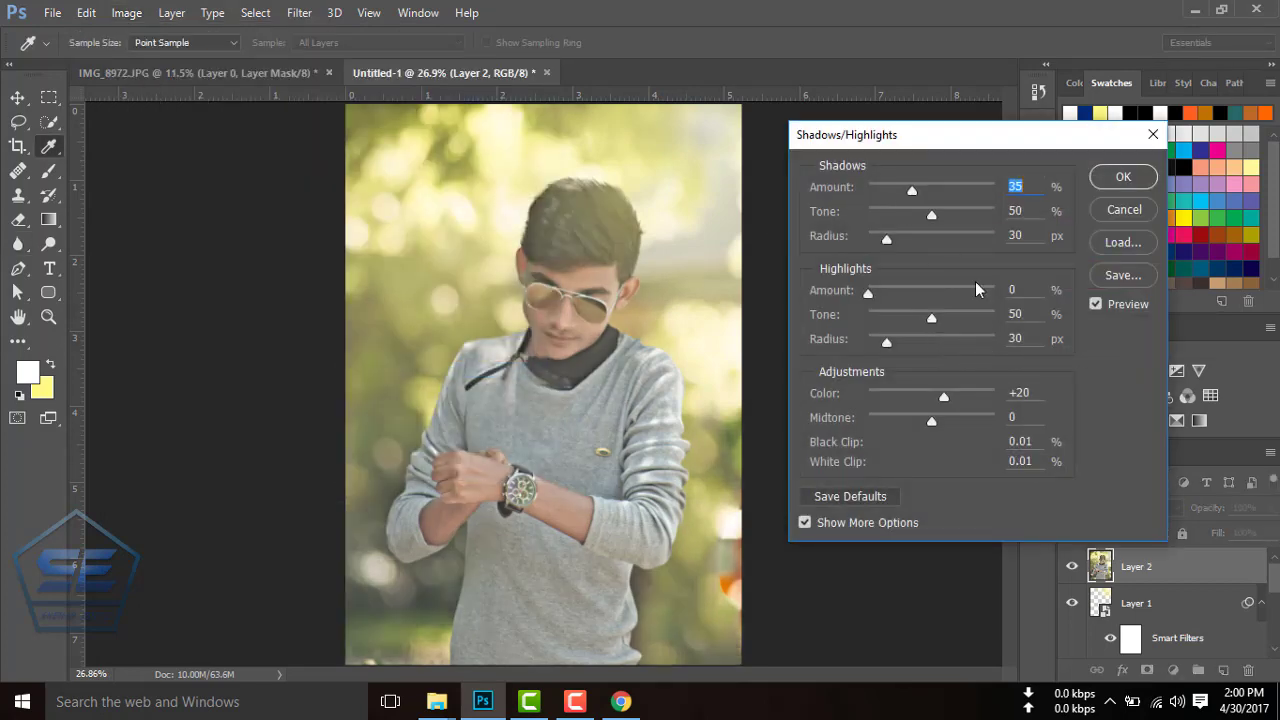
{"action": "mouse_move", "coordinate": [898, 197]}
{"action": "left_mouse_down"}
{"action": "mouse_move", "coordinate": [880, 197]}
{"action": "mouse_move", "coordinate": [928, 238]}
{"action": "left_mouse_up"}
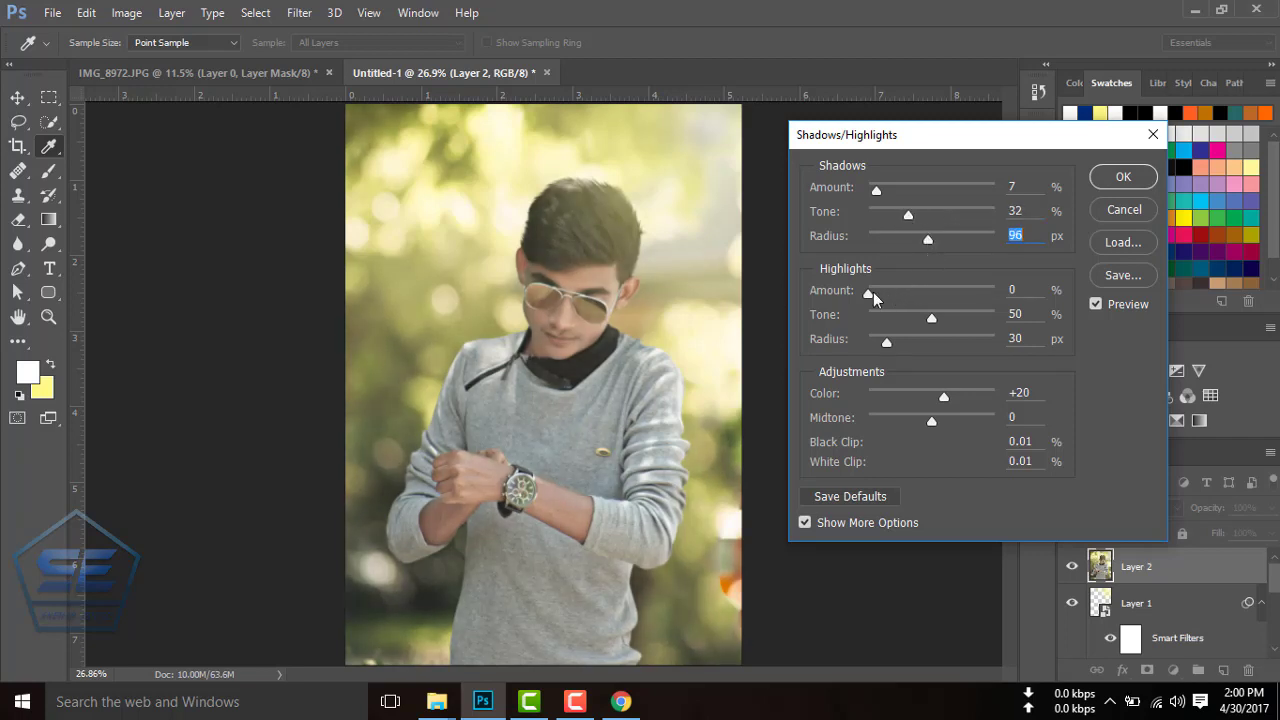
{"action": "mouse_move", "coordinate": [868, 292]}
{"action": "left_mouse_down"}
{"action": "mouse_move", "coordinate": [902, 295]}
{"action": "mouse_move", "coordinate": [866, 296]}
{"action": "left_mouse_up"}
{"action": "left_click_drag", "start_coordinate": [933, 319], "coordinate": [918, 320]}
{"action": "left_click_drag", "start_coordinate": [917, 338], "coordinate": [896, 337]}
{"action": "left_click", "coordinate": [1118, 184]}
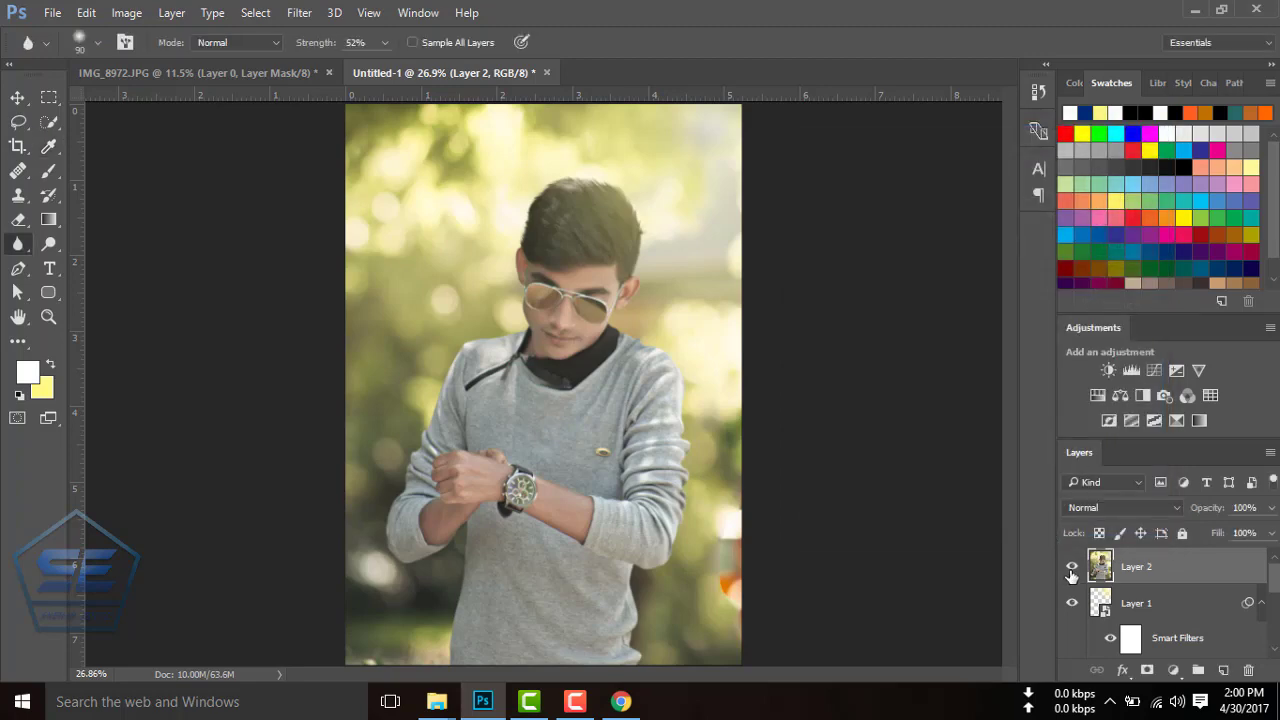
{"action": "right_click", "coordinate": [1071, 573]}
Compare Layer 2 on and off, then raise Contrast to +8 in Camera Raw.
{"action": "left_click", "coordinate": [1100, 366]}
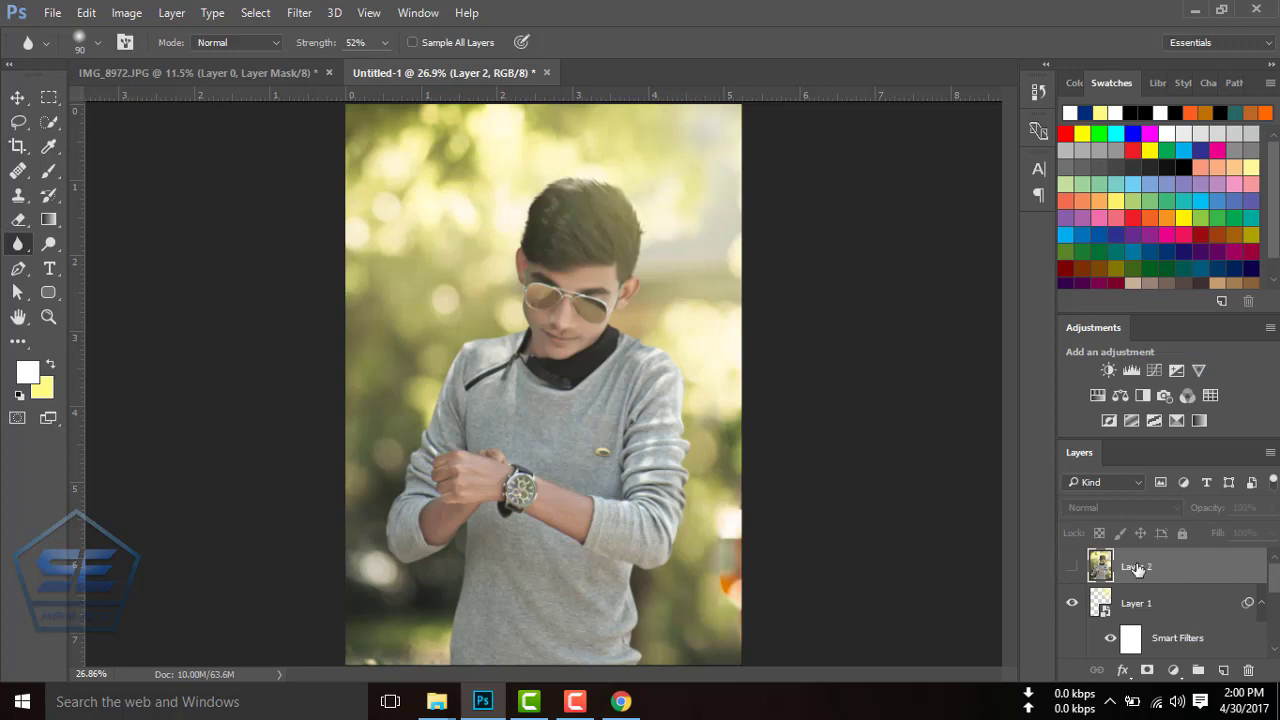
{"action": "left_click", "coordinate": [1073, 567]}
{"action": "left_click", "coordinate": [300, 12]}
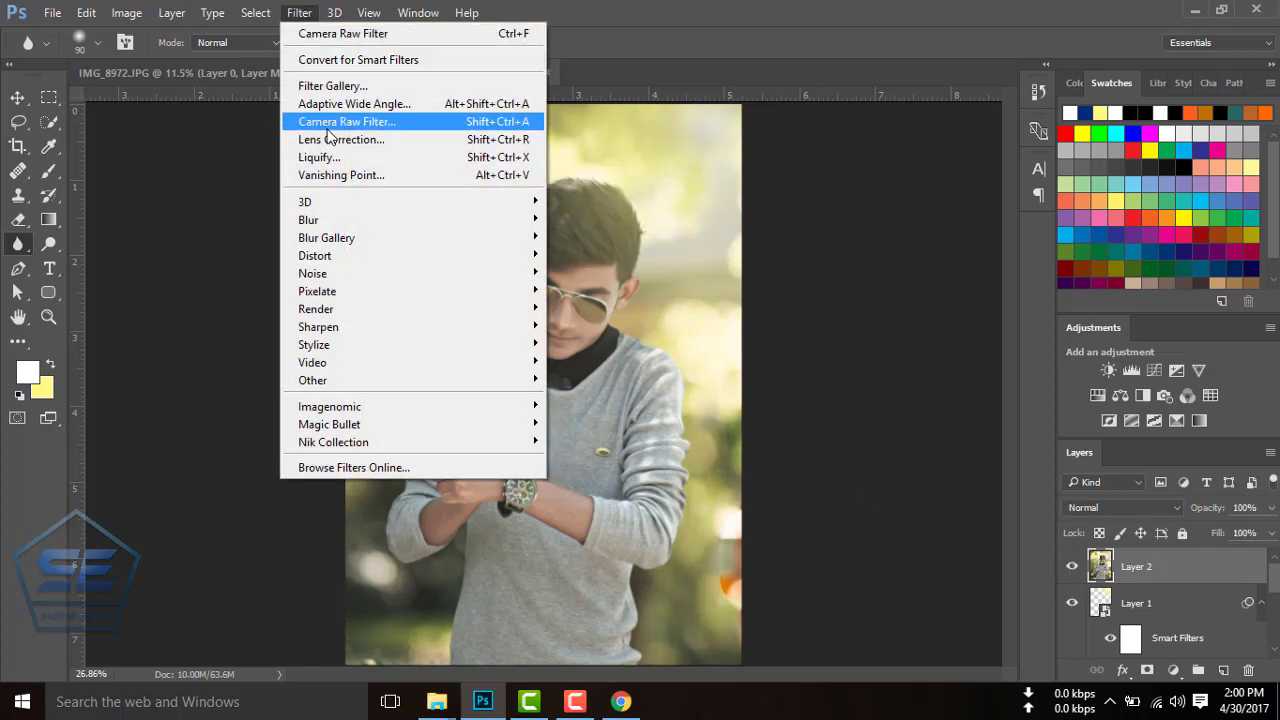
{"action": "left_click", "coordinate": [400, 122]}
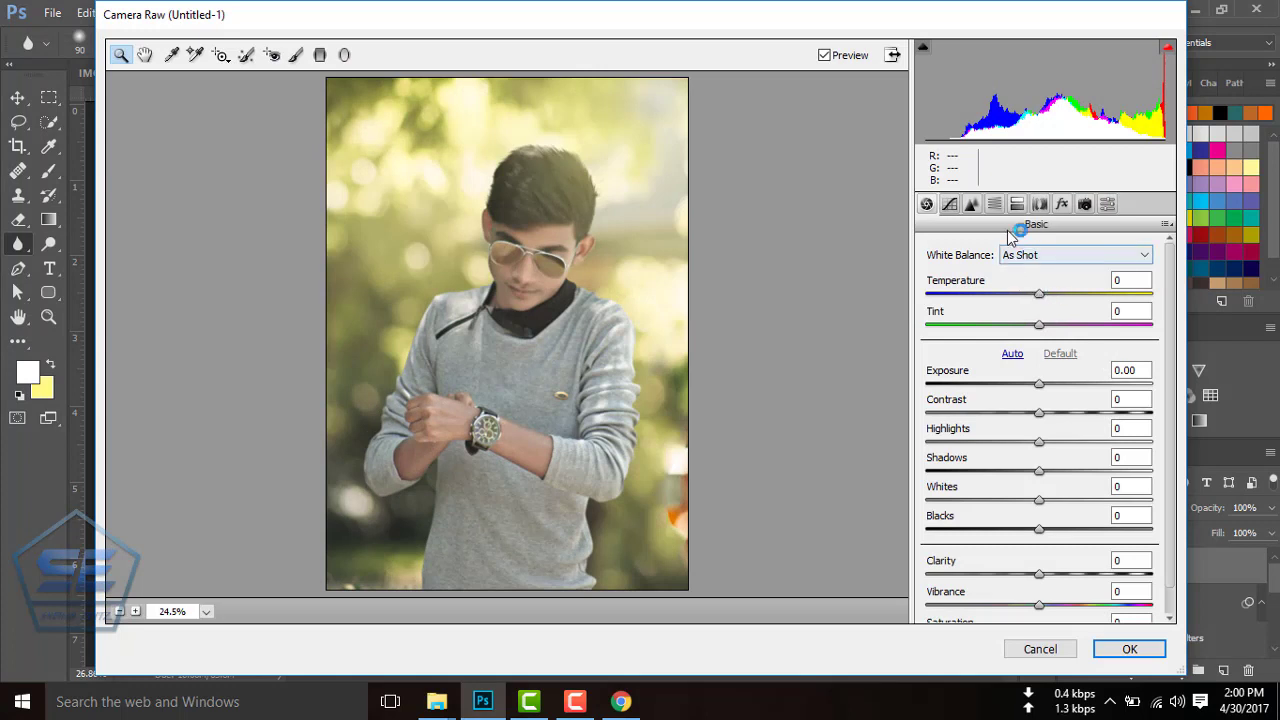
{"action": "mouse_move", "coordinate": [1039, 412]}
{"action": "left_mouse_down"}
{"action": "mouse_move", "coordinate": [1059, 413]}
{"action": "mouse_move", "coordinate": [1033, 410]}
{"action": "left_mouse_up"}
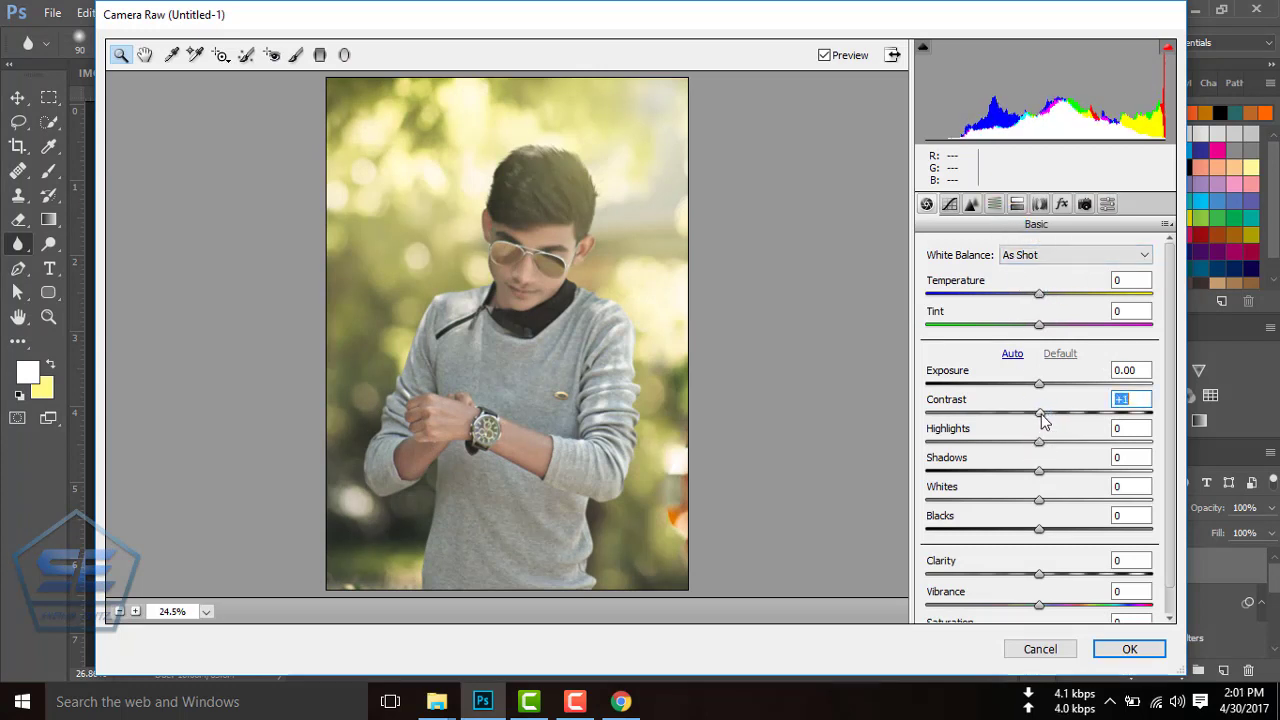
Set HSL luminance to Oranges +14, Yellows -12 and Greens +4.
{"action": "left_click", "coordinate": [994, 204]}
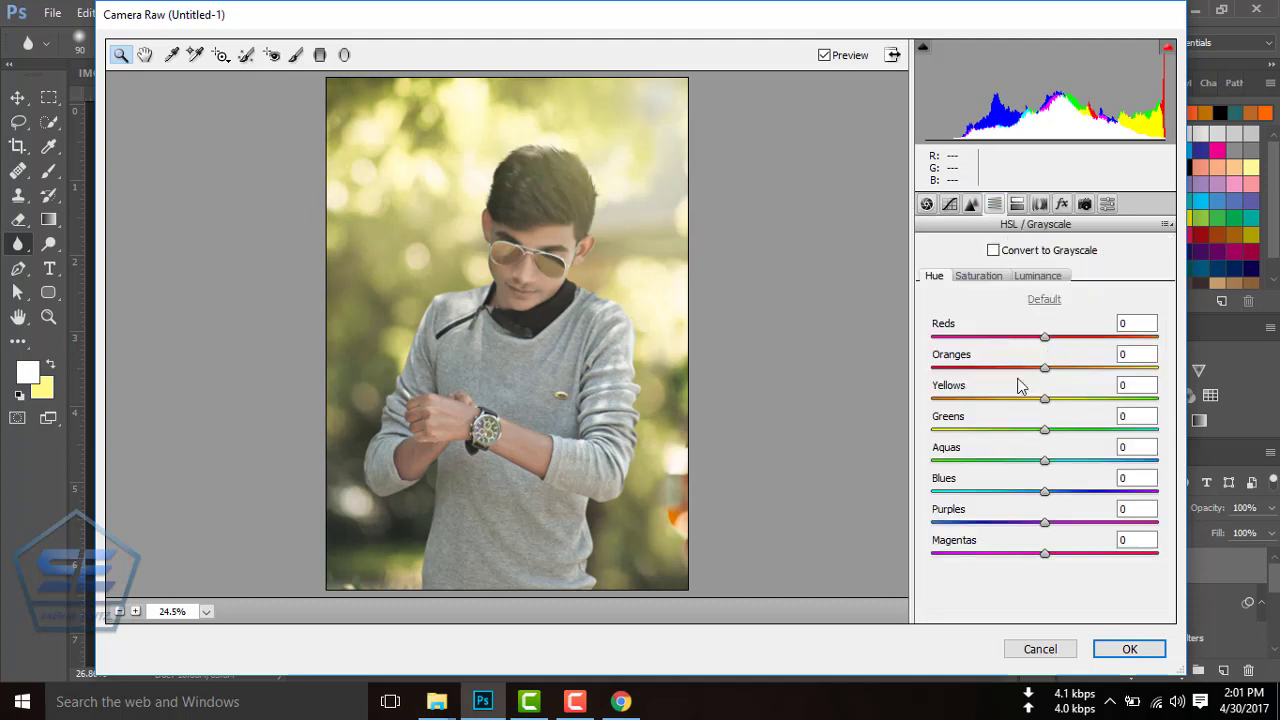
{"action": "left_click", "coordinate": [1043, 280]}
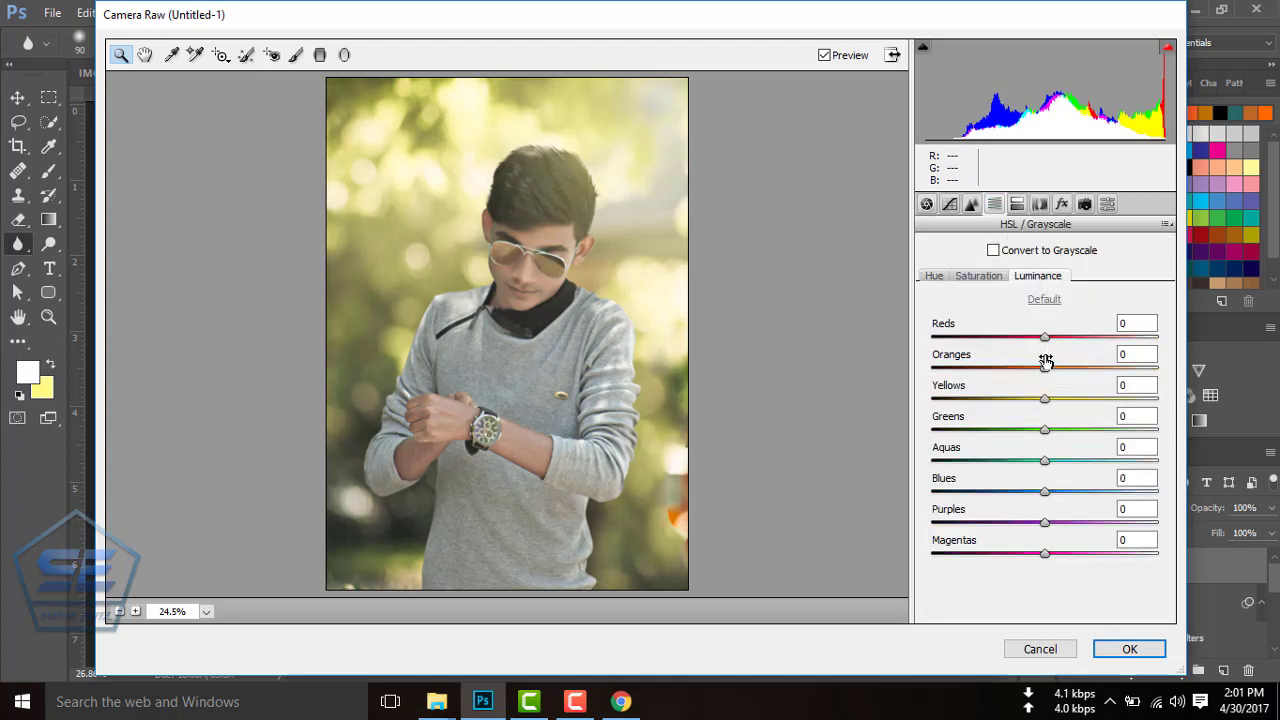
{"action": "left_click_drag", "start_coordinate": [1047, 372], "coordinate": [1064, 372]}
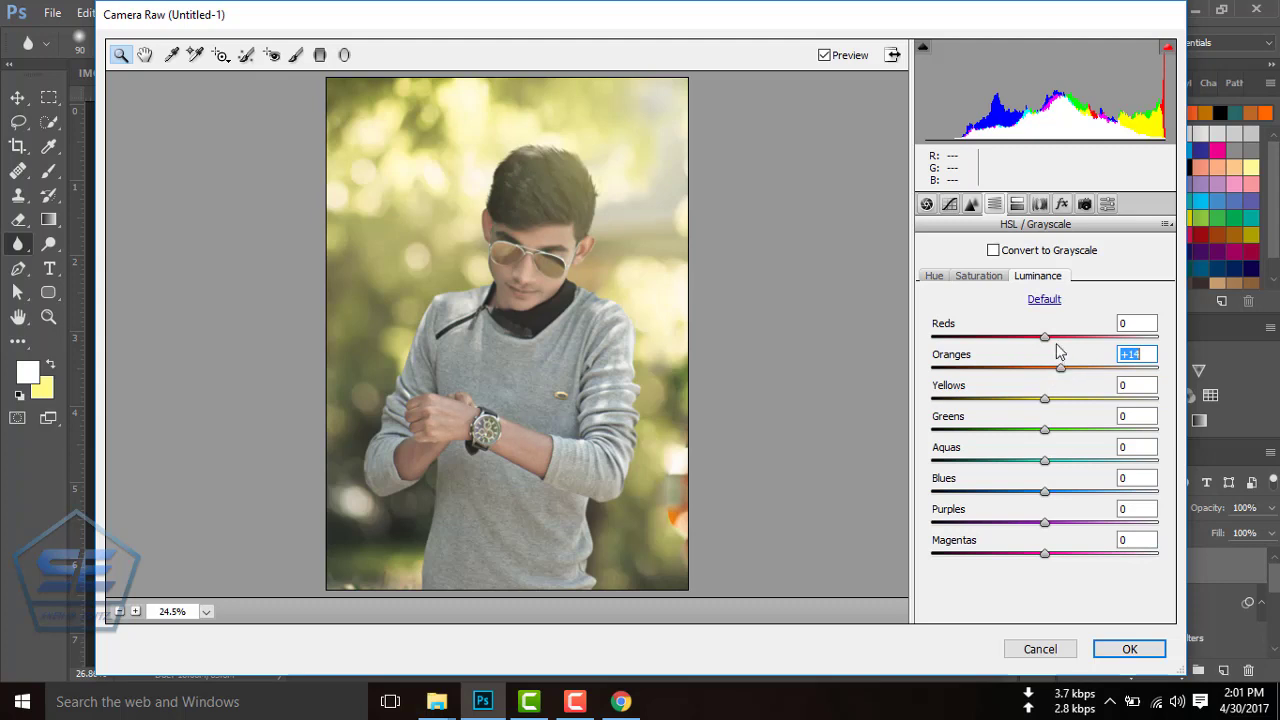
{"action": "left_click", "coordinate": [1046, 337]}
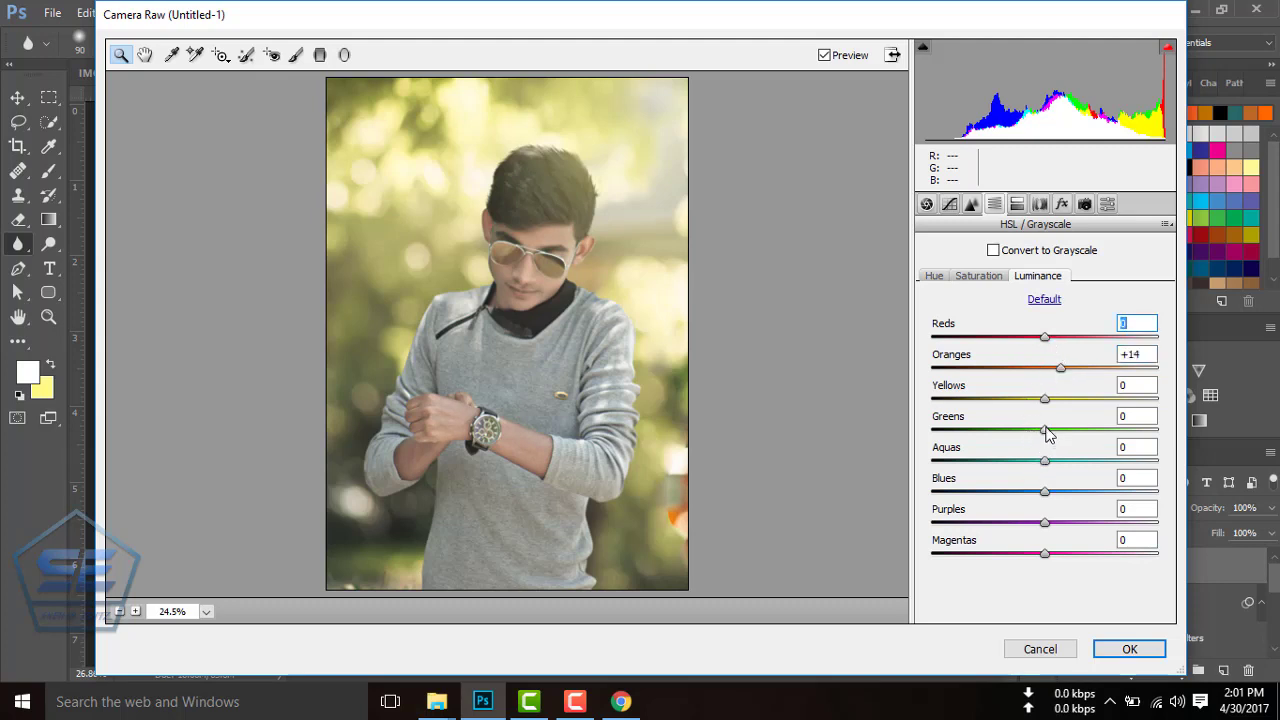
{"action": "mouse_move", "coordinate": [1046, 432]}
{"action": "left_mouse_down"}
{"action": "mouse_move", "coordinate": [1058, 399]}
{"action": "mouse_move", "coordinate": [1035, 410]}
{"action": "left_mouse_up"}
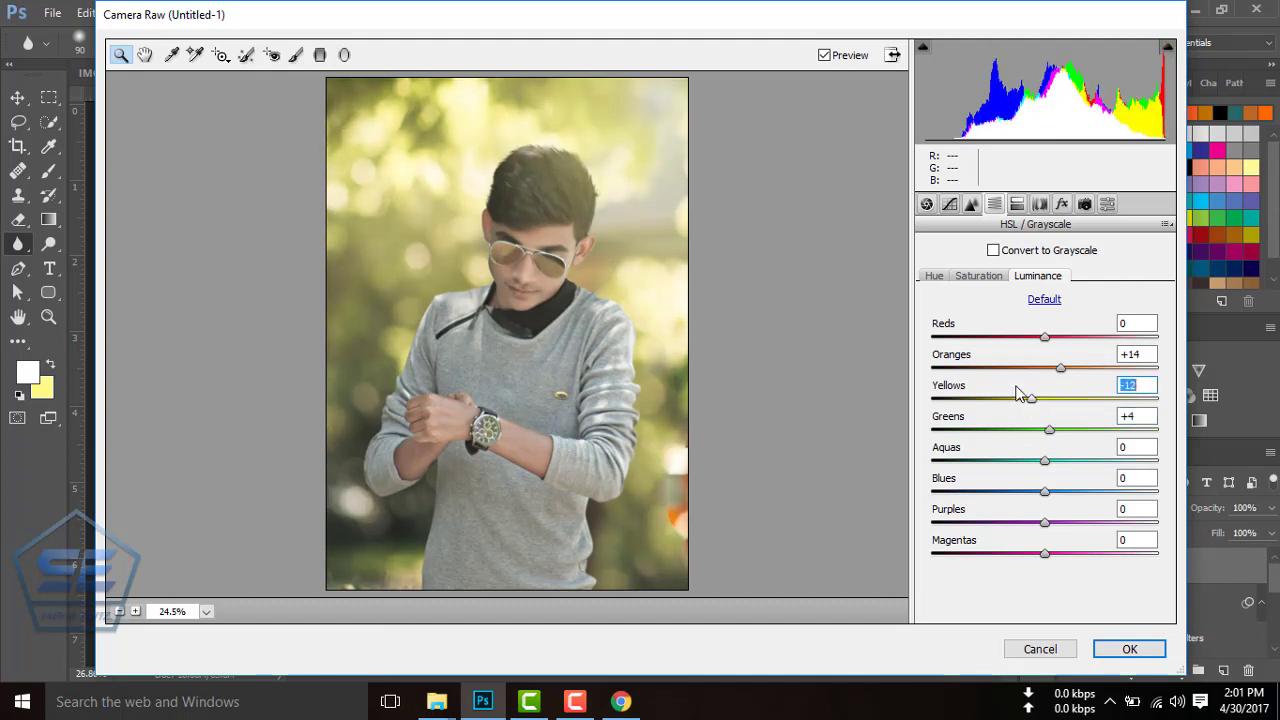
Adjust the Oranges saturation and apply the Camera Raw grade.
{"action": "left_click", "coordinate": [979, 279]}
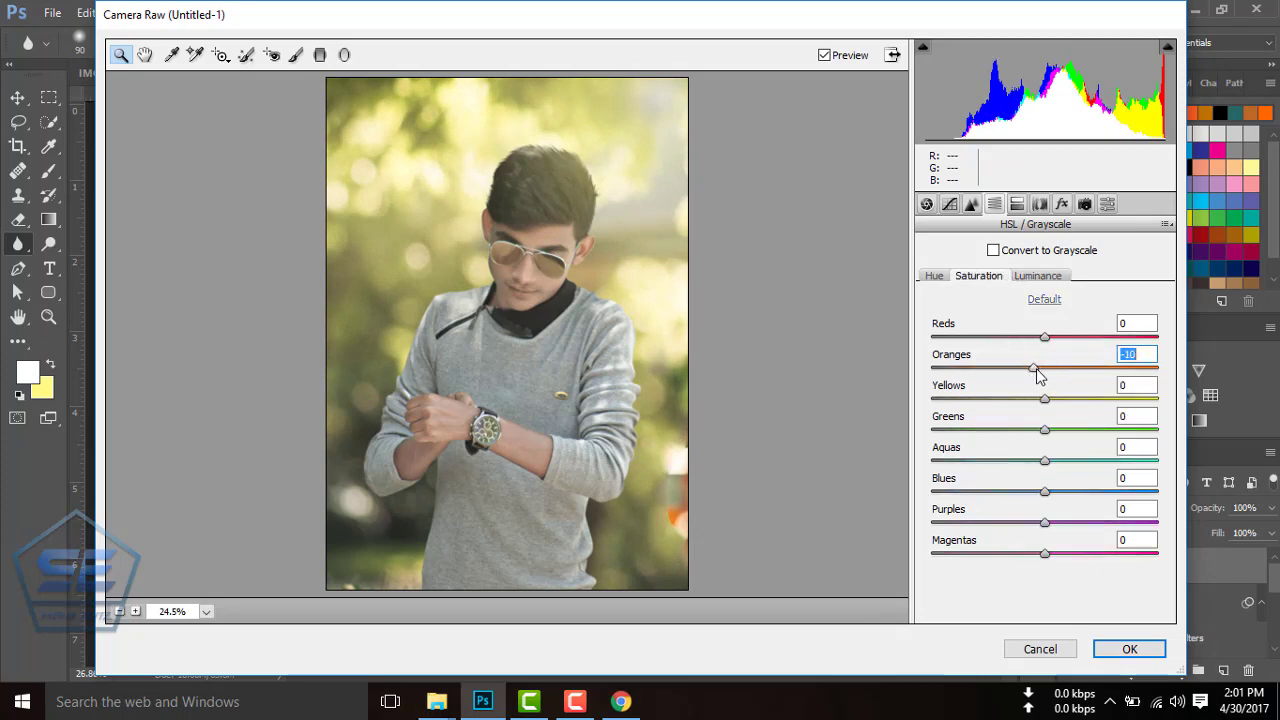
{"action": "left_click_drag", "start_coordinate": [1036, 368], "coordinate": [1046, 373]}
{"action": "left_click", "coordinate": [1129, 649]}
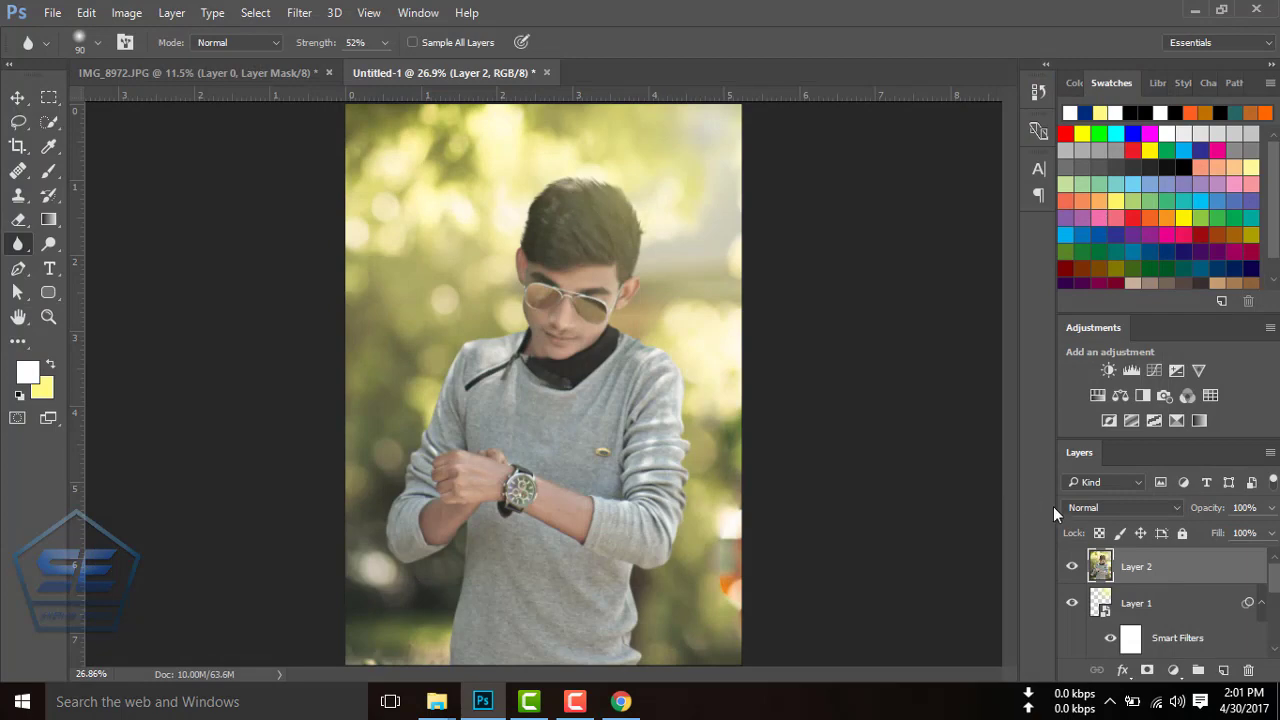
Apply Color Efex Pro 4's Bi-Color Filters to Layer 2 and browse the Green/Brown colour sets.
{"action": "left_click", "coordinate": [299, 12]}
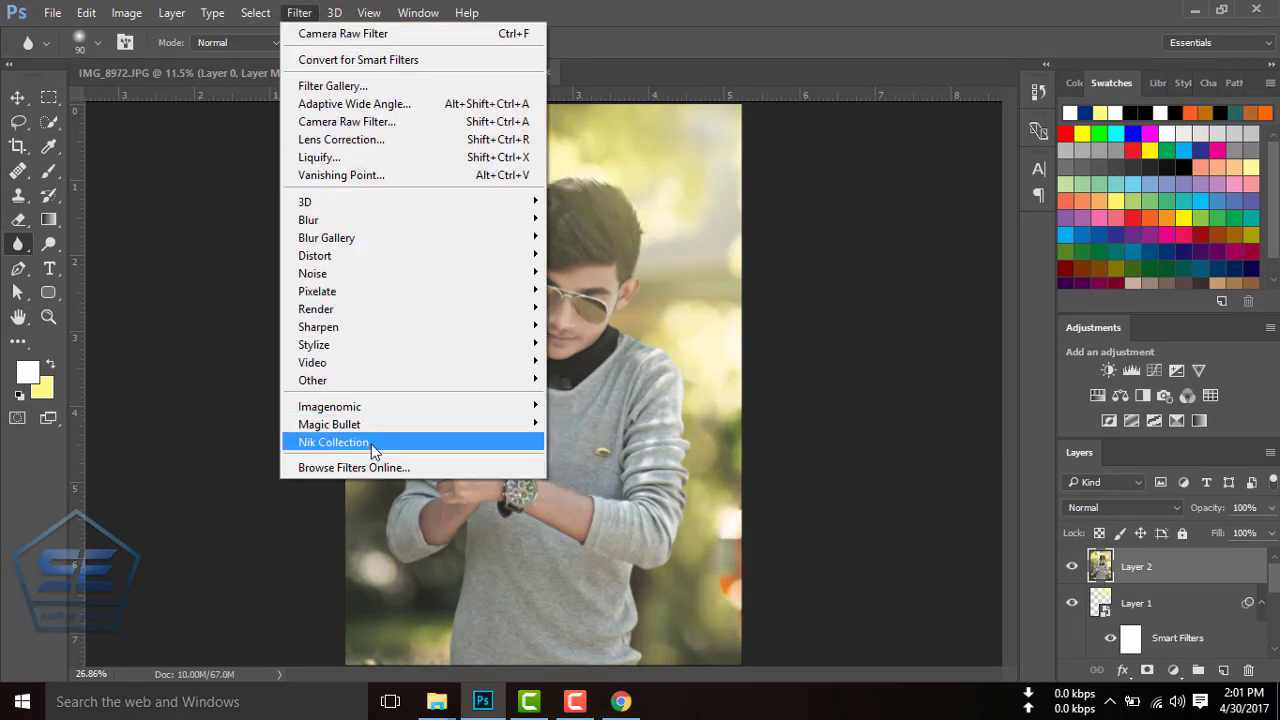
{"action": "mouse_move", "coordinate": [333, 442]}
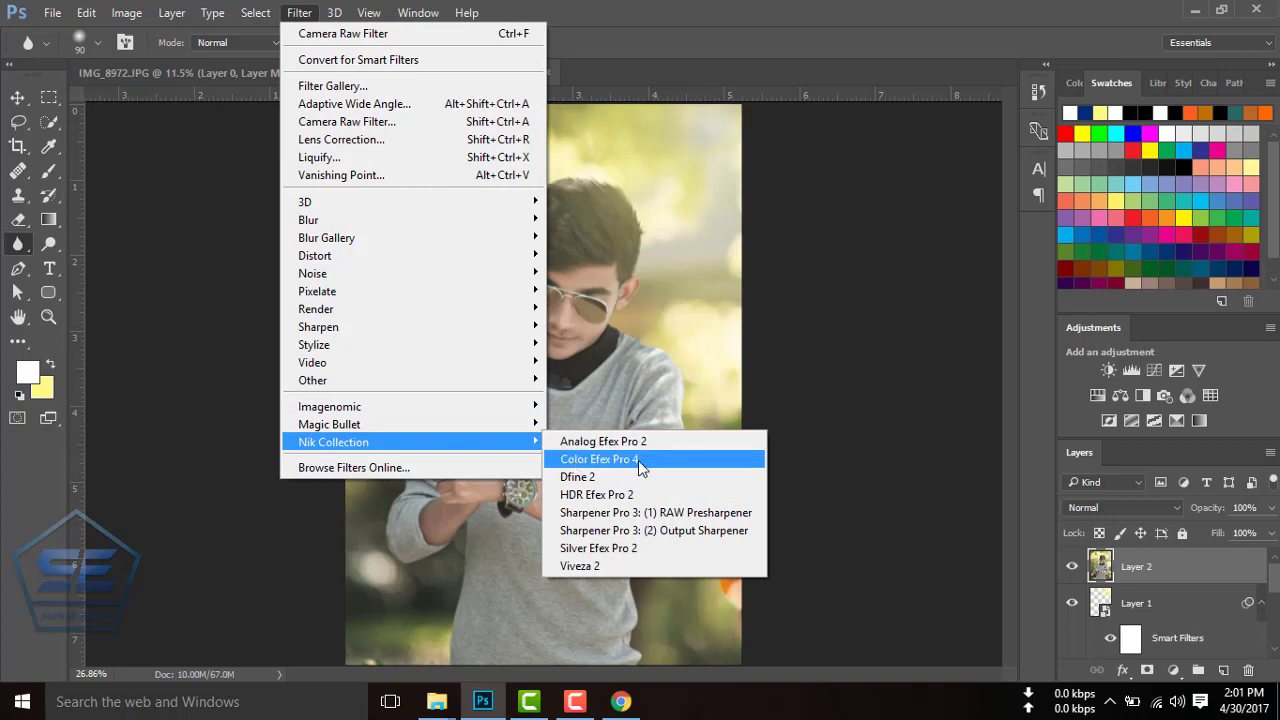
{"action": "left_click", "coordinate": [627, 461]}
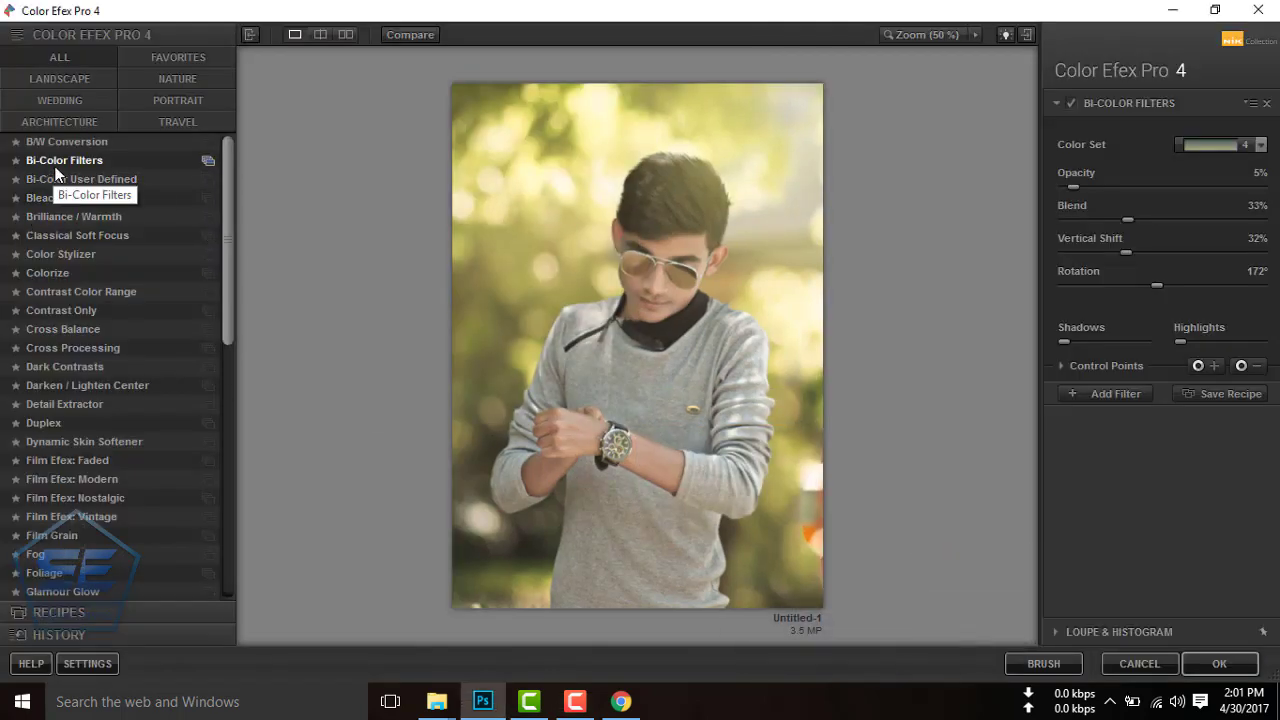
{"action": "left_click", "coordinate": [50, 161]}
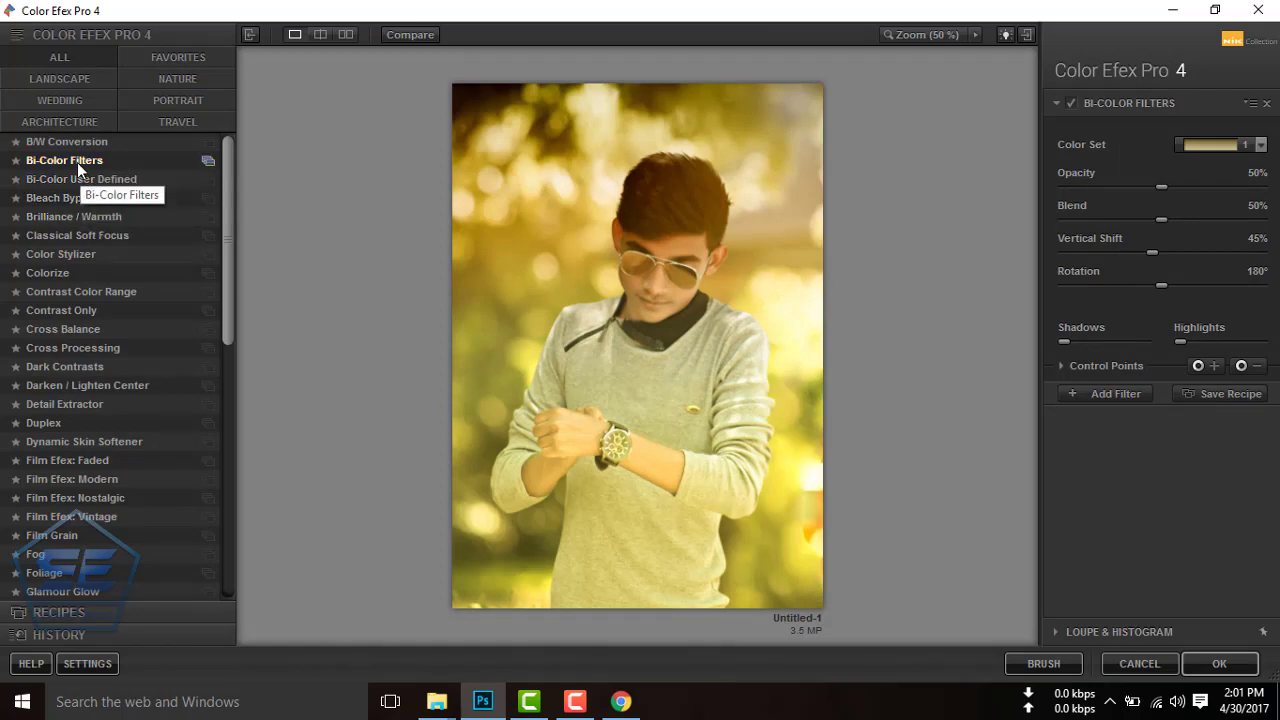
{"action": "left_click", "coordinate": [1204, 145]}
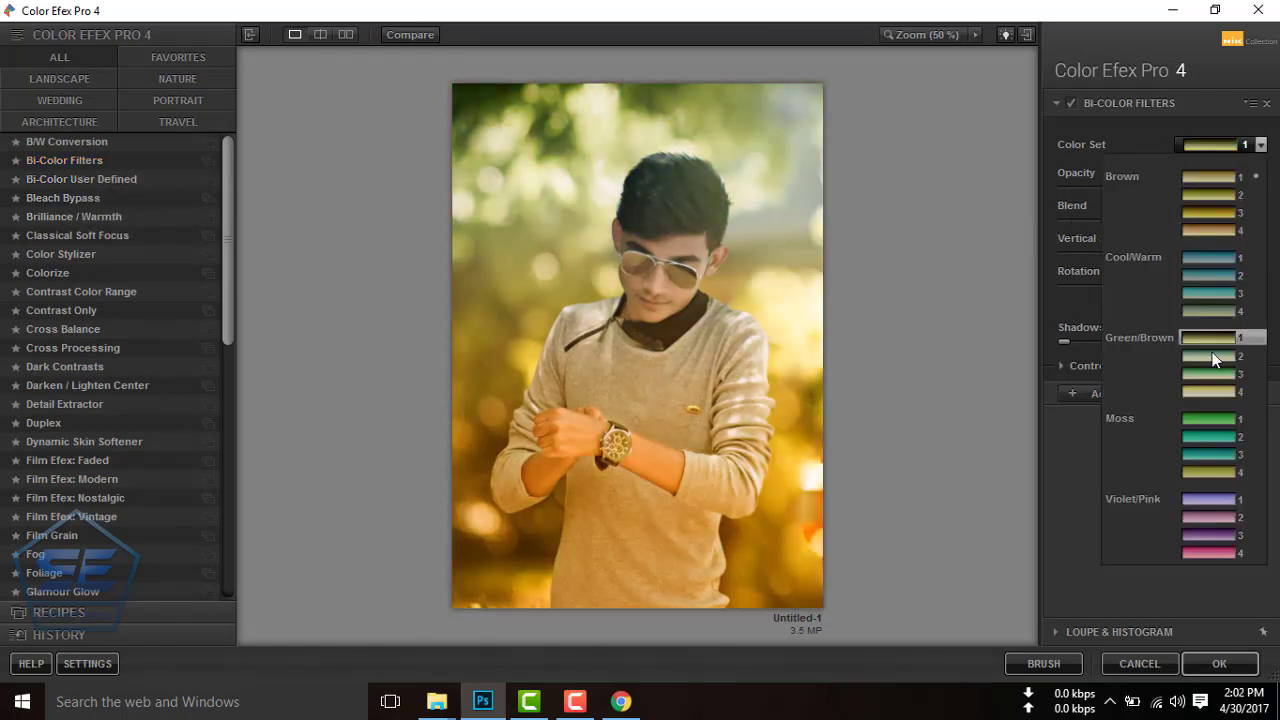
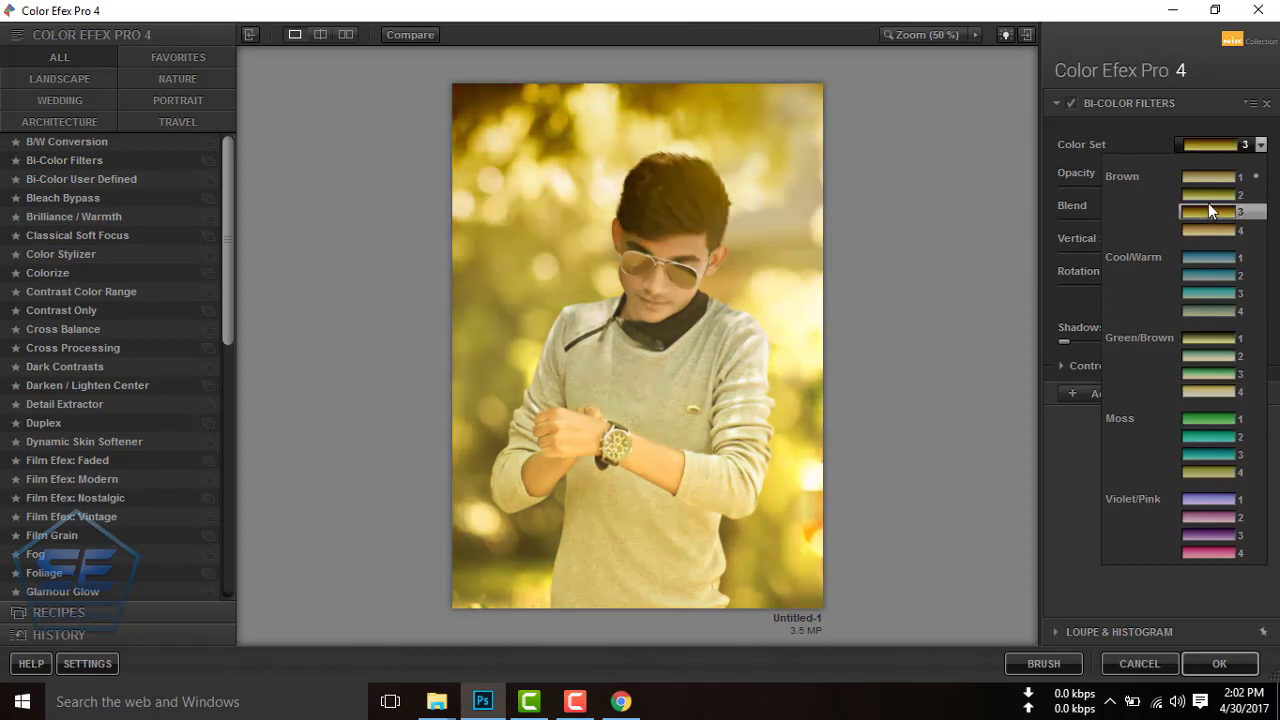
Set Bi-Color Filters to Brown set 2 with lower opacity, 17% blend and 64% vertical shift.
{"action": "left_click", "coordinate": [1208, 196]}
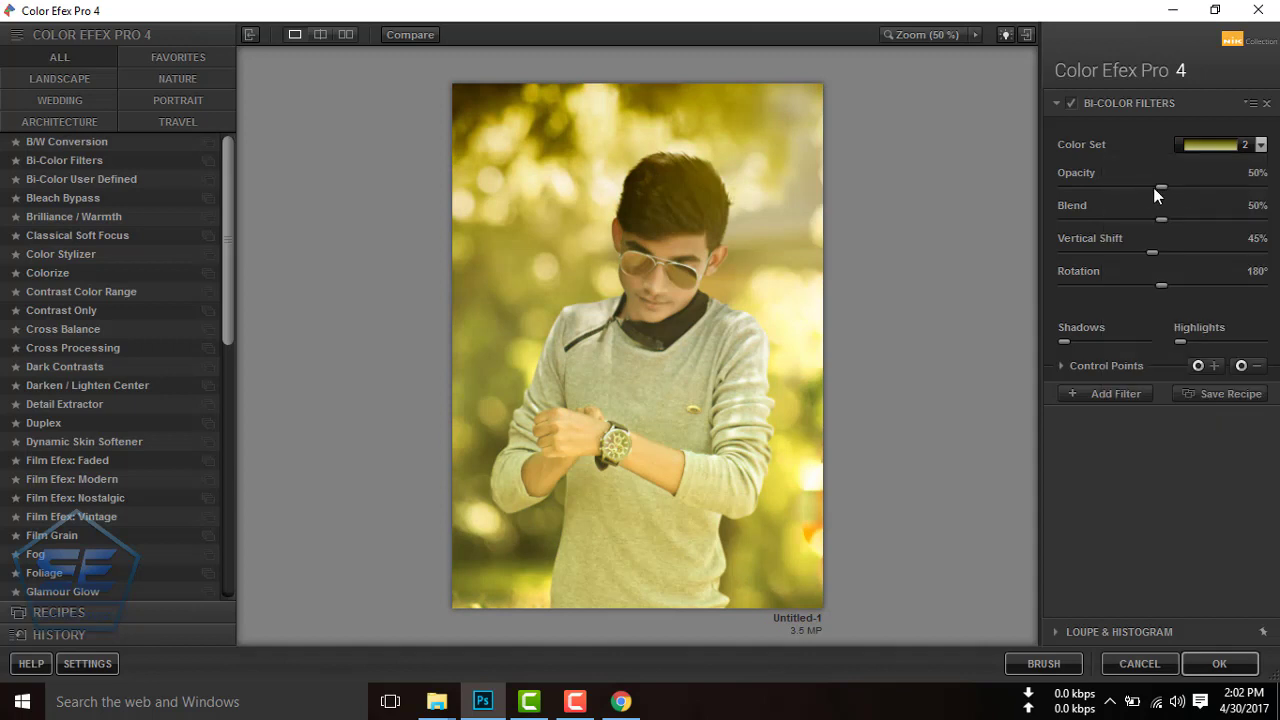
{"action": "left_click_drag", "start_coordinate": [1153, 187], "coordinate": [1081, 185]}
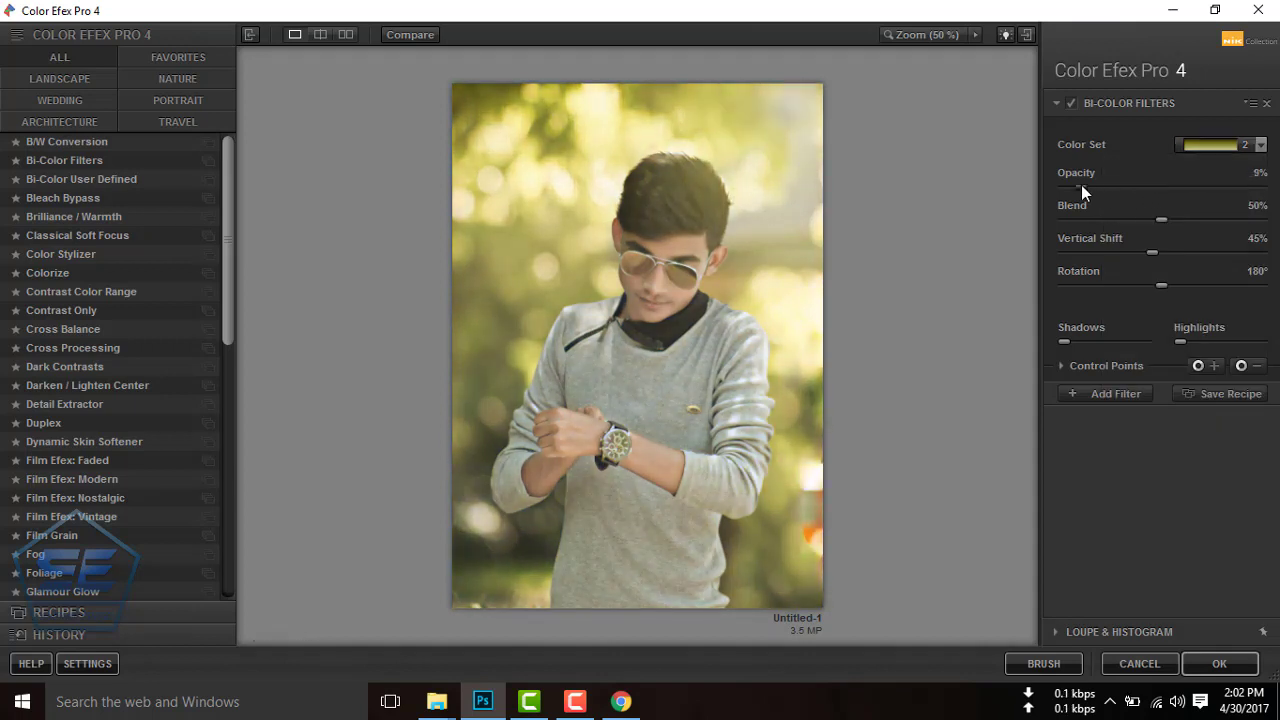
{"action": "left_click", "coordinate": [1073, 103]}
{"action": "left_click", "coordinate": [1073, 103]}
{"action": "mouse_move", "coordinate": [1160, 218]}
{"action": "left_mouse_down"}
{"action": "mouse_move", "coordinate": [1108, 218]}
{"action": "mouse_move", "coordinate": [1214, 225]}
{"action": "left_mouse_up"}
{"action": "mouse_move", "coordinate": [1150, 252]}
{"action": "left_mouse_down"}
{"action": "mouse_move", "coordinate": [1082, 252]}
{"action": "mouse_move", "coordinate": [1189, 256]}
{"action": "left_mouse_up"}
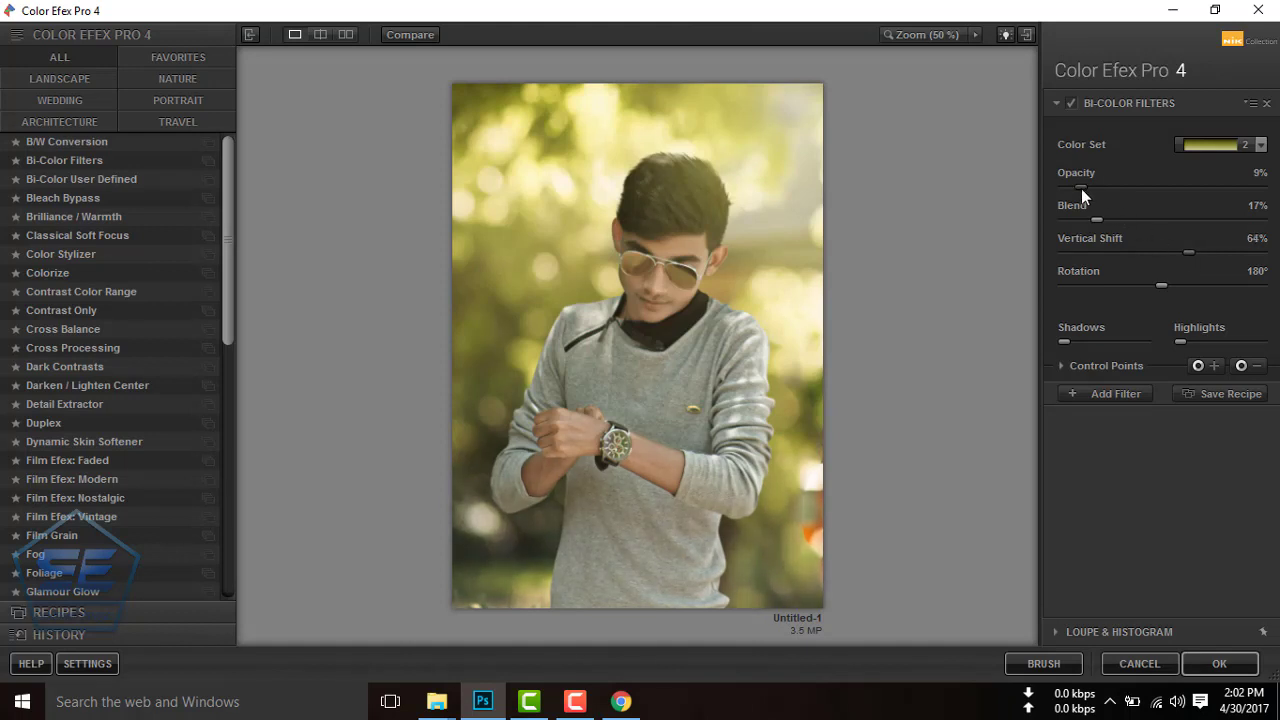
Compare the filter on and off, fine-tune opacity to 3%, and add an empty filter slot.
{"action": "left_click", "coordinate": [1072, 104]}
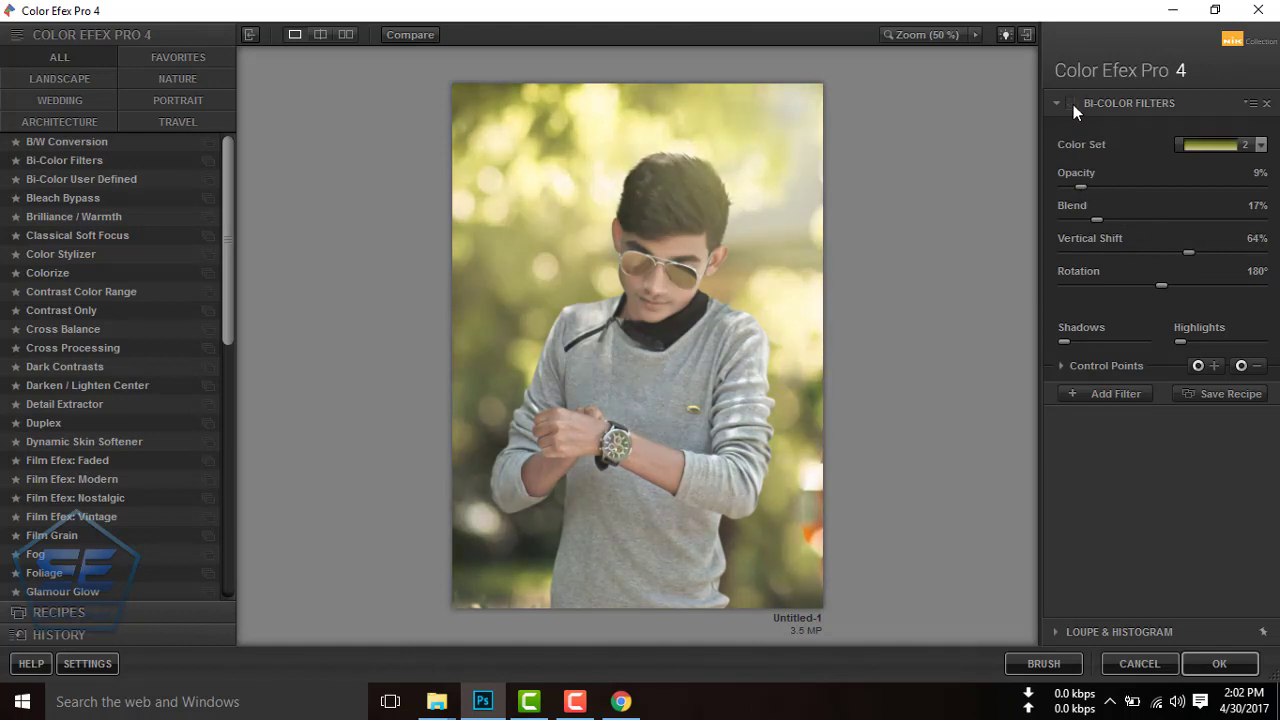
{"action": "left_click", "coordinate": [1072, 104]}
{"action": "left_click", "coordinate": [1072, 104]}
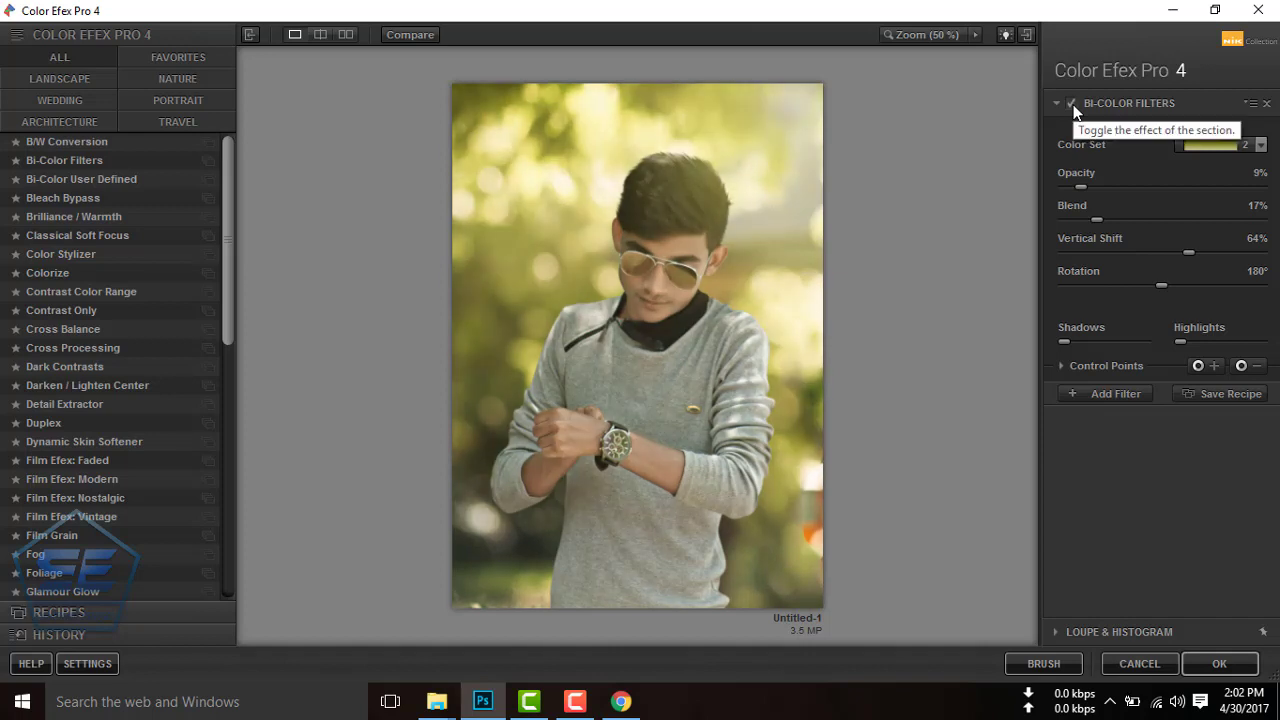
{"action": "left_click_drag", "start_coordinate": [1081, 187], "coordinate": [1070, 187]}
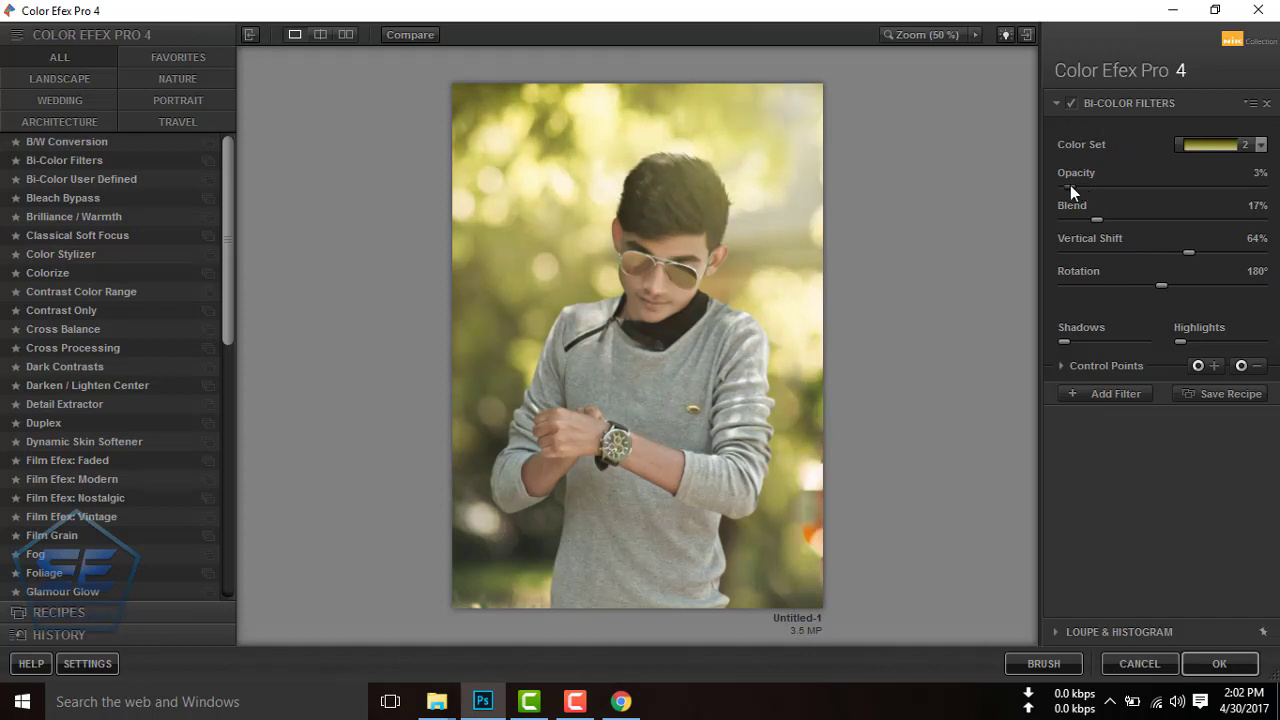
{"action": "left_click", "coordinate": [1073, 104]}
{"action": "left_click", "coordinate": [1103, 390]}
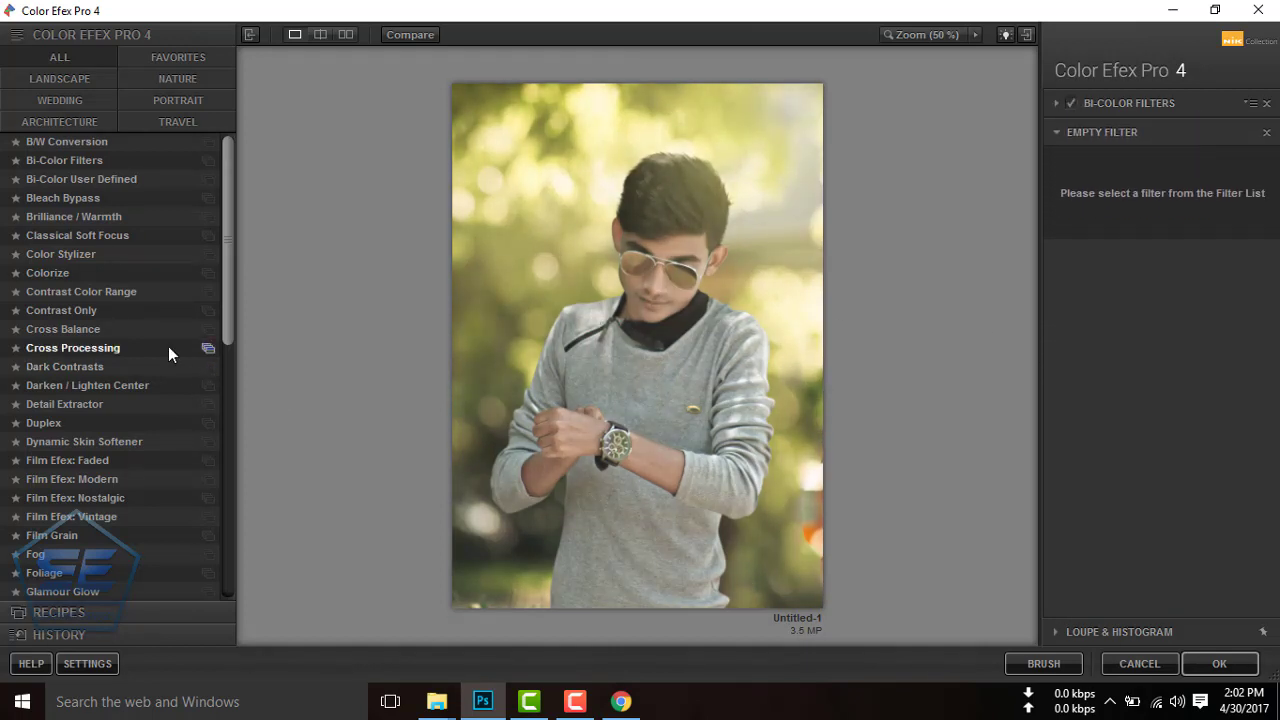
Apply a Darken / Lighten Center vignette: Shape 2, centre 33%, border -75%, centre size 55%.
{"action": "left_click", "coordinate": [85, 387]}
{"action": "left_click", "coordinate": [1215, 172]}
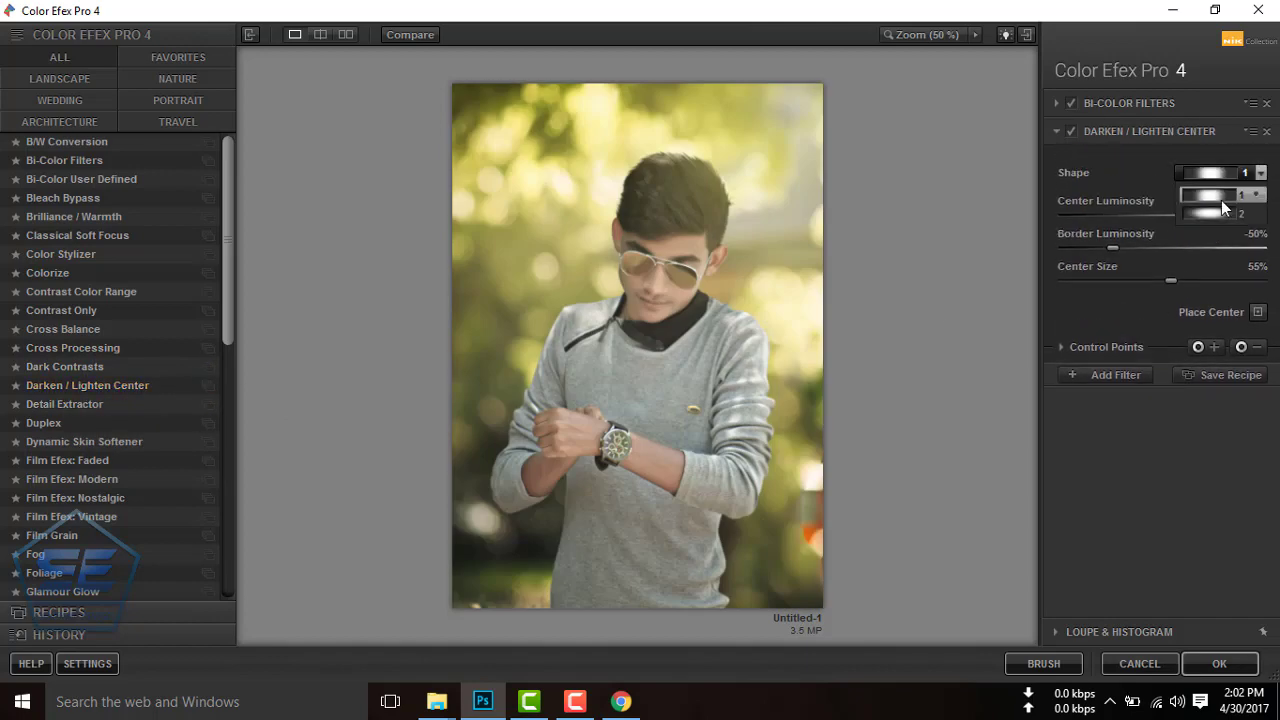
{"action": "left_click", "coordinate": [1221, 200]}
{"action": "left_click_drag", "start_coordinate": [1183, 220], "coordinate": [1193, 216]}
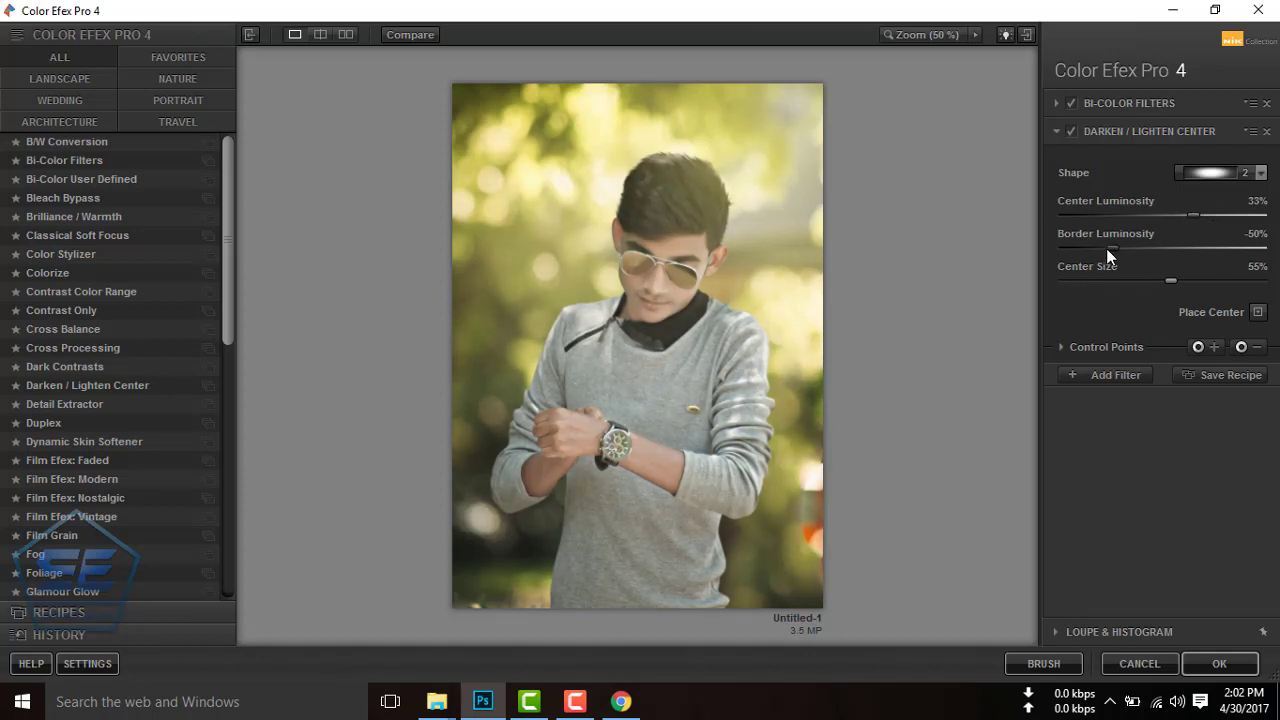
{"action": "mouse_move", "coordinate": [1106, 248]}
{"action": "left_mouse_down"}
{"action": "mouse_move", "coordinate": [1075, 249]}
{"action": "mouse_move", "coordinate": [1083, 256]}
{"action": "left_mouse_up"}
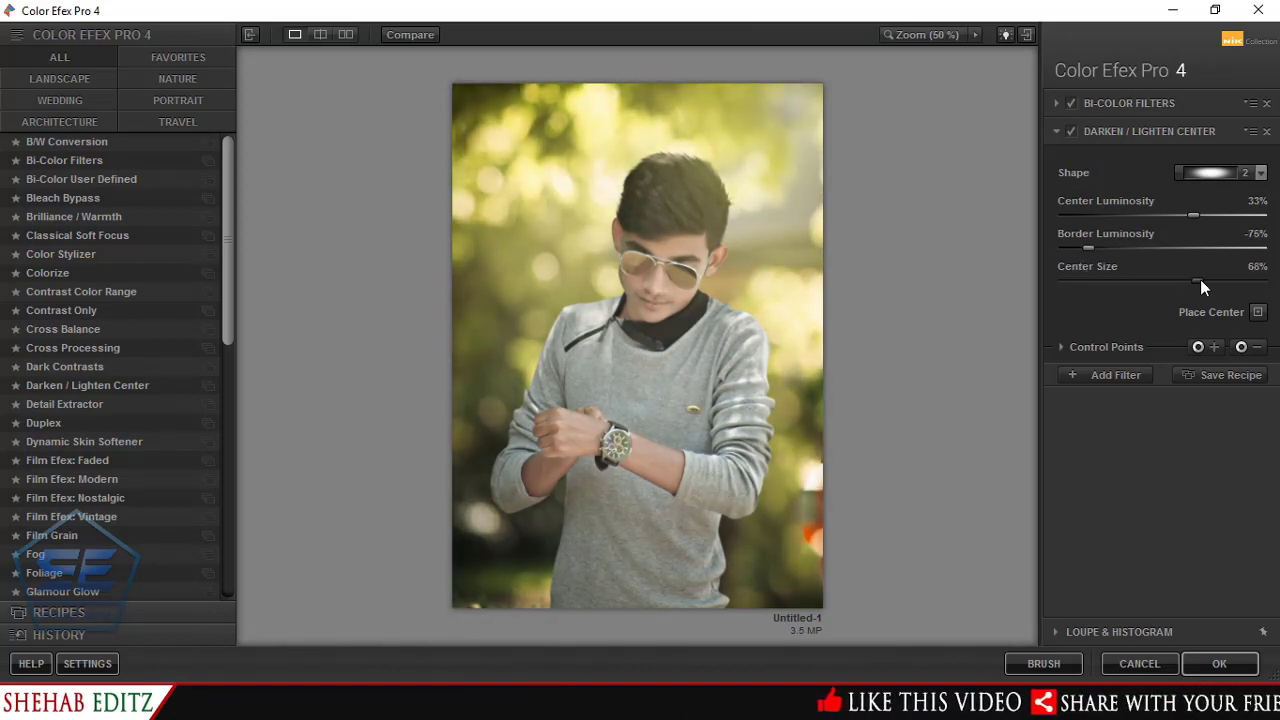
{"action": "mouse_move", "coordinate": [1172, 281]}
{"action": "left_mouse_down"}
{"action": "mouse_move", "coordinate": [1127, 282]}
{"action": "mouse_move", "coordinate": [1173, 282]}
{"action": "left_mouse_up"}
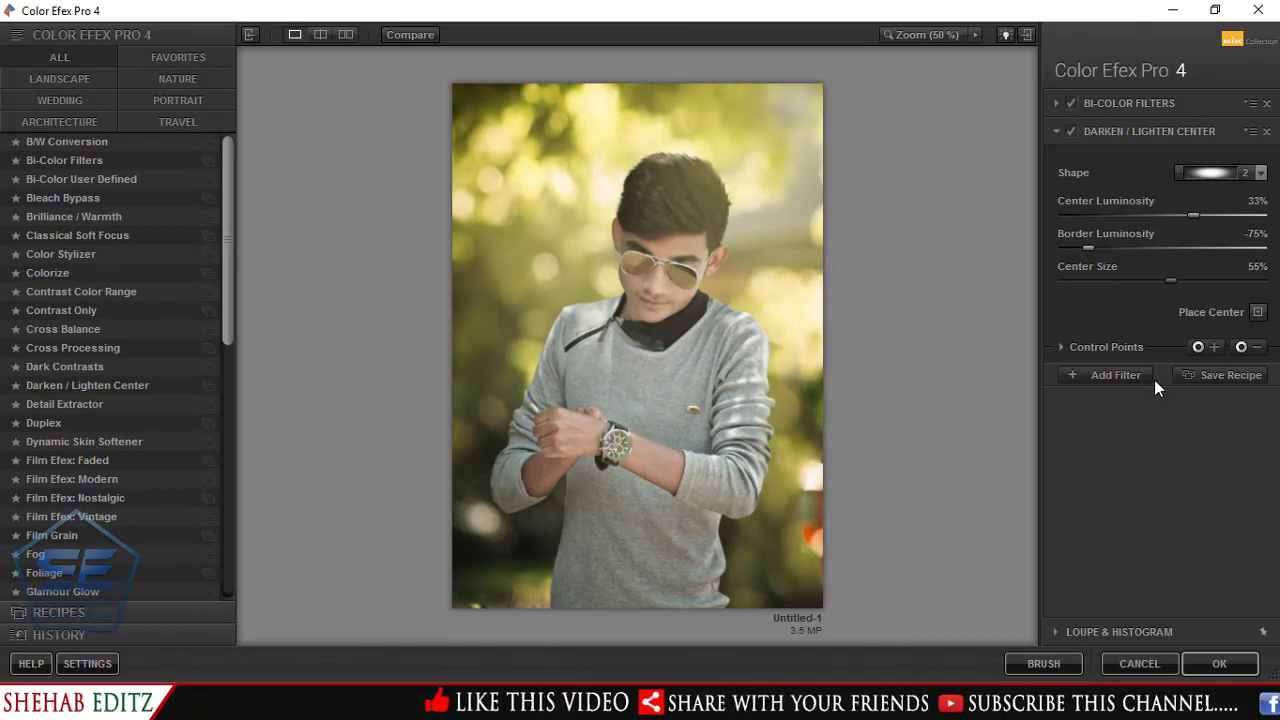
{"action": "left_click", "coordinate": [1219, 663]}
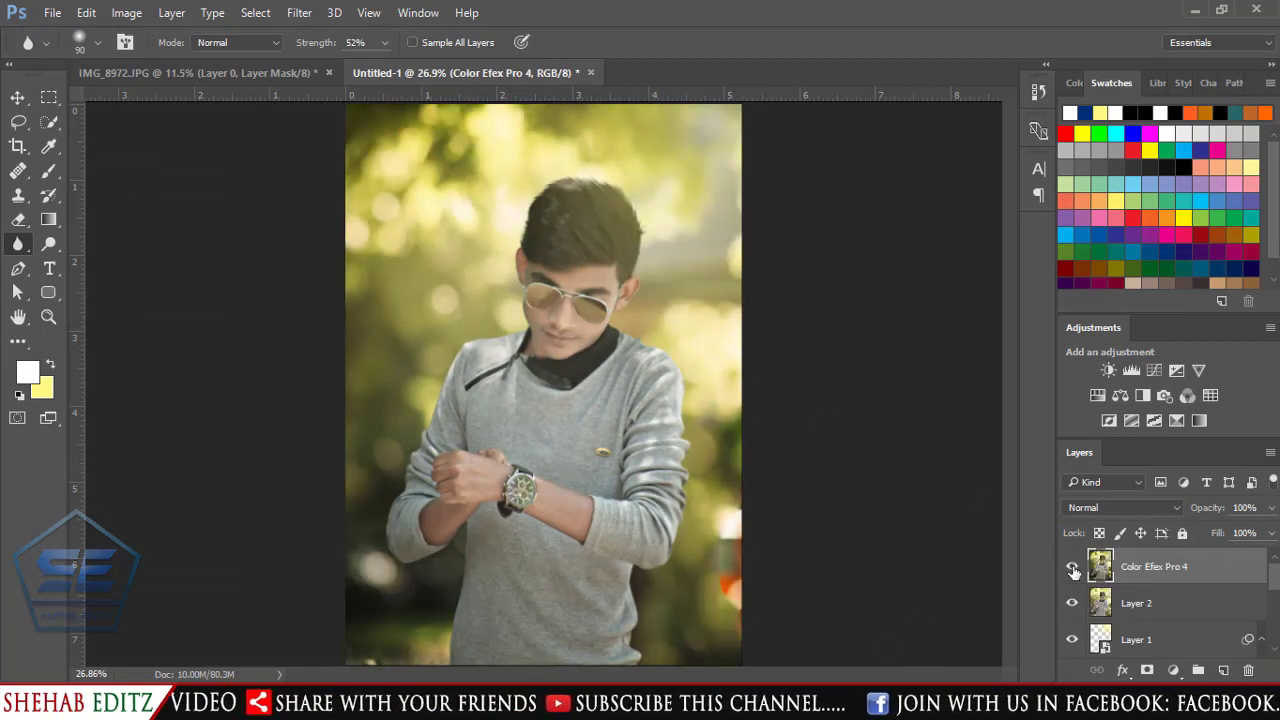
Compare the Color Efex Pro 4 layer hidden and shown, then bring up Save As.
{"action": "left_click", "coordinate": [1072, 566]}
{"action": "left_click", "coordinate": [1072, 566]}
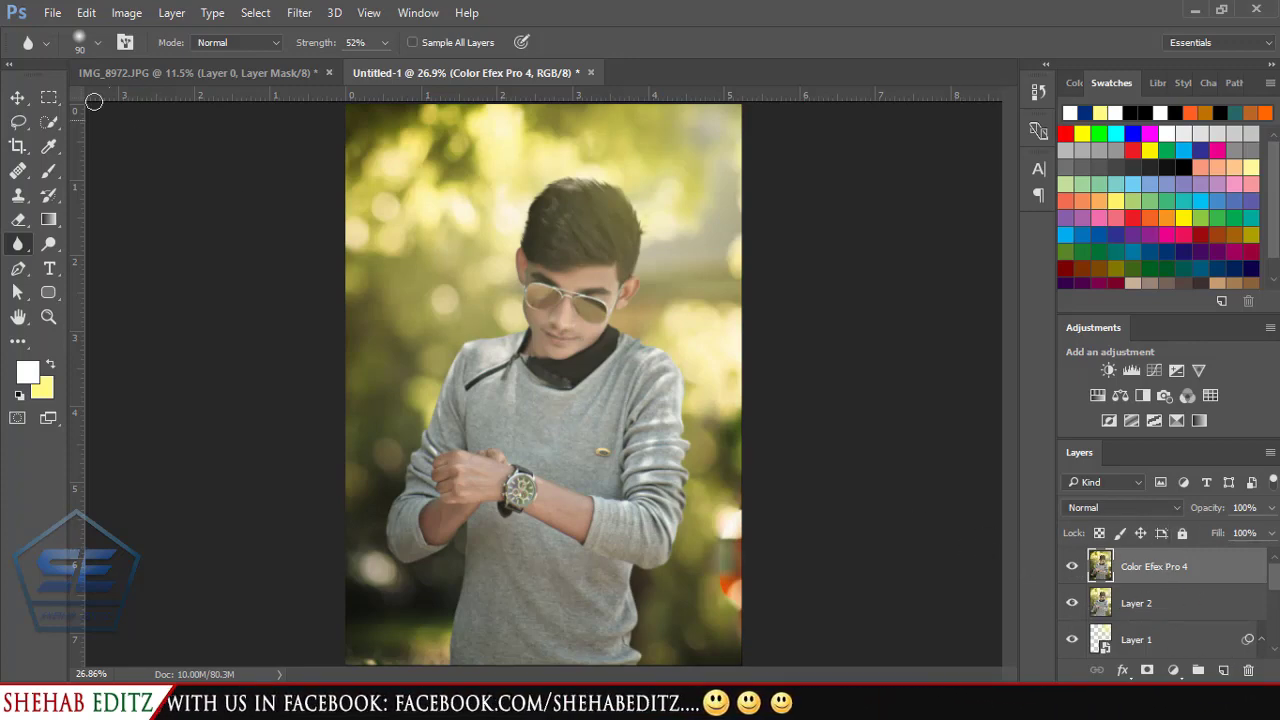
{"action": "left_click", "coordinate": [52, 13]}
{"action": "left_click", "coordinate": [120, 218]}
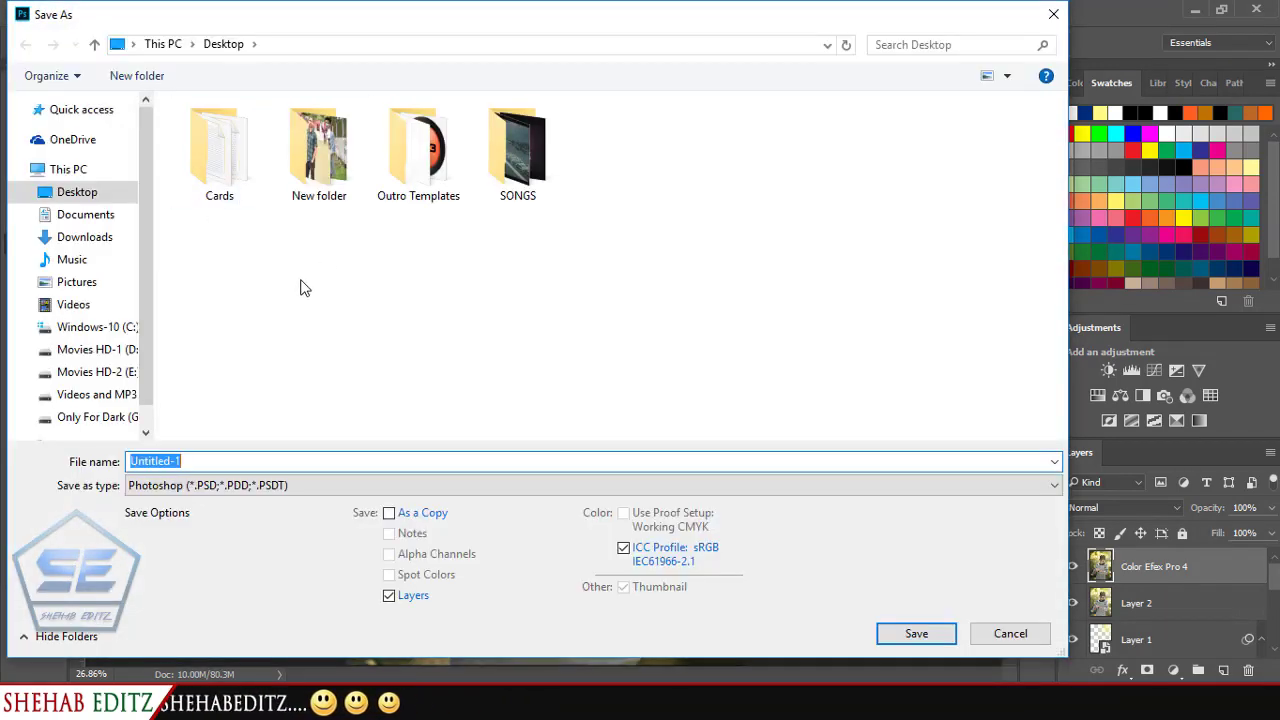
Choose JPEG format and navigate to the target subfolder inside Downloads.
{"action": "left_click", "coordinate": [287, 485]}
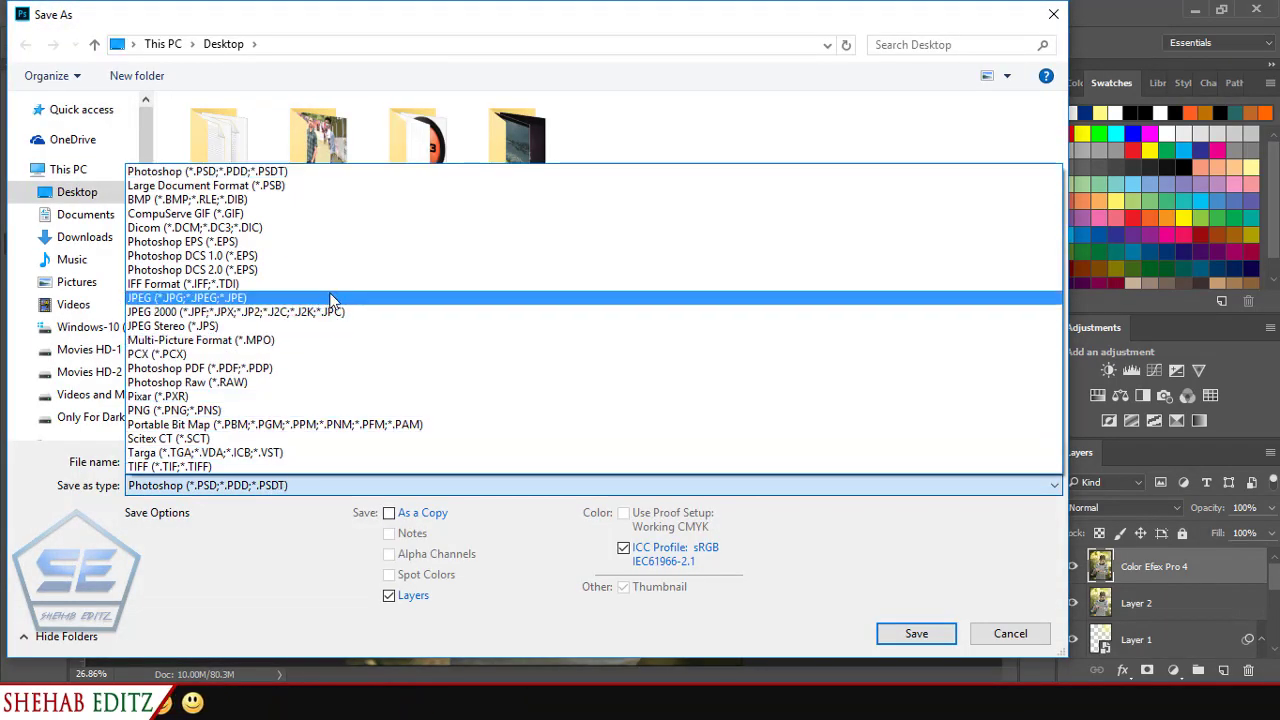
{"action": "left_click", "coordinate": [325, 298]}
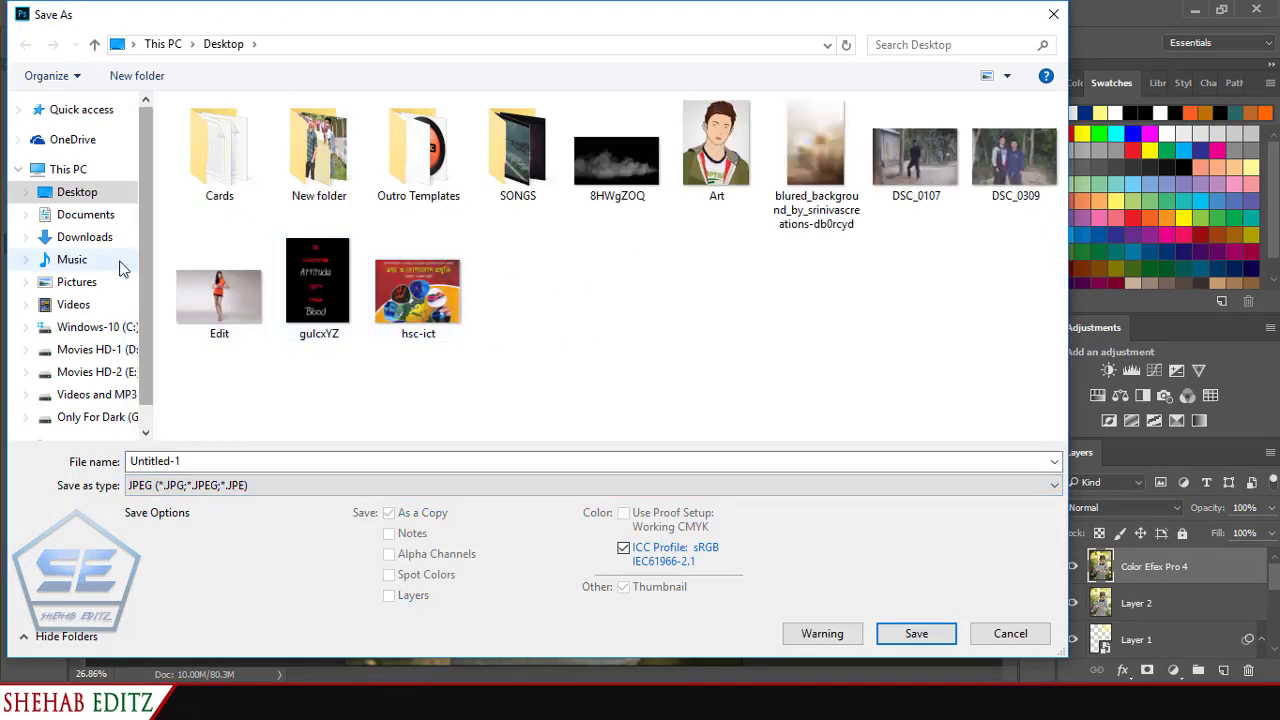
{"action": "left_click", "coordinate": [90, 245]}
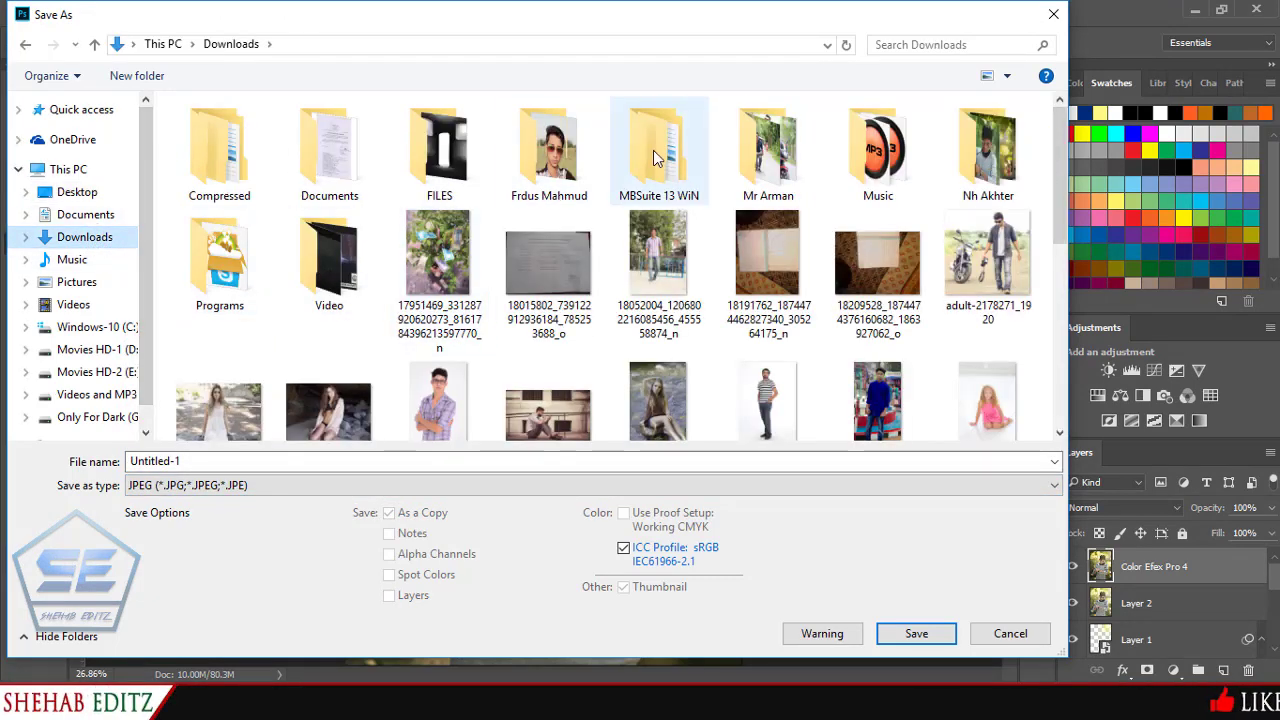
{"action": "double_click", "coordinate": [785, 170]}
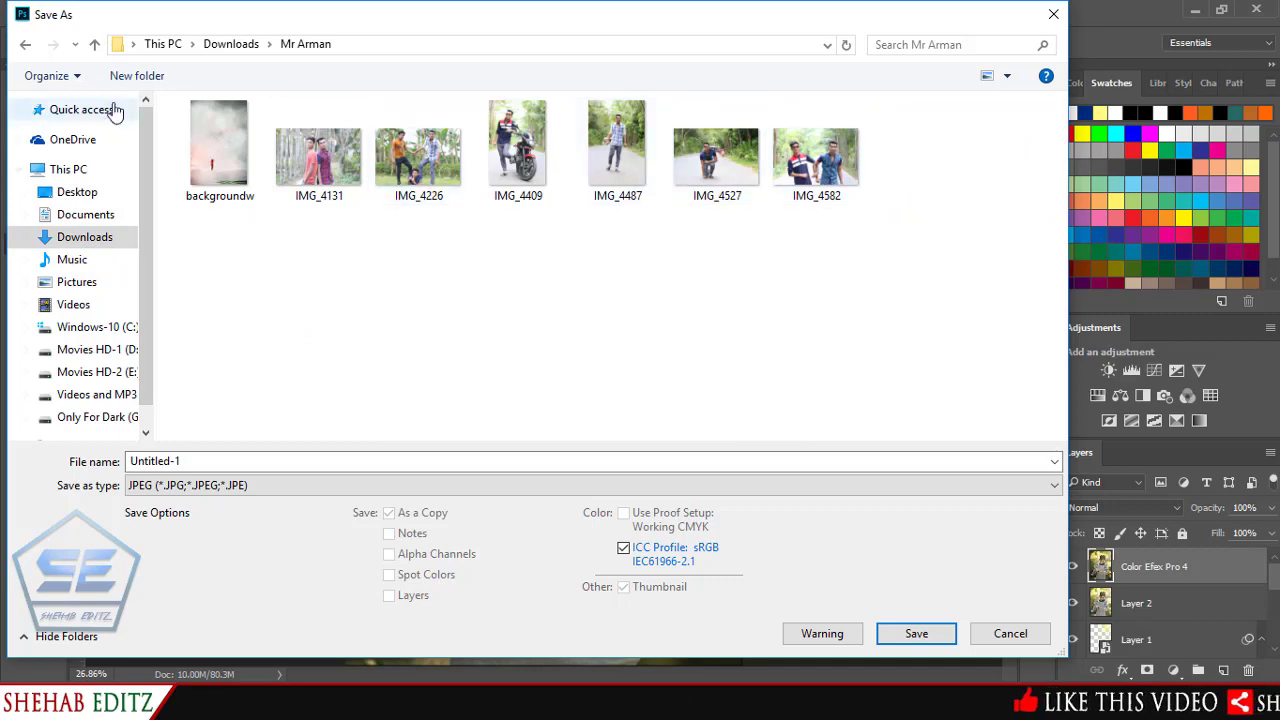
{"action": "left_click", "coordinate": [25, 46]}
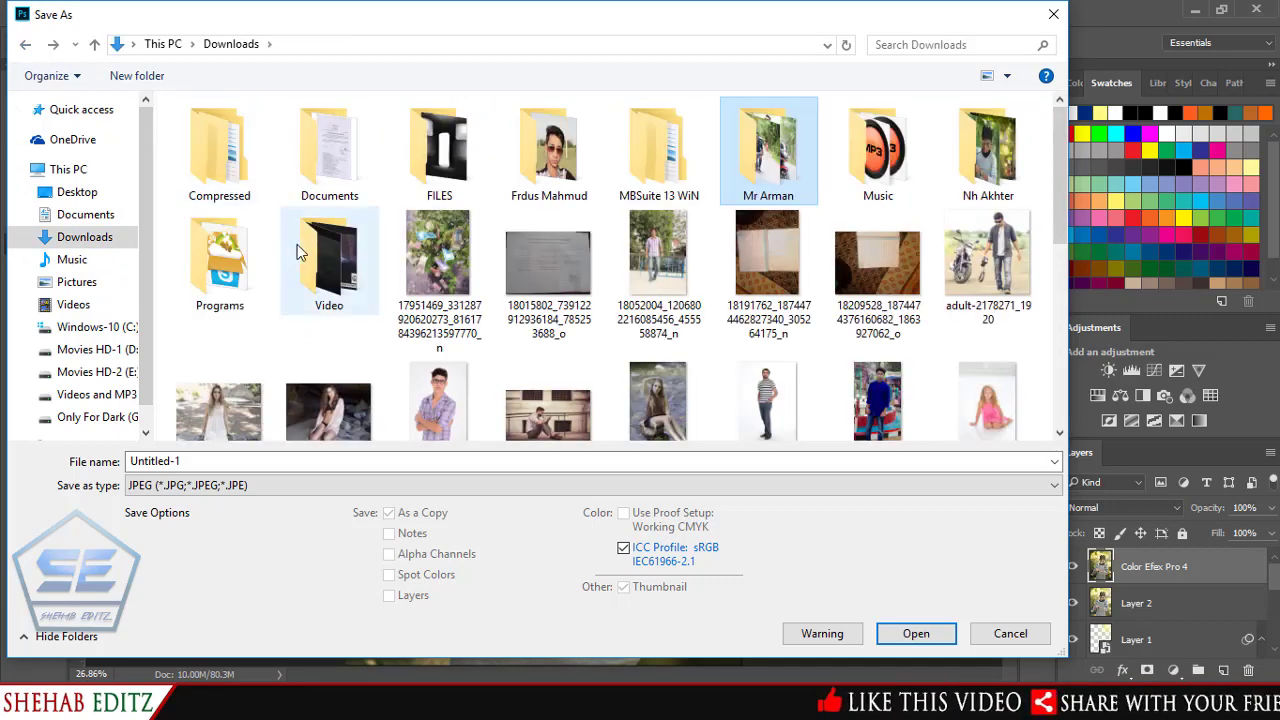
{"action": "double_click", "coordinate": [972, 144]}
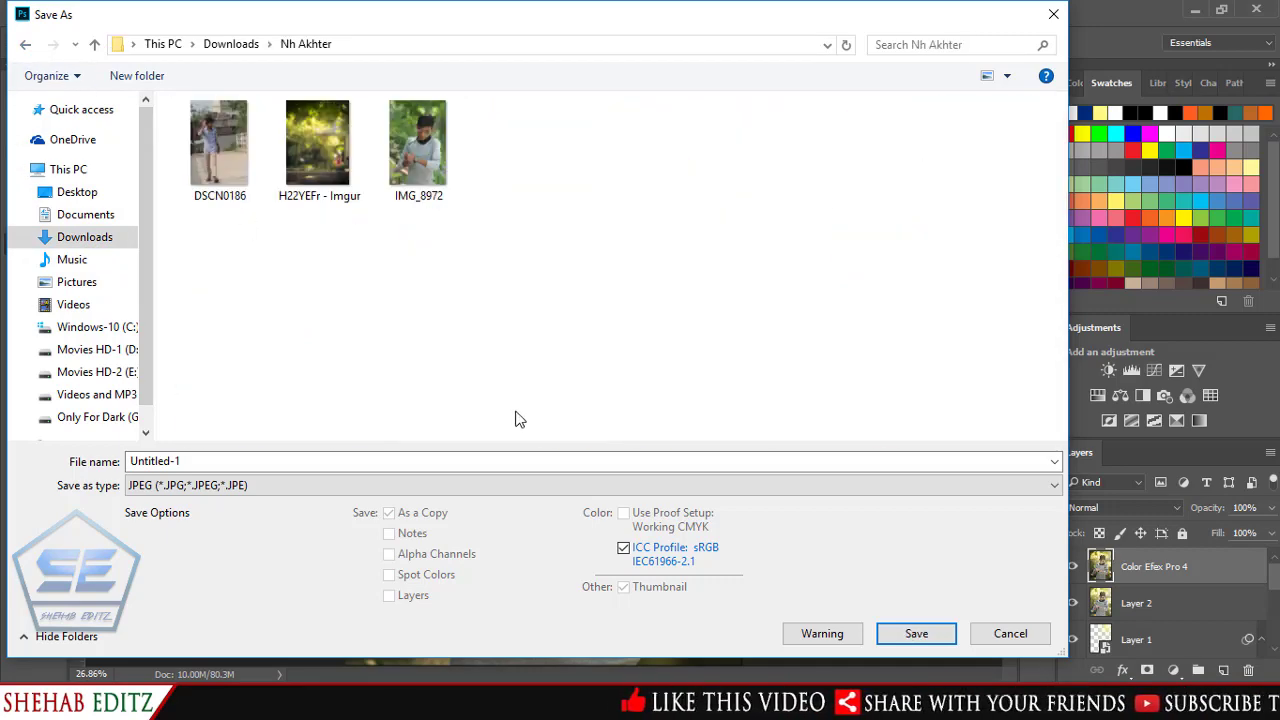
Save the file as 'Photo Manipulation' with JPEG quality 12 (Maximum).
{"action": "left_click", "coordinate": [297, 461]}
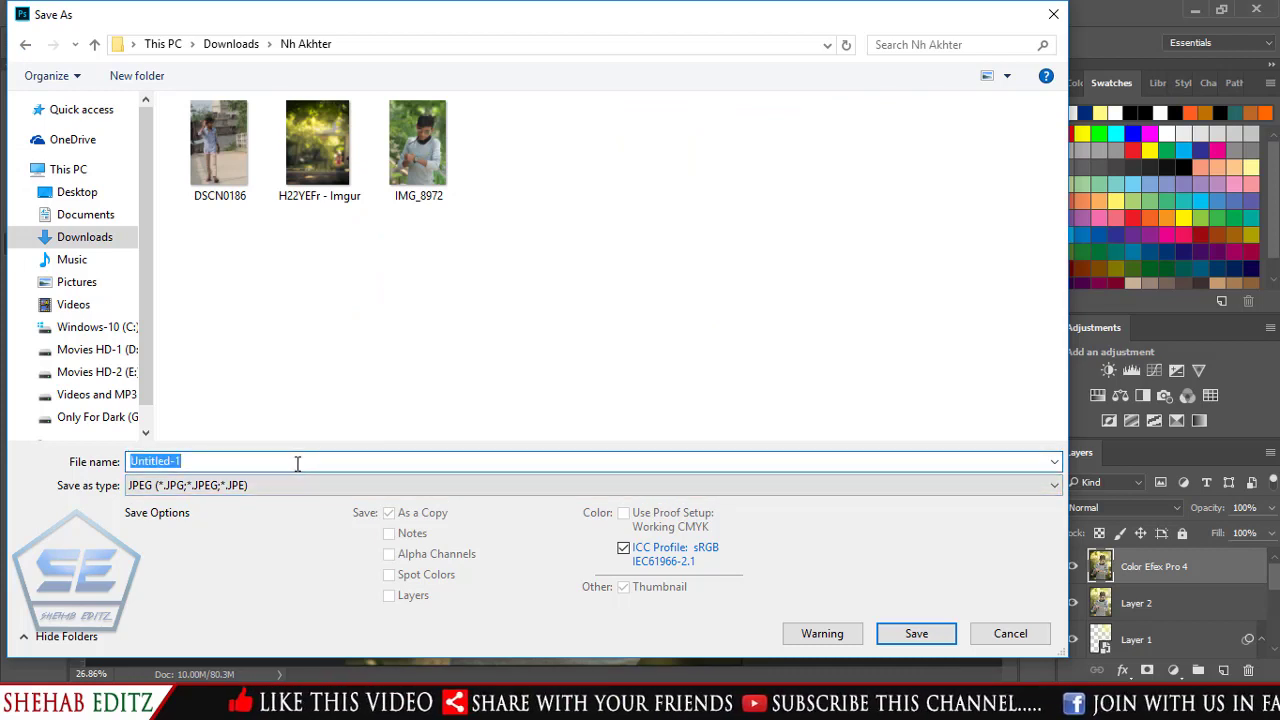
{"action": "type", "text": "Photo "}
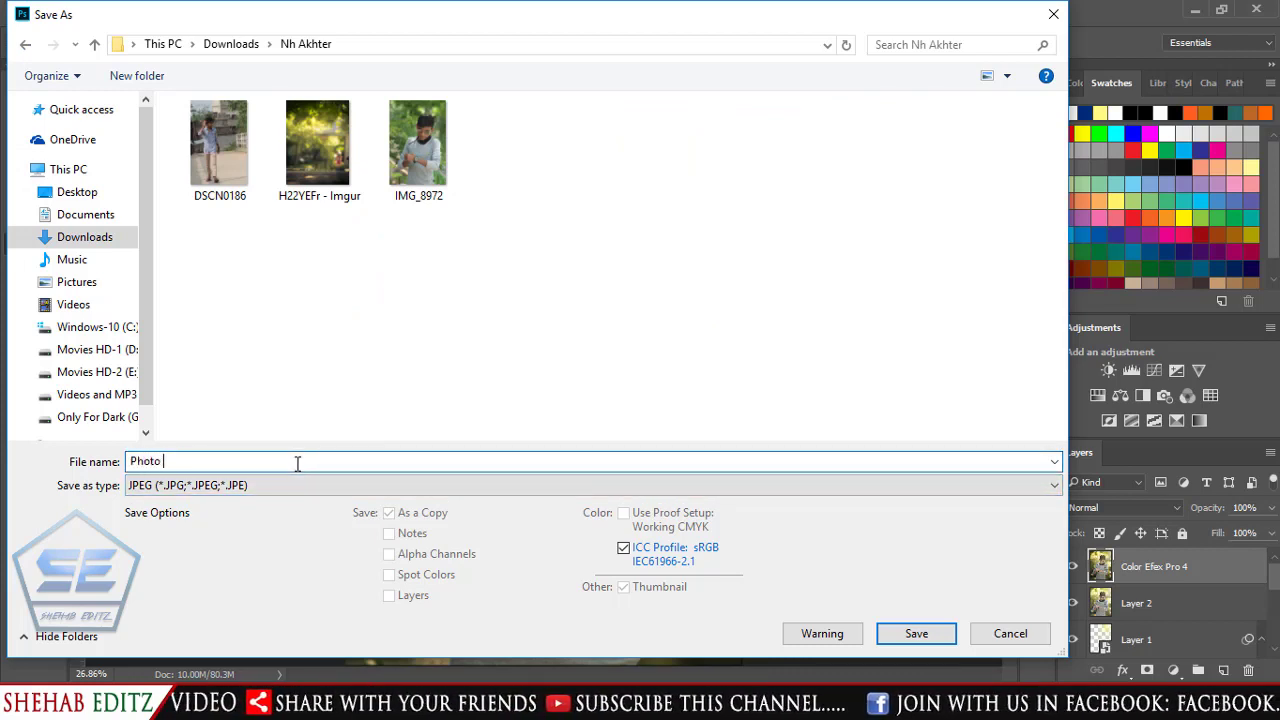
{"action": "type", "text": "Manipula"}
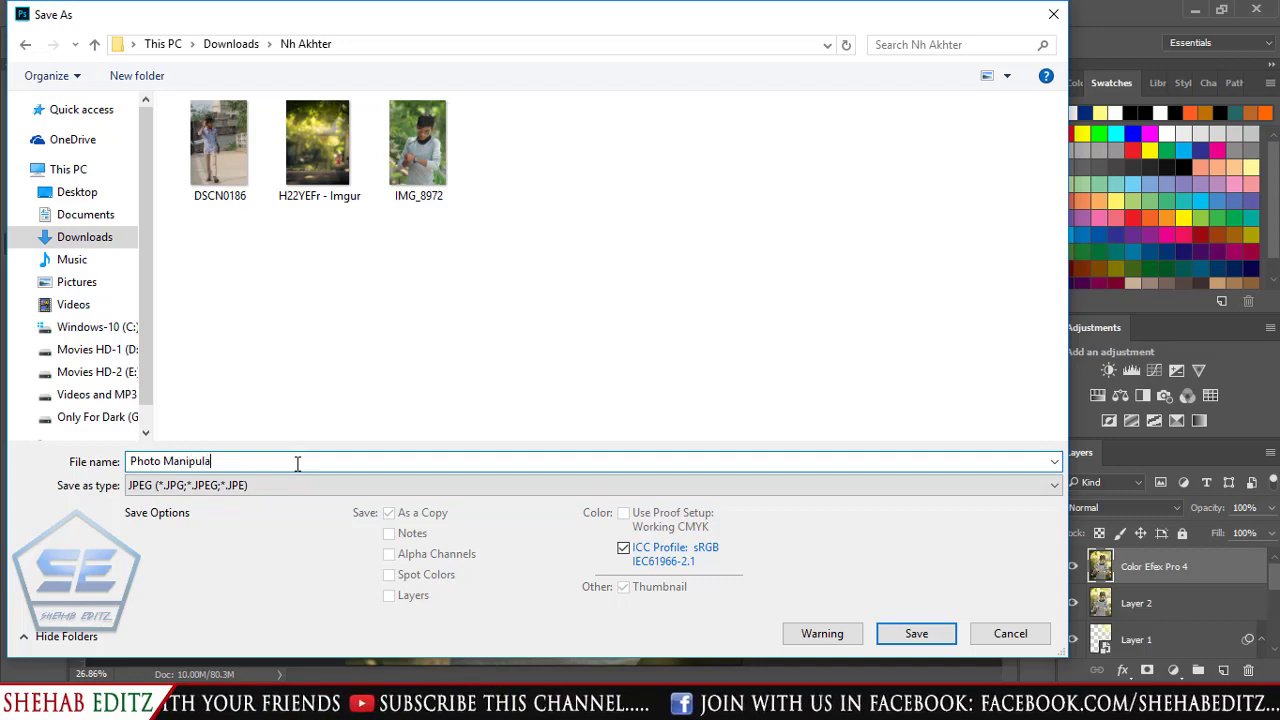
{"action": "type", "text": "tion"}
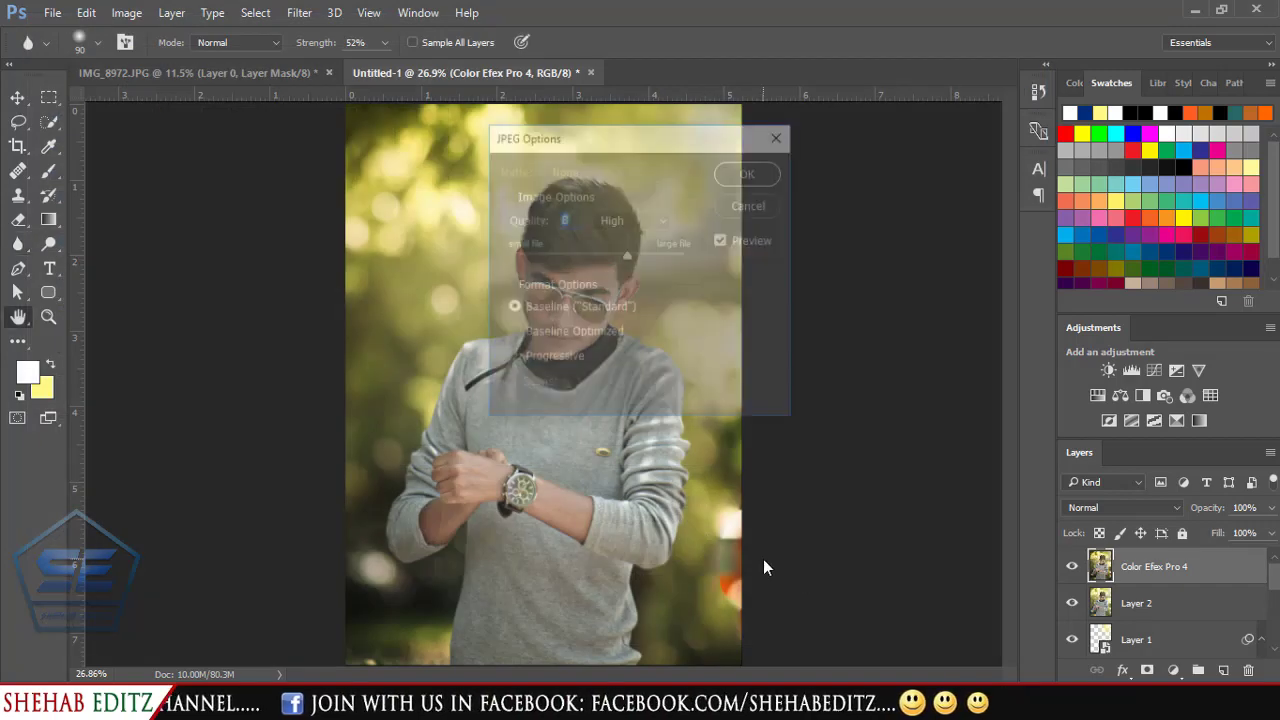
{"action": "left_click", "coordinate": [643, 224]}
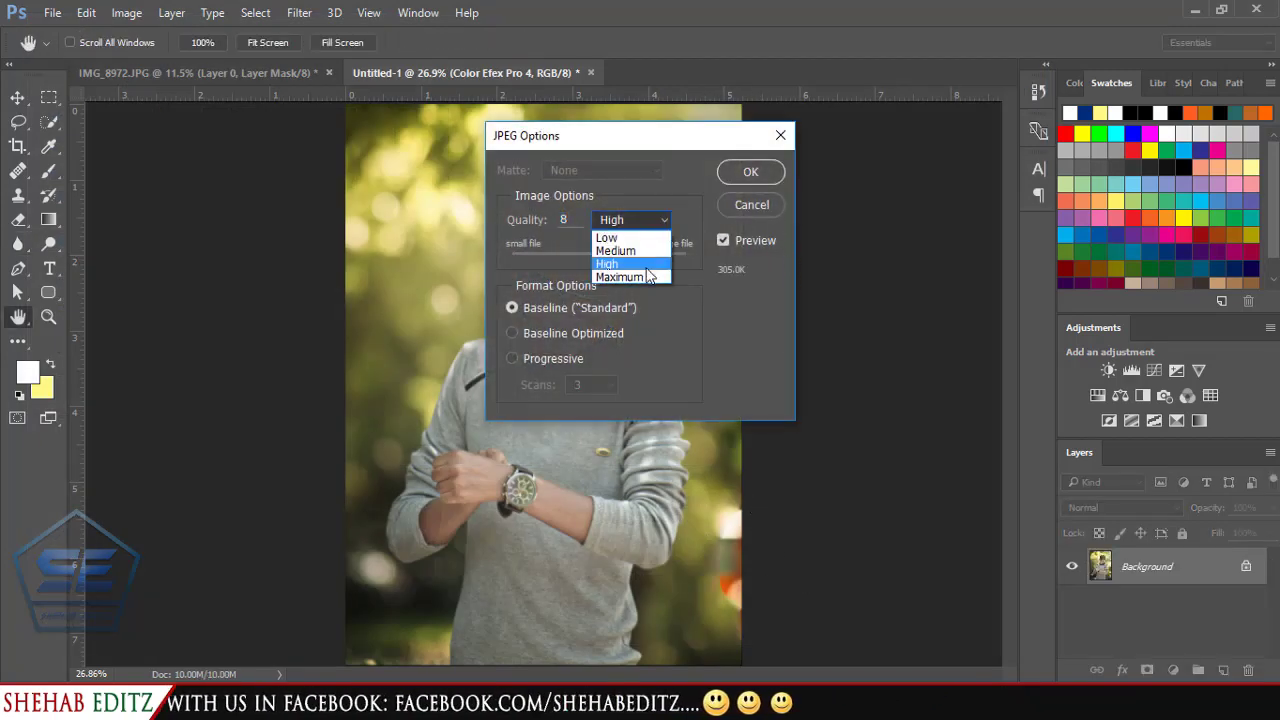
{"action": "left_click", "coordinate": [660, 271]}
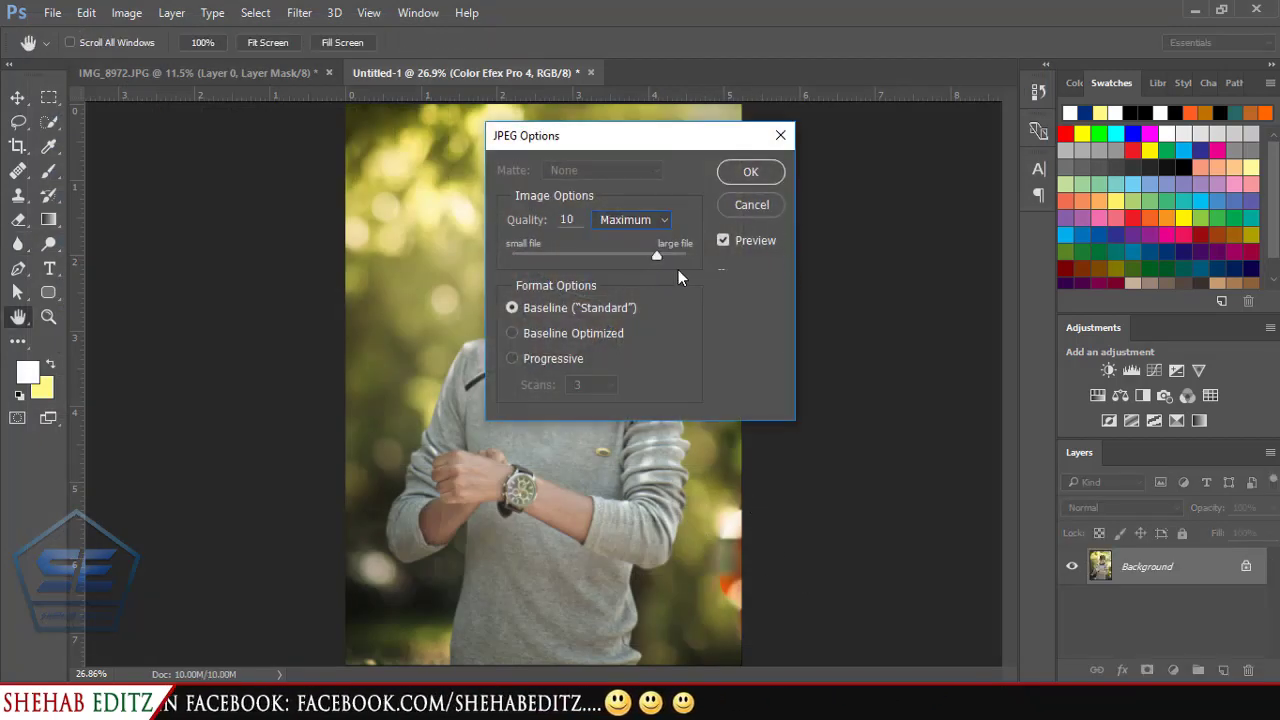
{"action": "left_click_drag", "start_coordinate": [663, 254], "coordinate": [685, 255]}
{"action": "left_click", "coordinate": [751, 173]}
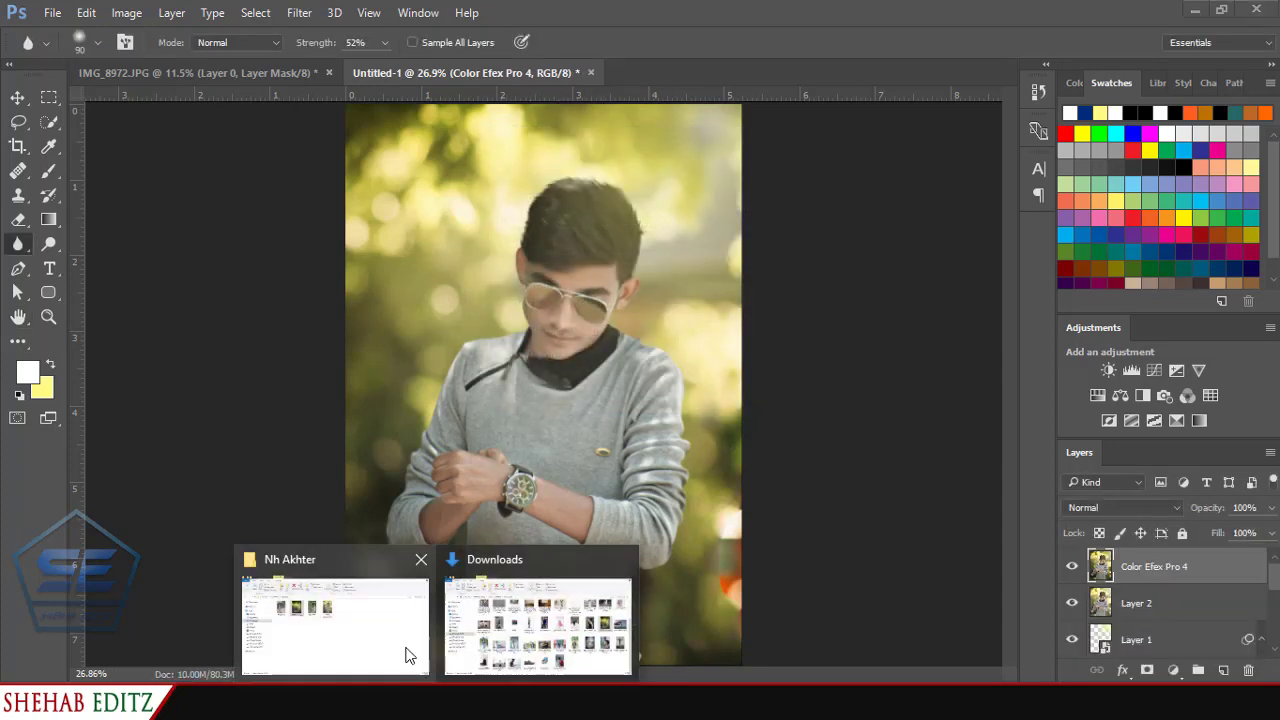
Refresh the Explorer folder and open the new Photo Manipulation image.
{"action": "left_click", "coordinate": [414, 651]}
{"action": "right_click", "coordinate": [451, 404]}
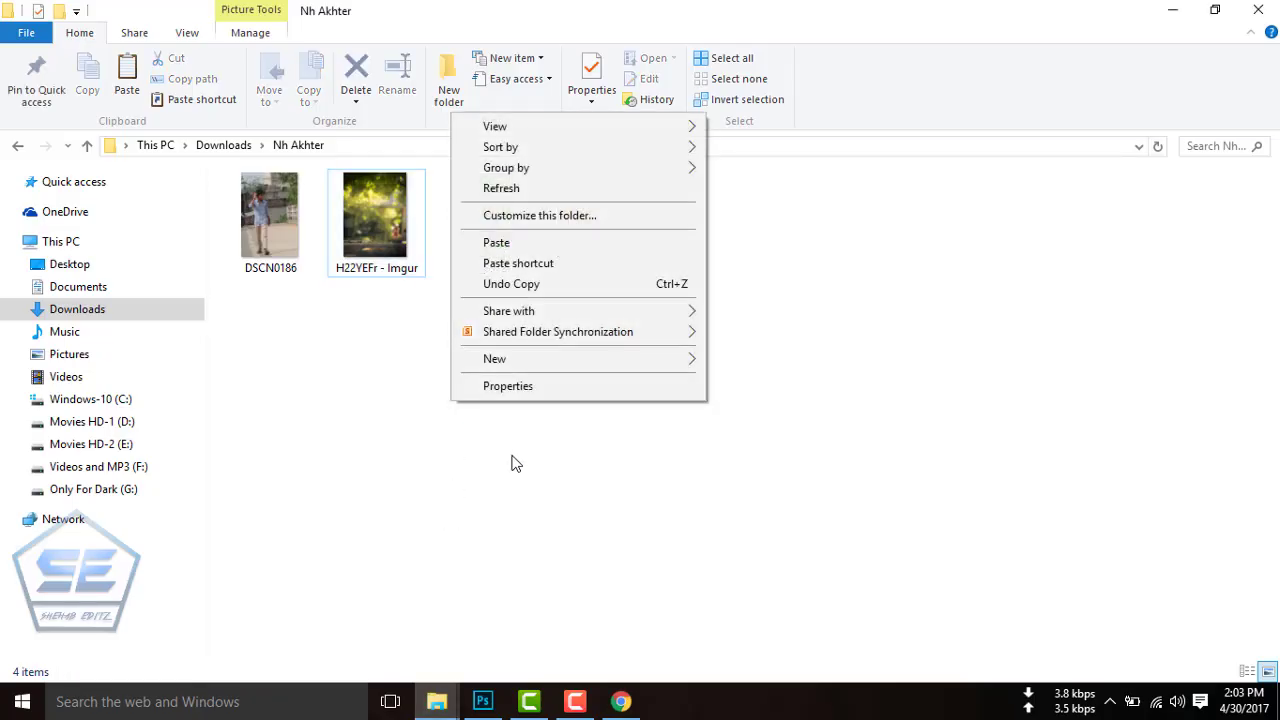
{"action": "left_click", "coordinate": [506, 189]}
{"action": "left_click", "coordinate": [554, 197]}
{"action": "double_click", "coordinate": [554, 197]}
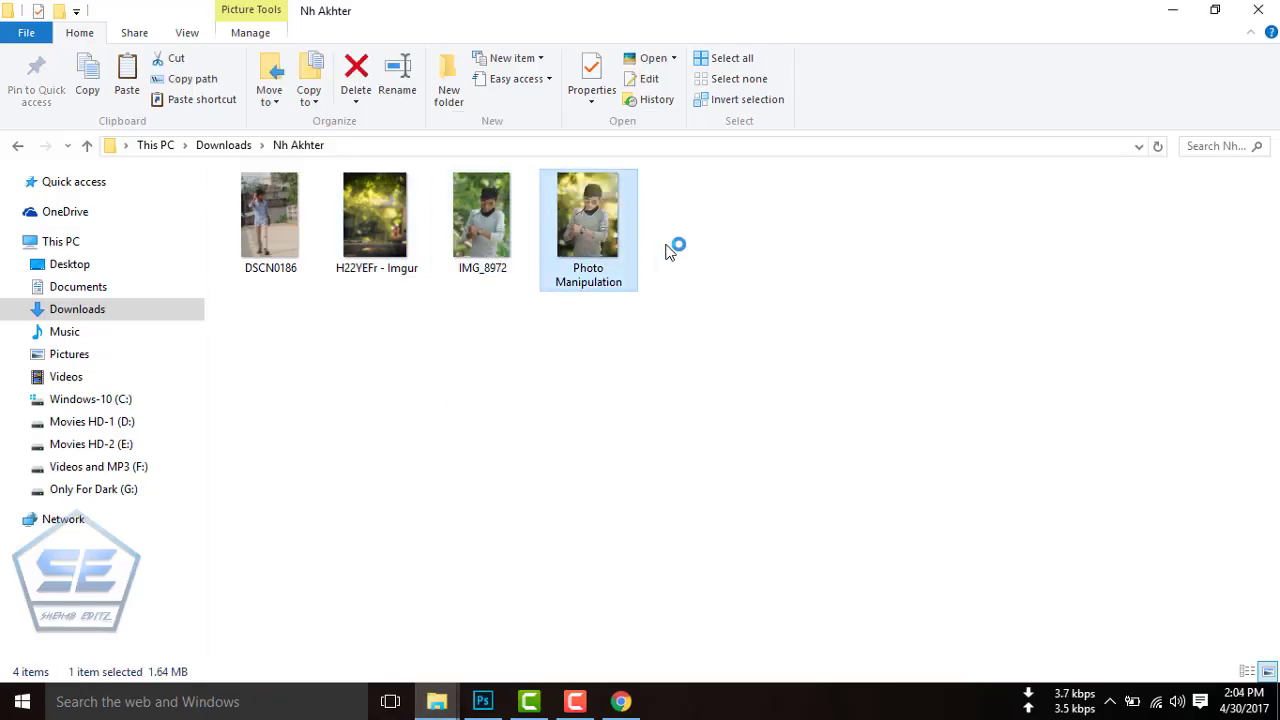
Look over the preview, close the viewer and Explorer, and return to the YouTube channel page.
{"action": "scroll", "coordinate": [918, 309], "scroll_direction": "down", "scroll_amount": 1}
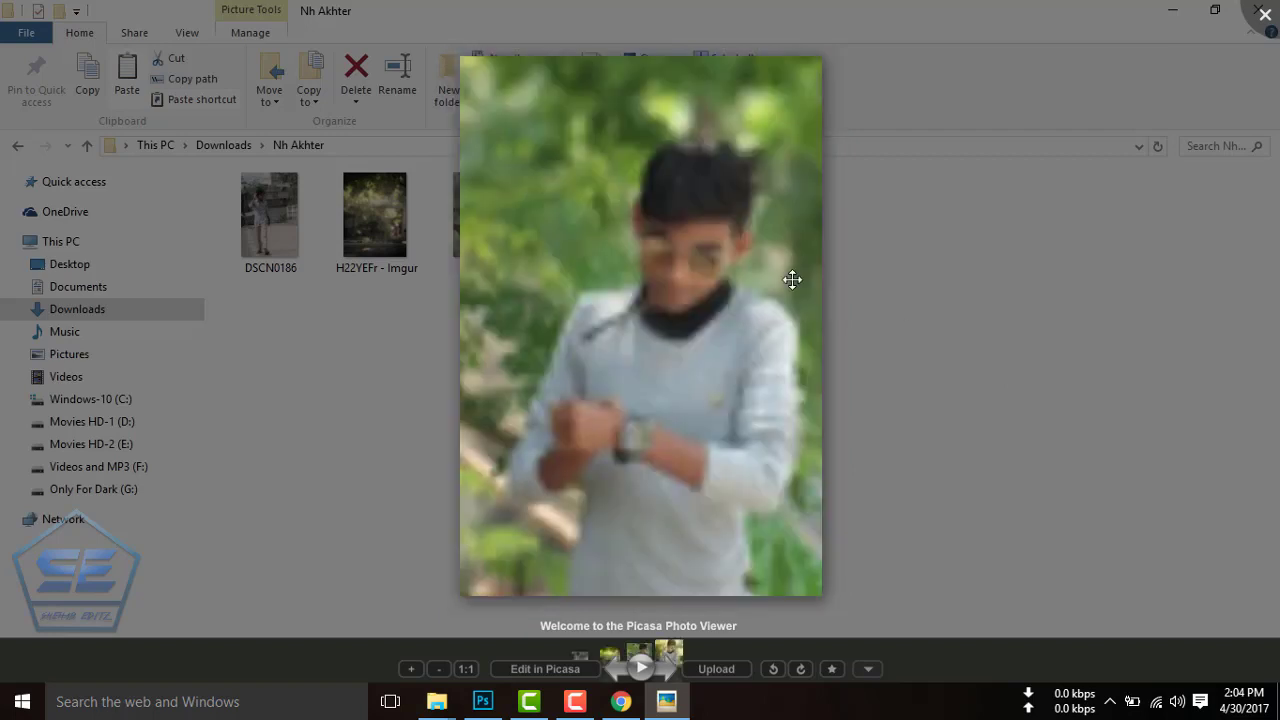
{"action": "scroll", "coordinate": [790, 300], "scroll_direction": "up", "scroll_amount": 1}
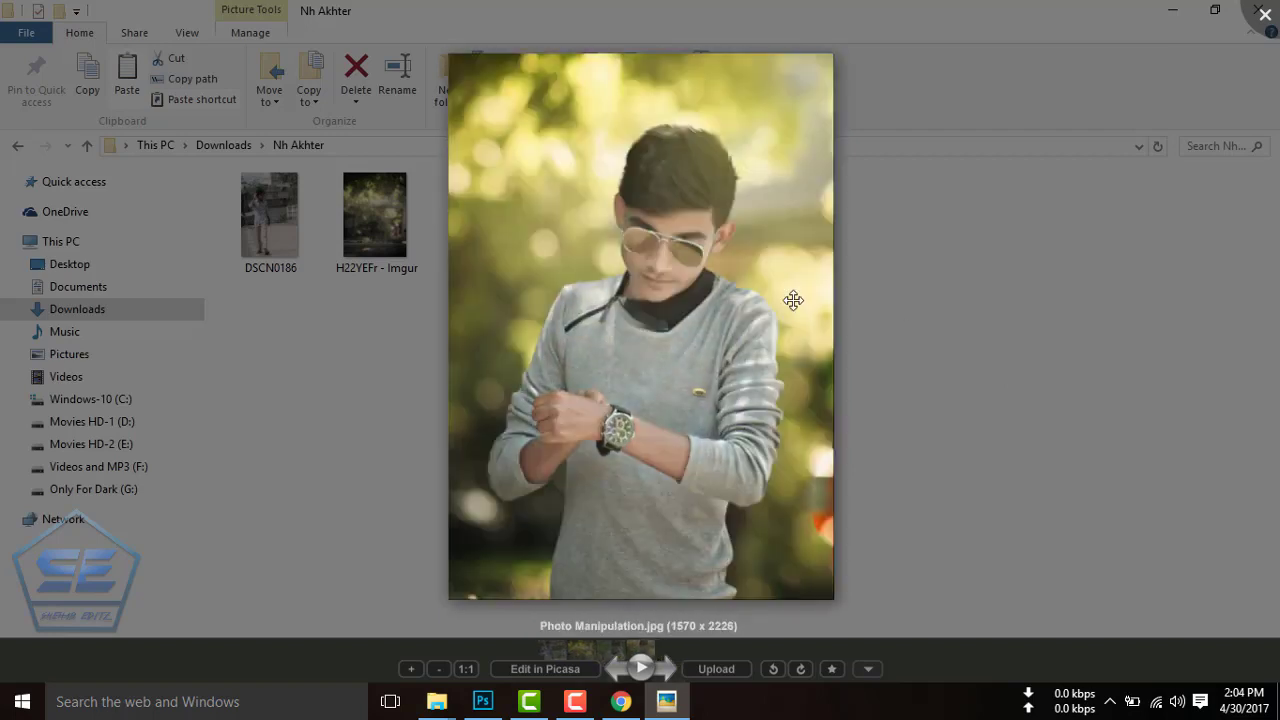
{"action": "scroll", "coordinate": [793, 300], "scroll_direction": "down", "scroll_amount": 1}
{"action": "scroll", "coordinate": [800, 301], "scroll_direction": "up", "scroll_amount": 1}
{"action": "left_click", "coordinate": [1264, 14]}
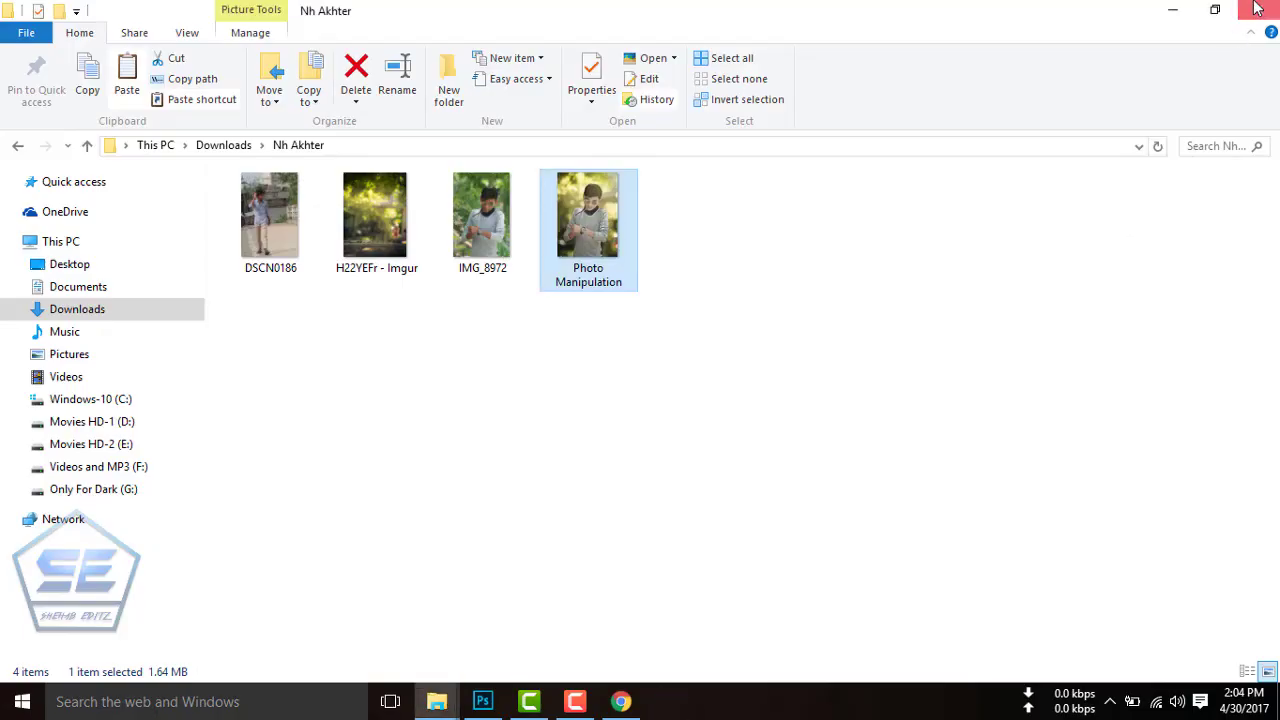
{"action": "left_click", "coordinate": [1258, 12]}
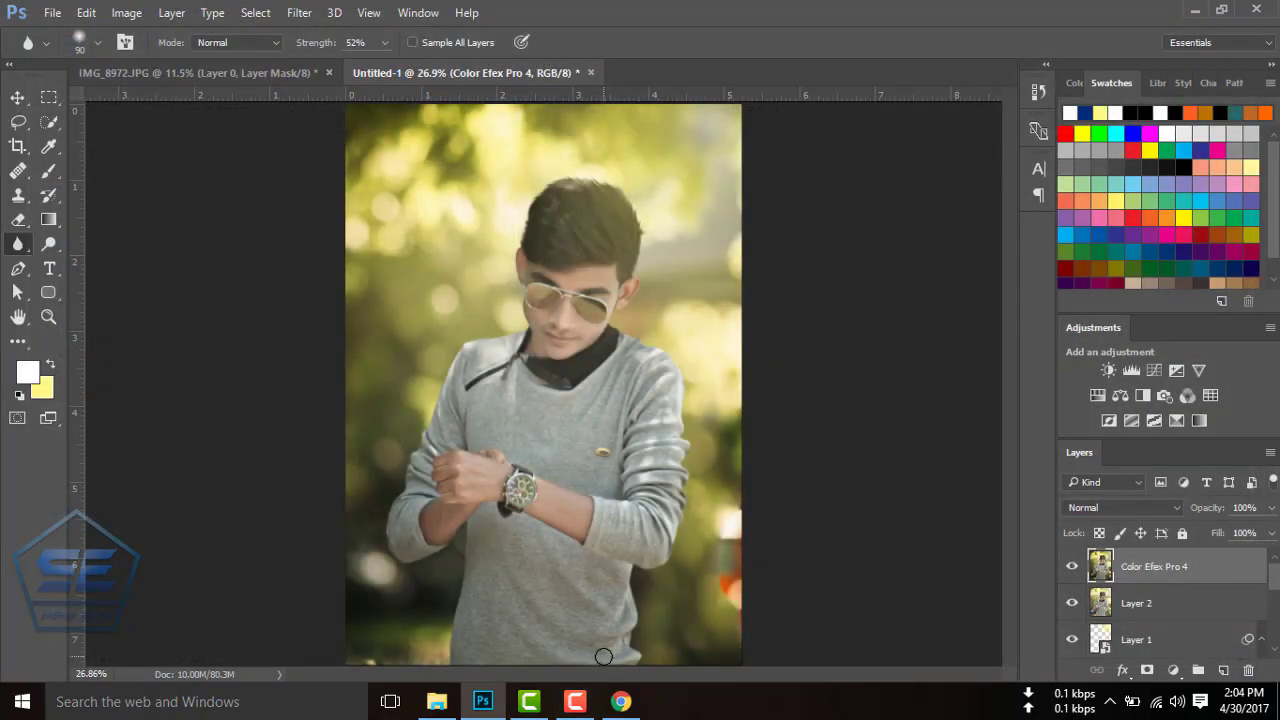
{"action": "left_click", "coordinate": [624, 702]}
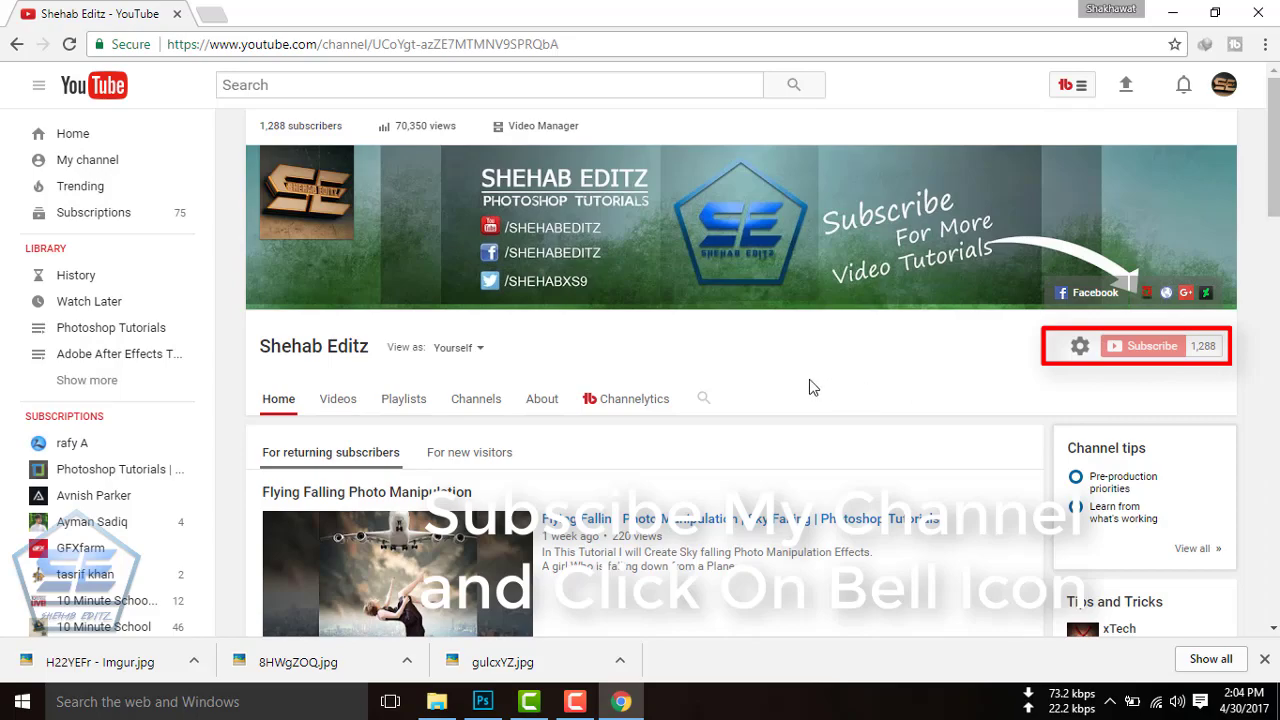
{"action": "scroll", "coordinate": [810, 386], "scroll_direction": "down", "scroll_amount": 1}
{"action": "scroll", "coordinate": [810, 386], "scroll_direction": "down", "scroll_amount": 5}
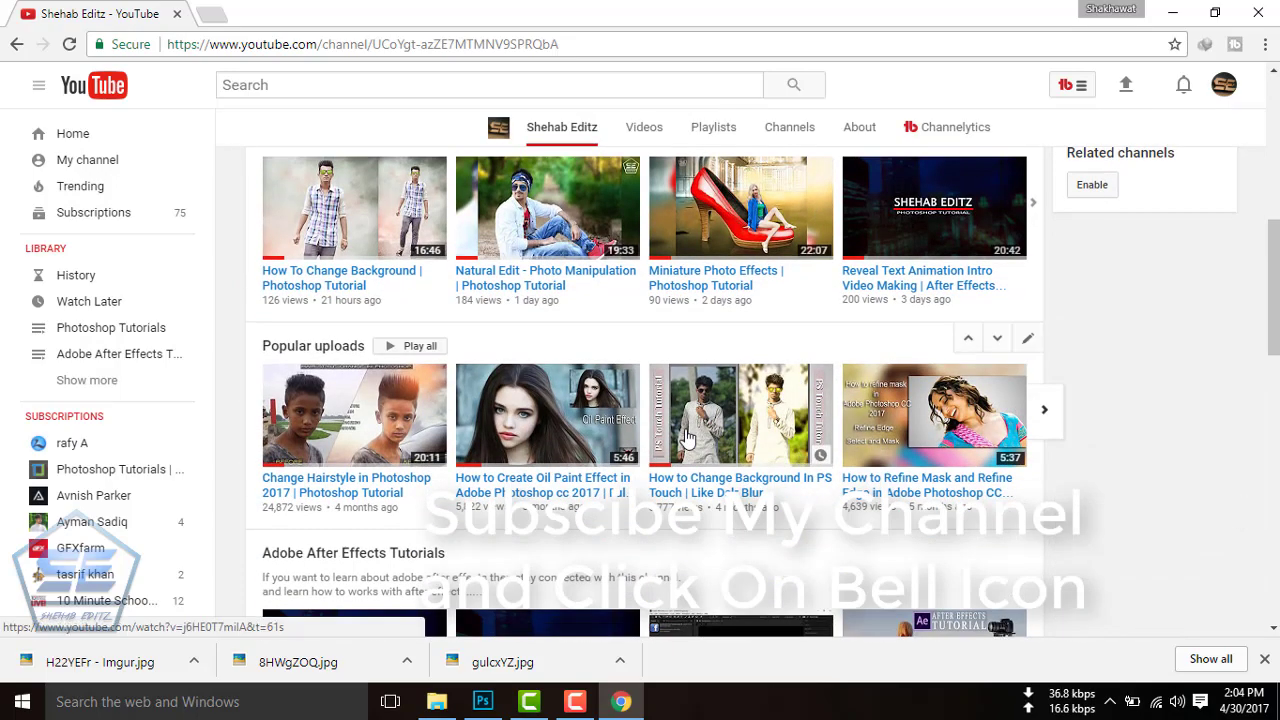
{"action": "scroll", "coordinate": [686, 437], "scroll_direction": "up", "scroll_amount": 3}
{"action": "scroll", "coordinate": [685, 430], "scroll_direction": "up", "scroll_amount": 3}
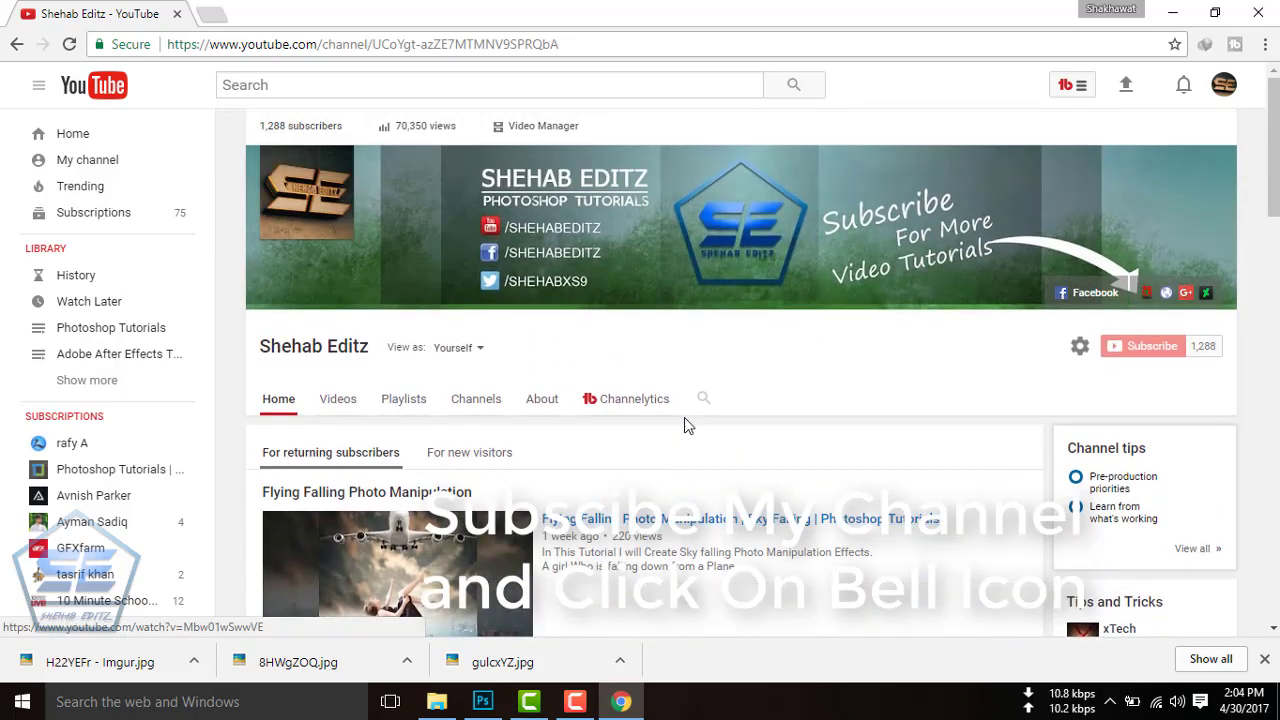